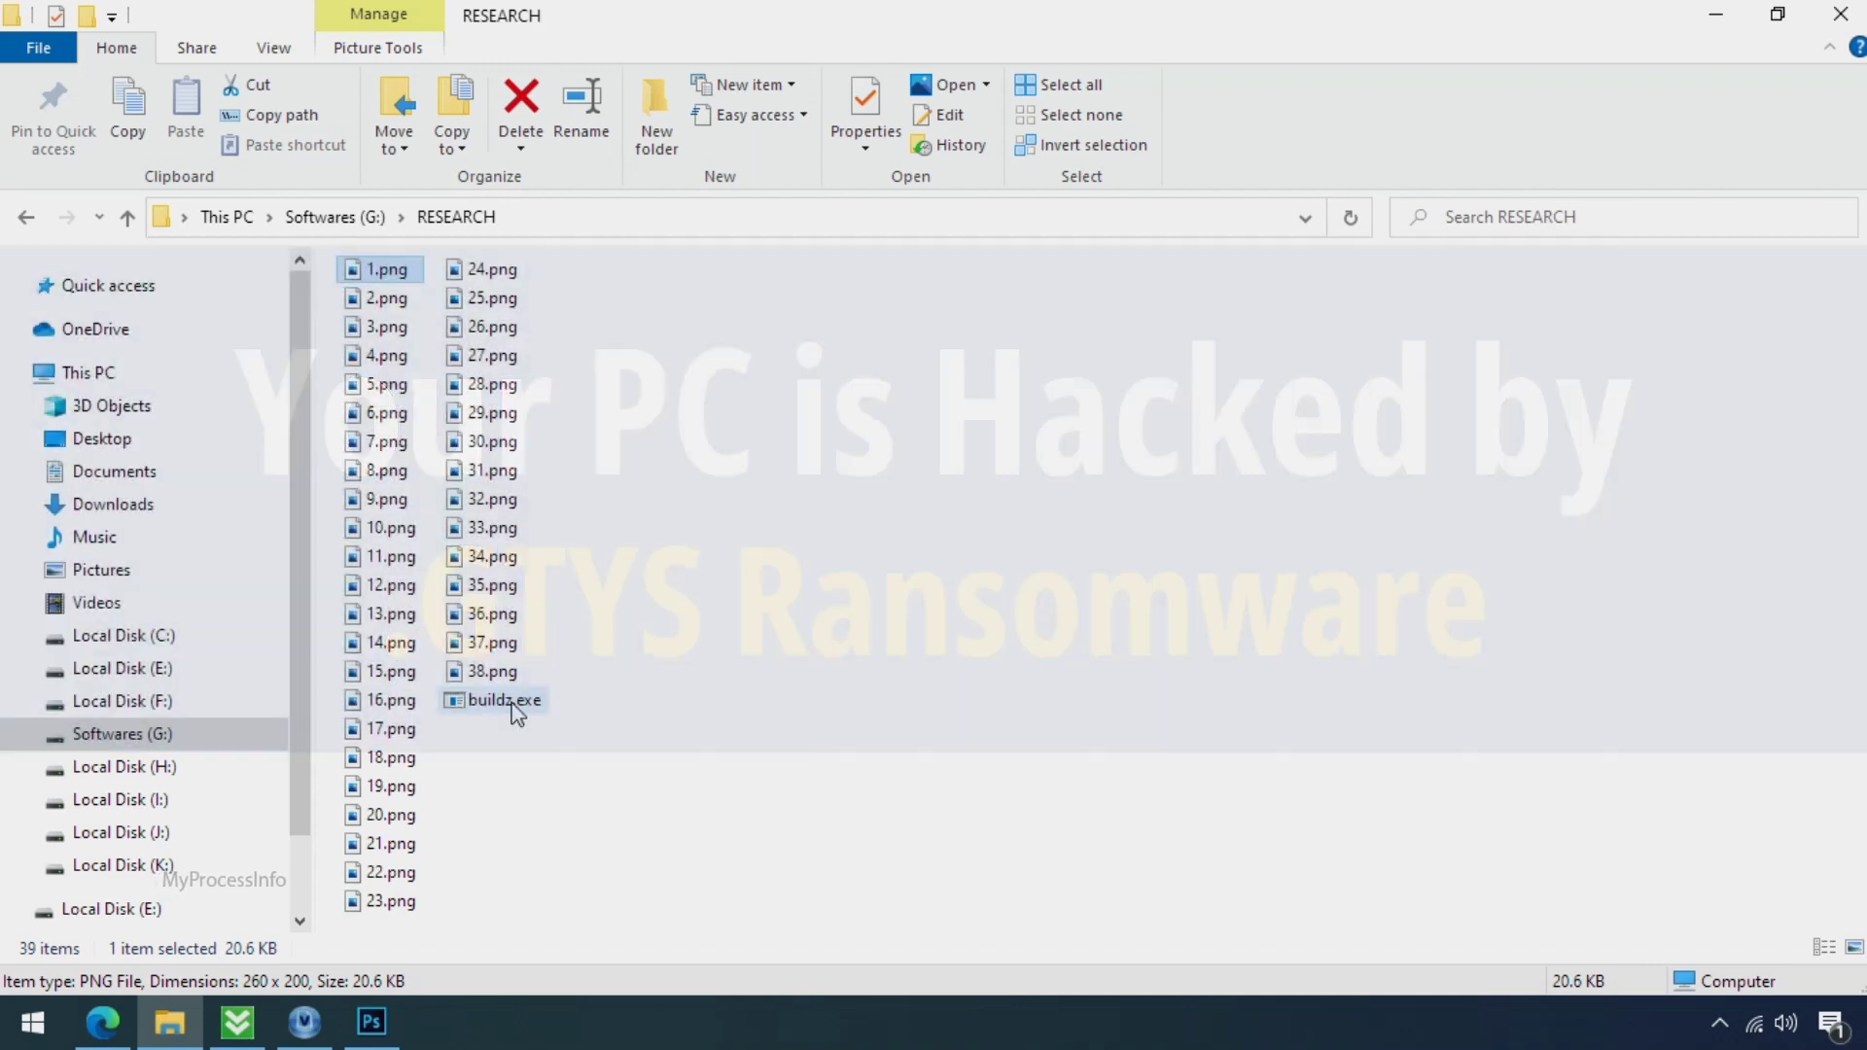
Run the buildz.exe ransomware sample from G:\RESEARCH
{"action": "left_click", "coordinate": [509, 701]}
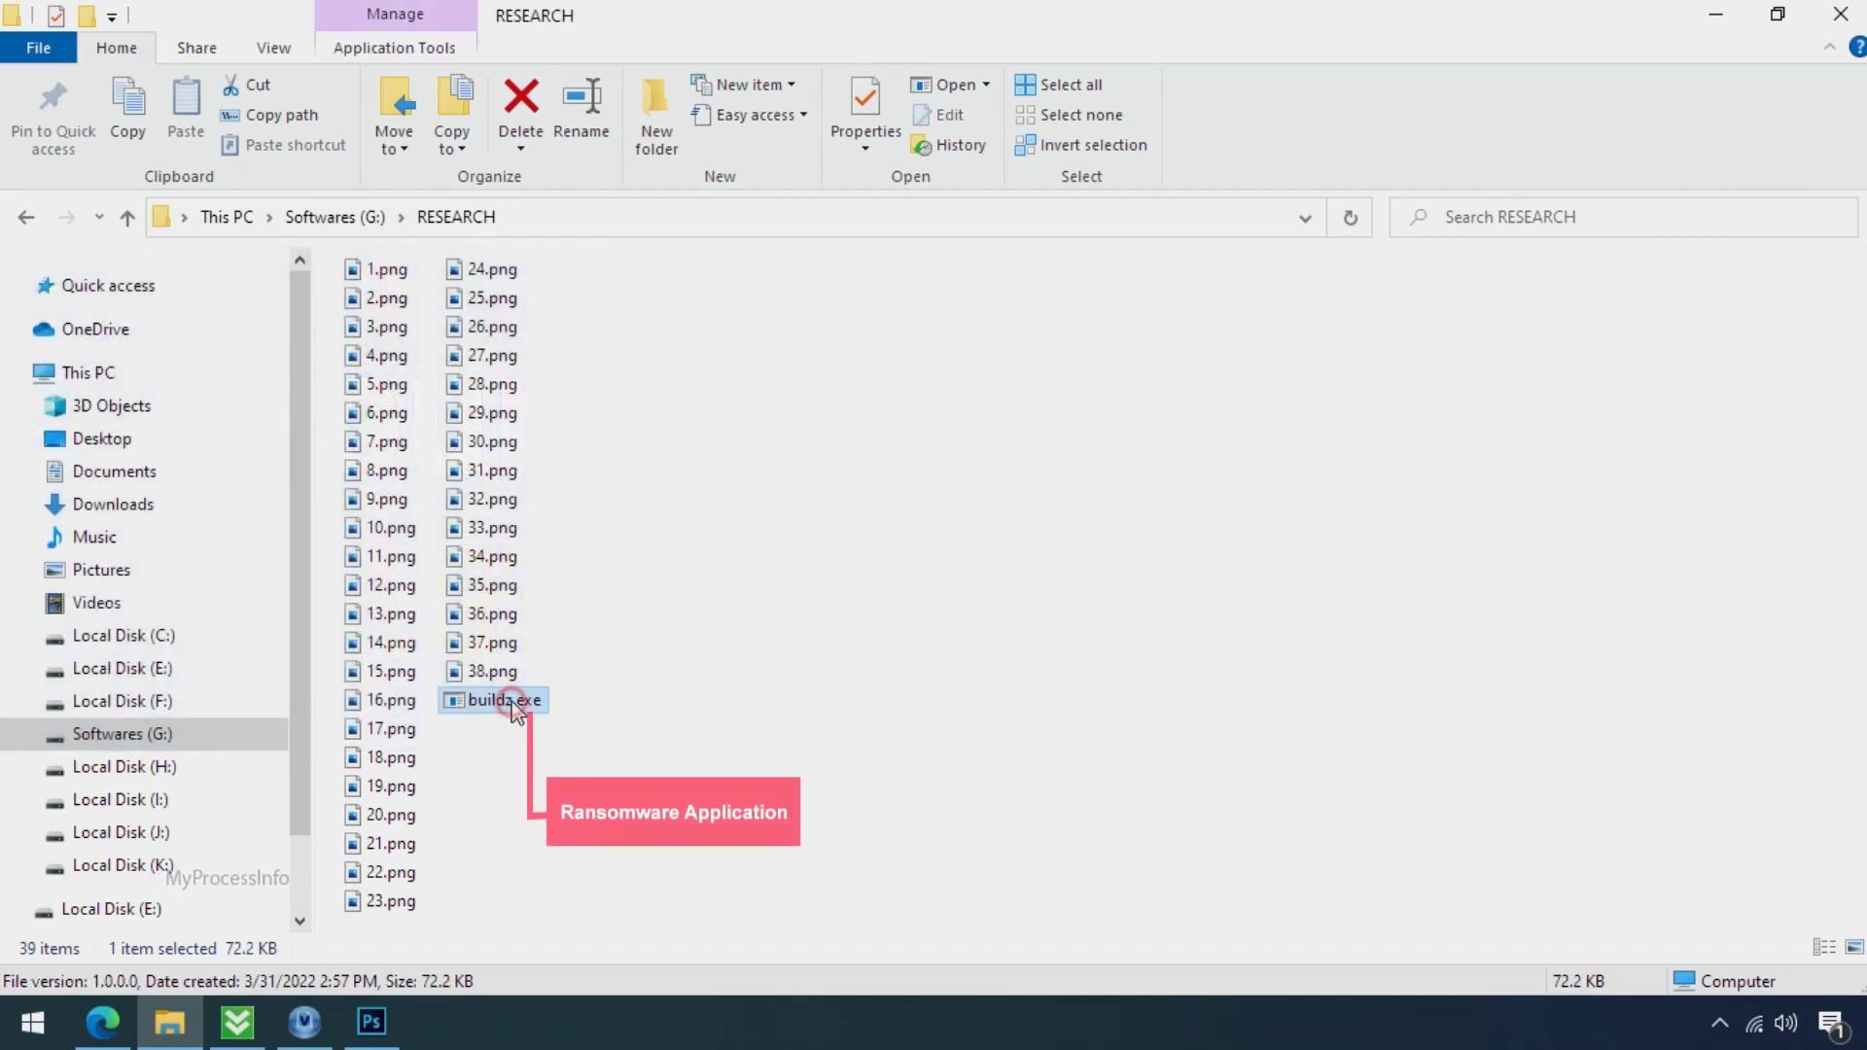
{"action": "double_click", "coordinate": [513, 702]}
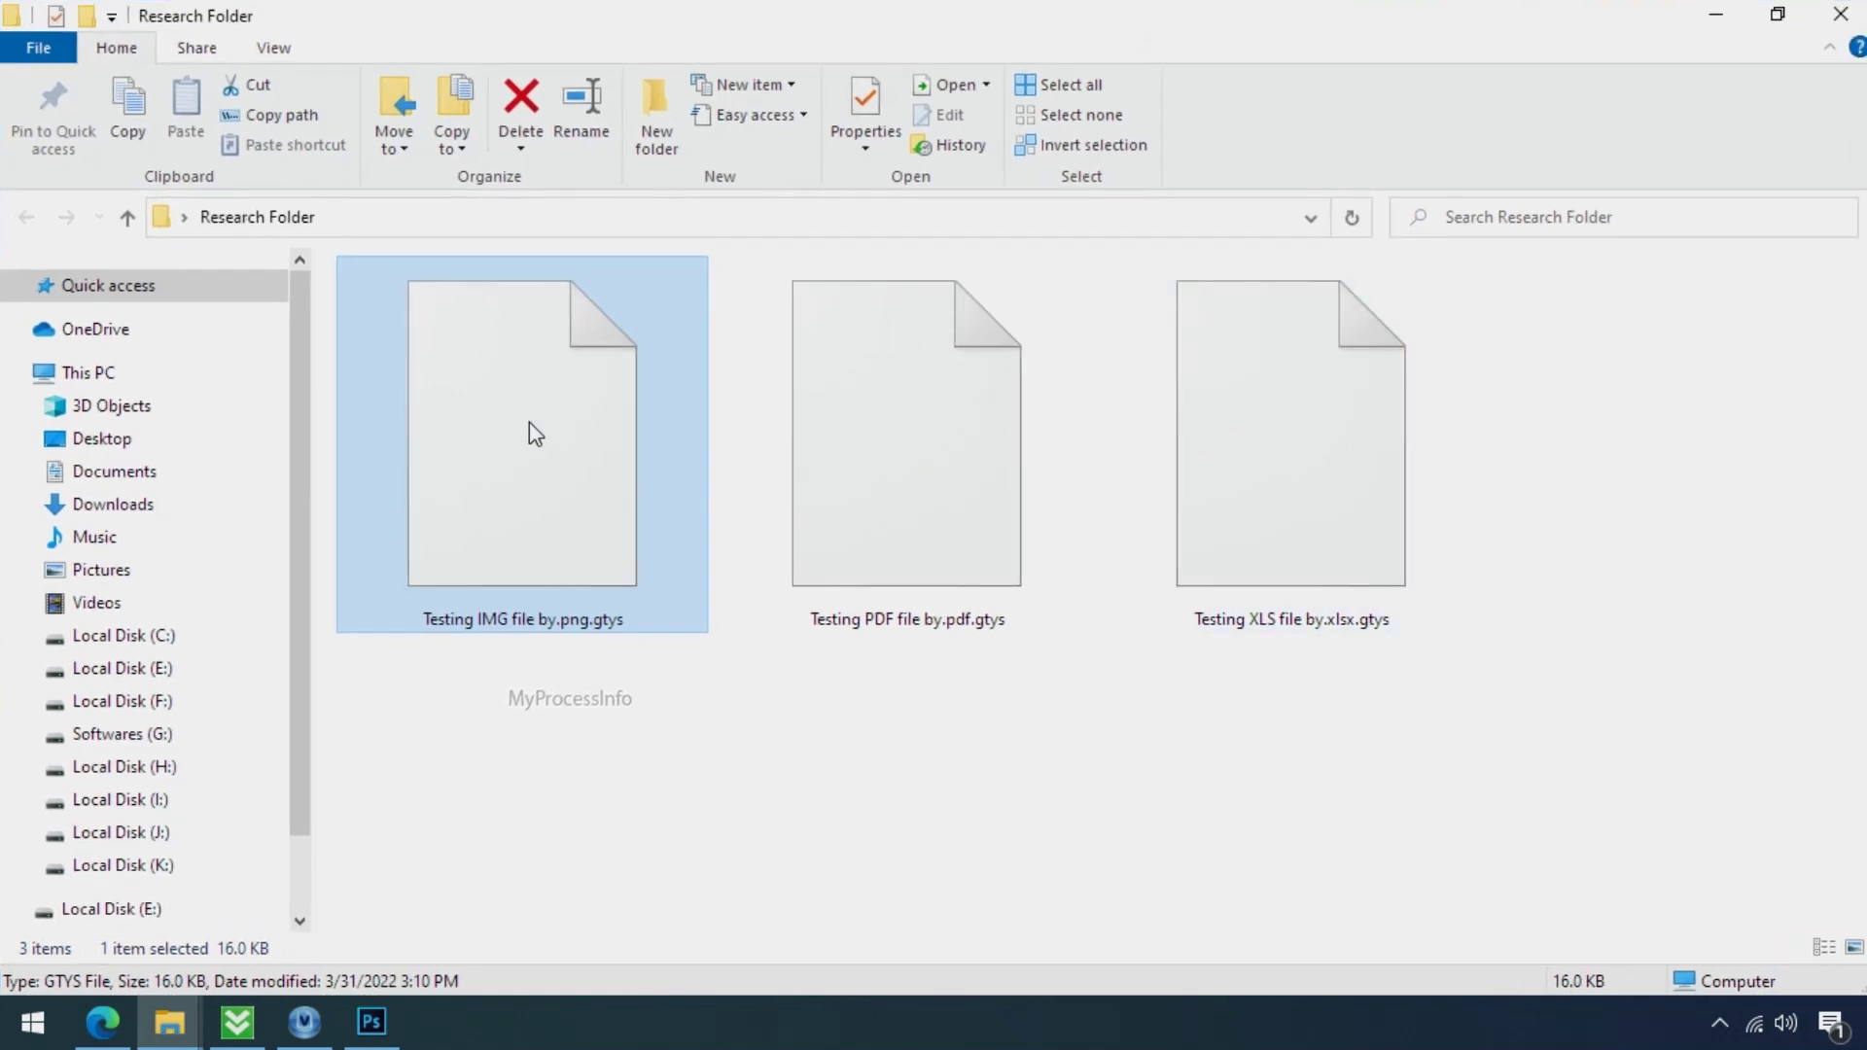
Rename the encrypted image back to 'Testing IMG file by.png' by removing its .gtys extension
{"action": "mouse_move", "coordinate": [580, 613]}
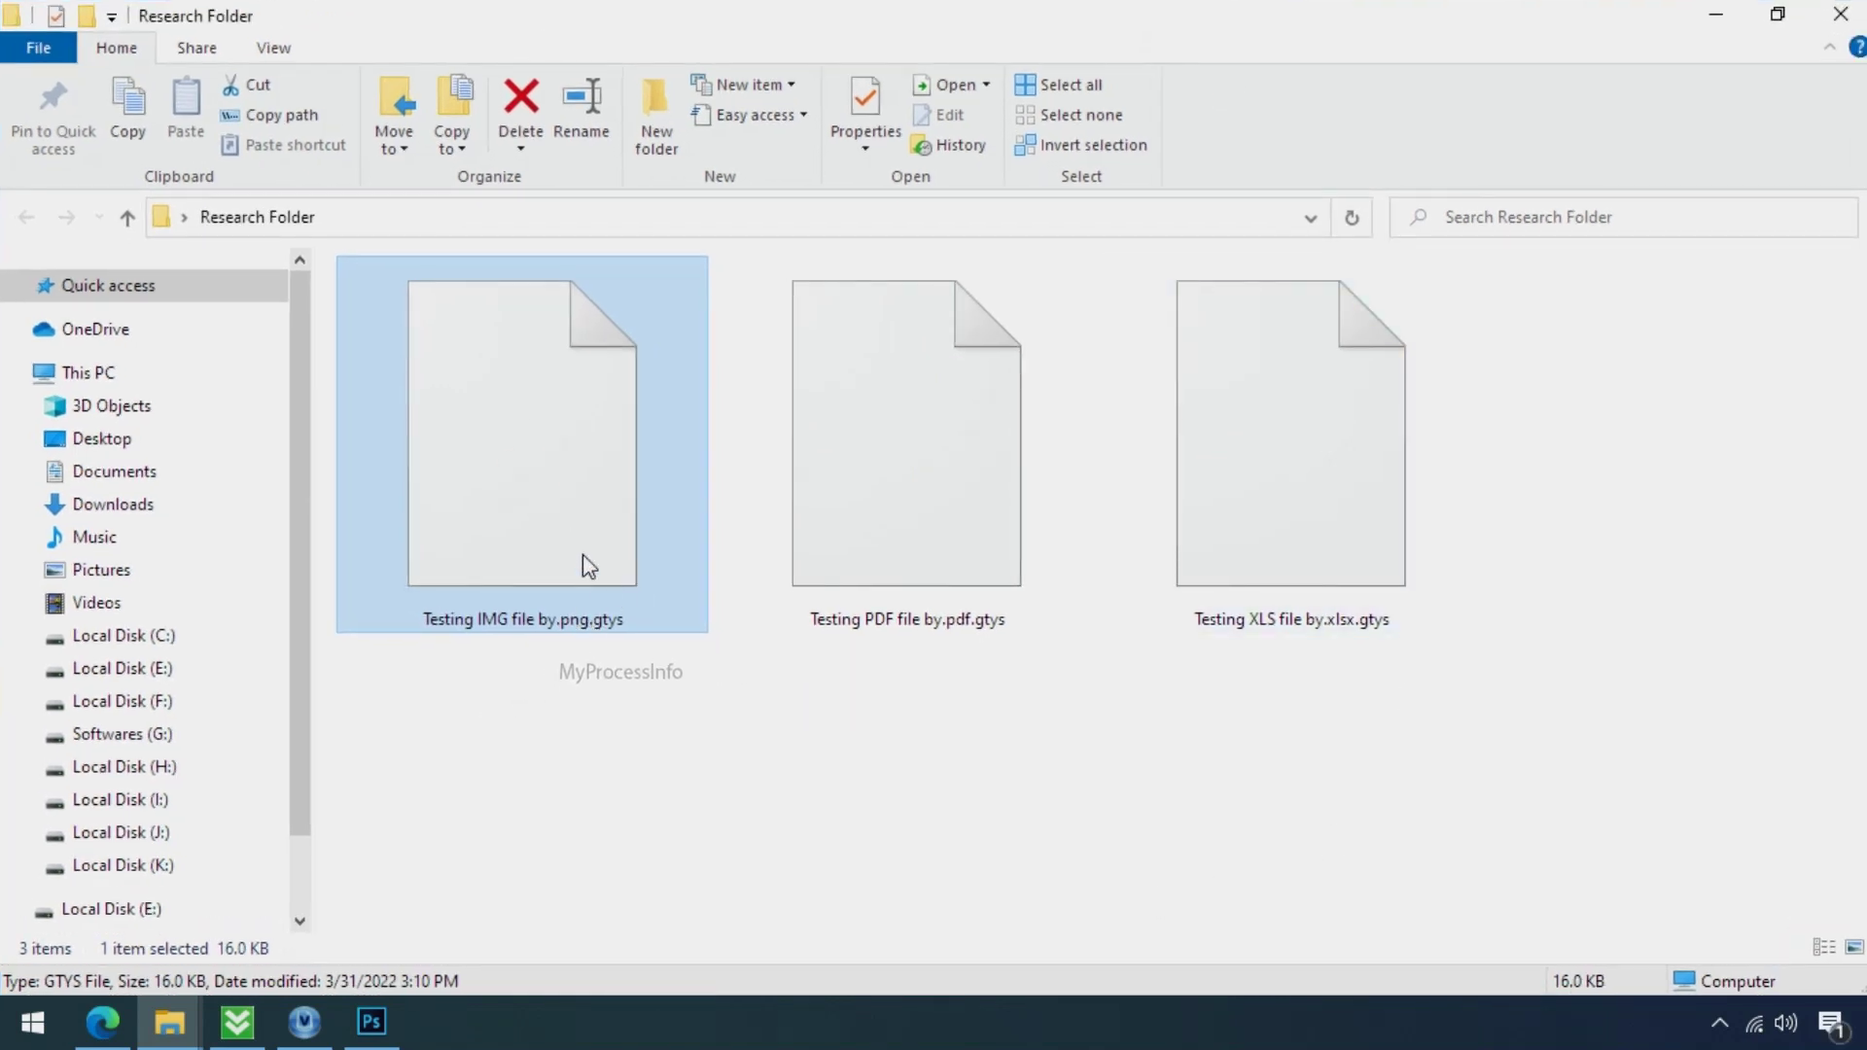
{"action": "left_click", "coordinate": [615, 627]}
{"action": "double_click", "coordinate": [618, 622]}
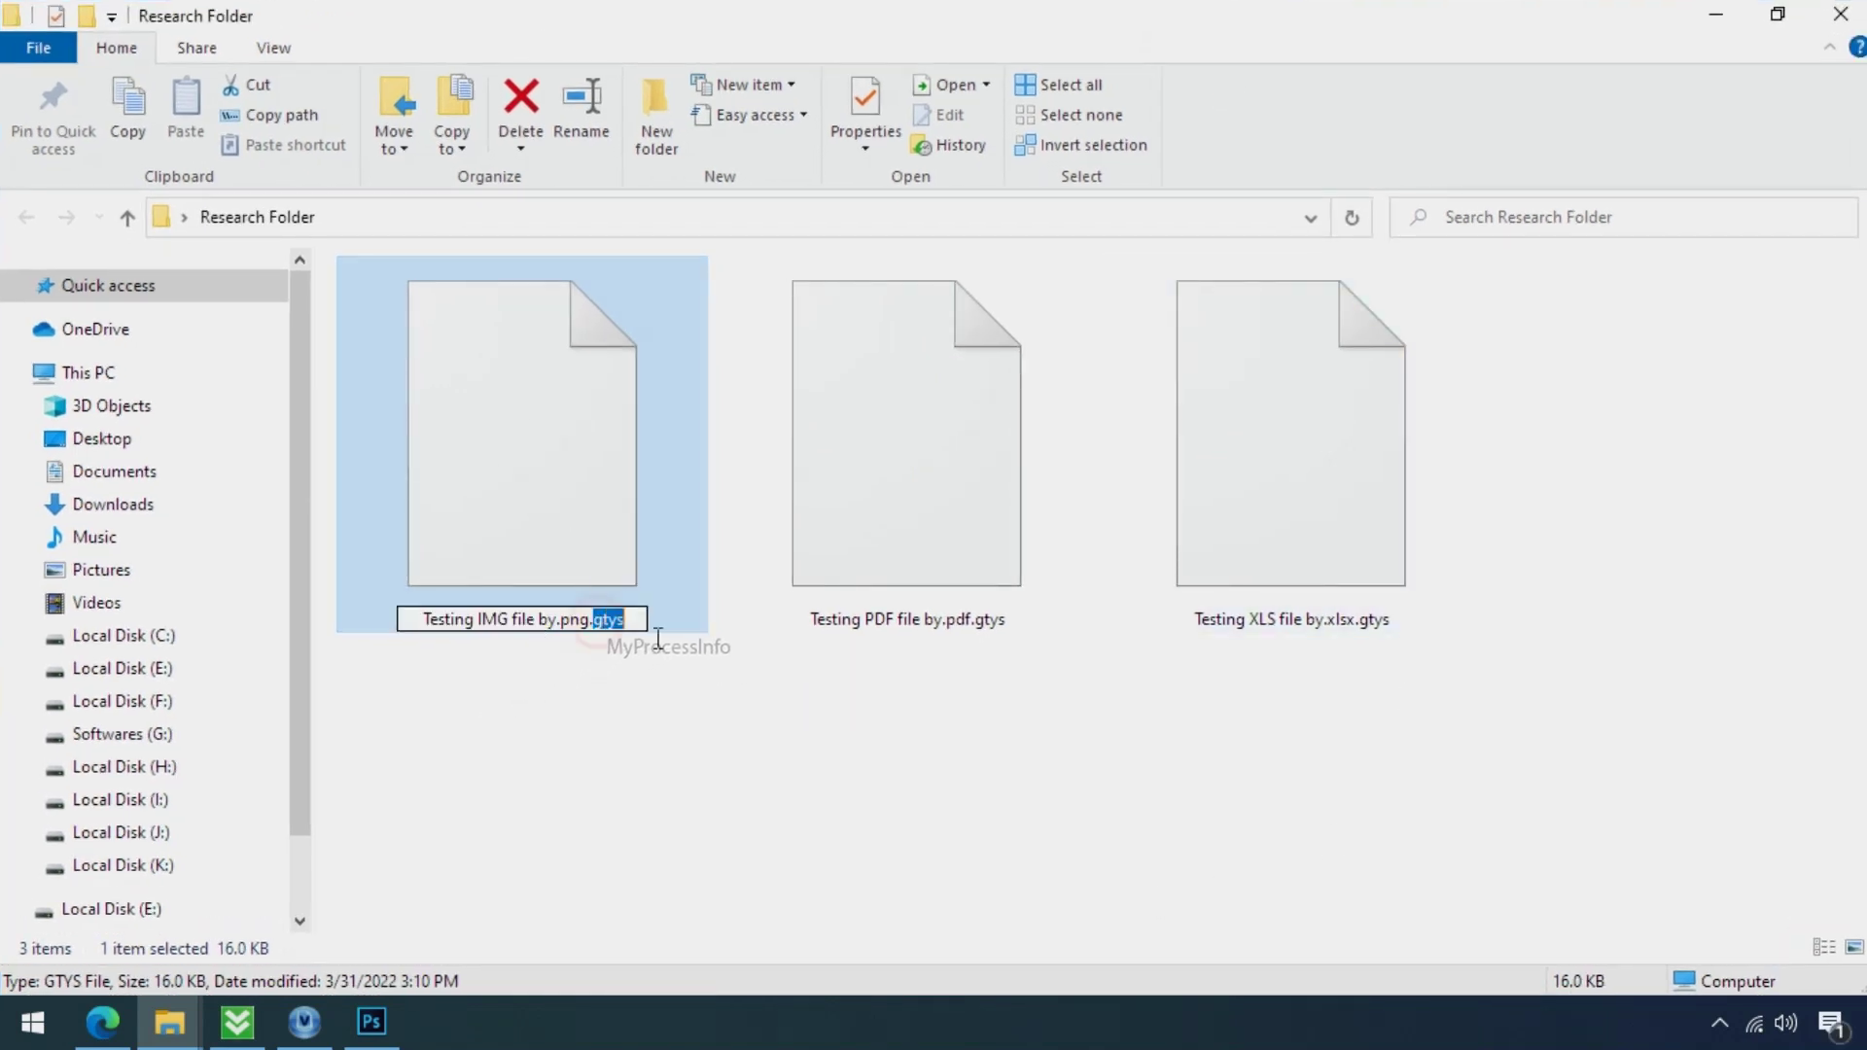
{"action": "key", "text": "BackSpace"}
{"action": "key", "text": "BackSpace"}
{"action": "key", "text": "Return"}
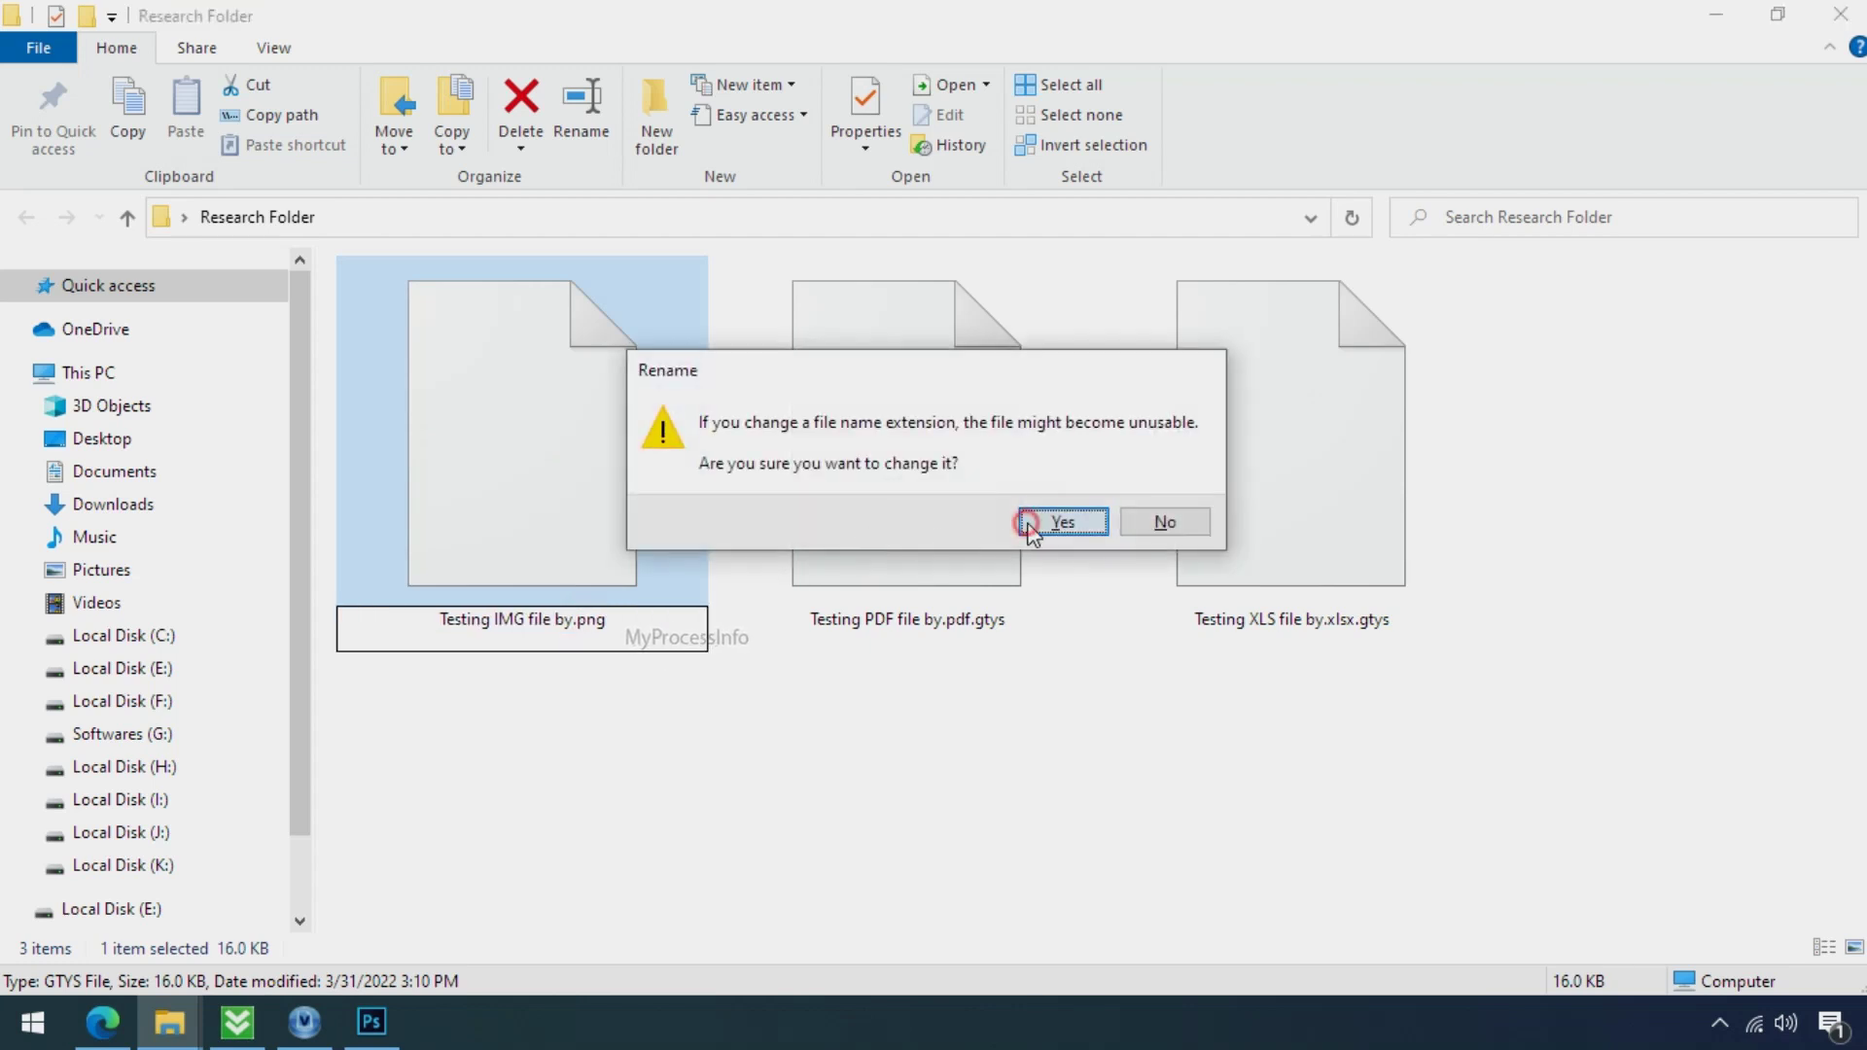
{"action": "left_click", "coordinate": [1031, 525]}
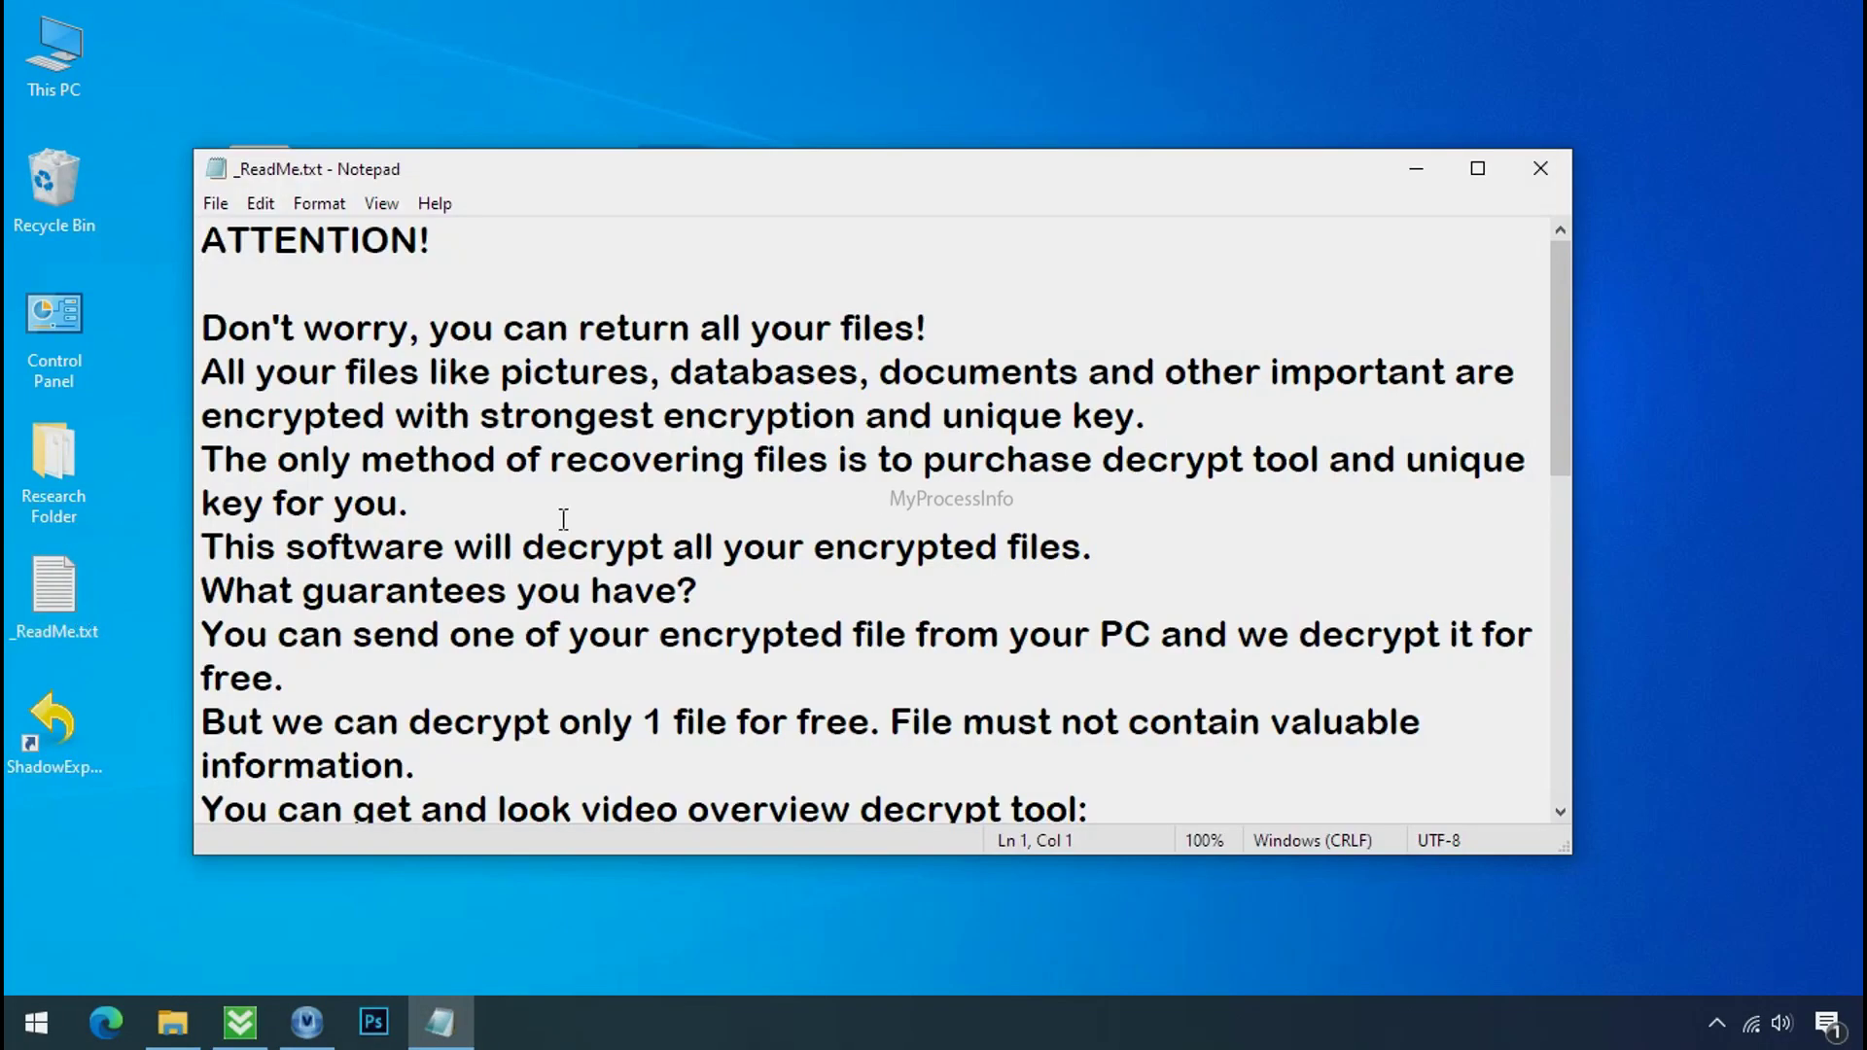
Review the ransom note's two contact e-mail addresses and personal ID, then close Notepad
{"action": "scroll", "coordinate": [572, 508], "scroll_direction": "down", "scroll_amount": 6}
{"action": "double_click", "coordinate": [508, 512]}
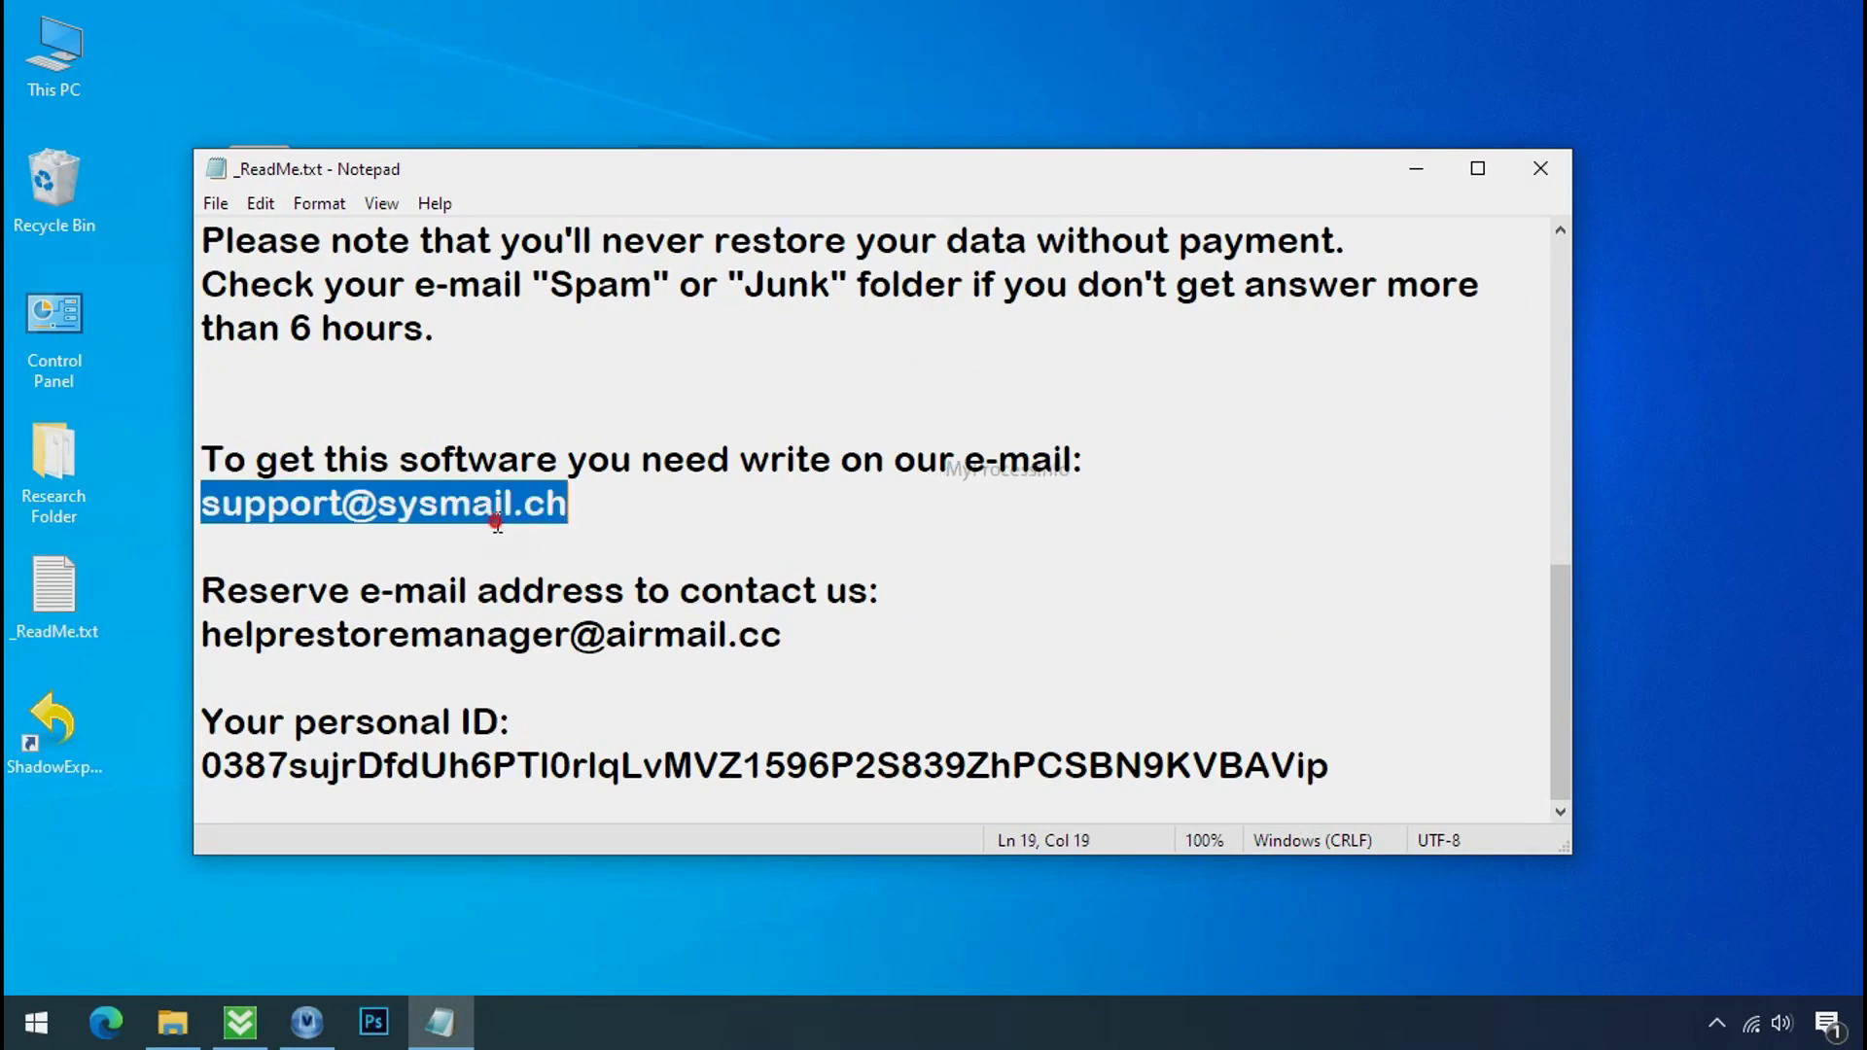
{"action": "double_click", "coordinate": [464, 634]}
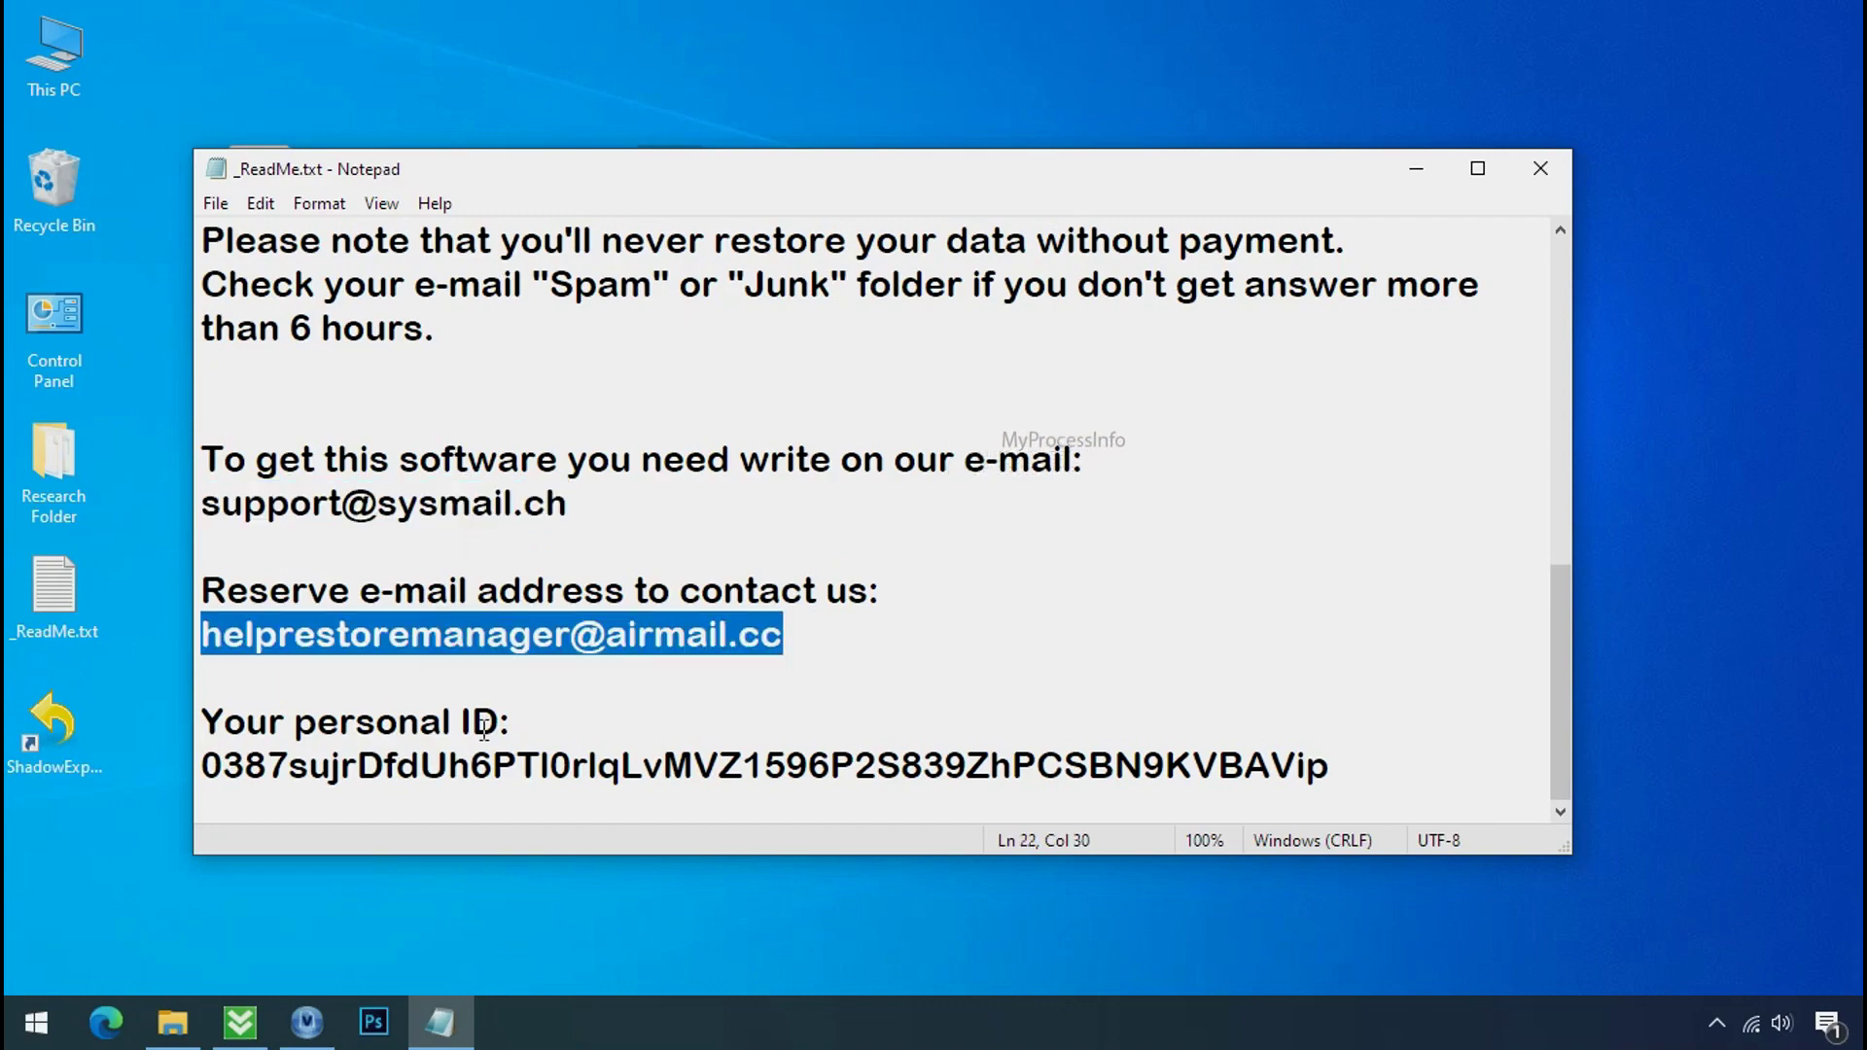
{"action": "double_click", "coordinate": [480, 766]}
{"action": "scroll", "coordinate": [516, 729], "scroll_direction": "up", "scroll_amount": 8}
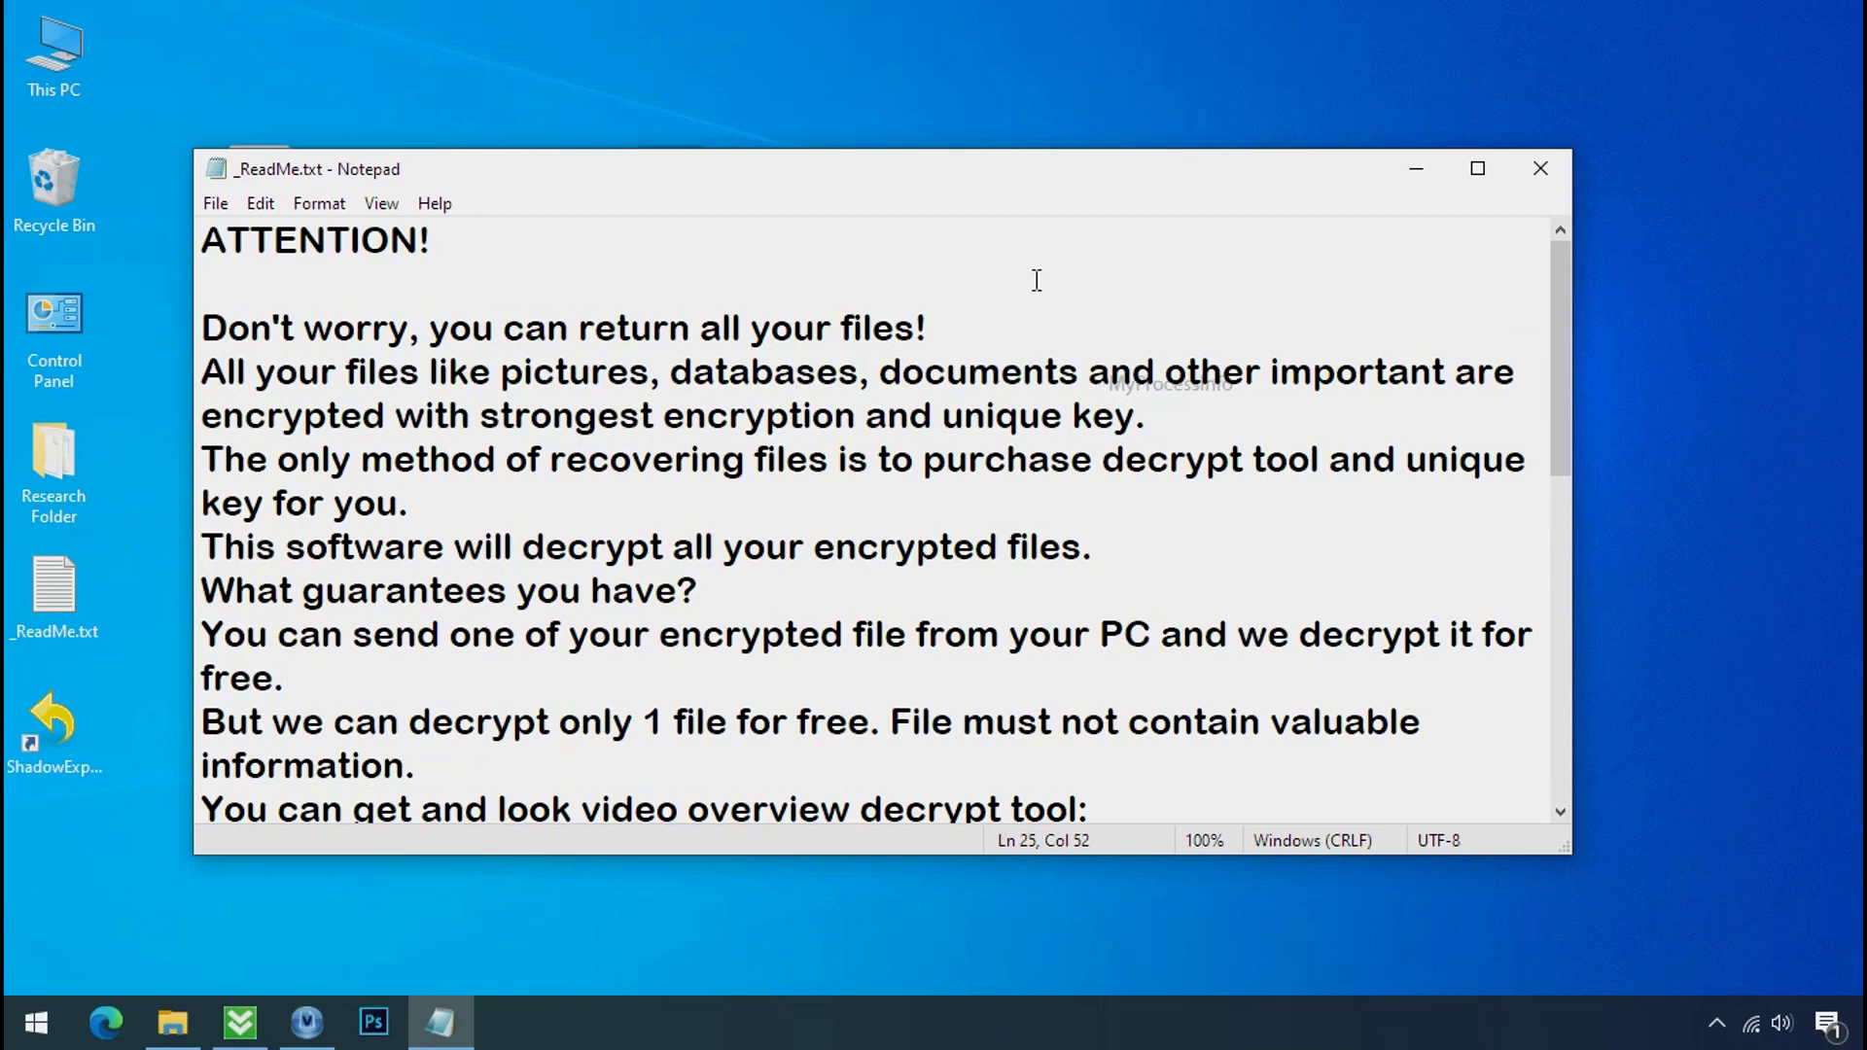
{"action": "left_click", "coordinate": [1543, 176]}
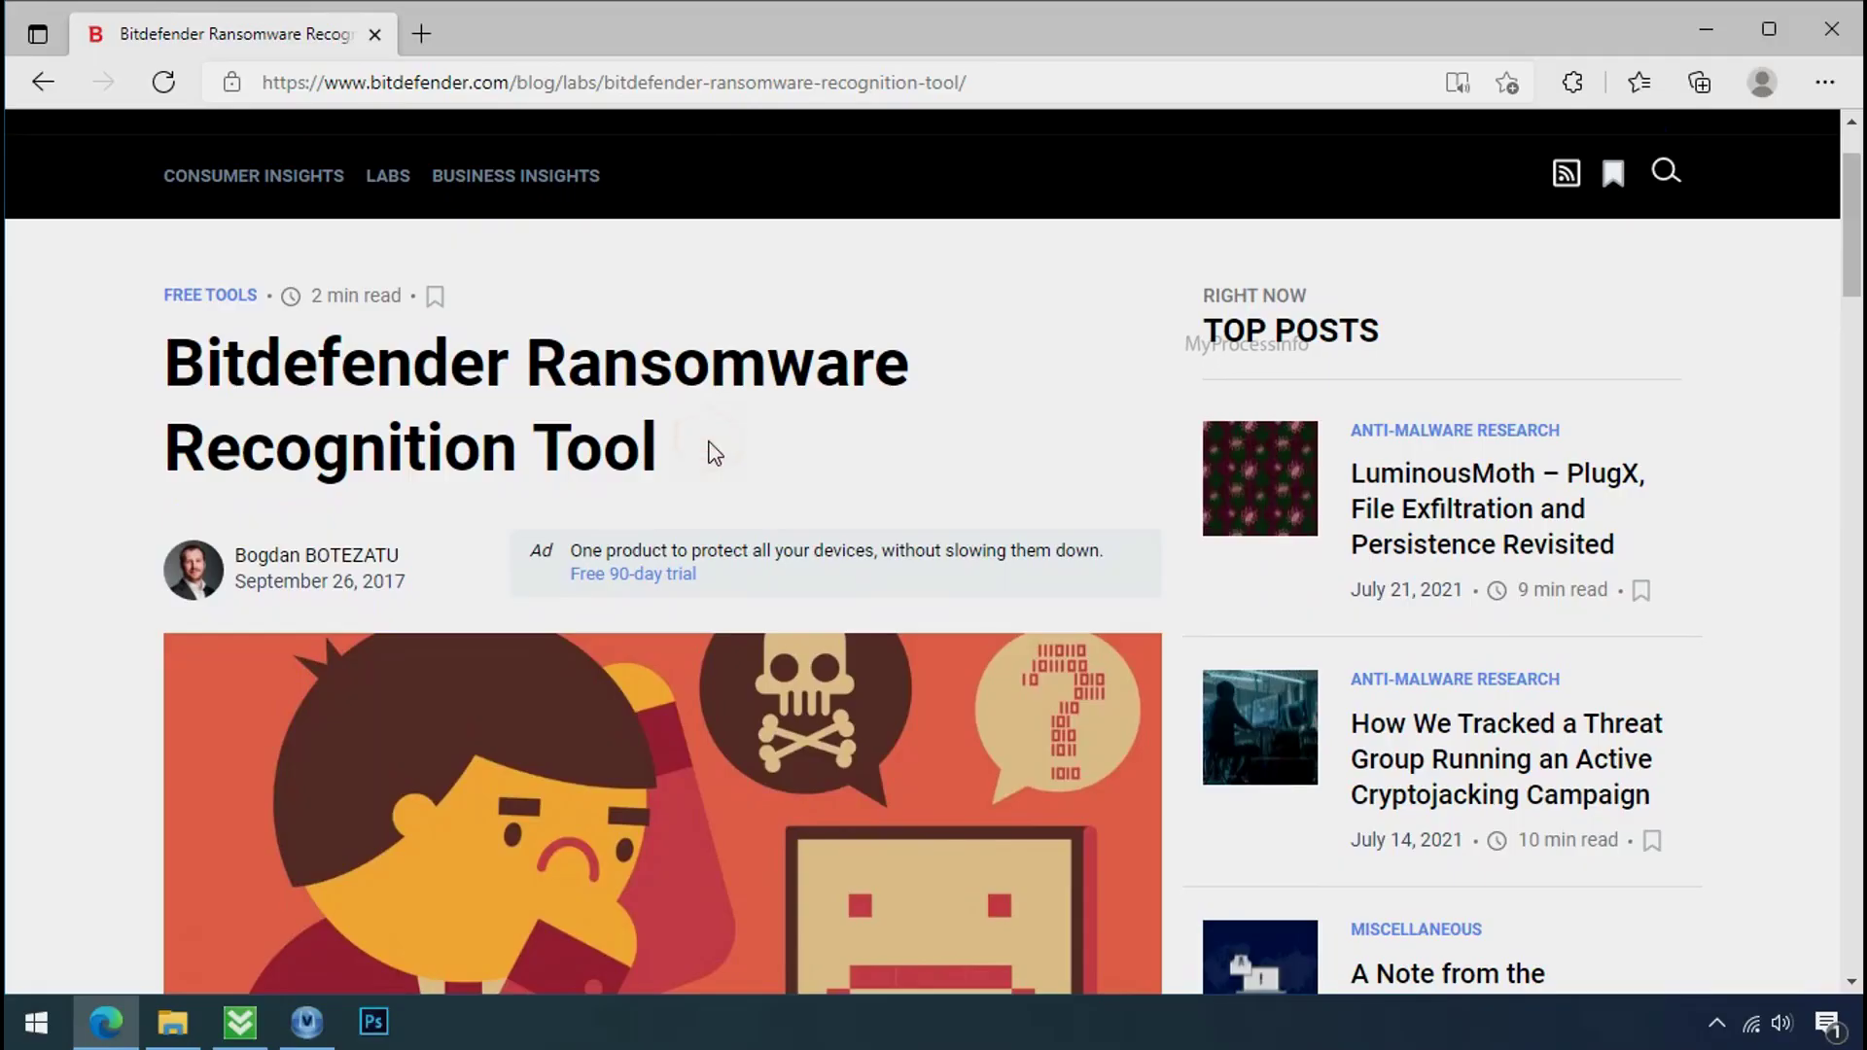
Download the Bitdefender Ransomware Recognition Tool from Bitdefender's web page
{"action": "scroll", "coordinate": [710, 453], "scroll_direction": "down", "scroll_amount": 8}
{"action": "scroll", "coordinate": [713, 461], "scroll_direction": "down", "scroll_amount": 6}
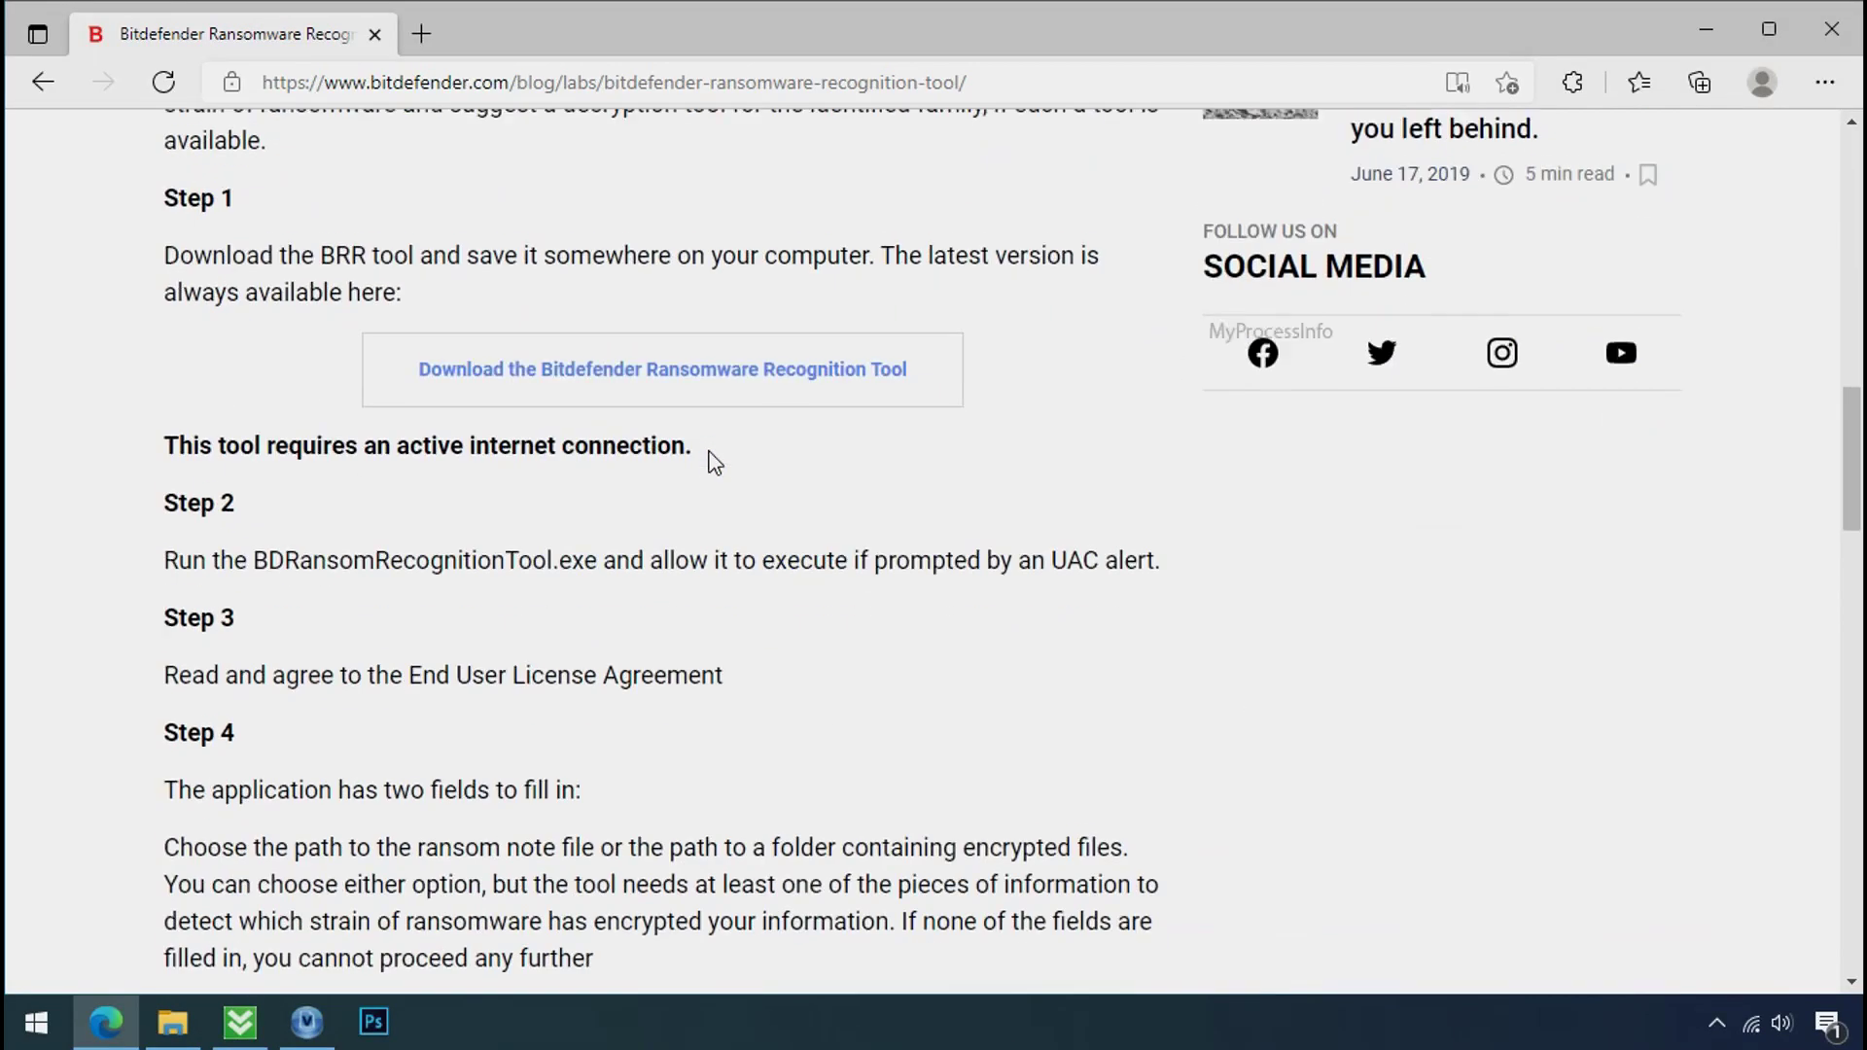
{"action": "left_click", "coordinate": [686, 369]}
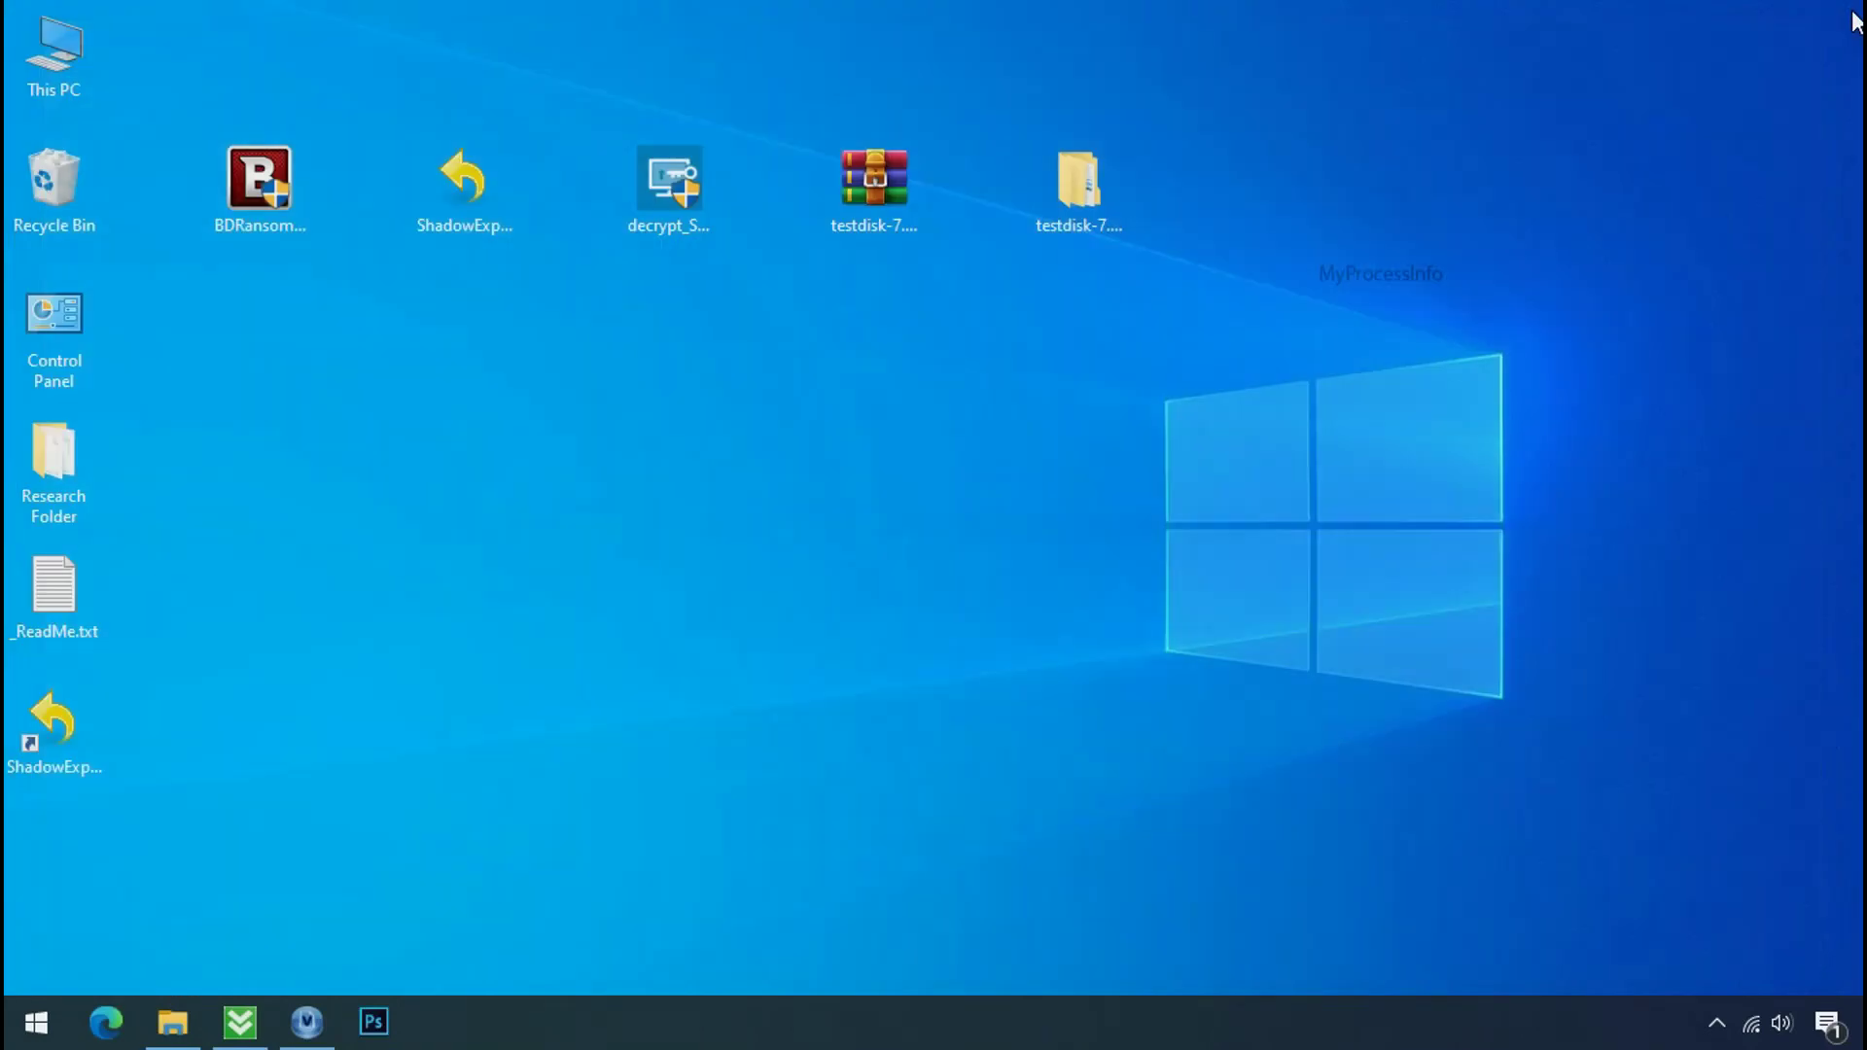
{"action": "left_click", "coordinate": [264, 192]}
Scan _ReadMe.txt with the Bitdefender tool, which matches STOP at 47%, then close it
{"action": "double_click", "coordinate": [264, 193]}
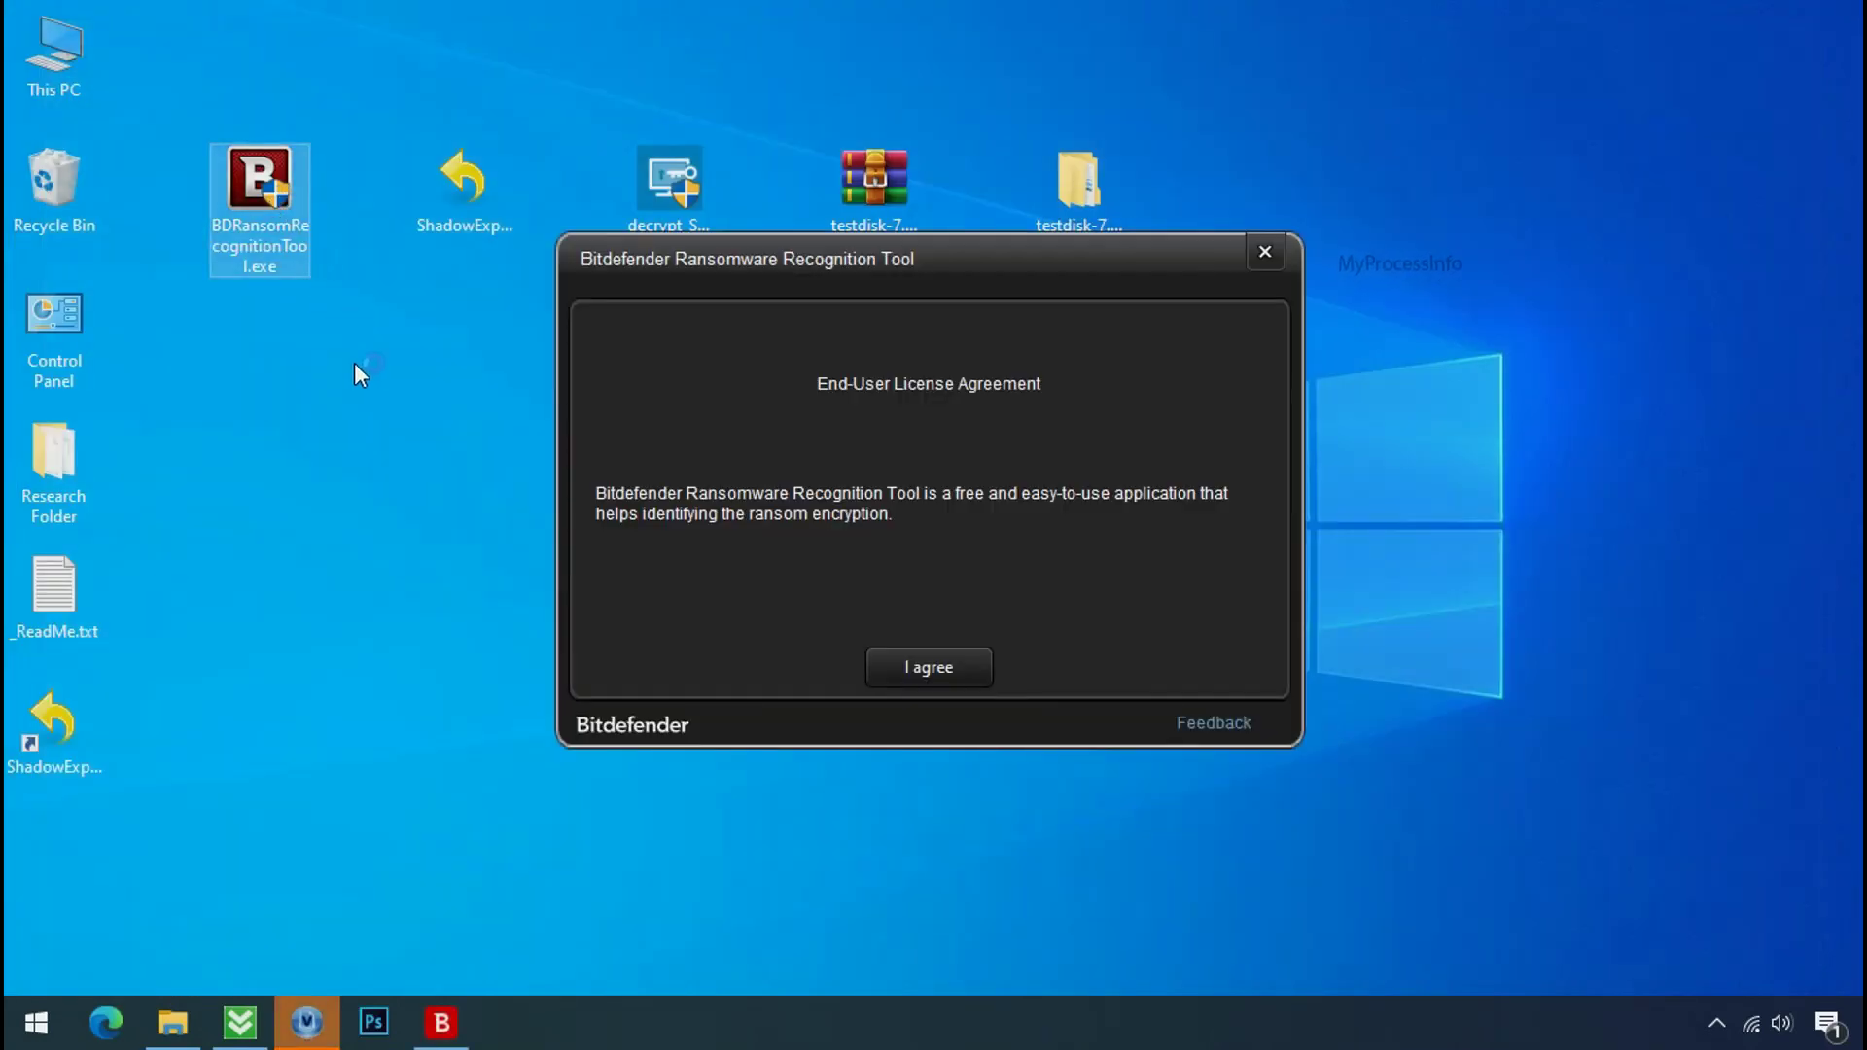
{"action": "left_click", "coordinate": [930, 672]}
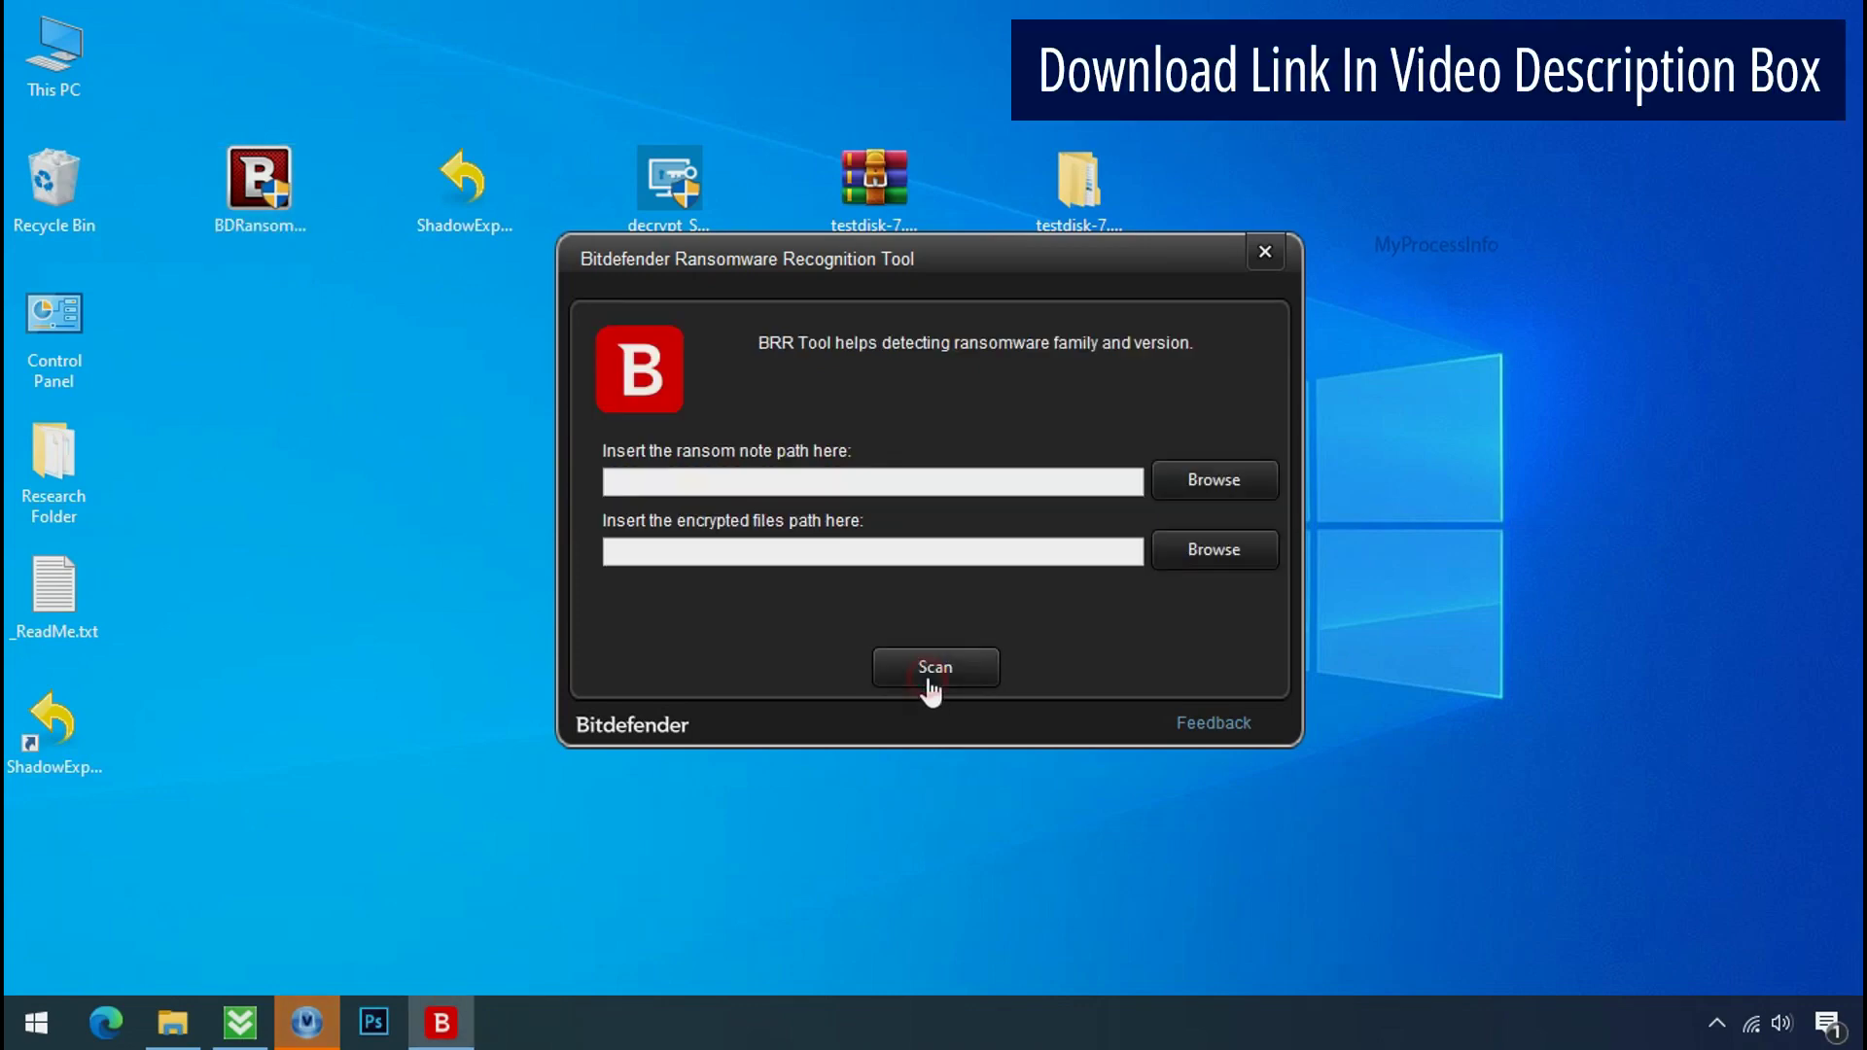
{"action": "left_click", "coordinate": [1212, 478]}
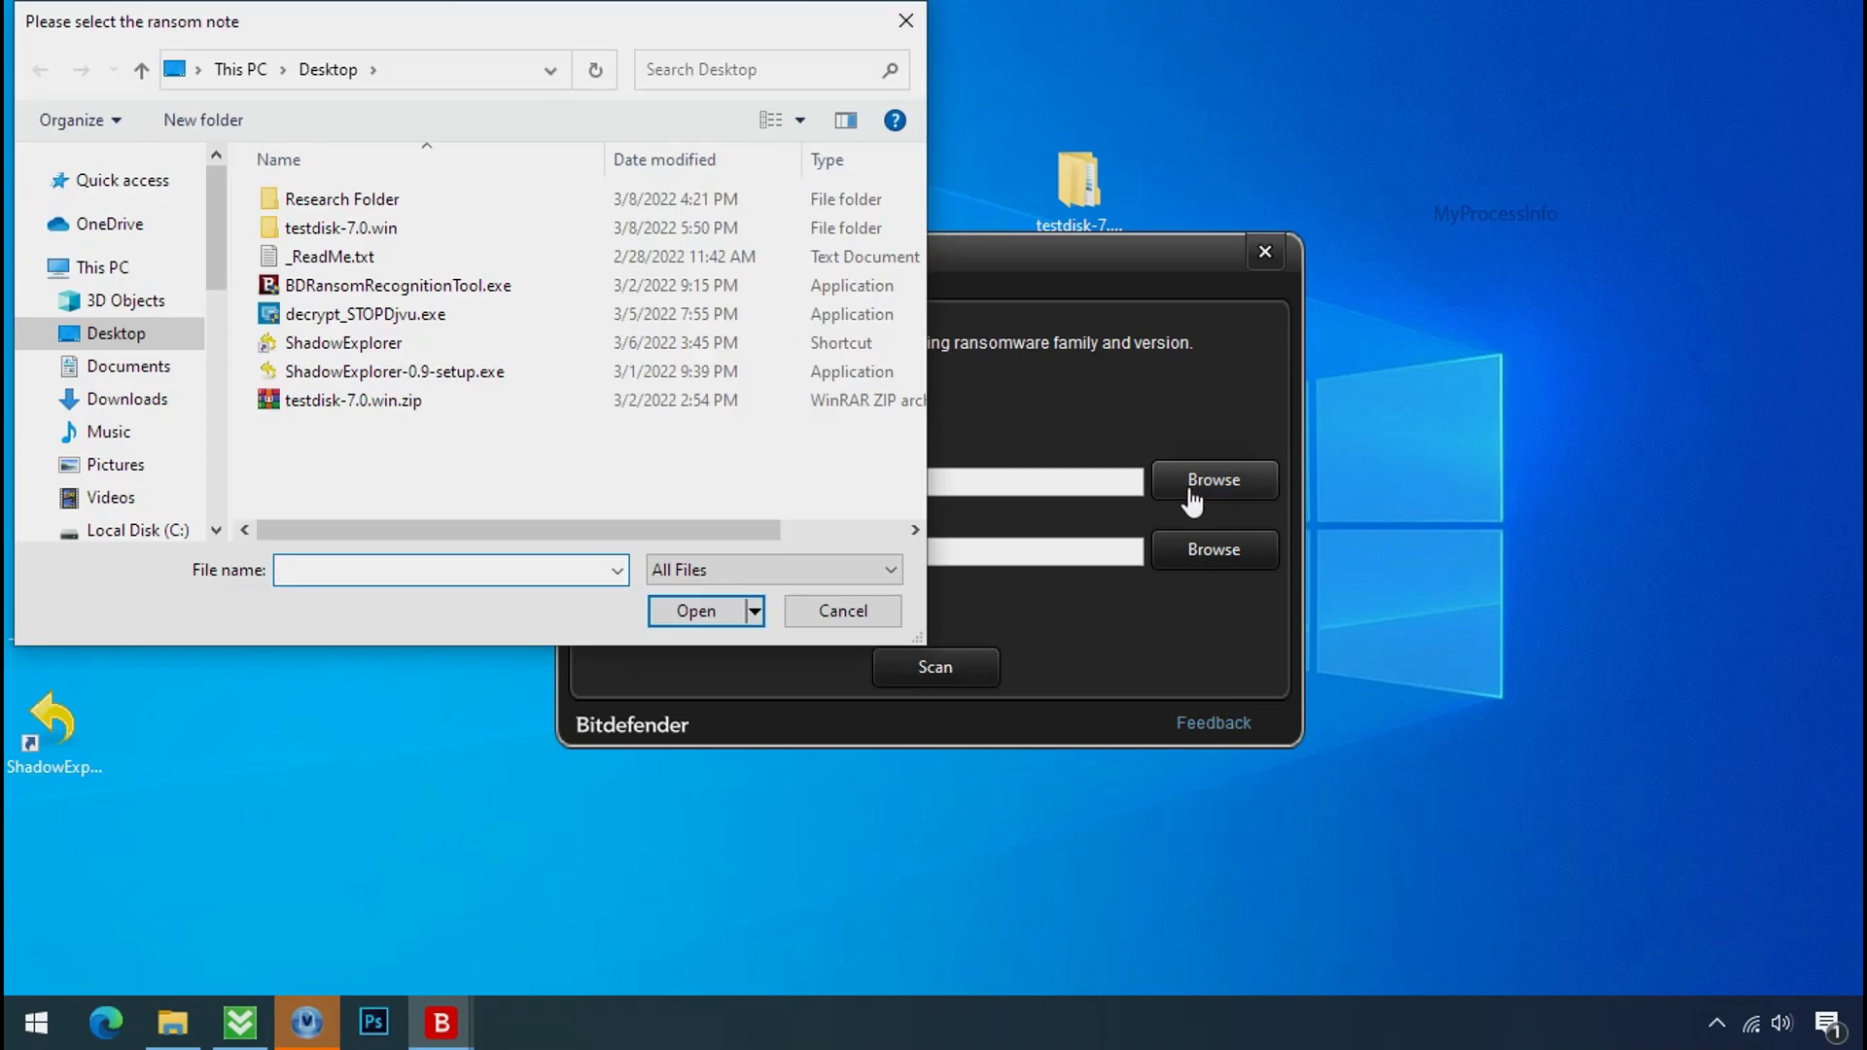
{"action": "double_click", "coordinate": [346, 249]}
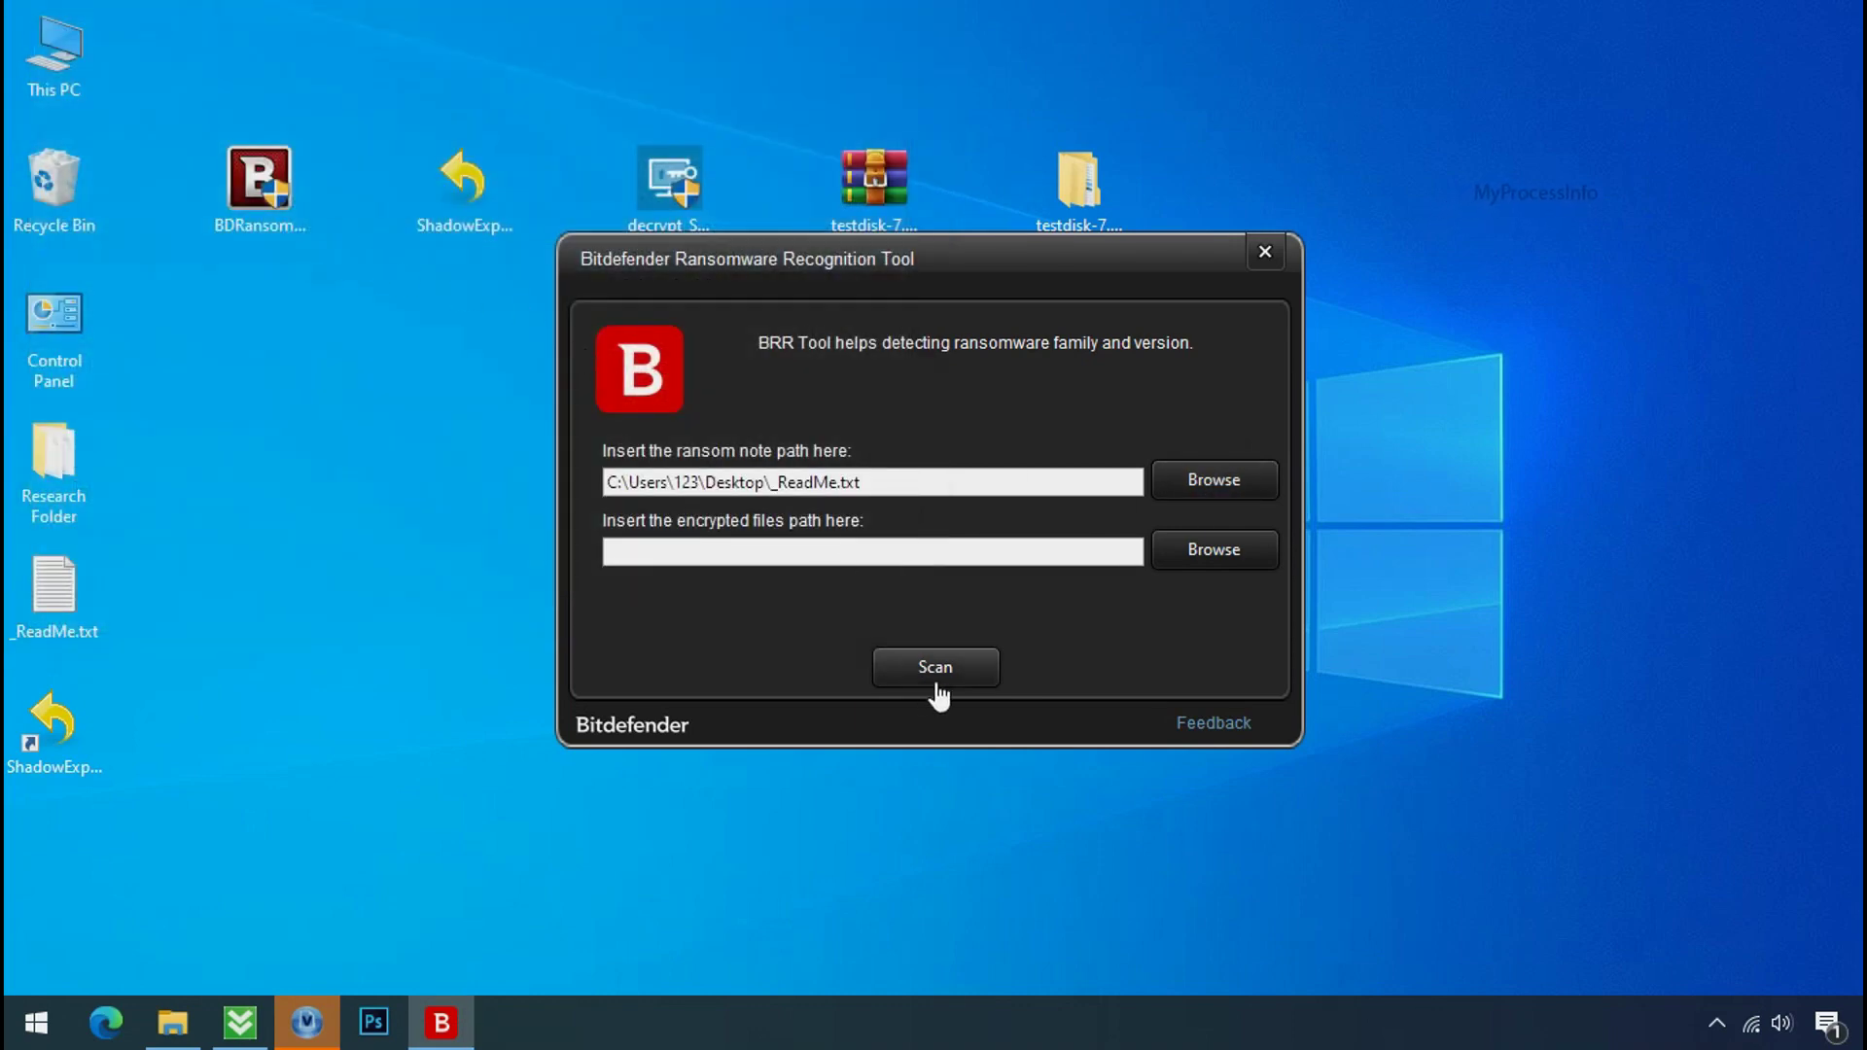
{"action": "left_click", "coordinate": [936, 667]}
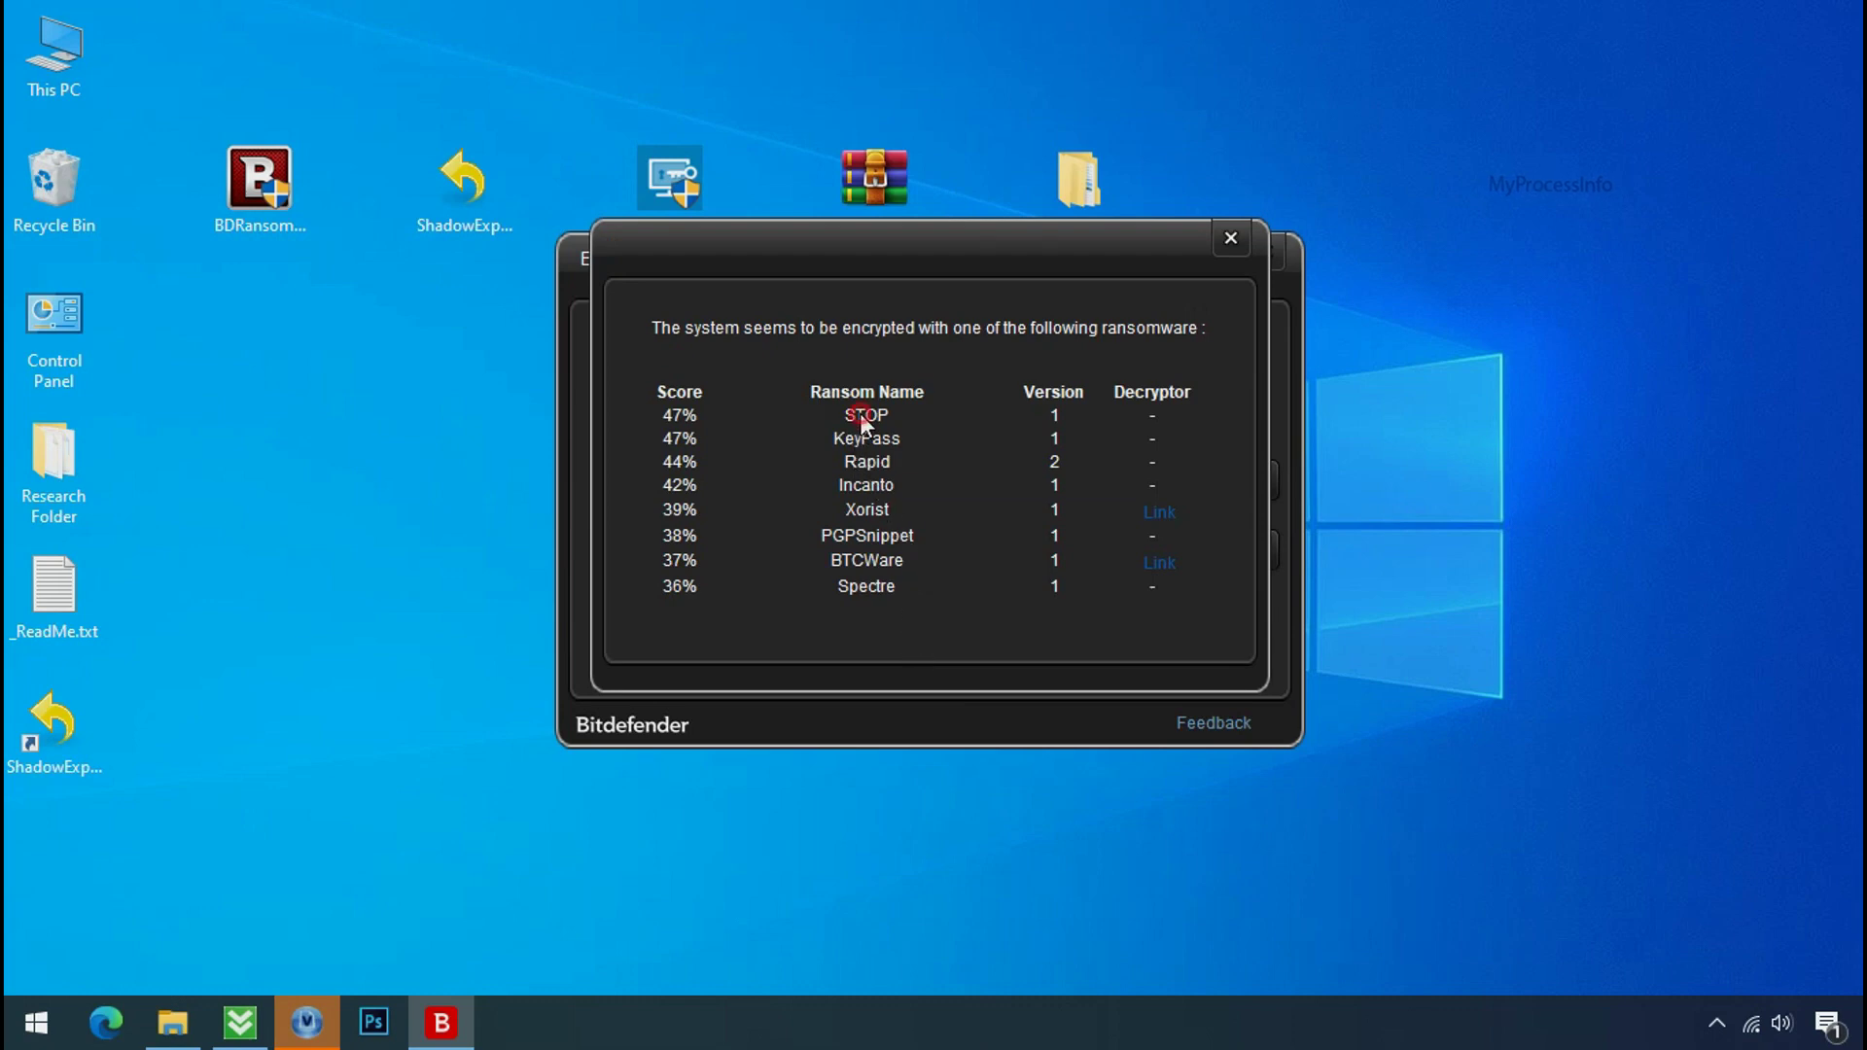
{"action": "left_click", "coordinate": [1230, 238]}
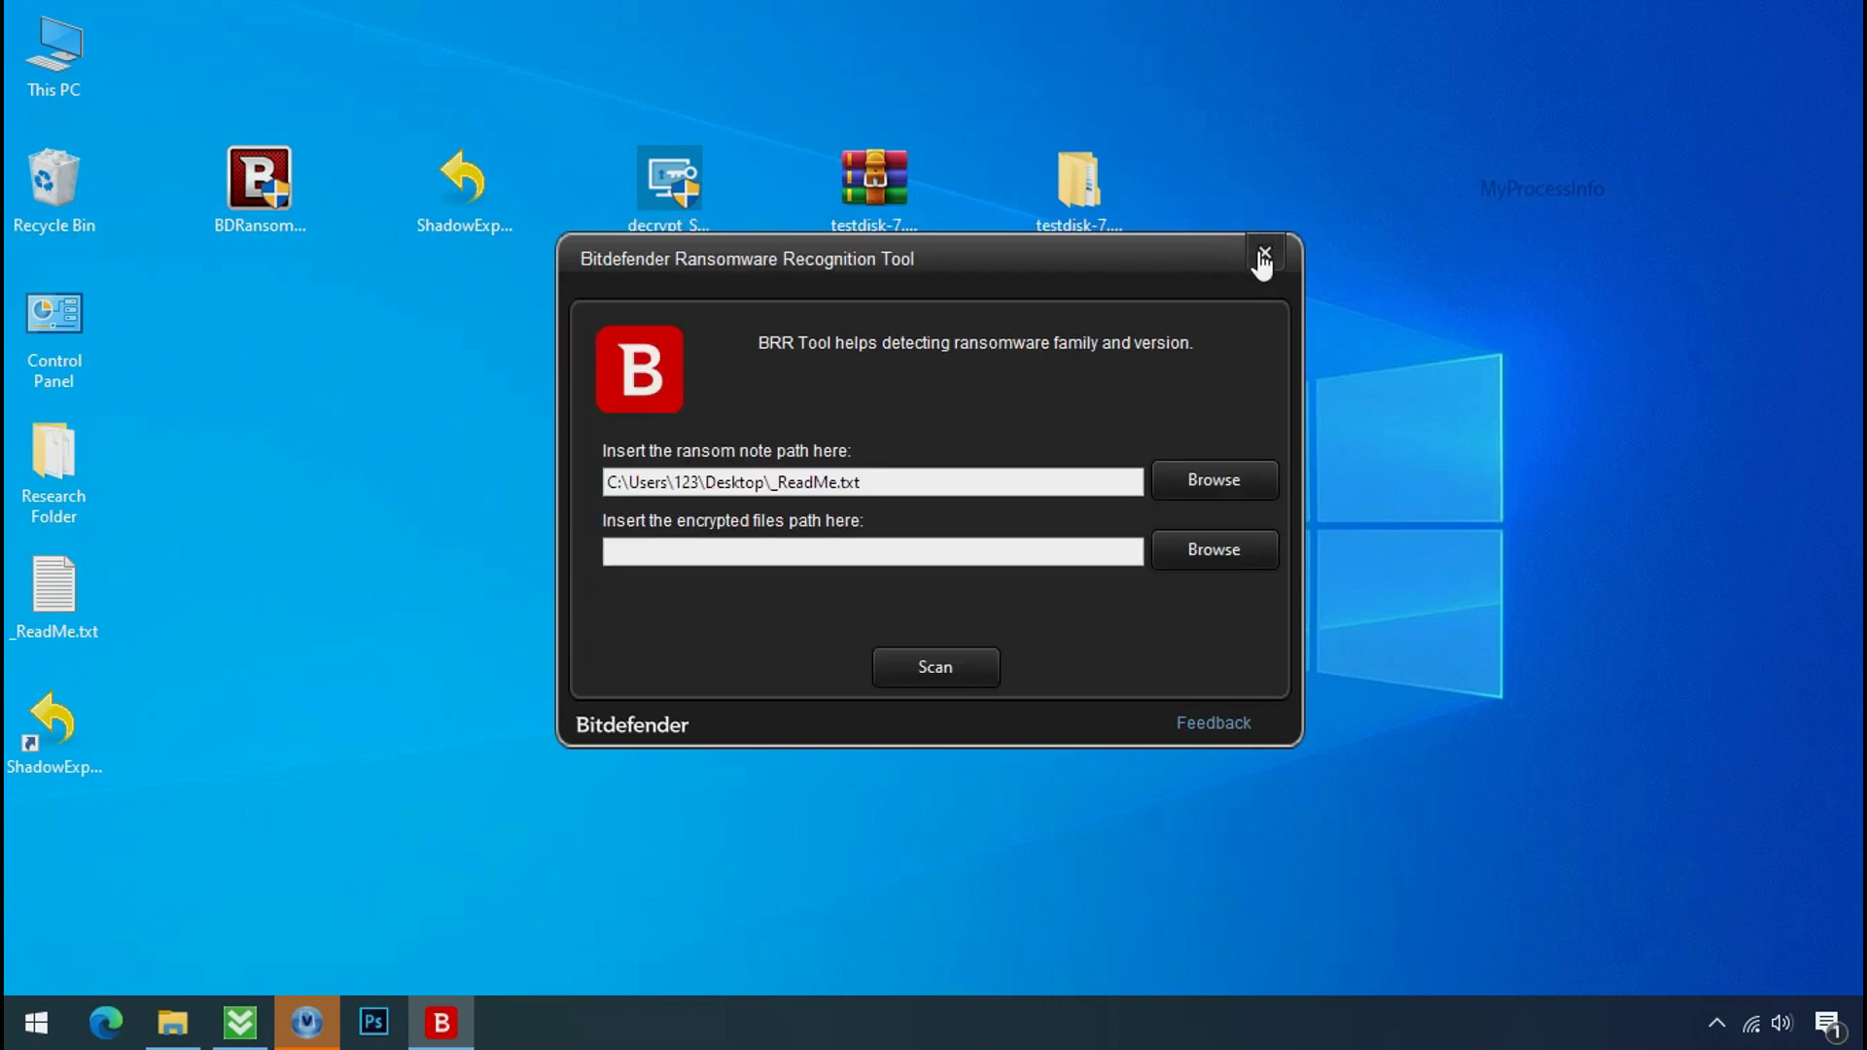
{"action": "left_click", "coordinate": [1262, 254]}
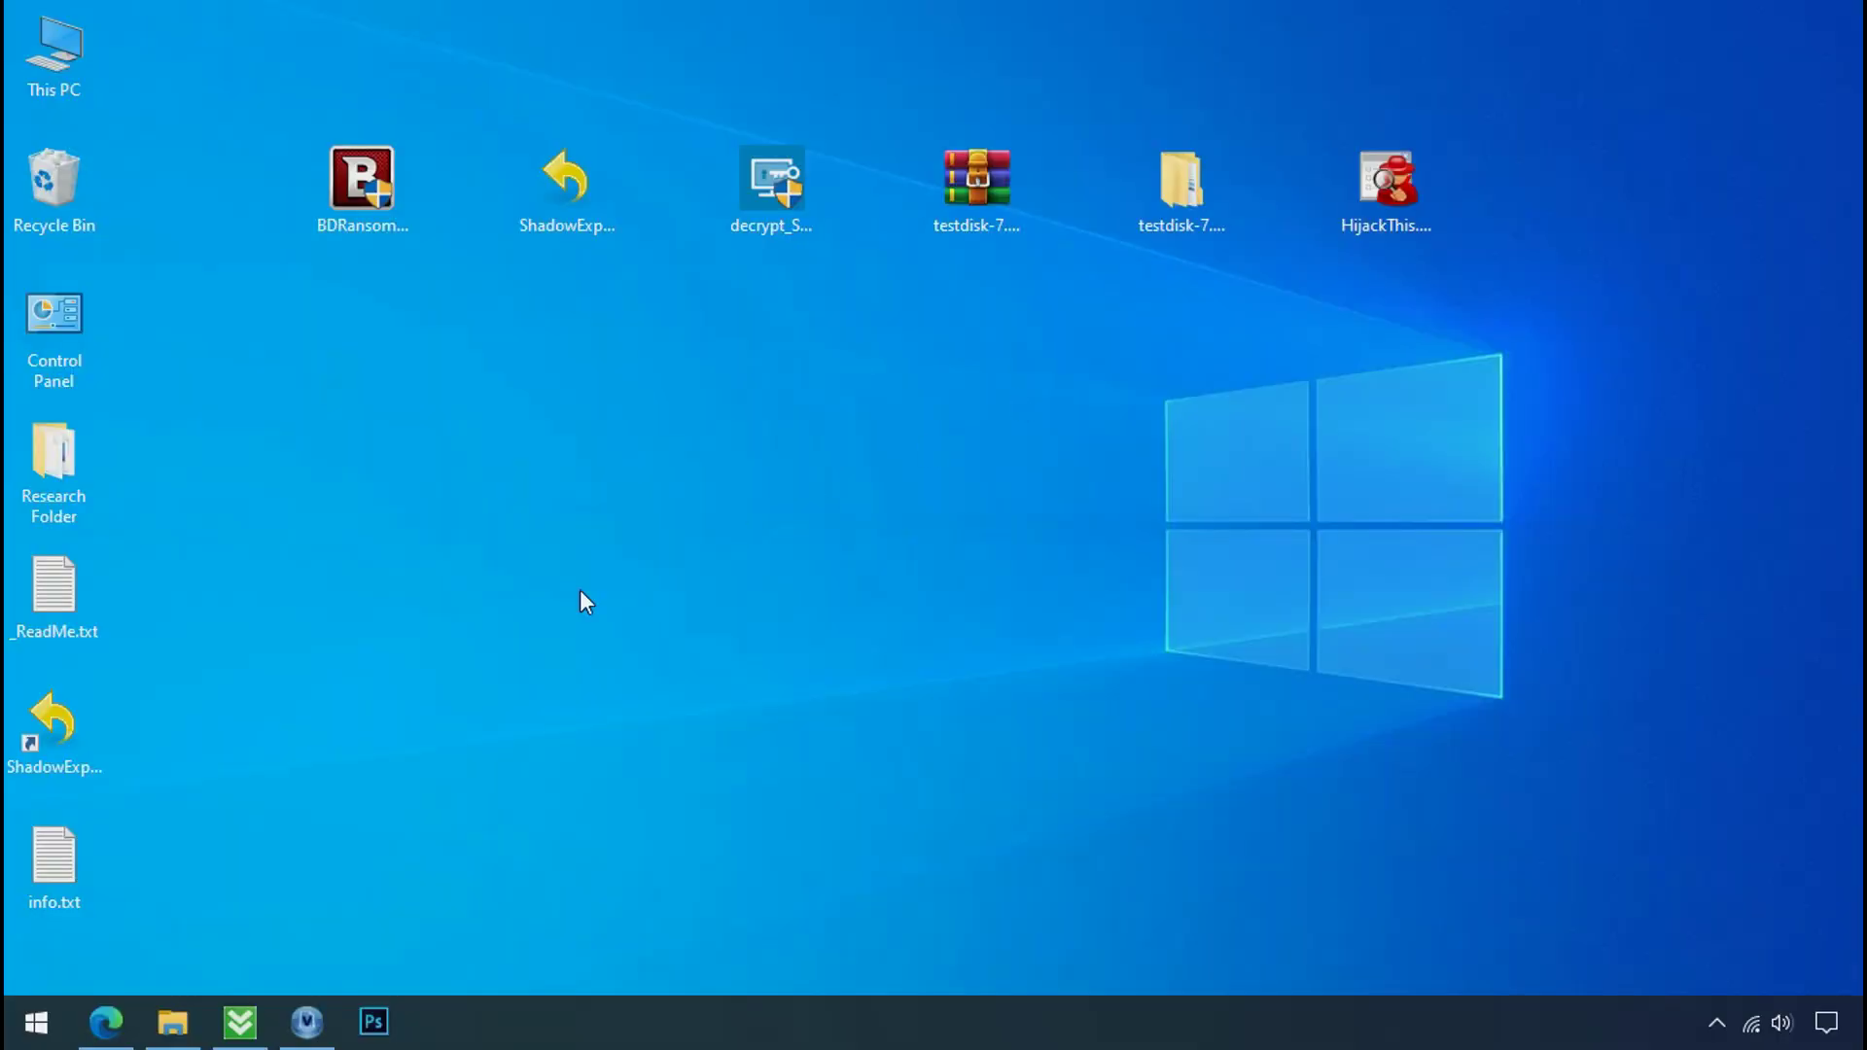
Open %LOCALAPPDATA% through the Start menu search
{"action": "left_click", "coordinate": [14, 1015]}
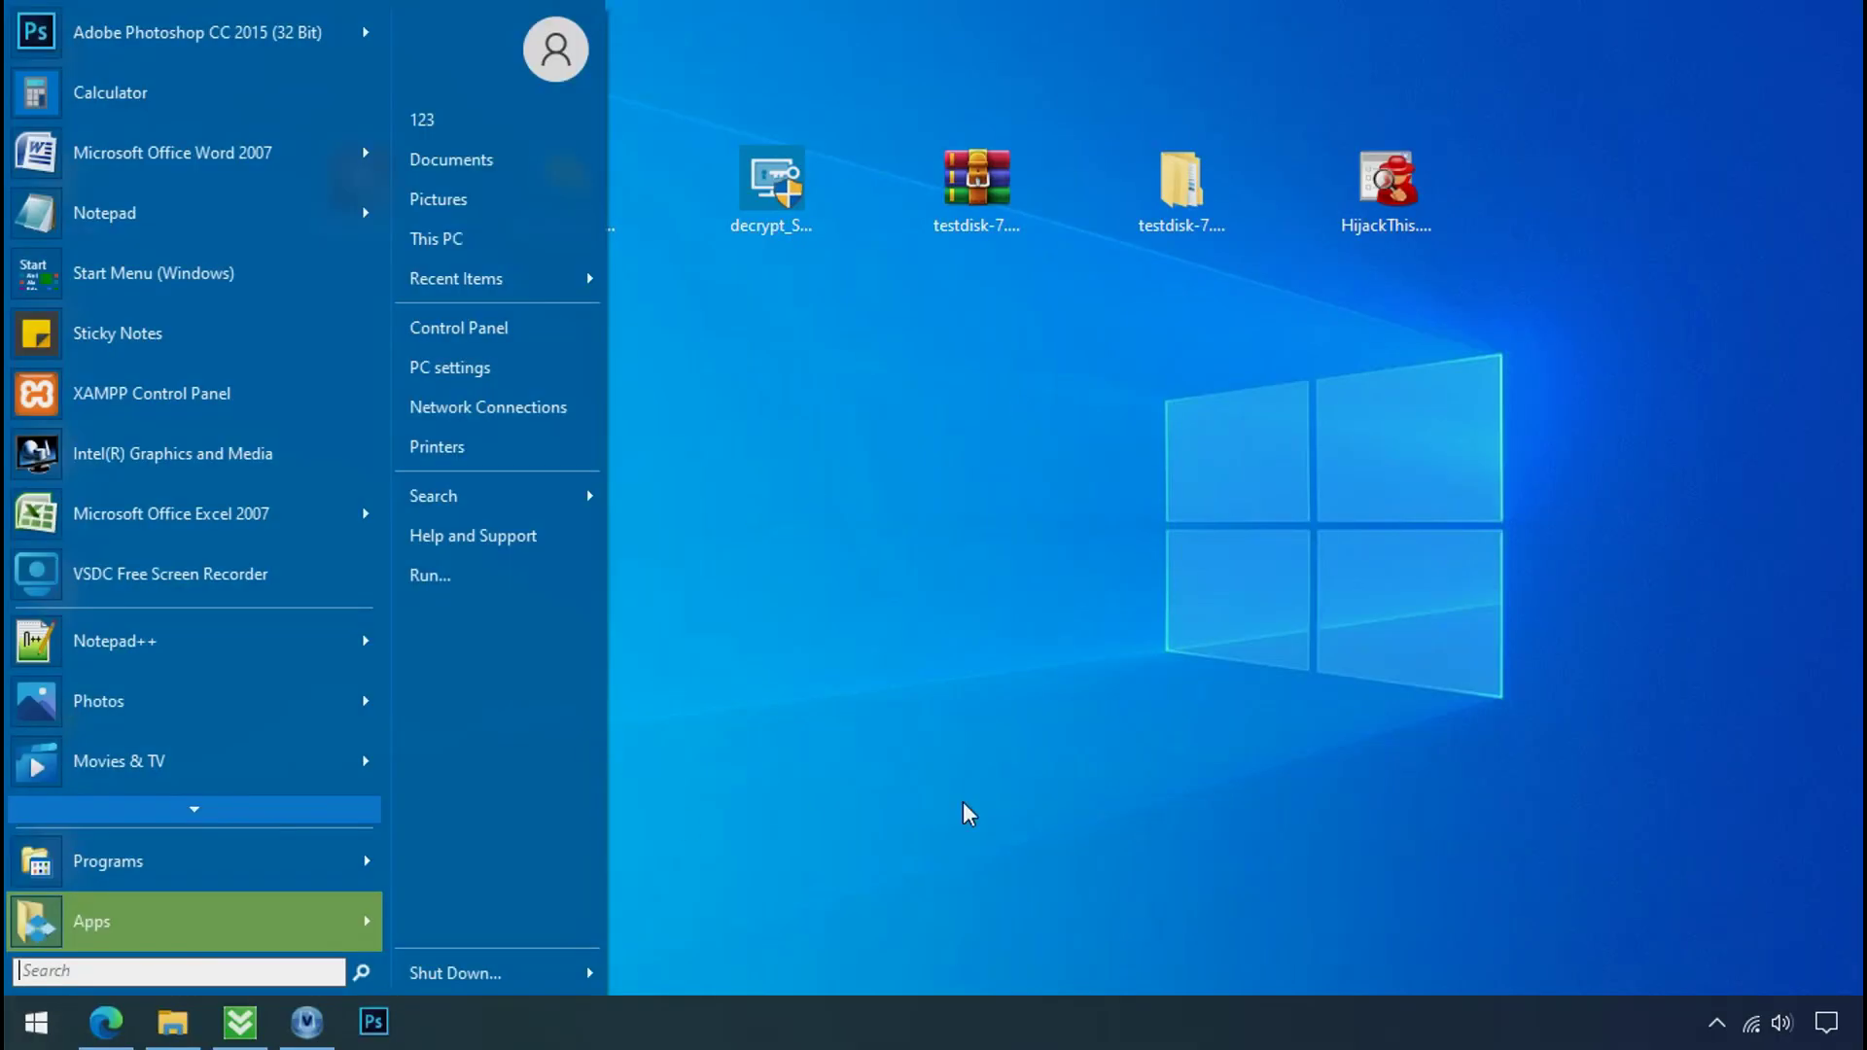
{"action": "type", "text": "%LOCALAPPDATA%"}
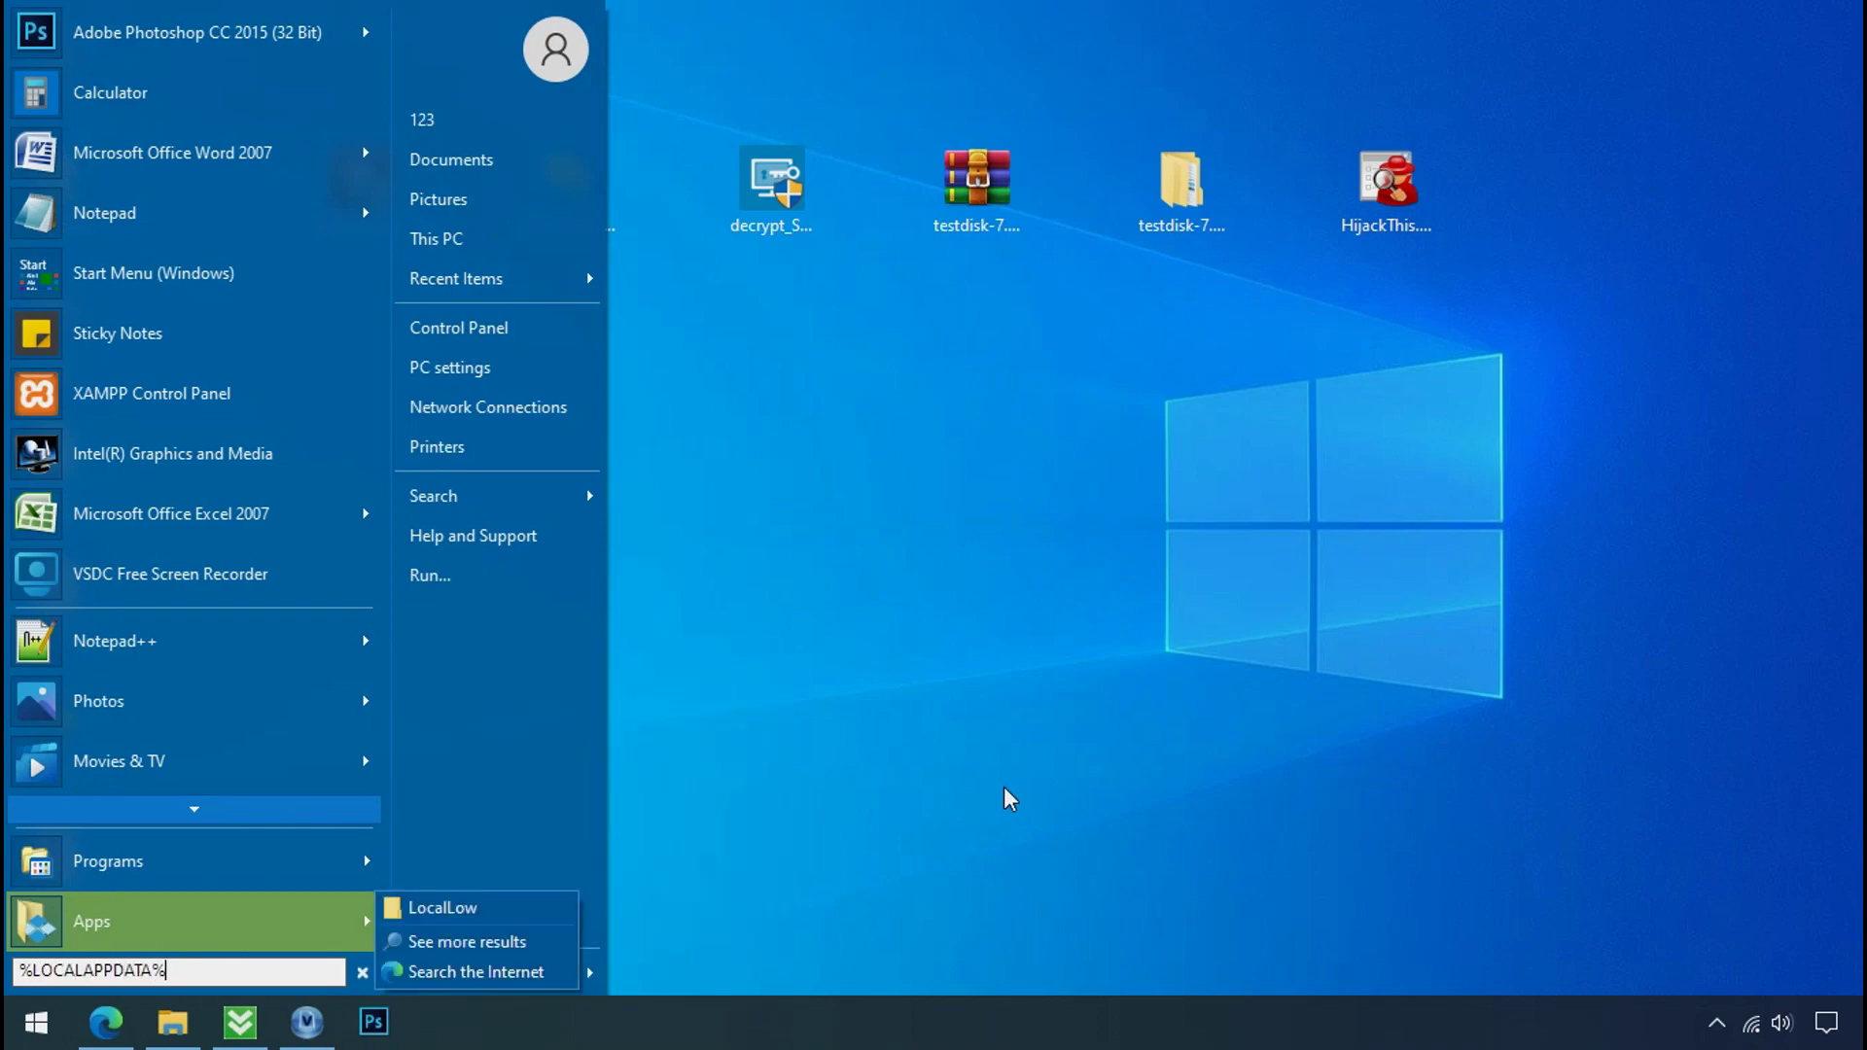
{"action": "key", "text": "Return"}
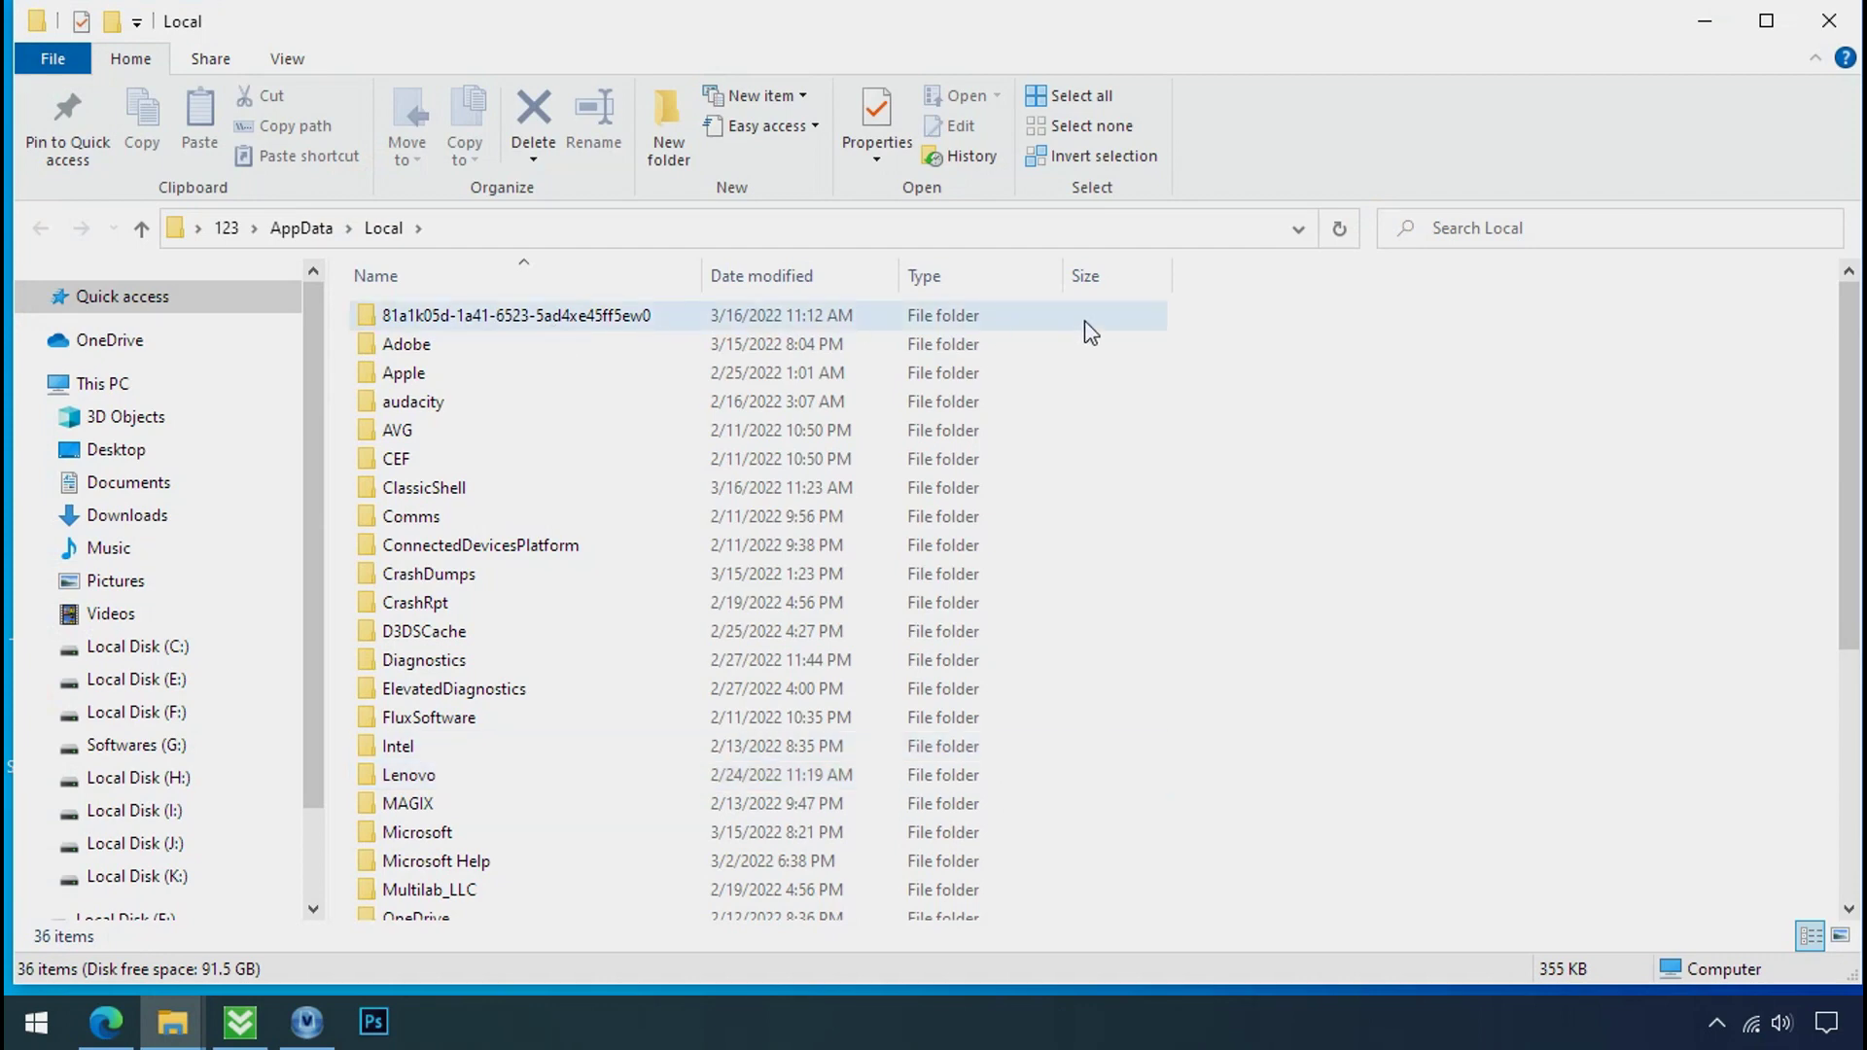
Open the random-named Local subfolder and try deleting D6E1.exe
{"action": "left_click", "coordinate": [1131, 331]}
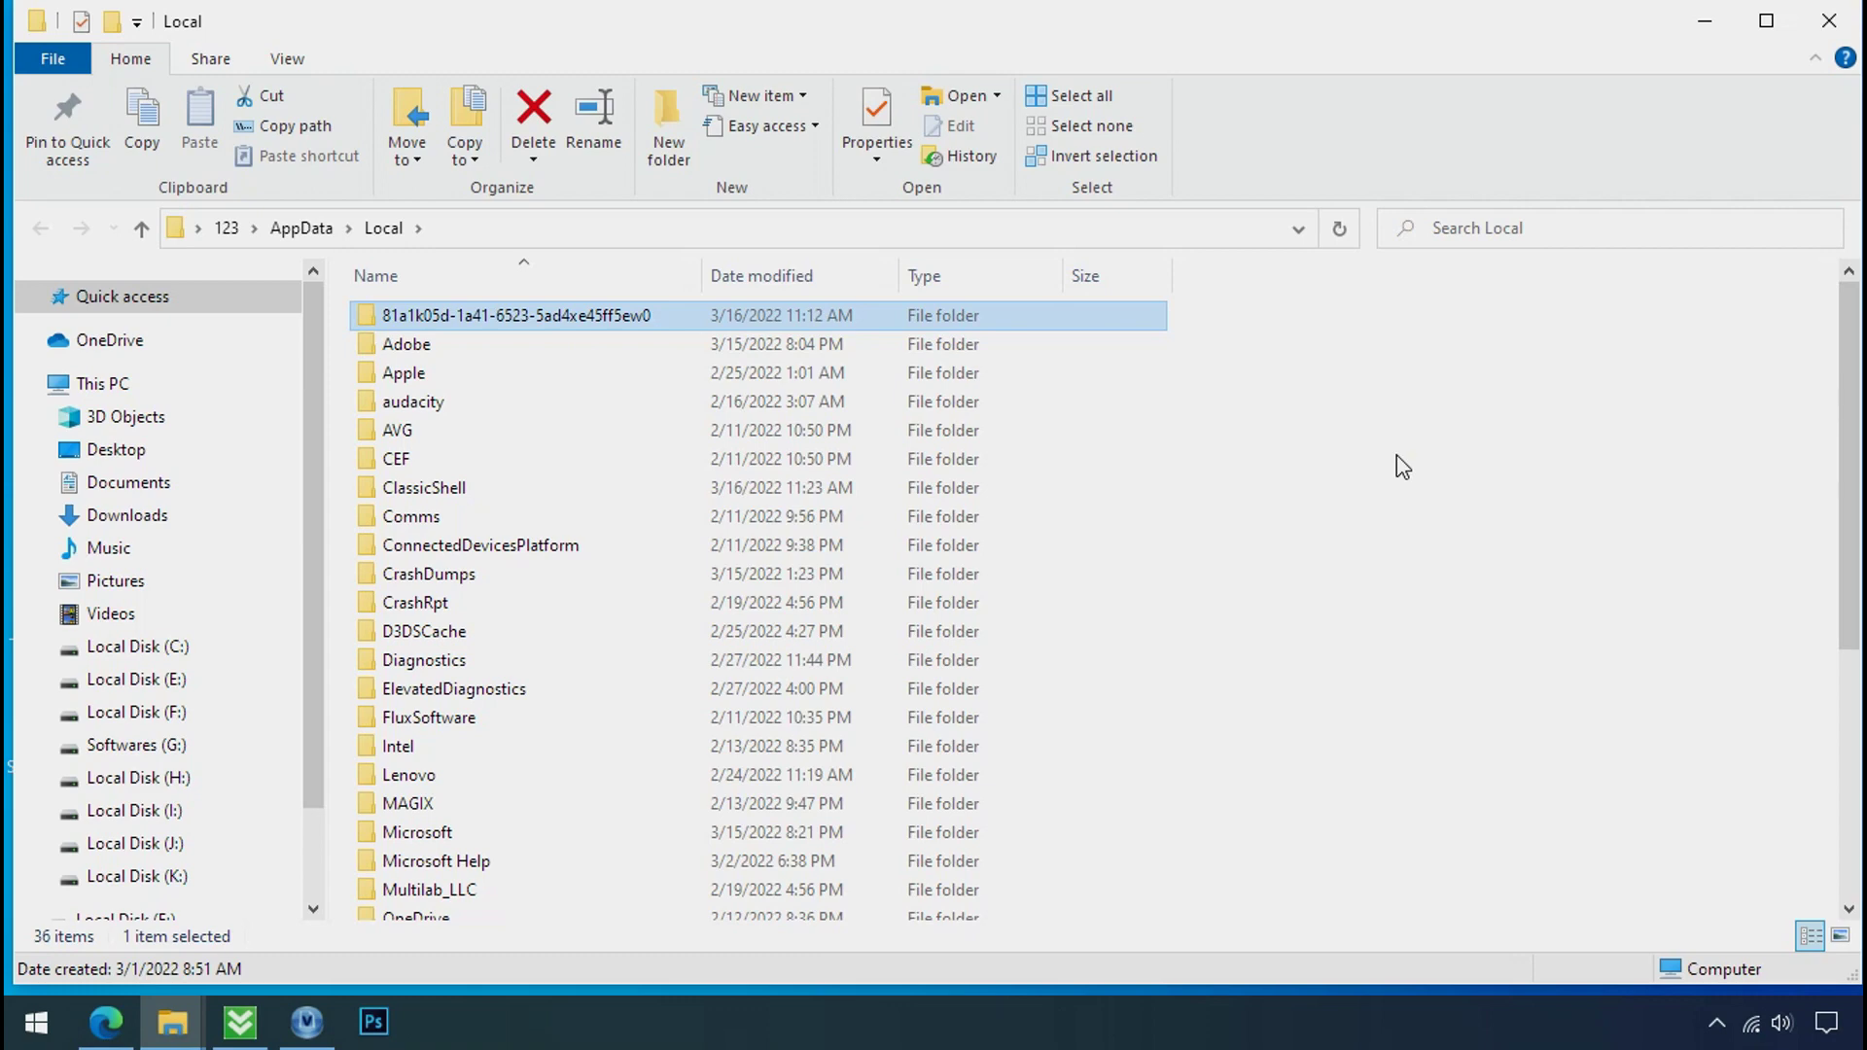
{"action": "double_click", "coordinate": [504, 321]}
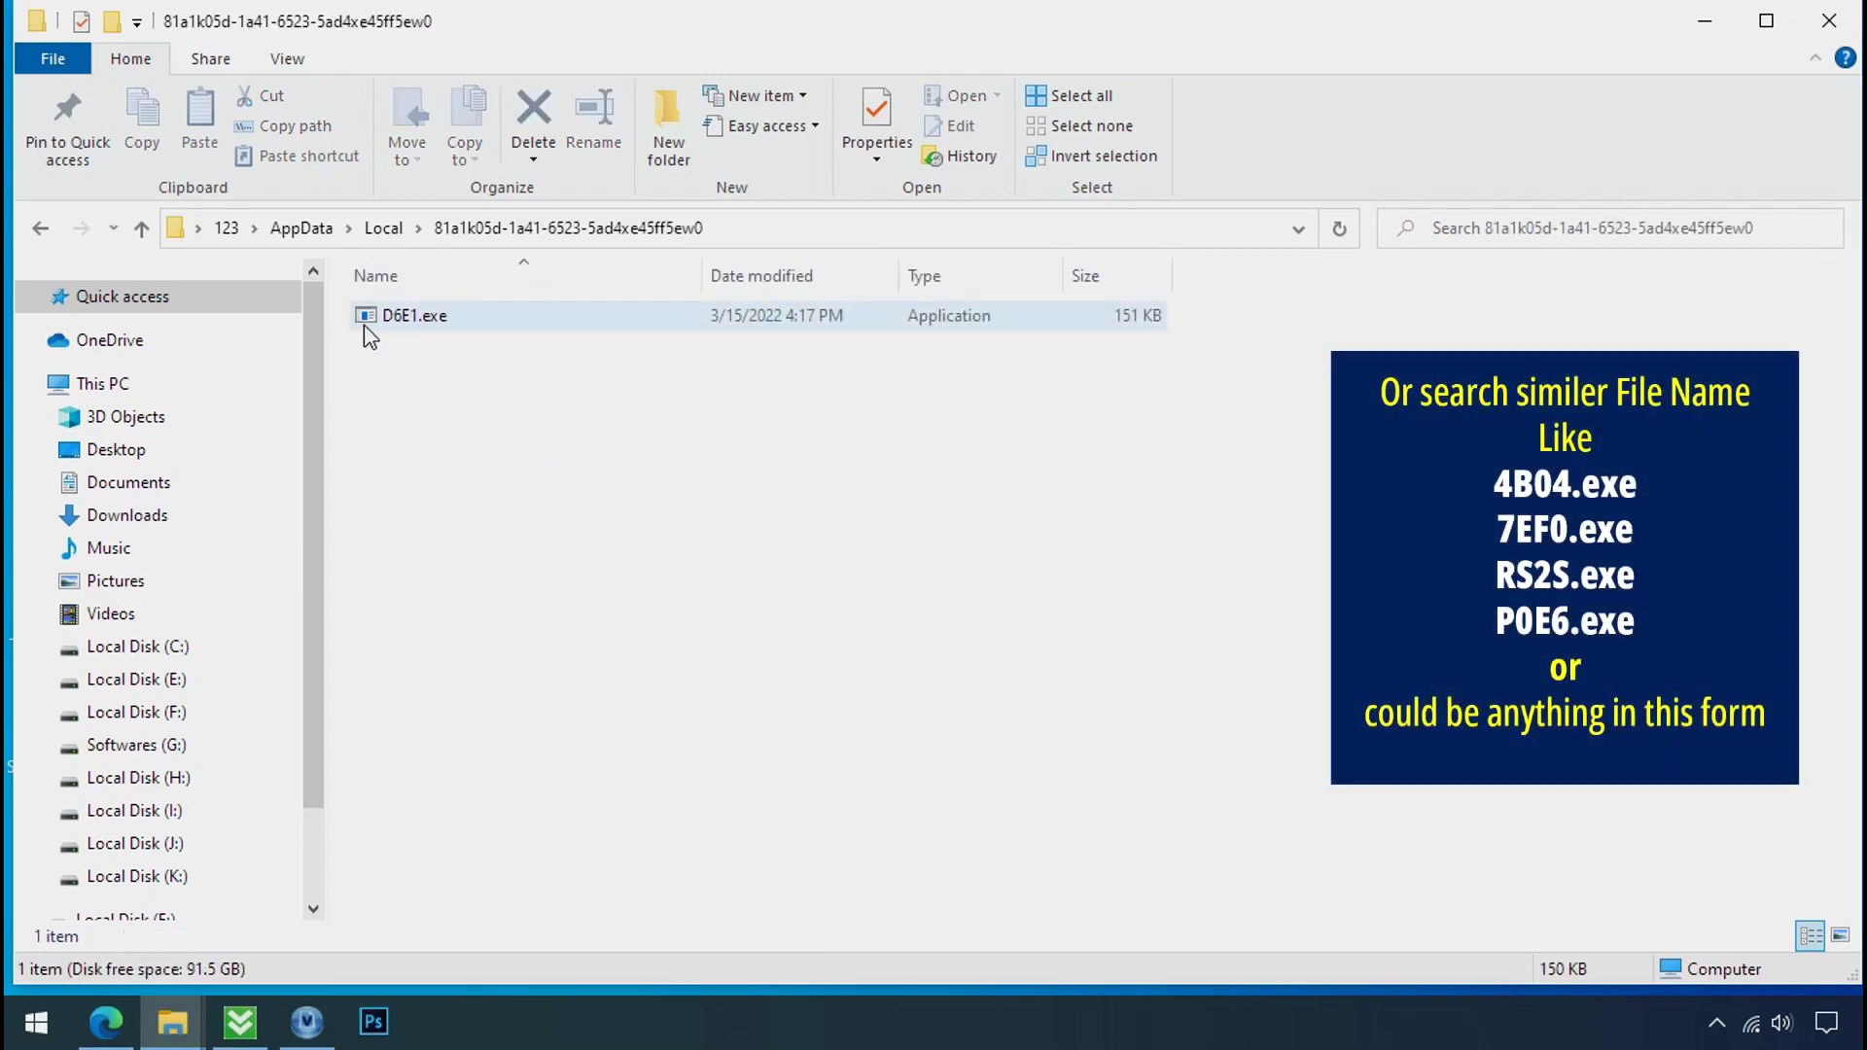
{"action": "left_click", "coordinate": [372, 331]}
{"action": "right_click", "coordinate": [418, 314]}
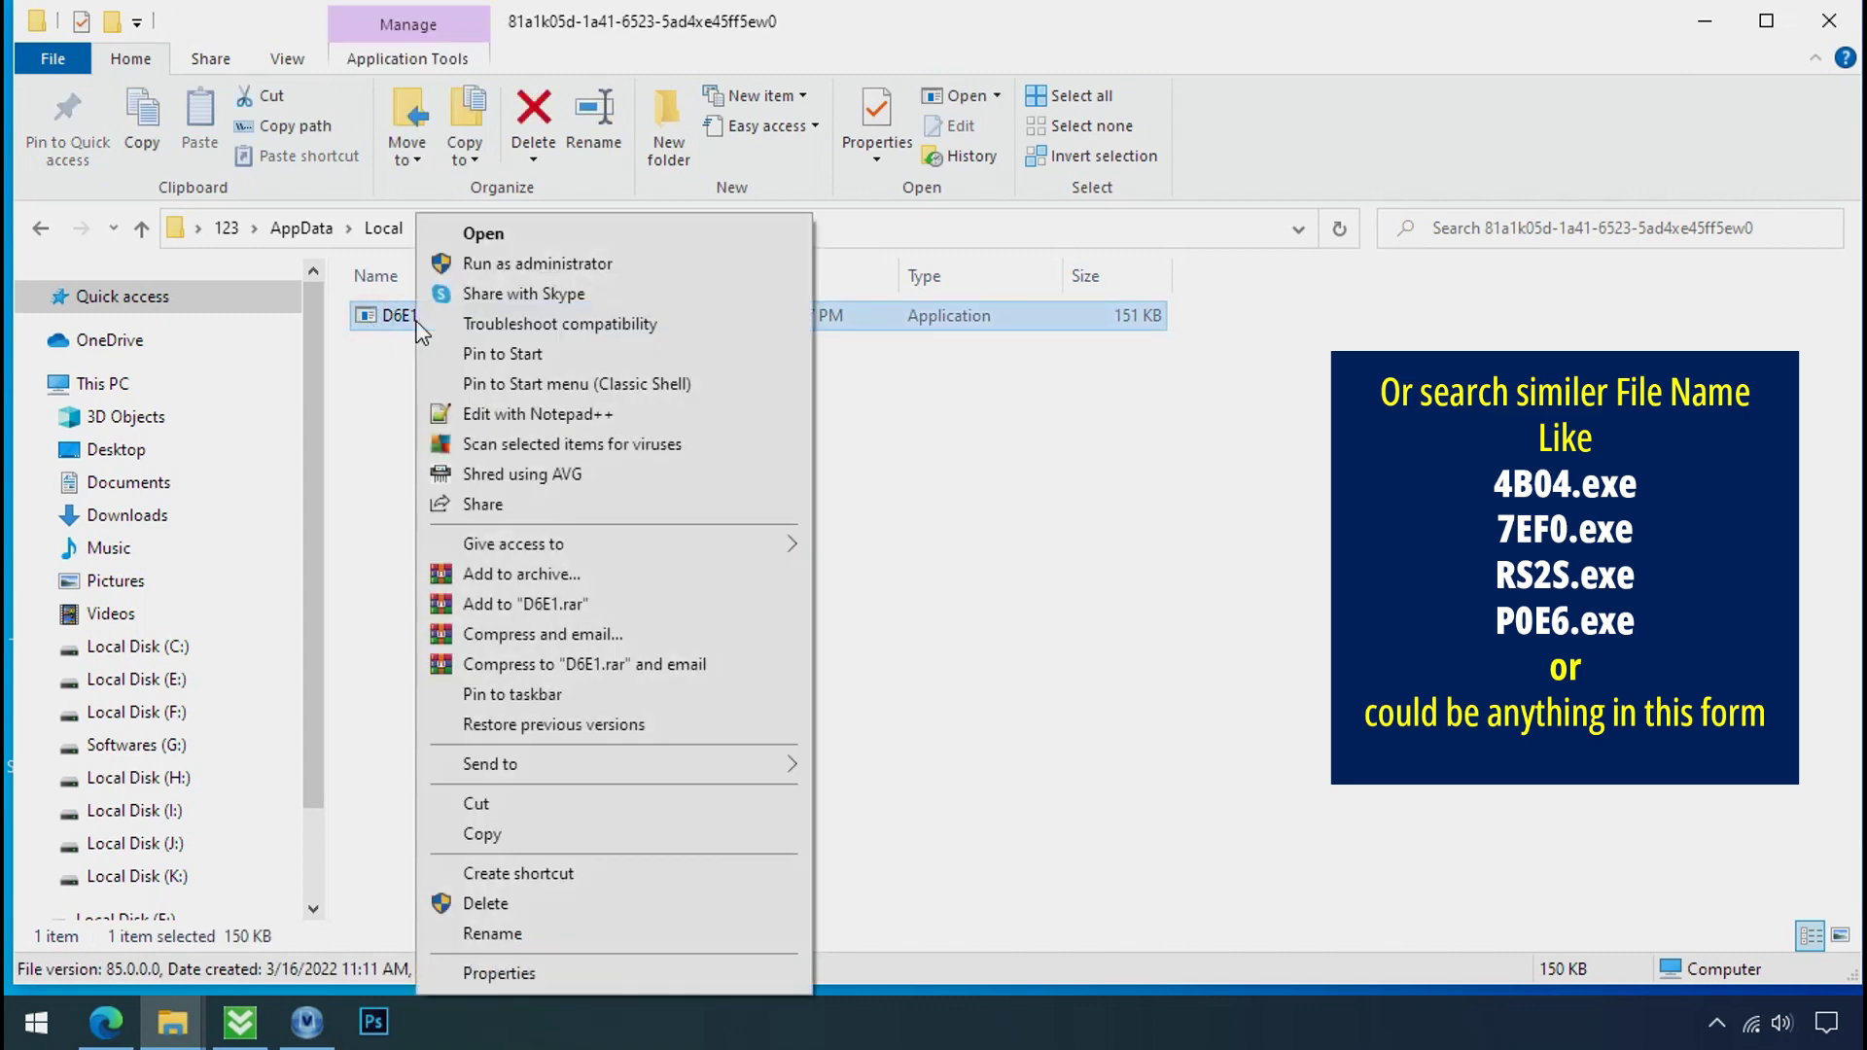
{"action": "left_click", "coordinate": [584, 906]}
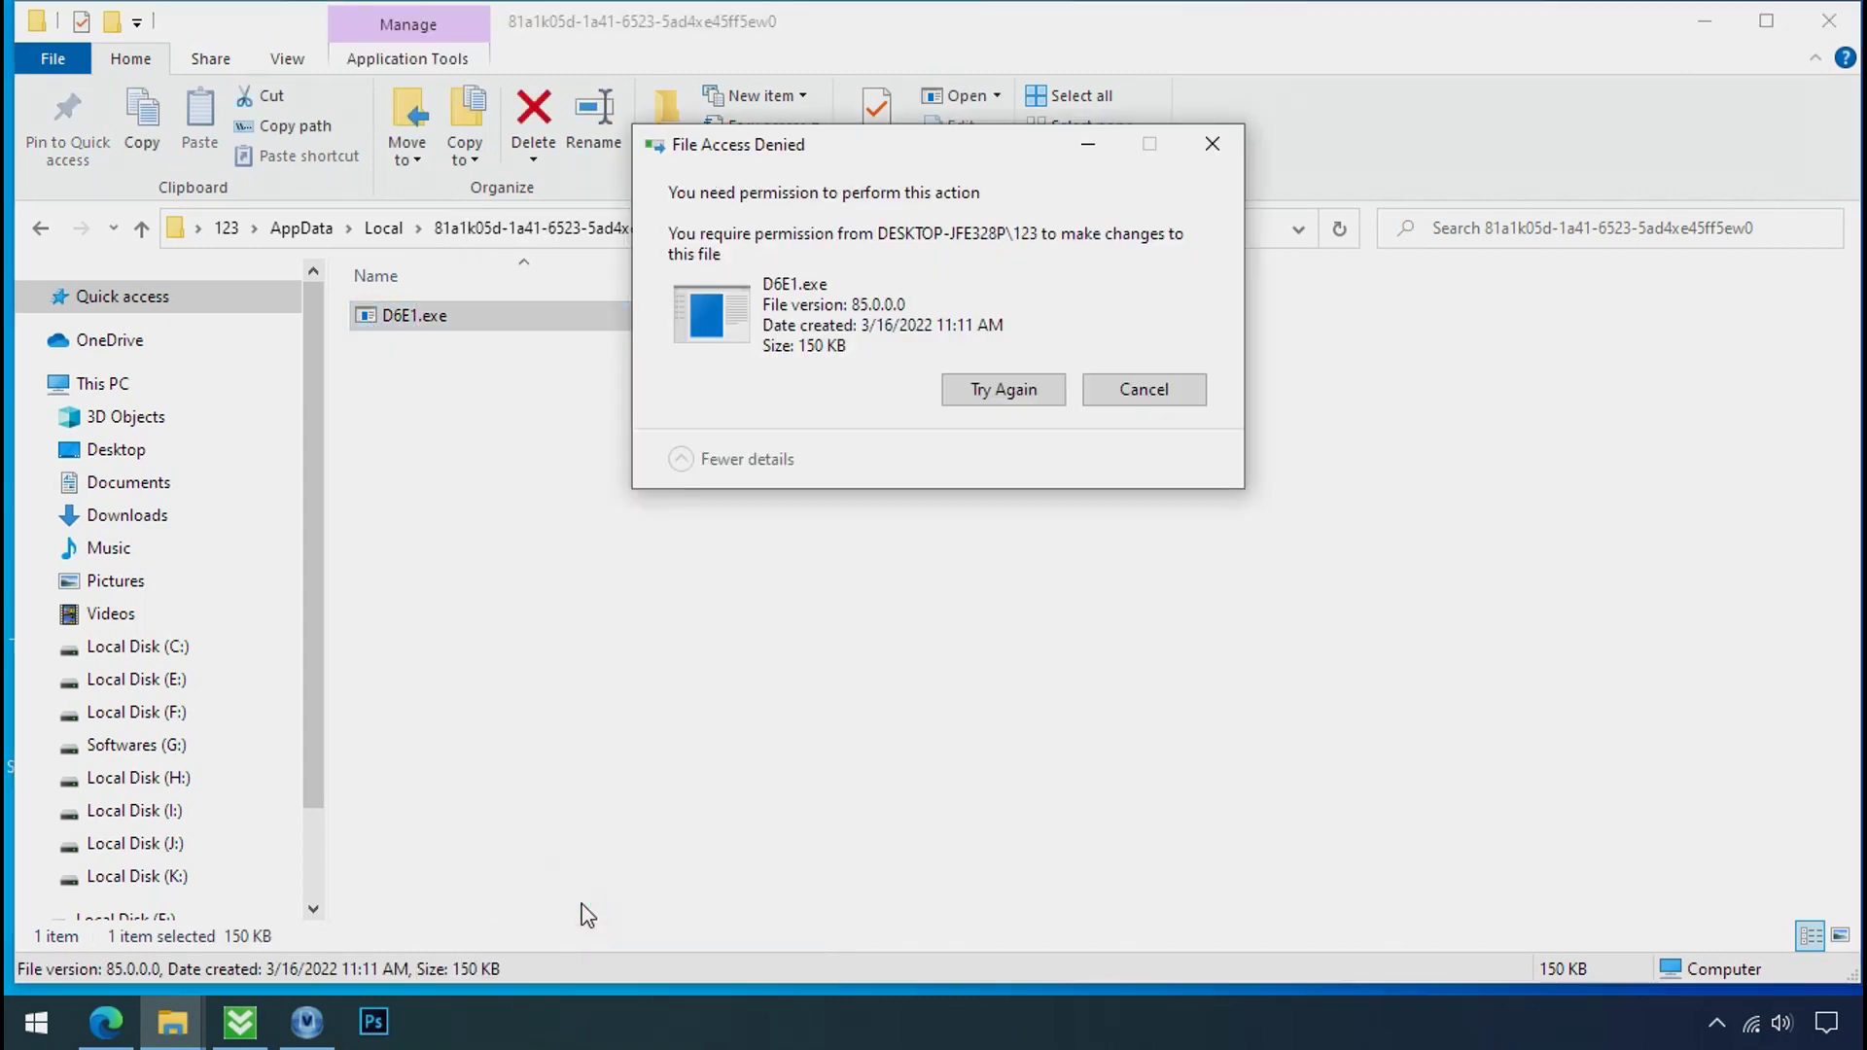
Retry the deletion three times, dismiss File Access Denied, and close the Explorer window
{"action": "left_click", "coordinate": [1001, 393]}
{"action": "left_click", "coordinate": [1000, 393]}
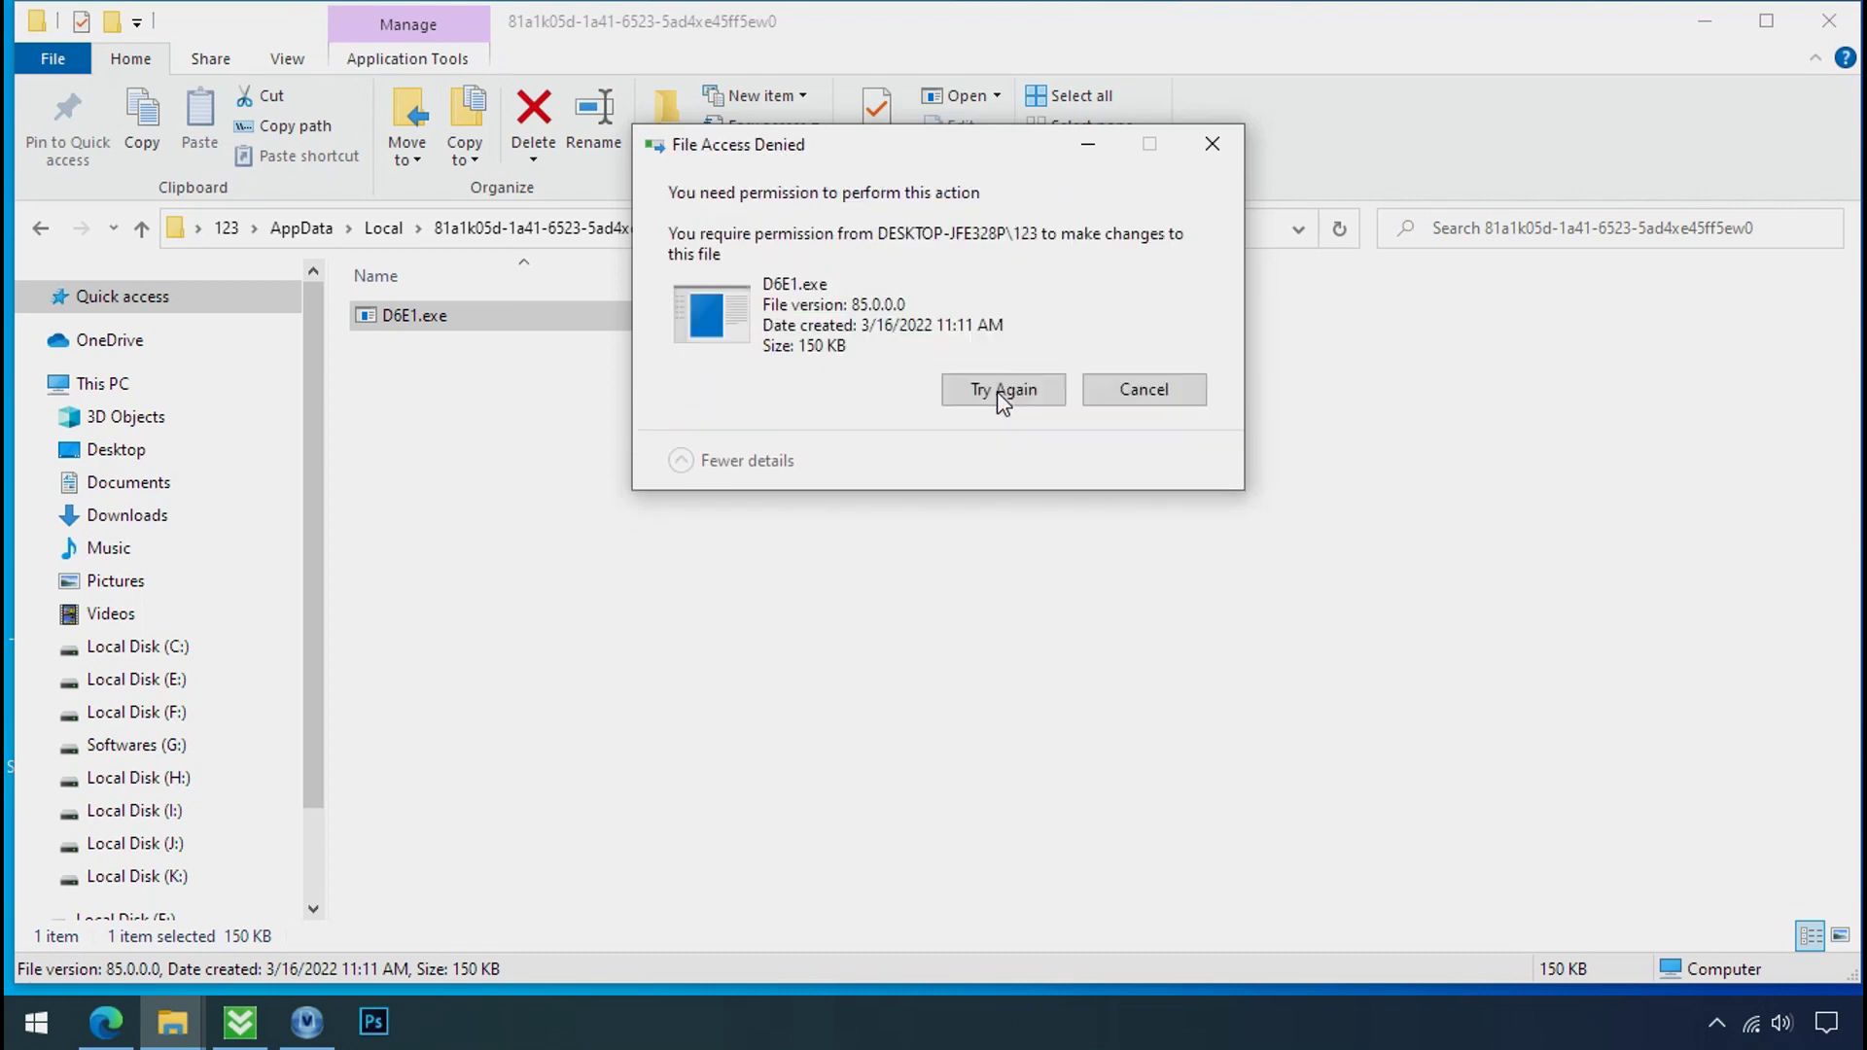
{"action": "left_click", "coordinate": [998, 393]}
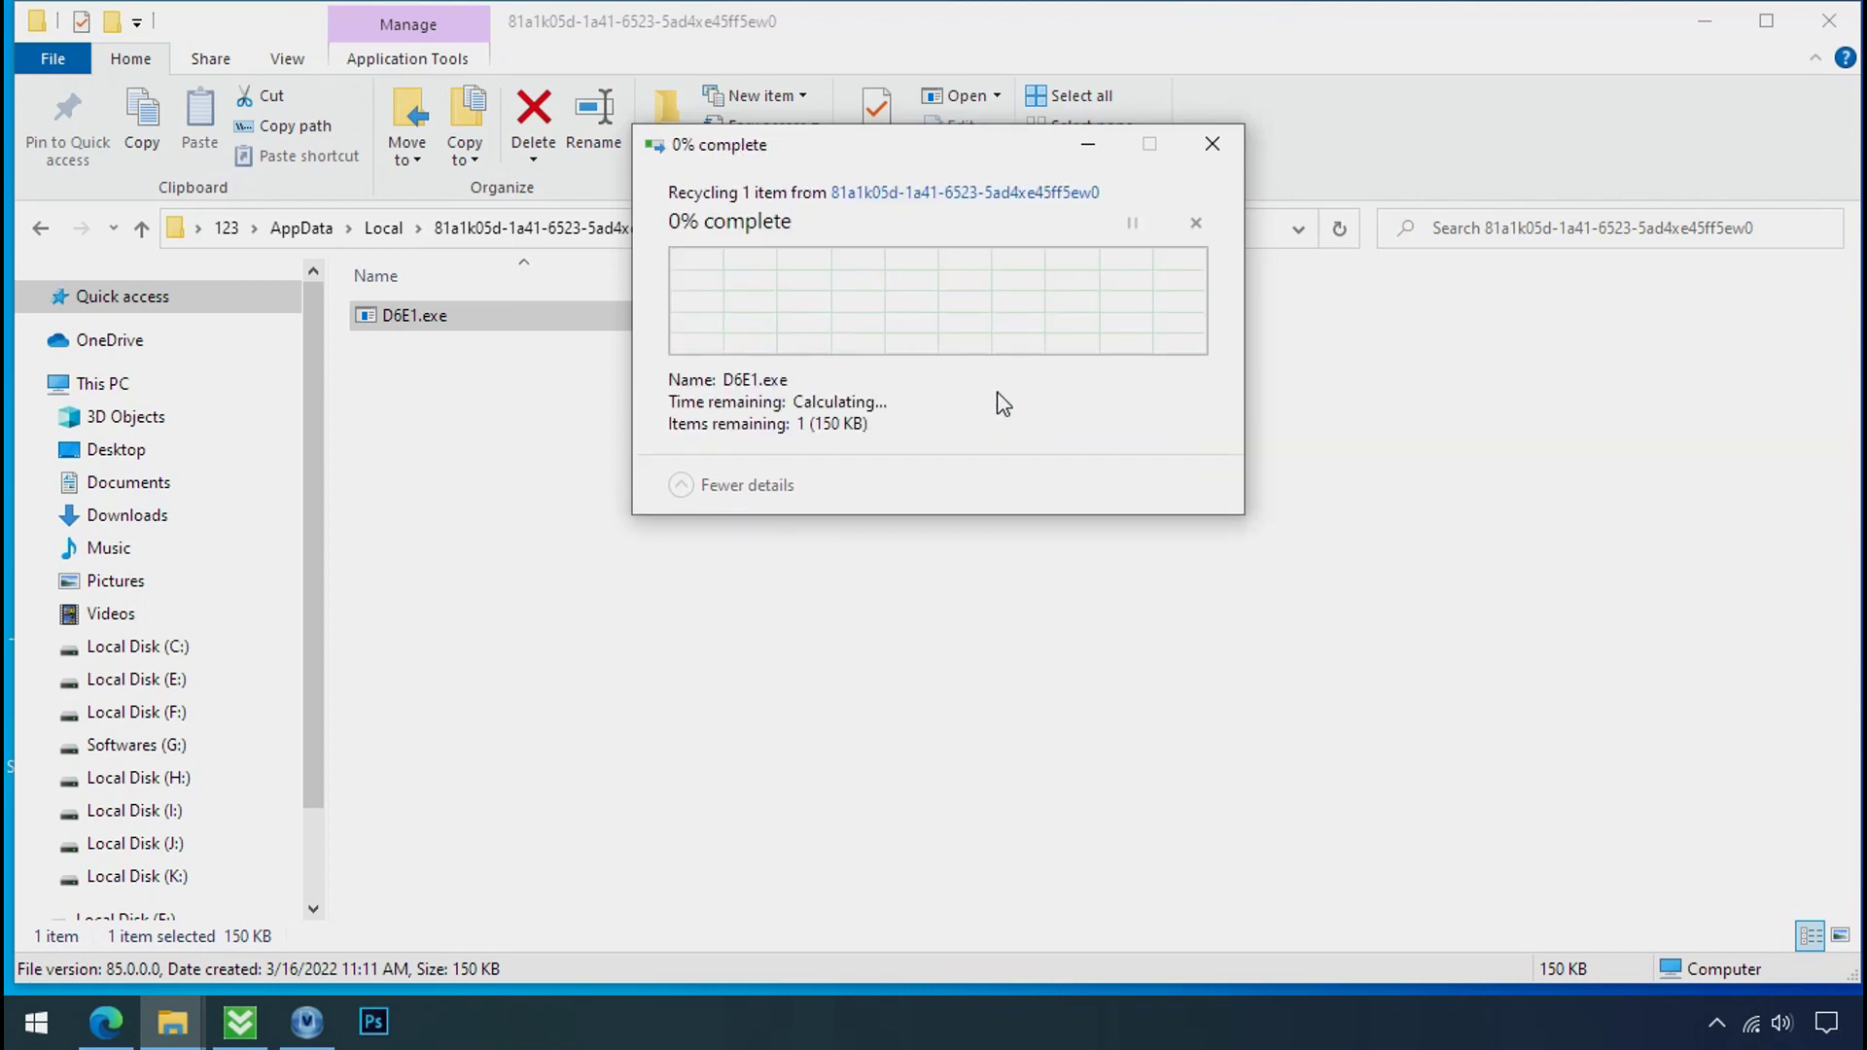
{"action": "left_click", "coordinate": [1211, 144]}
{"action": "left_click", "coordinate": [1828, 21]}
Open Task Manager and locate the two D6E1.exe (32 bit) processes in the Processes list
{"action": "right_click", "coordinate": [1409, 1019]}
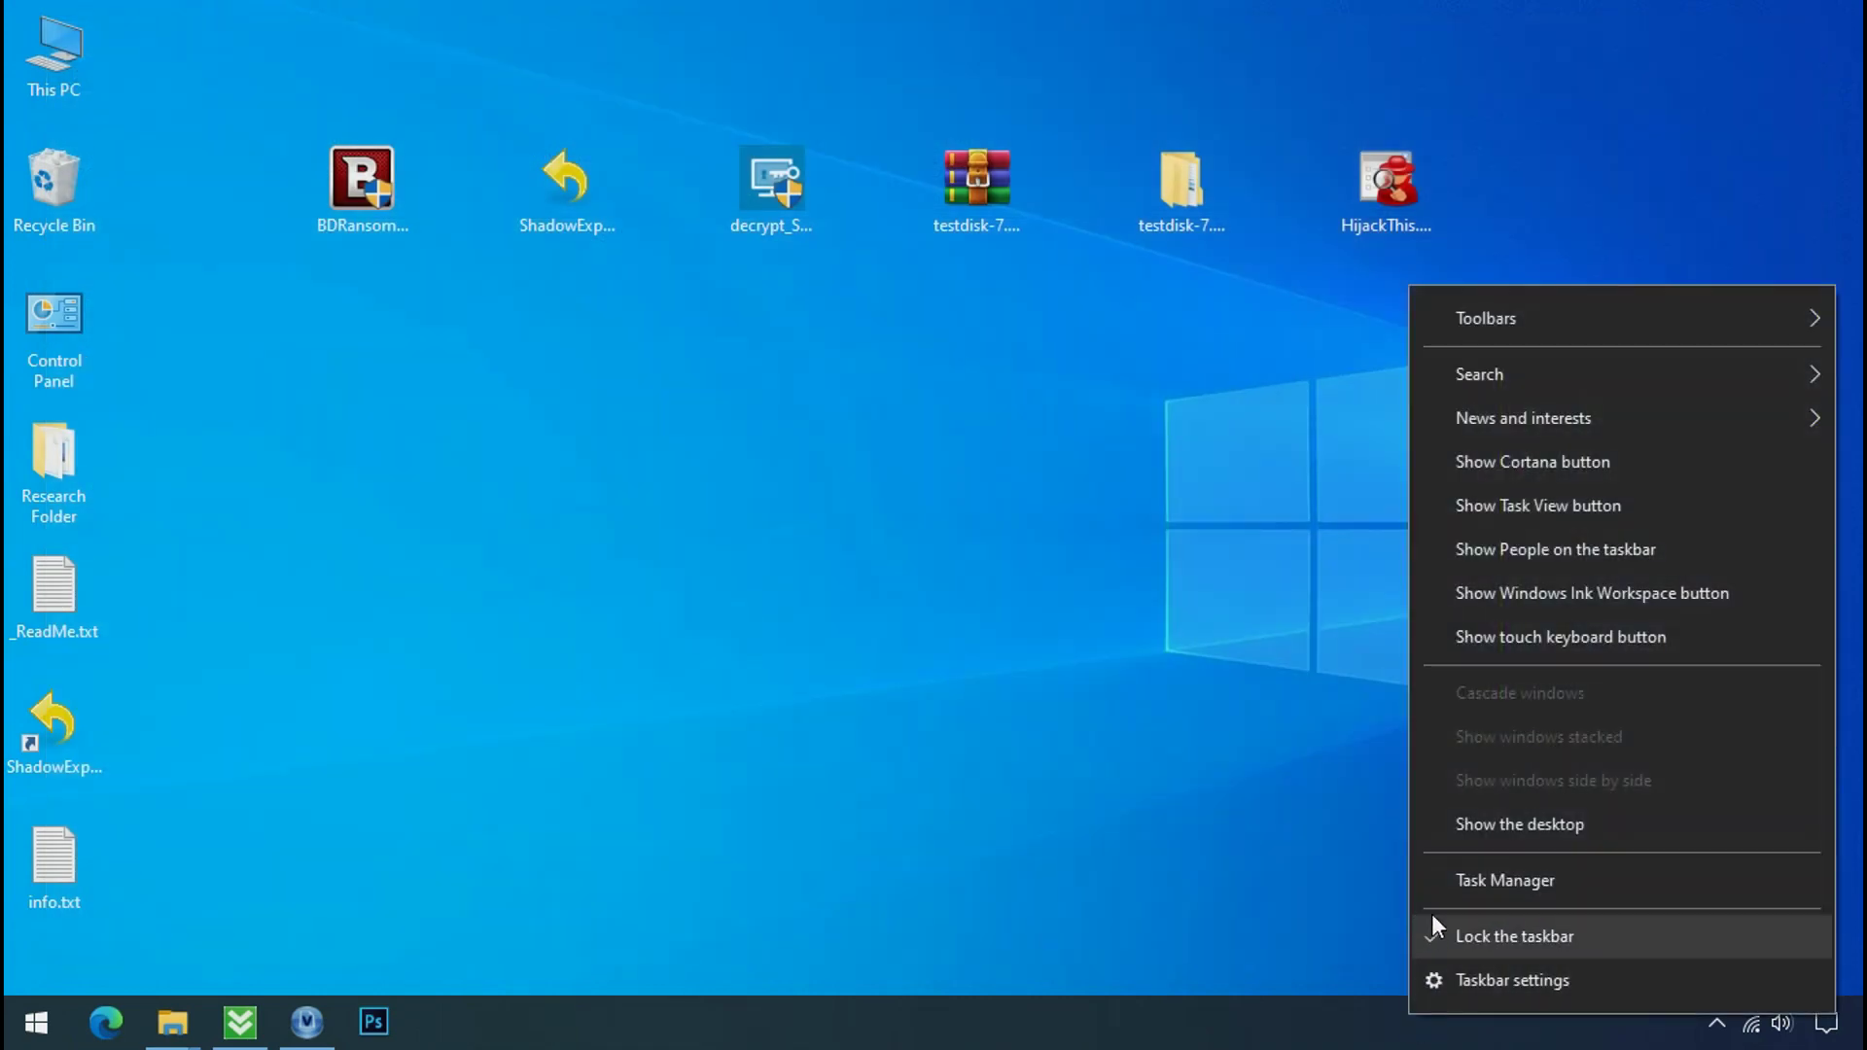
{"action": "left_click", "coordinate": [1437, 879]}
{"action": "scroll", "coordinate": [569, 389], "scroll_direction": "down", "scroll_amount": 5}
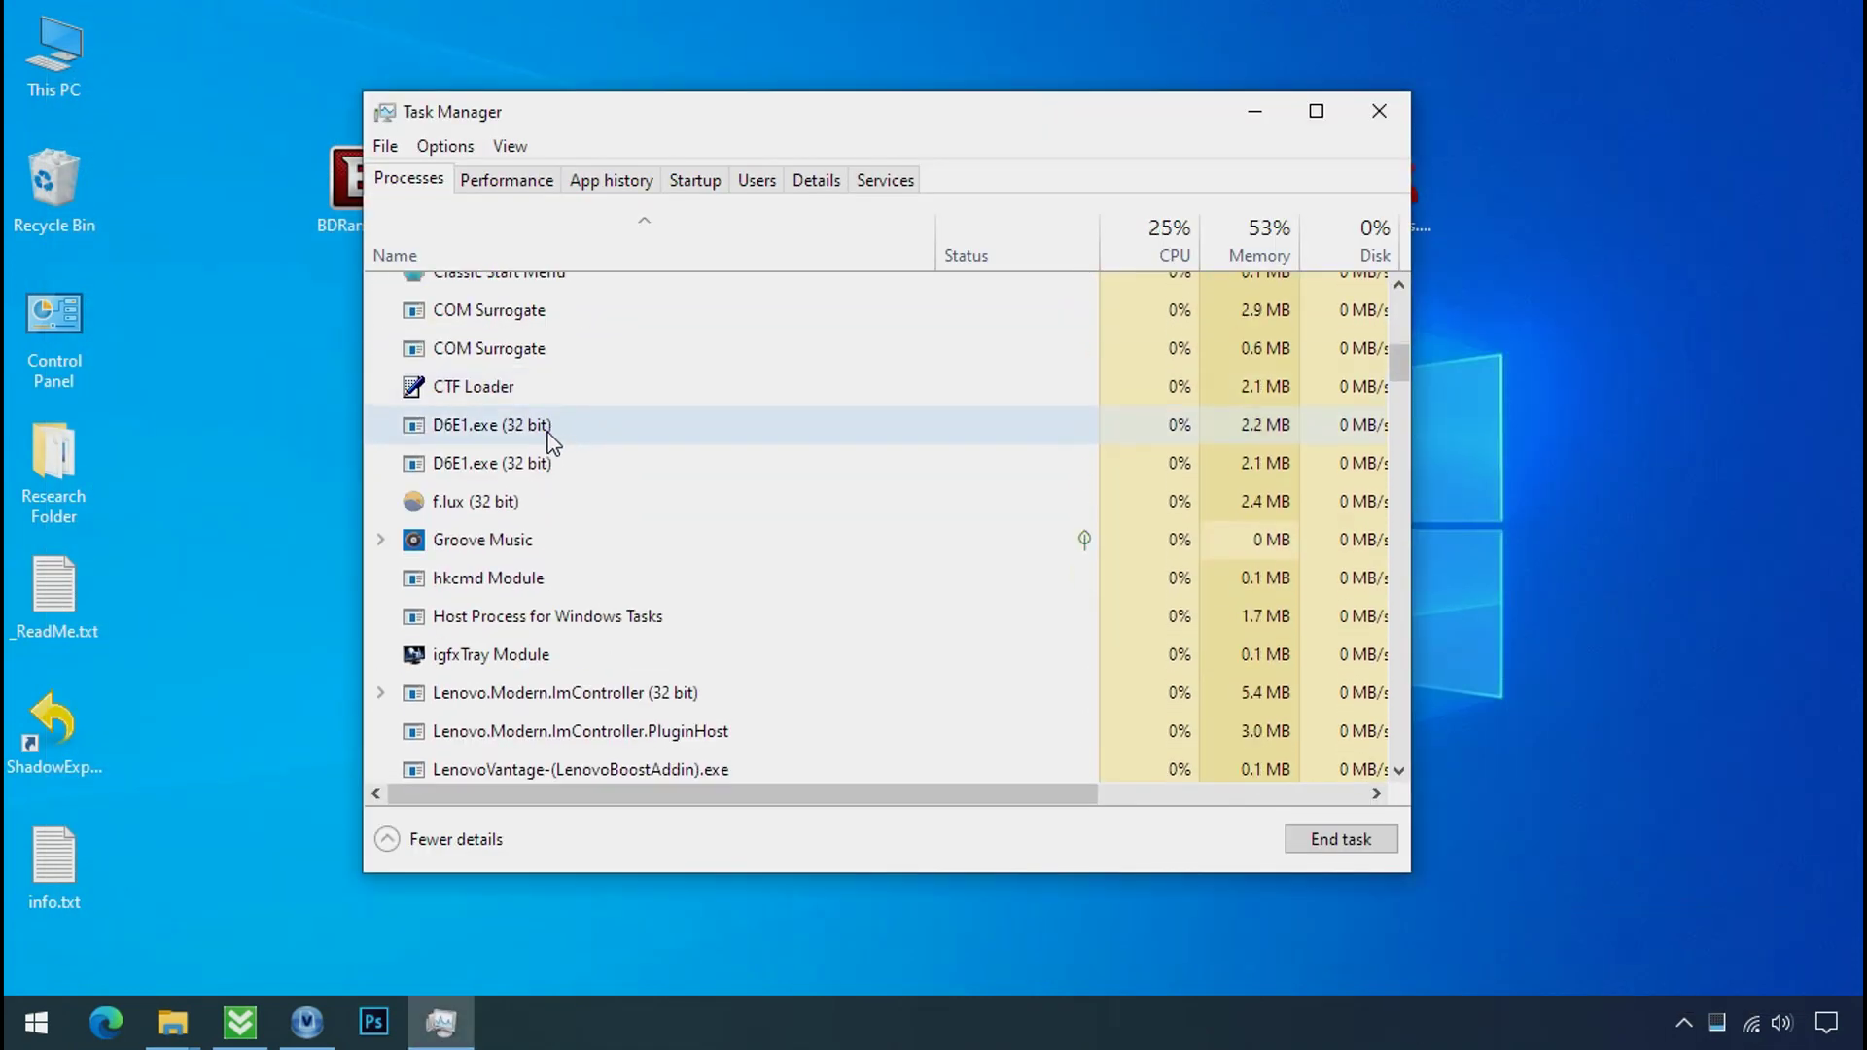
{"action": "left_click", "coordinate": [551, 427]}
{"action": "left_click", "coordinate": [539, 465]}
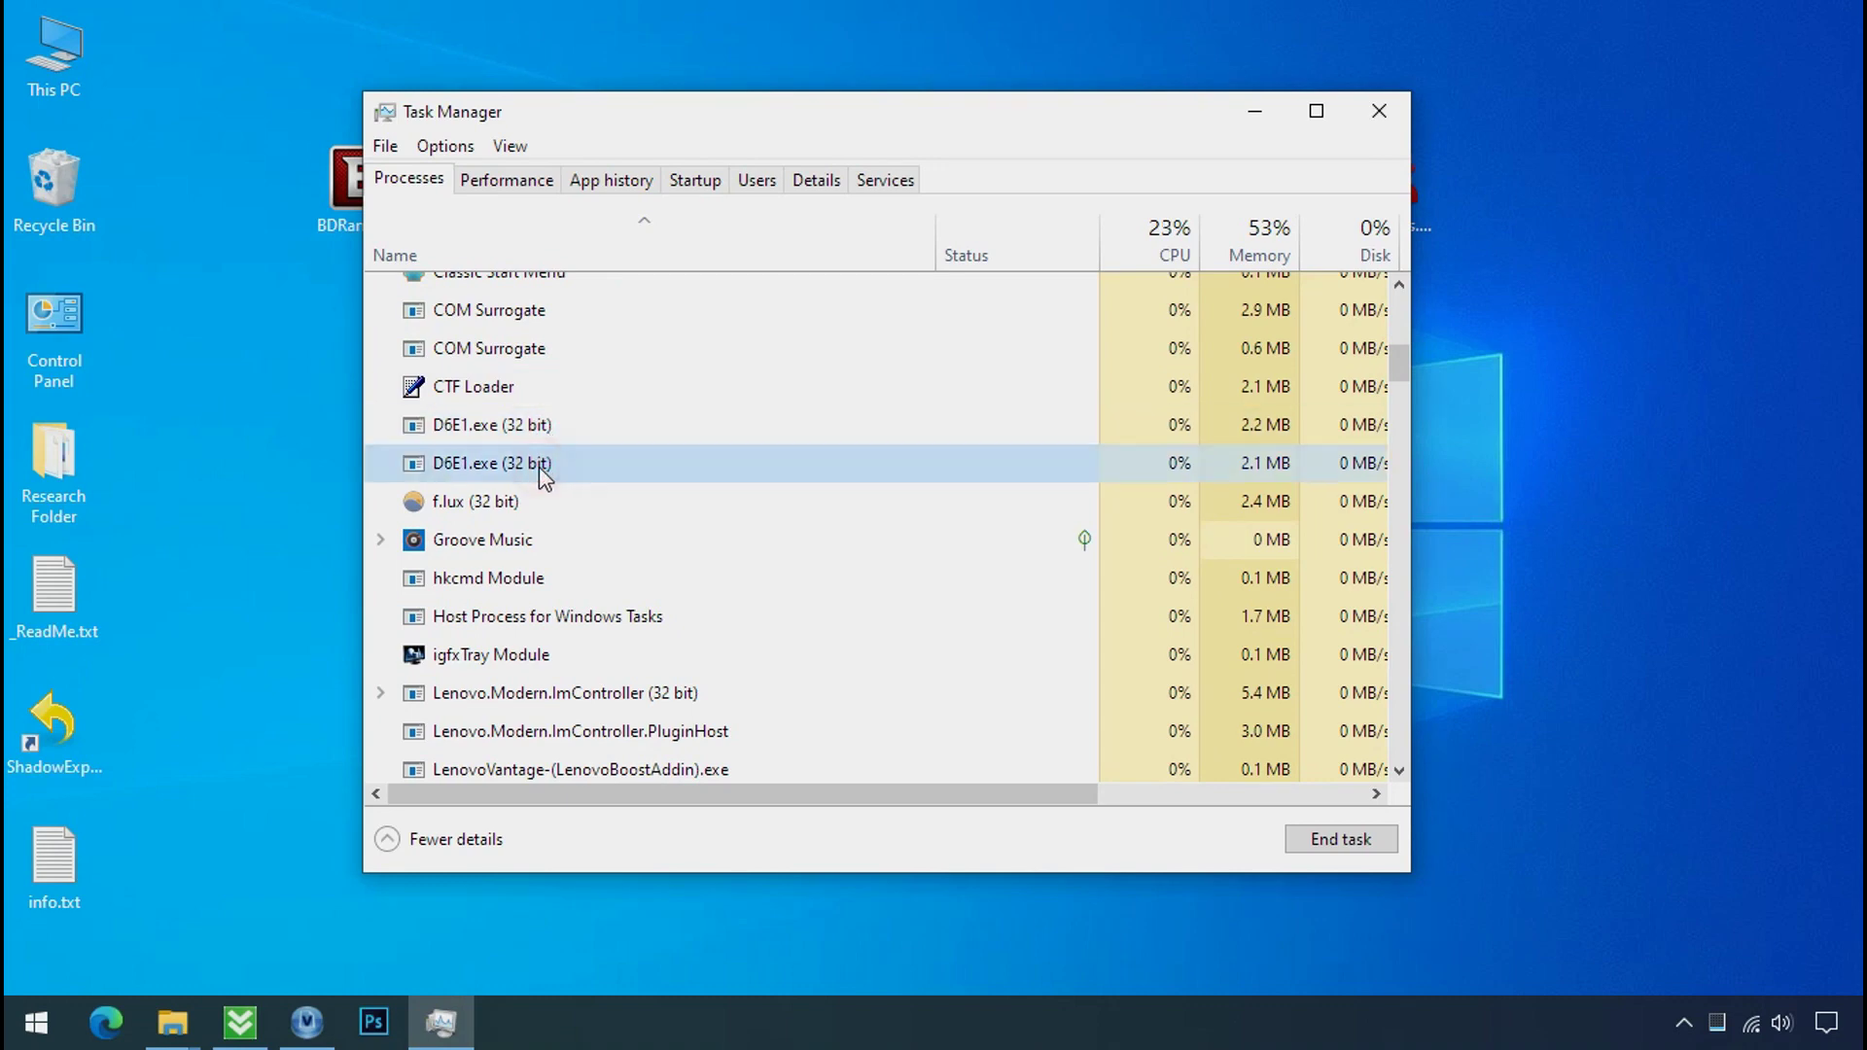
{"action": "left_click", "coordinate": [644, 424]}
{"action": "left_click", "coordinate": [677, 463]}
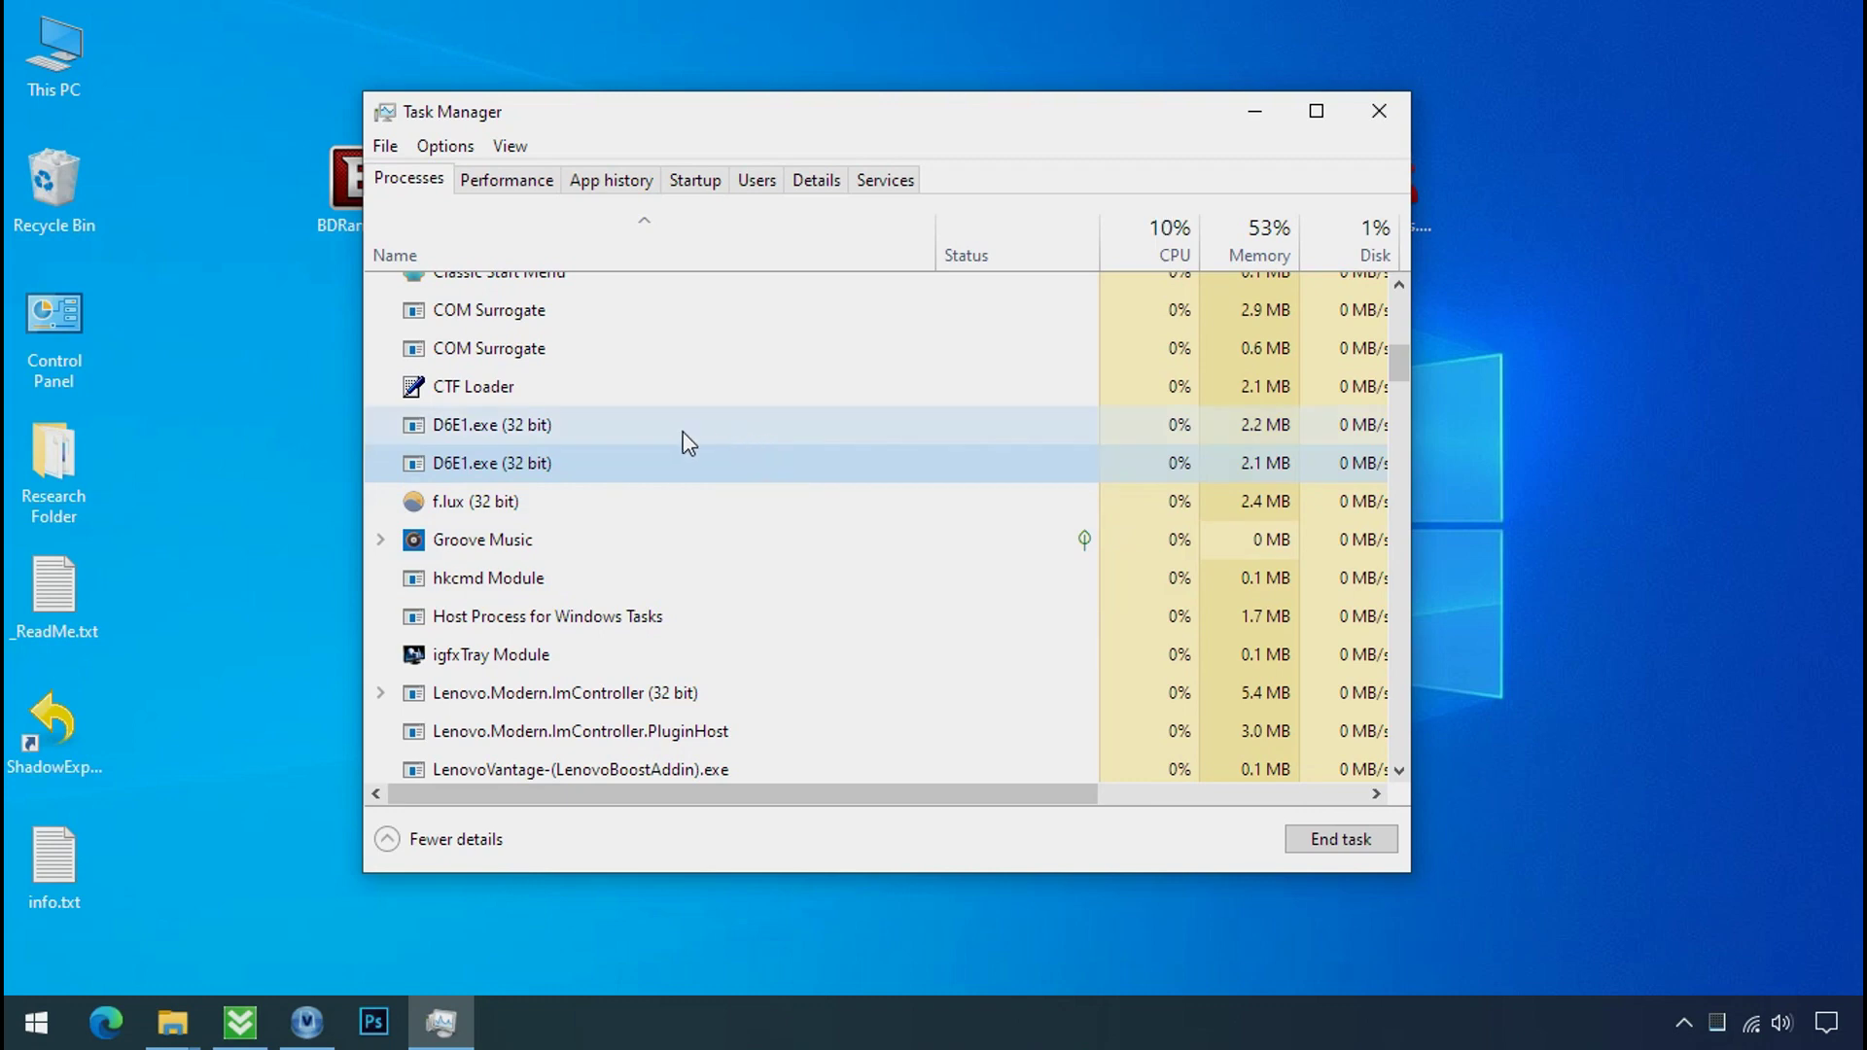
{"action": "left_click", "coordinate": [555, 424]}
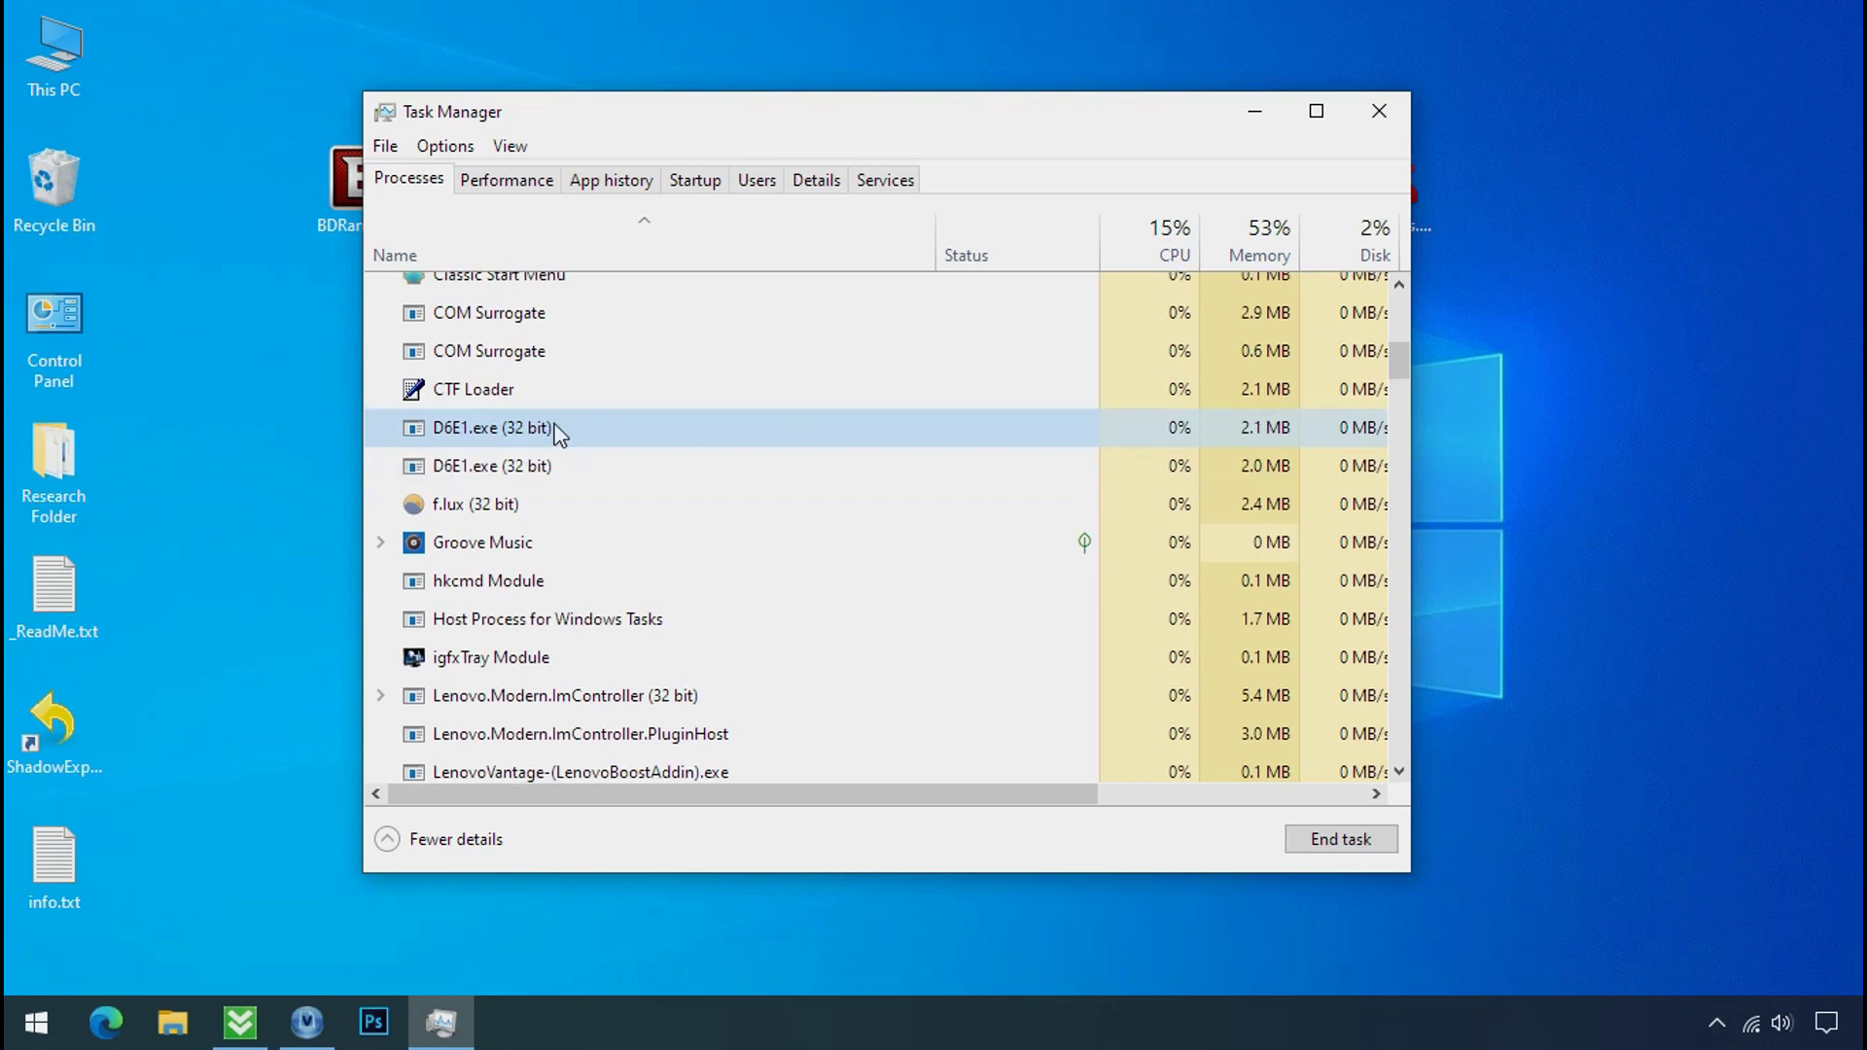
{"action": "right_click", "coordinate": [554, 429]}
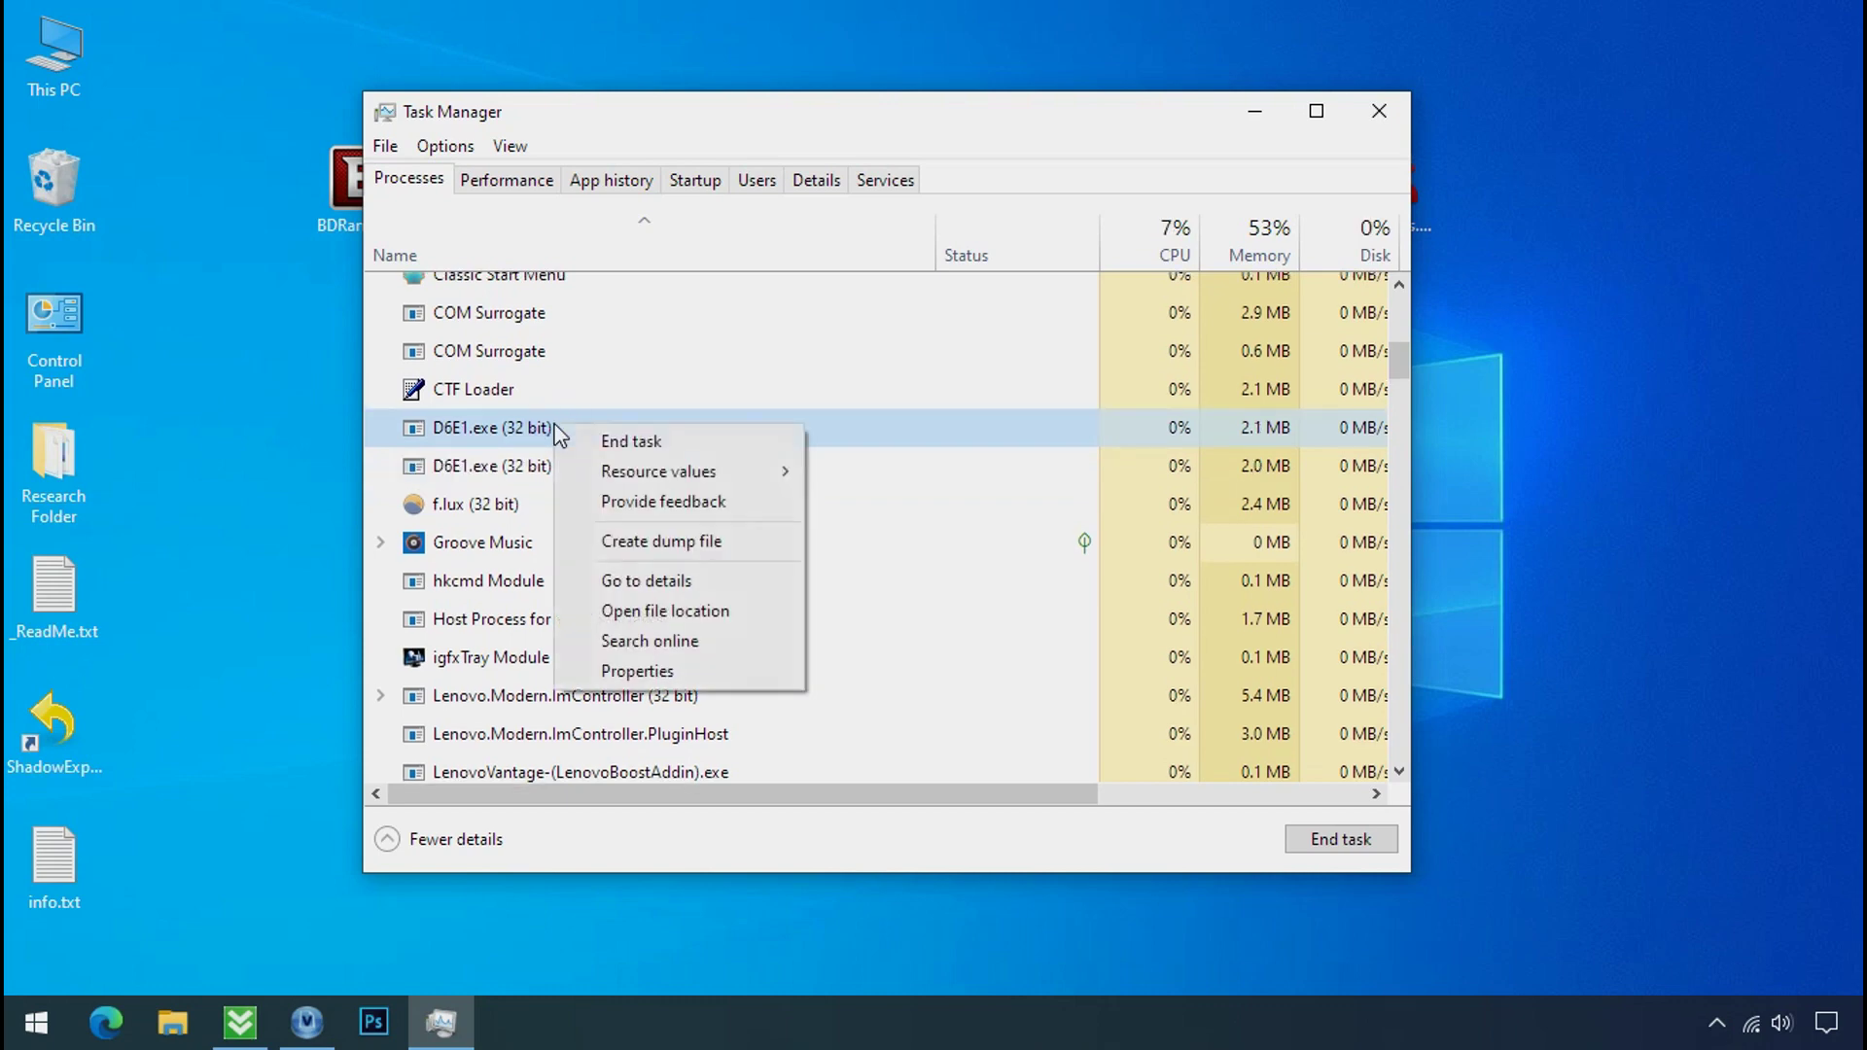
Reveal each D6E1.exe process's file, under AppData\Local\Temp and AppData\Local
{"action": "left_click", "coordinate": [628, 613]}
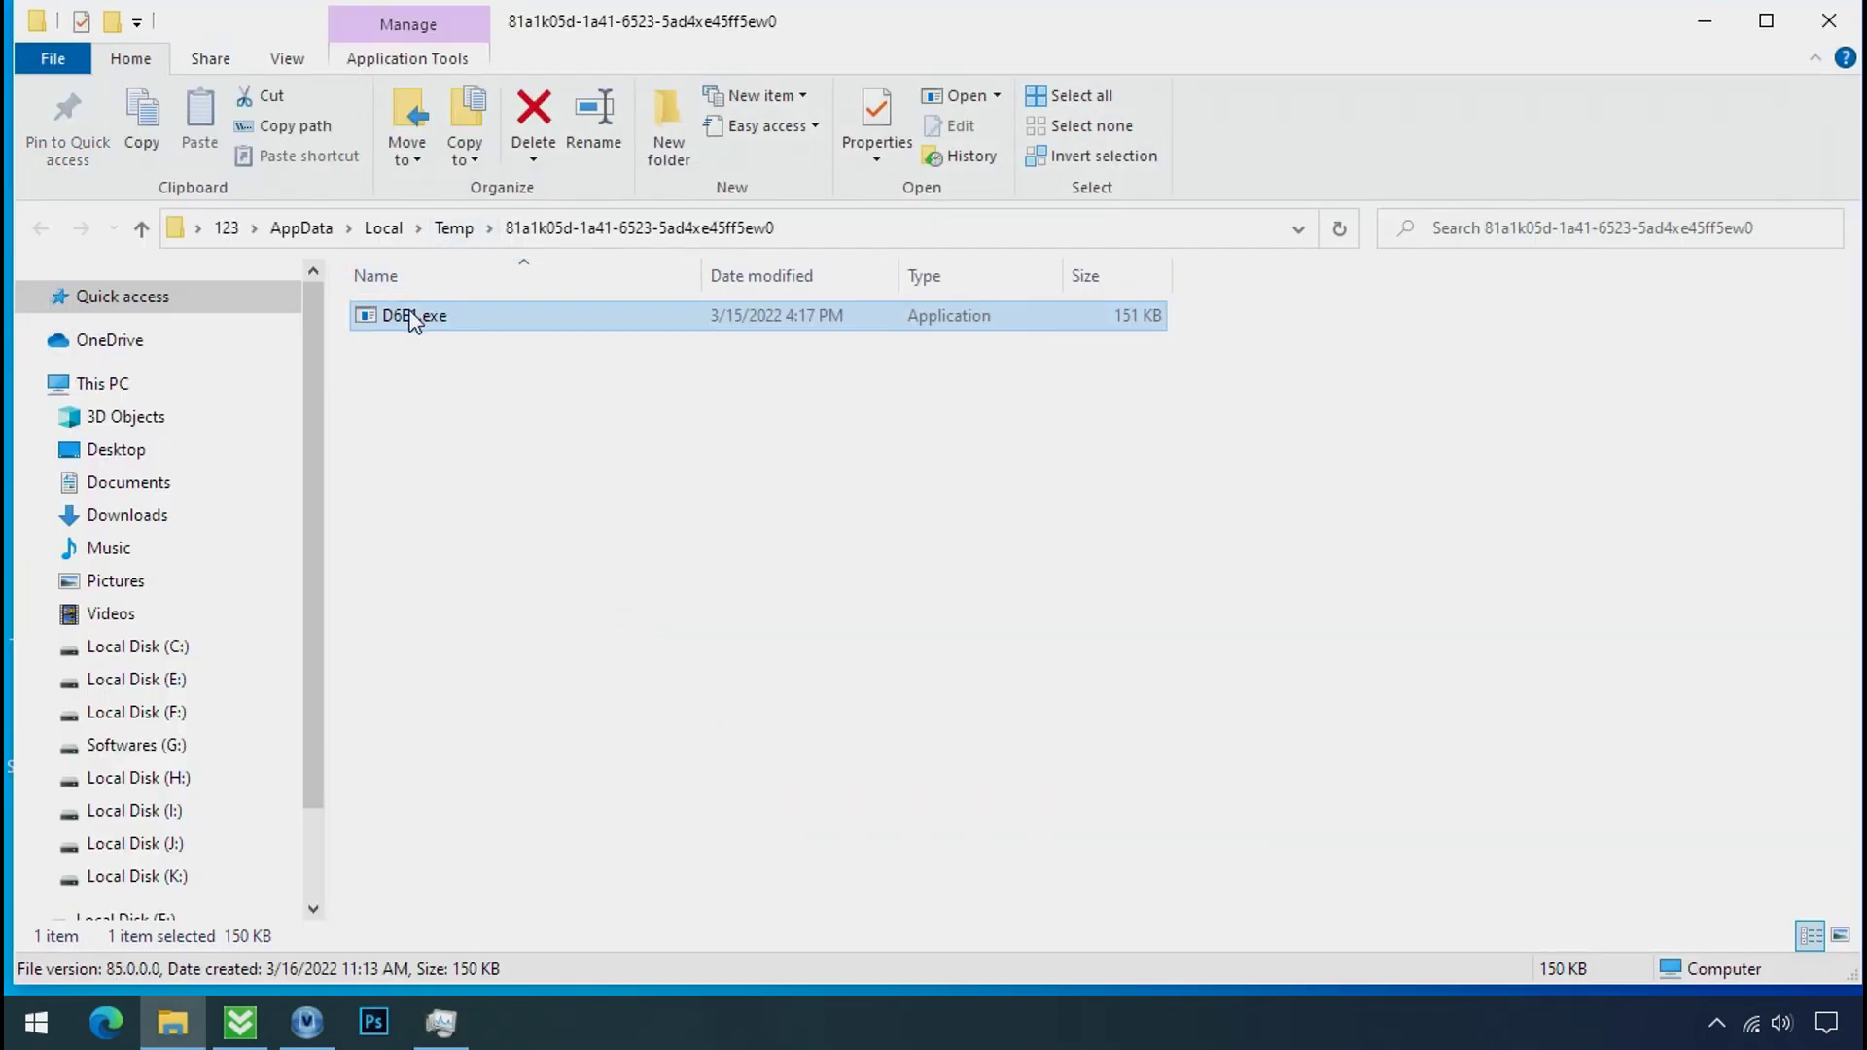
{"action": "left_click", "coordinate": [1704, 20]}
{"action": "right_click", "coordinate": [586, 510]}
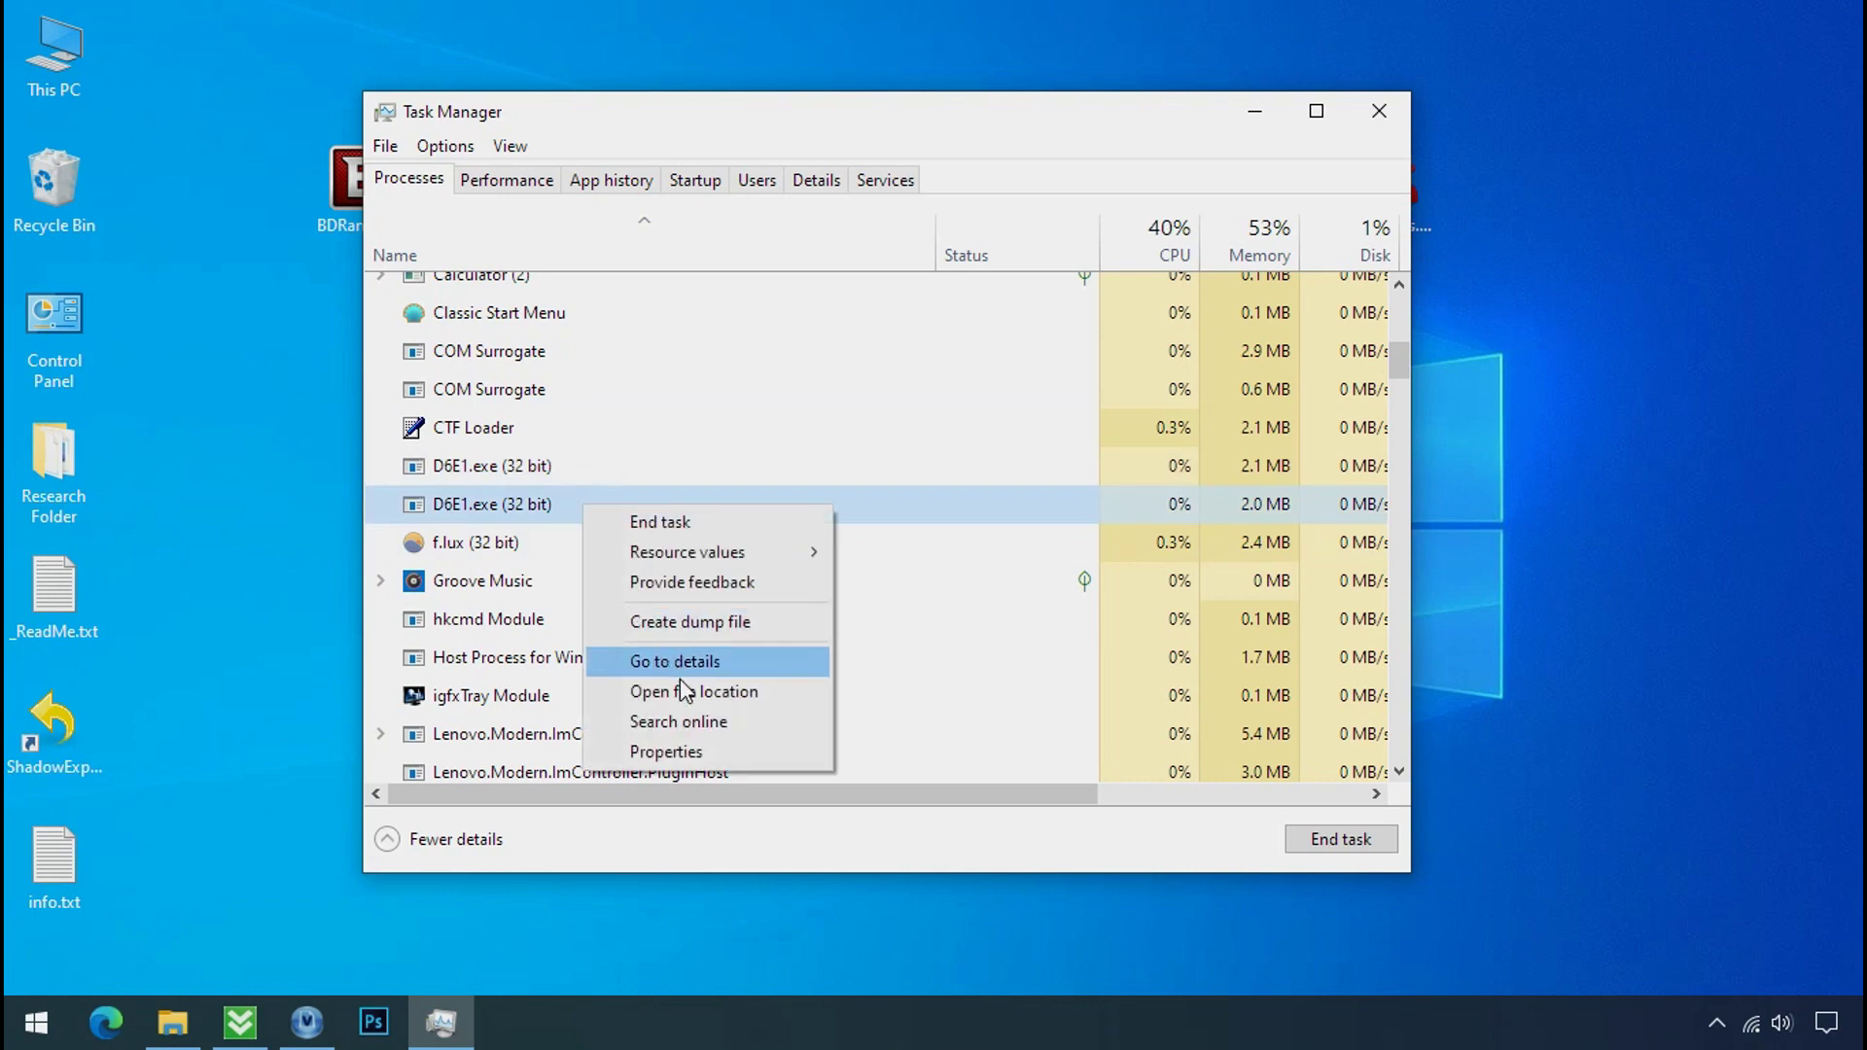
{"action": "left_click", "coordinate": [687, 694]}
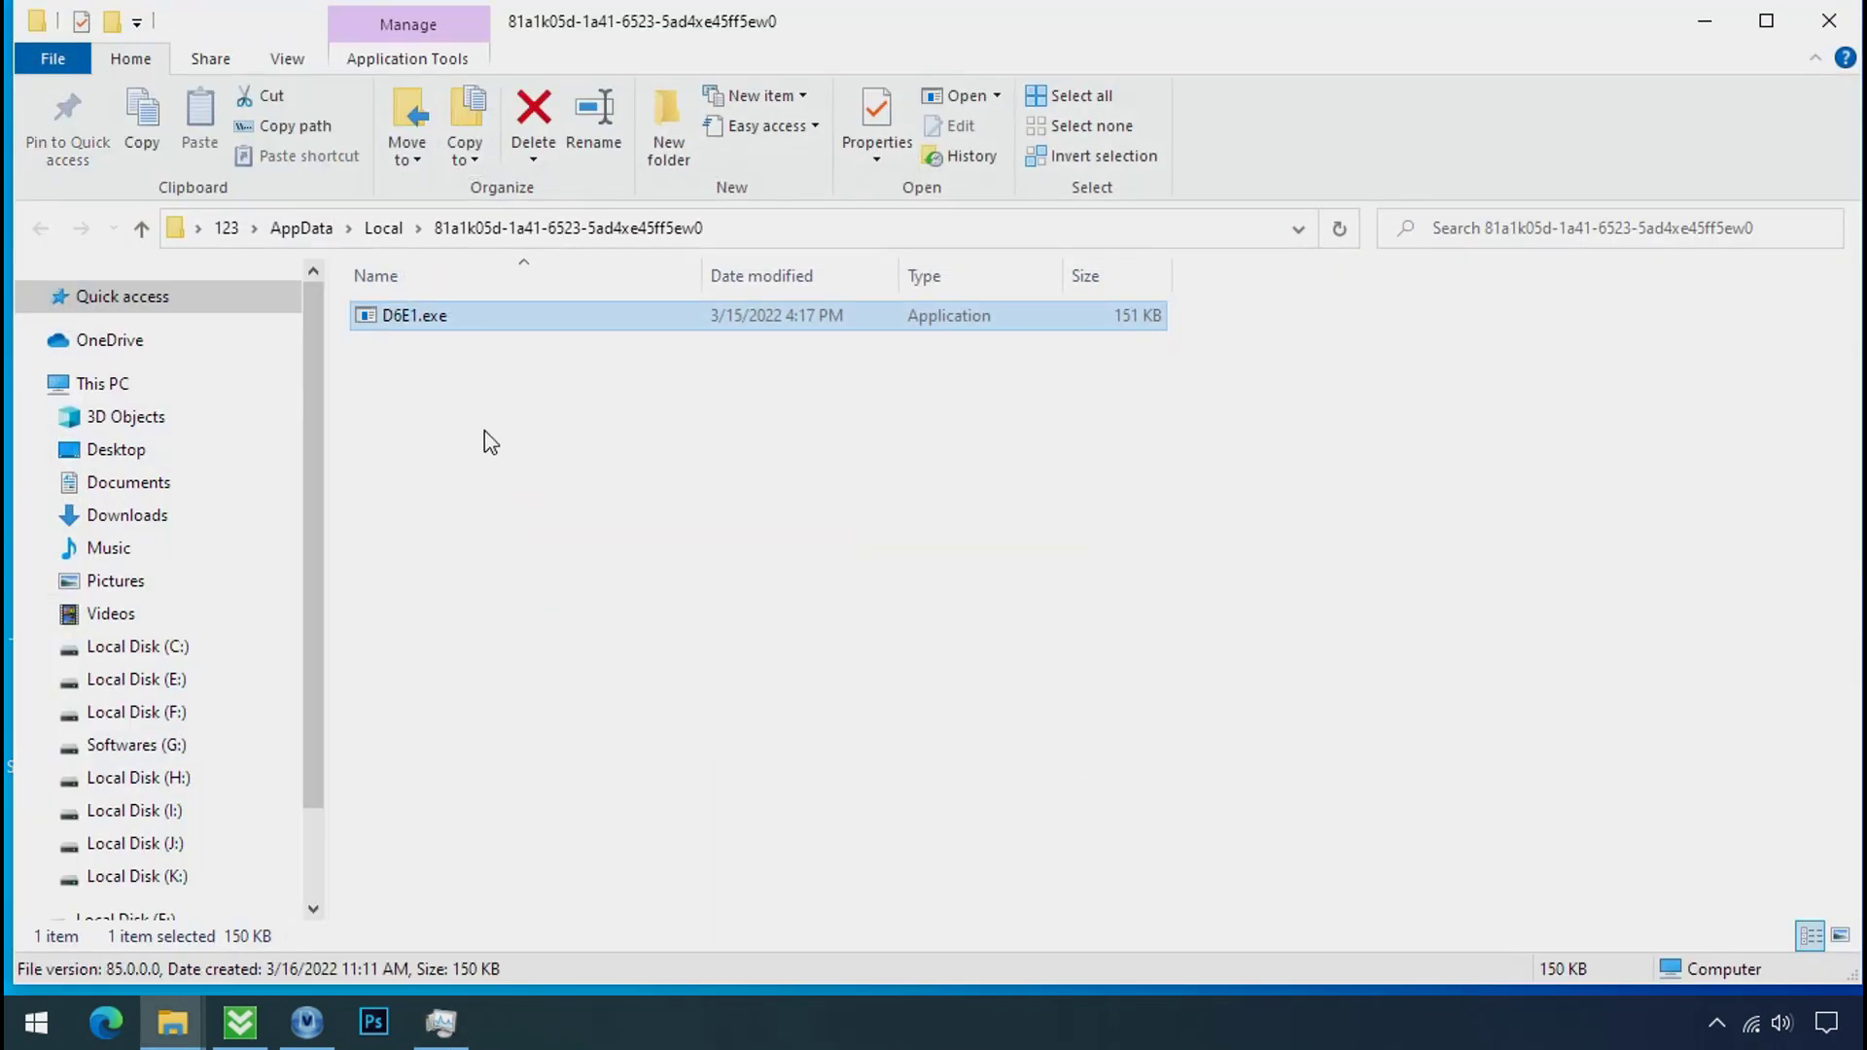
{"action": "left_click", "coordinate": [404, 332]}
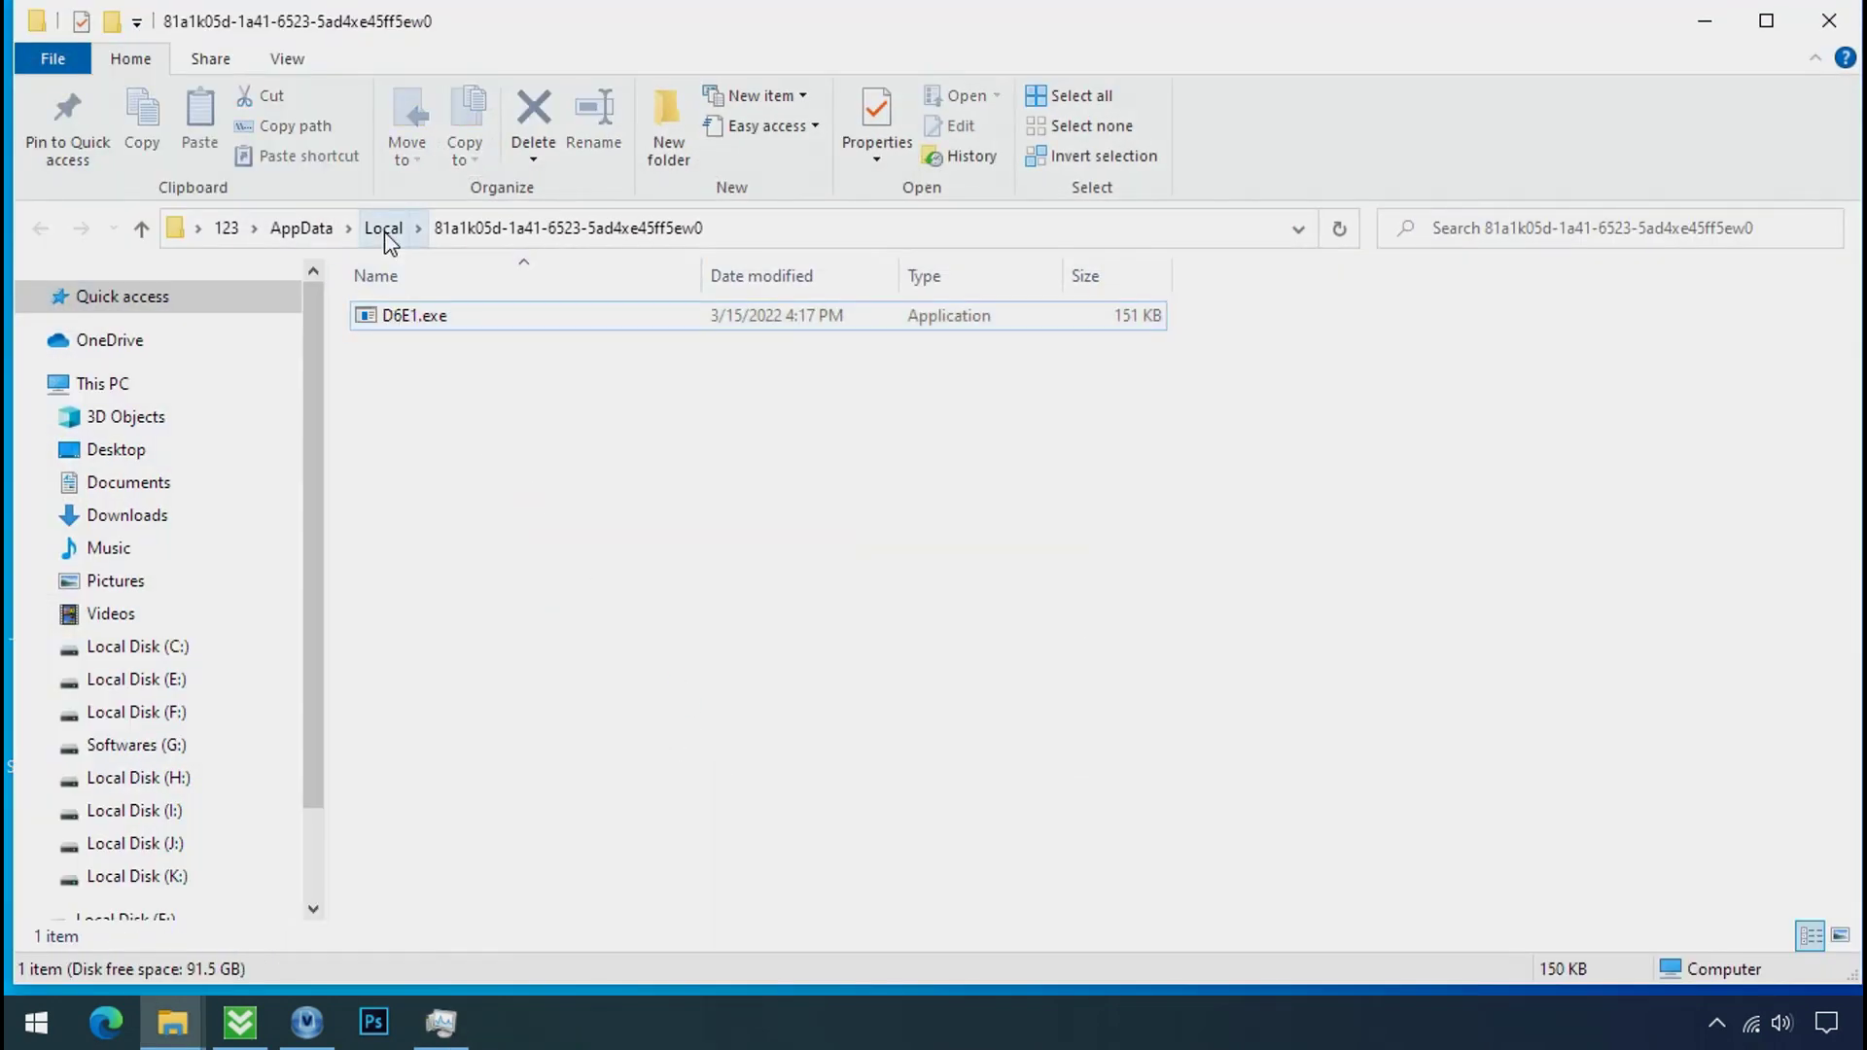
{"action": "left_click", "coordinate": [1702, 21]}
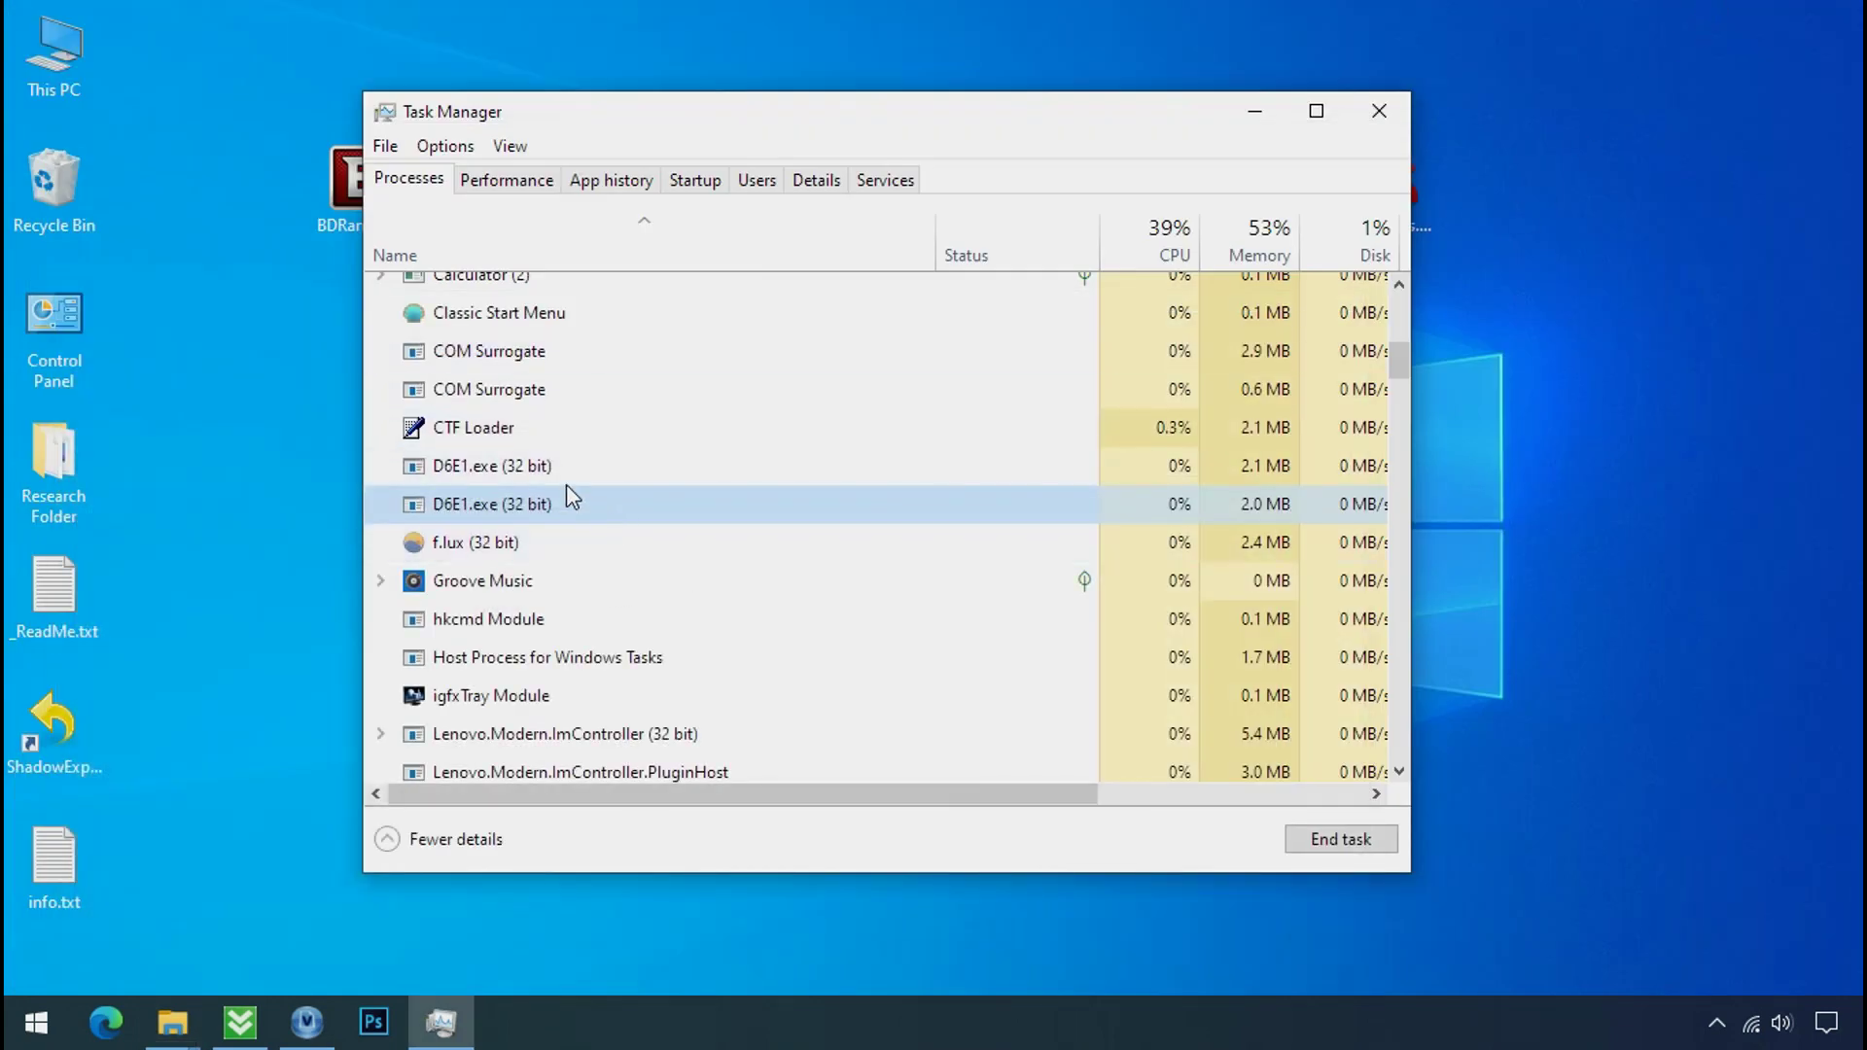
End both D6E1.exe processes with End task
{"action": "left_click", "coordinate": [545, 471]}
{"action": "right_click", "coordinate": [545, 471]}
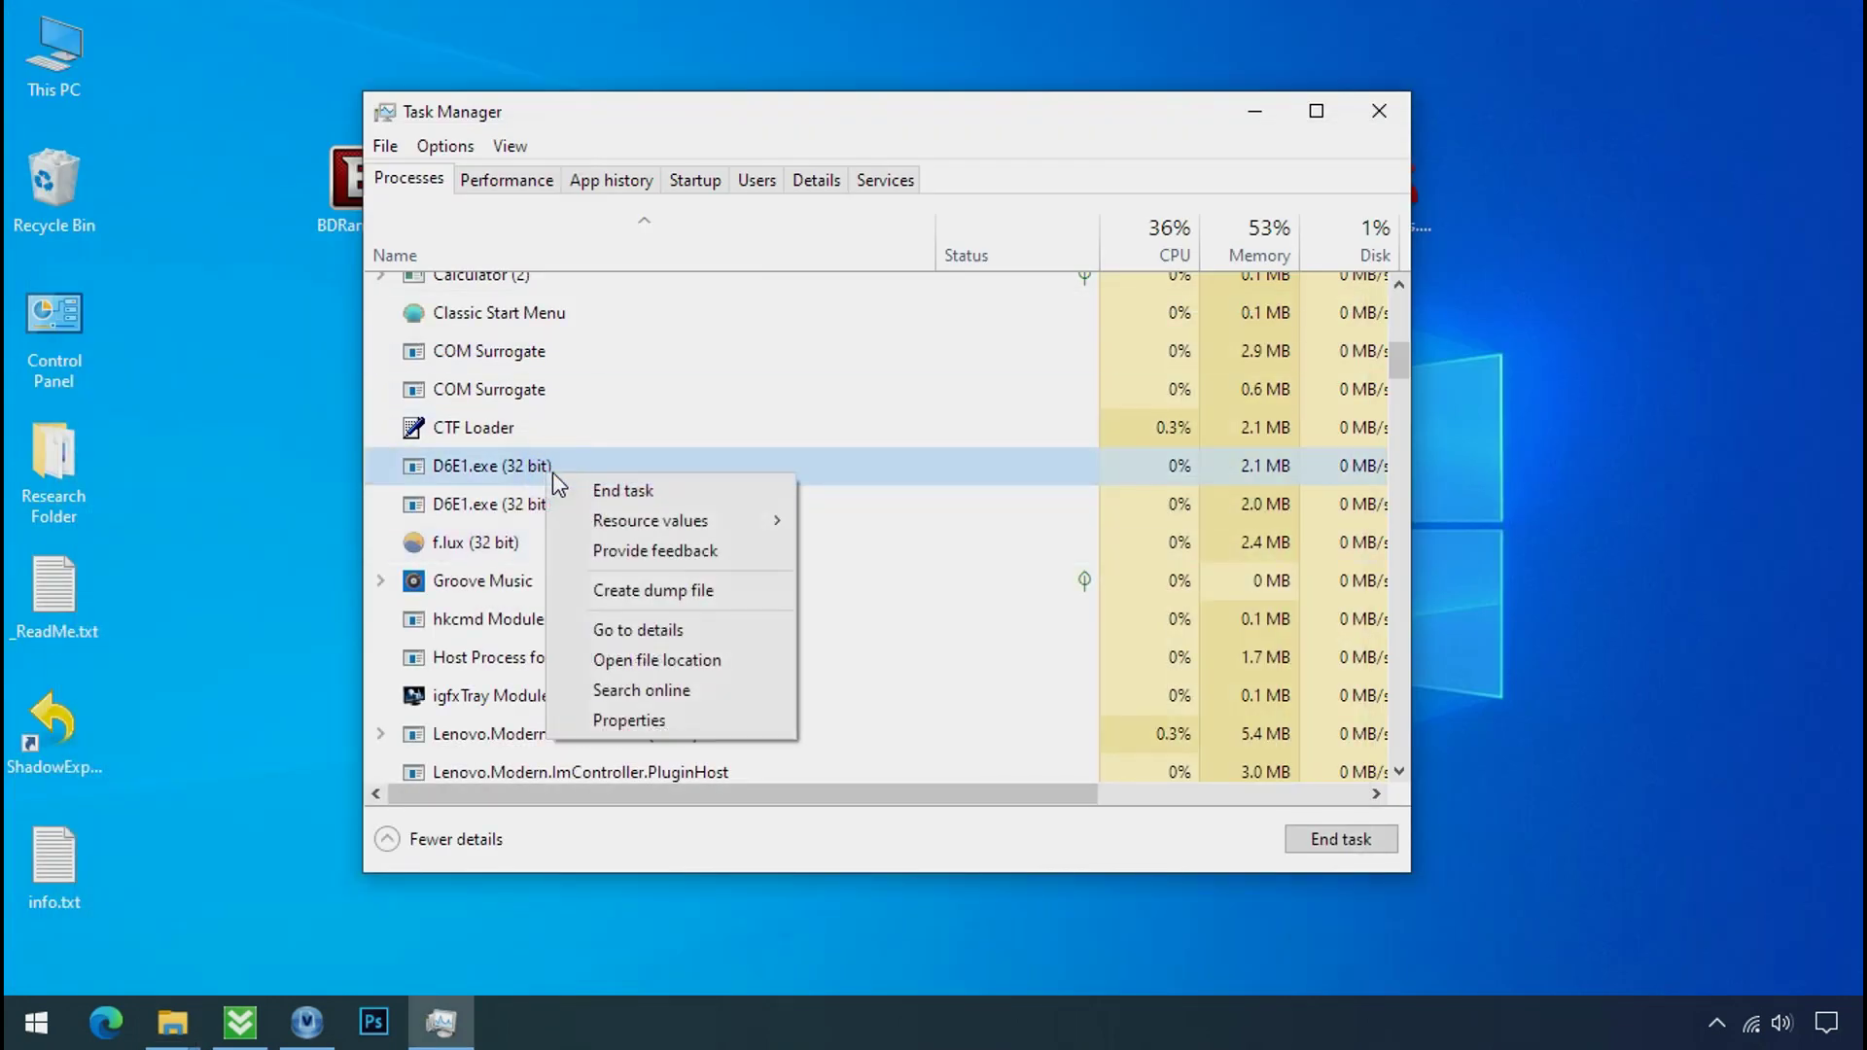
{"action": "left_click", "coordinate": [586, 489]}
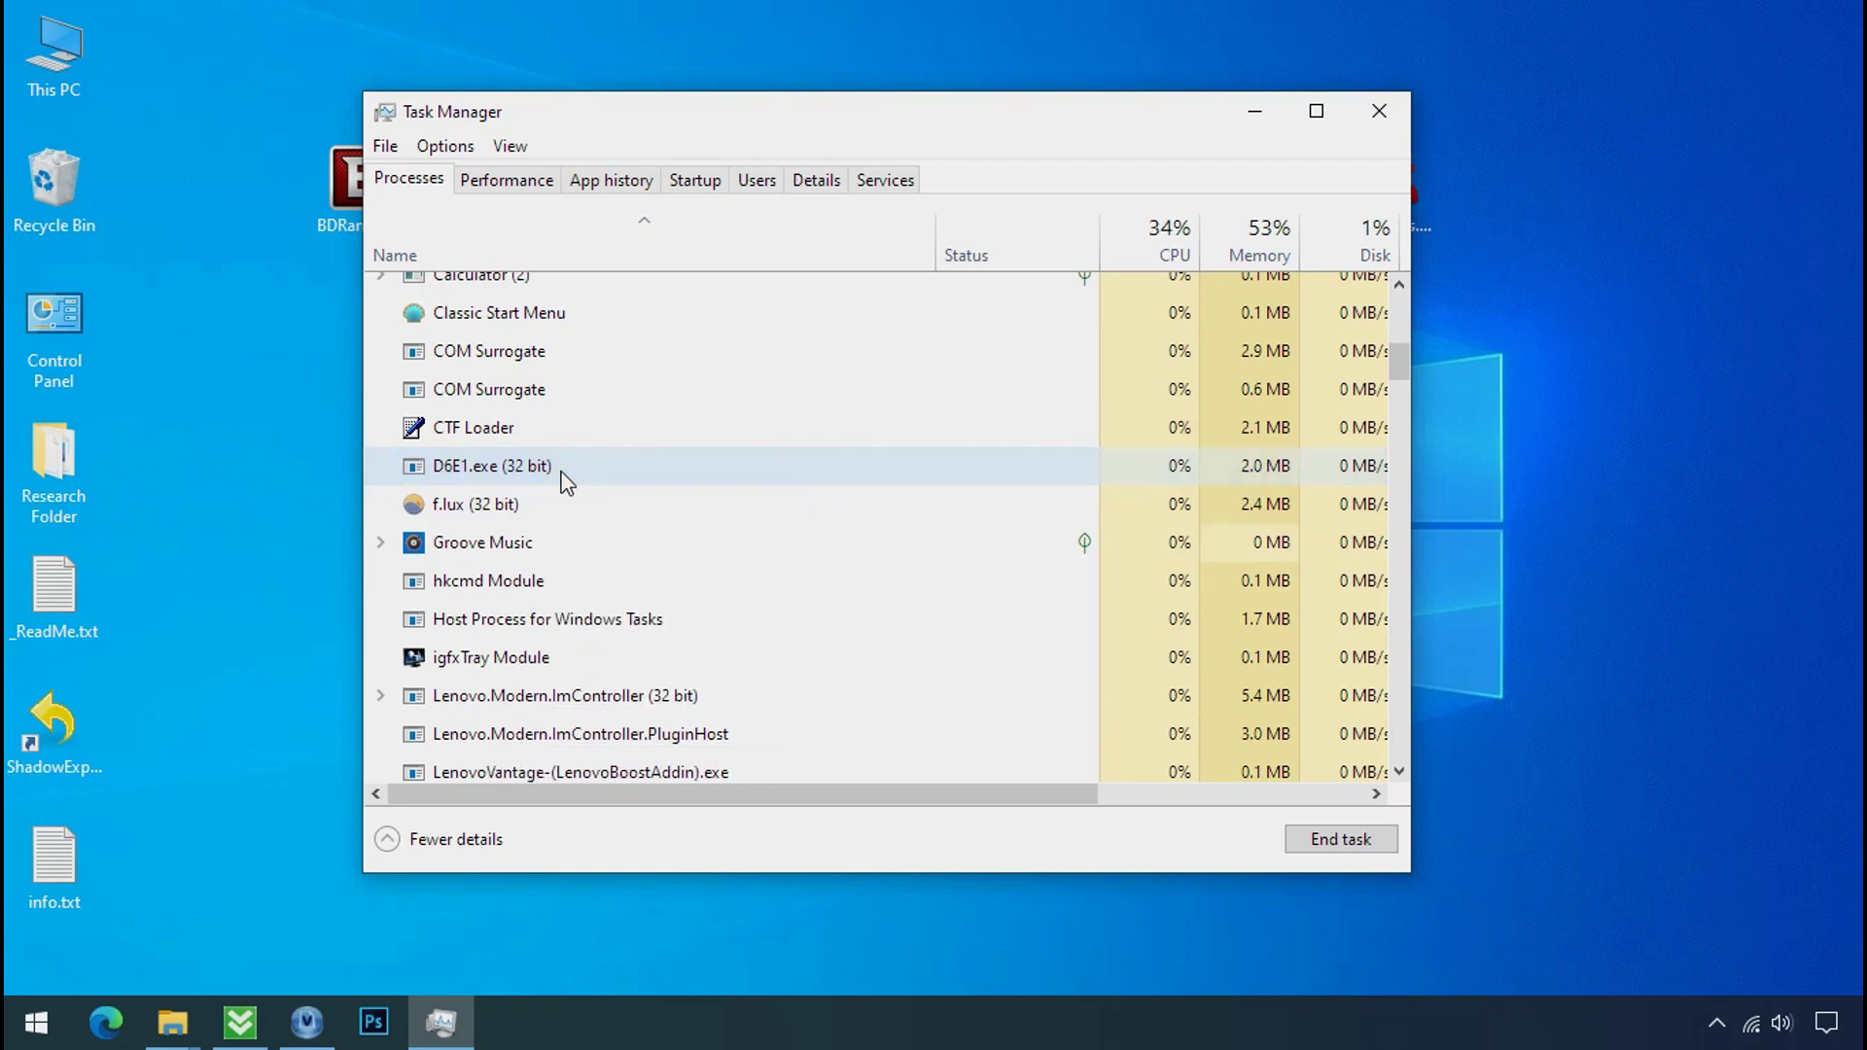
{"action": "right_click", "coordinate": [557, 475]}
{"action": "left_click", "coordinate": [600, 486]}
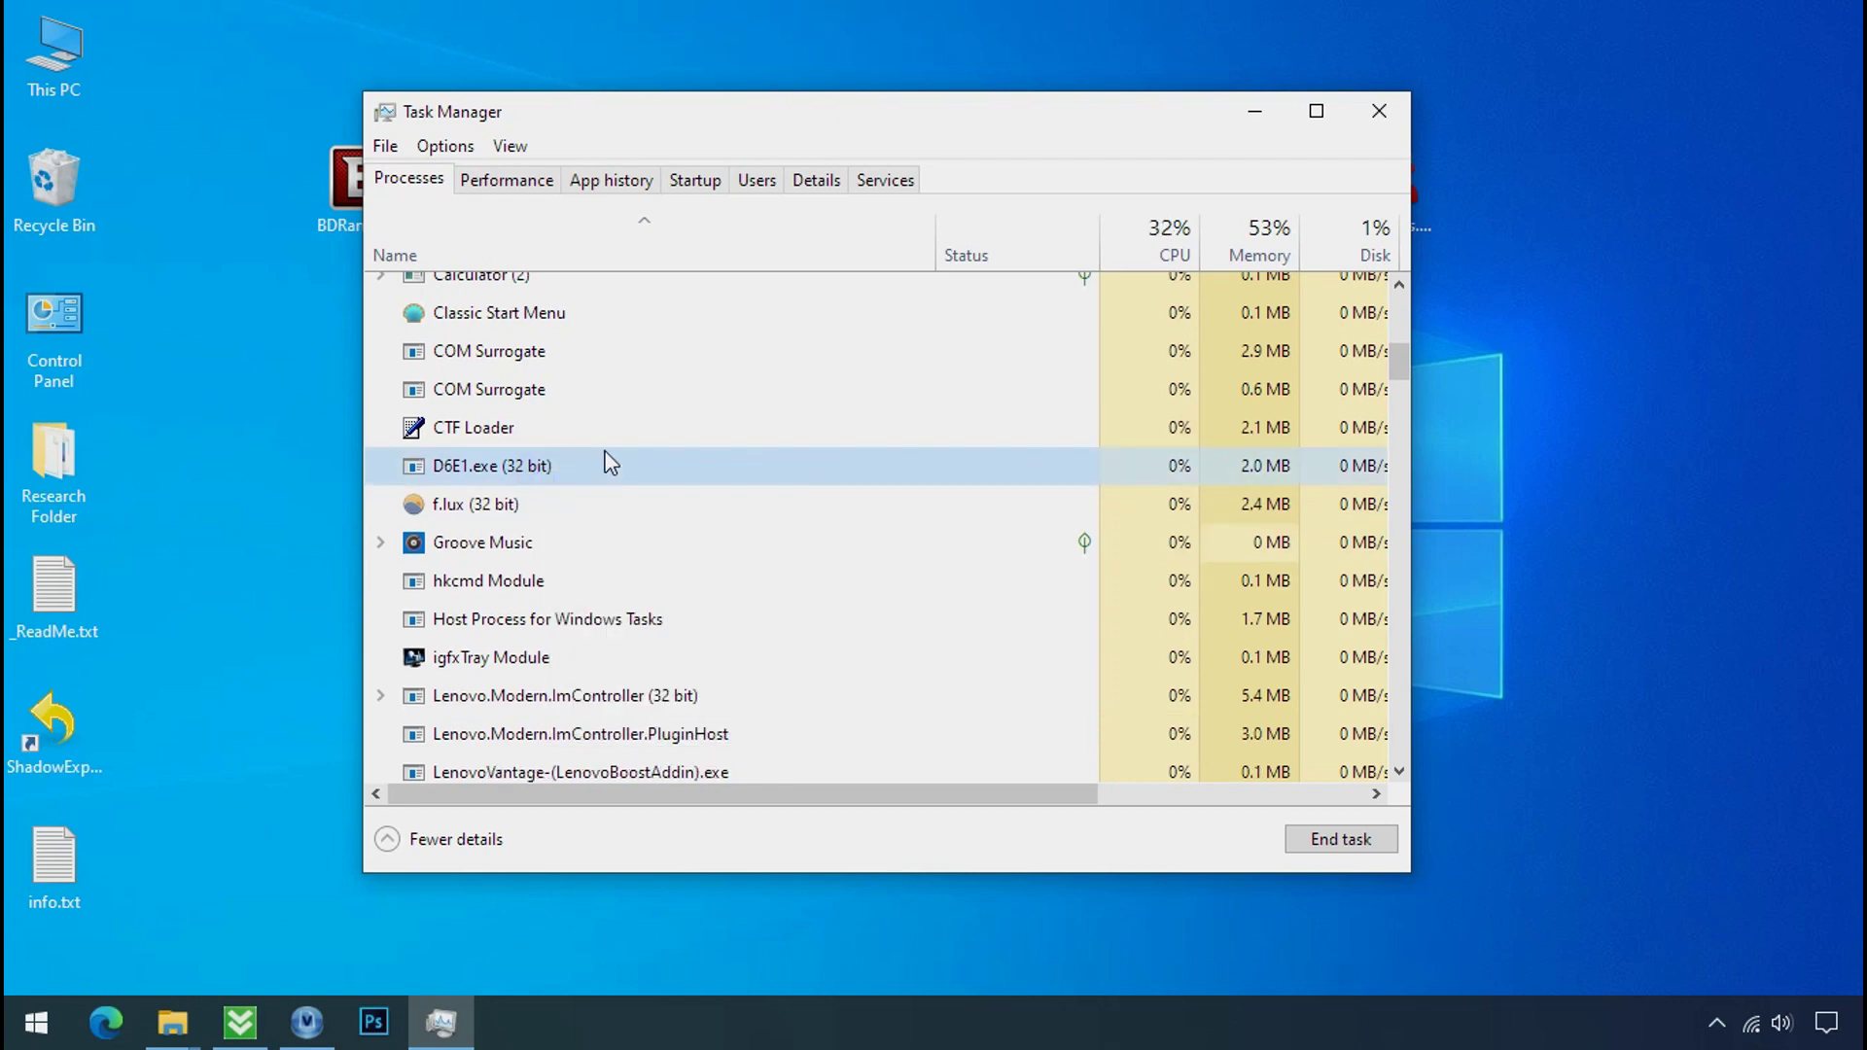
Disable the D6E1.exe entry on the Startup tab
{"action": "left_click", "coordinate": [710, 187]}
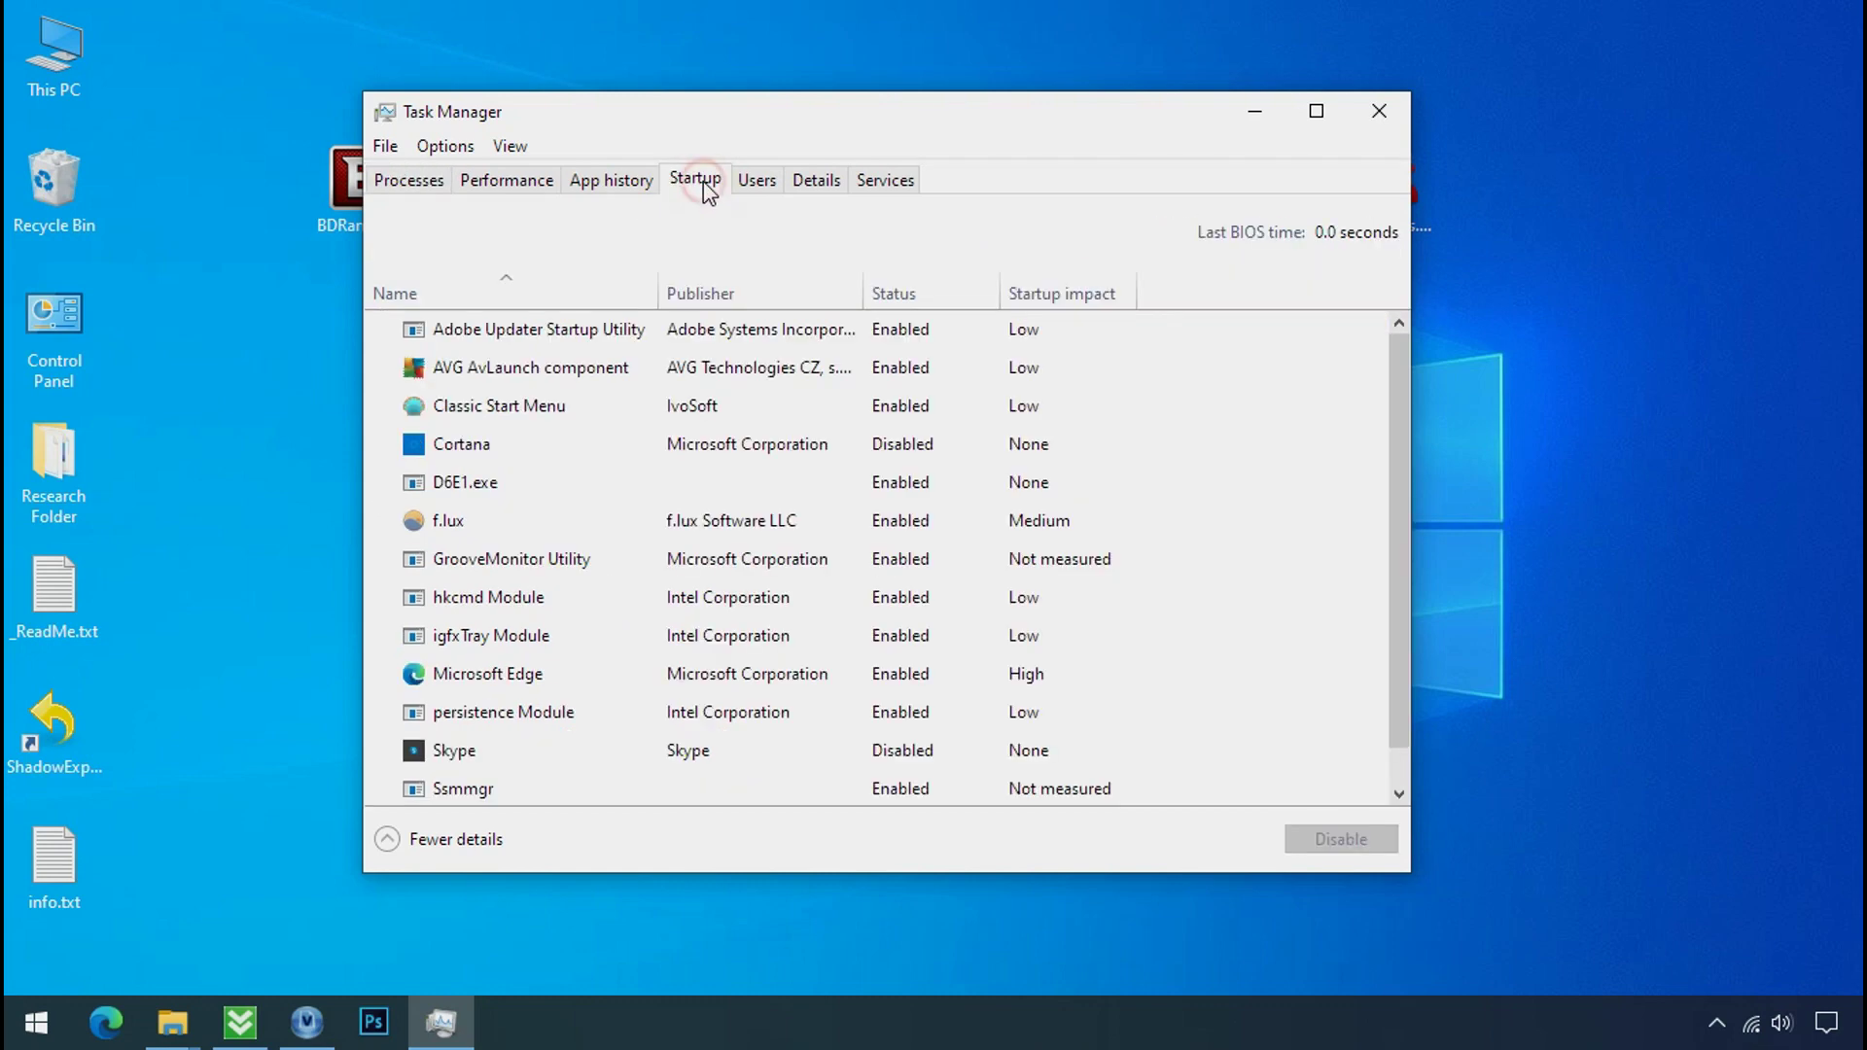
{"action": "right_click", "coordinate": [633, 475]}
{"action": "left_click", "coordinate": [650, 489]}
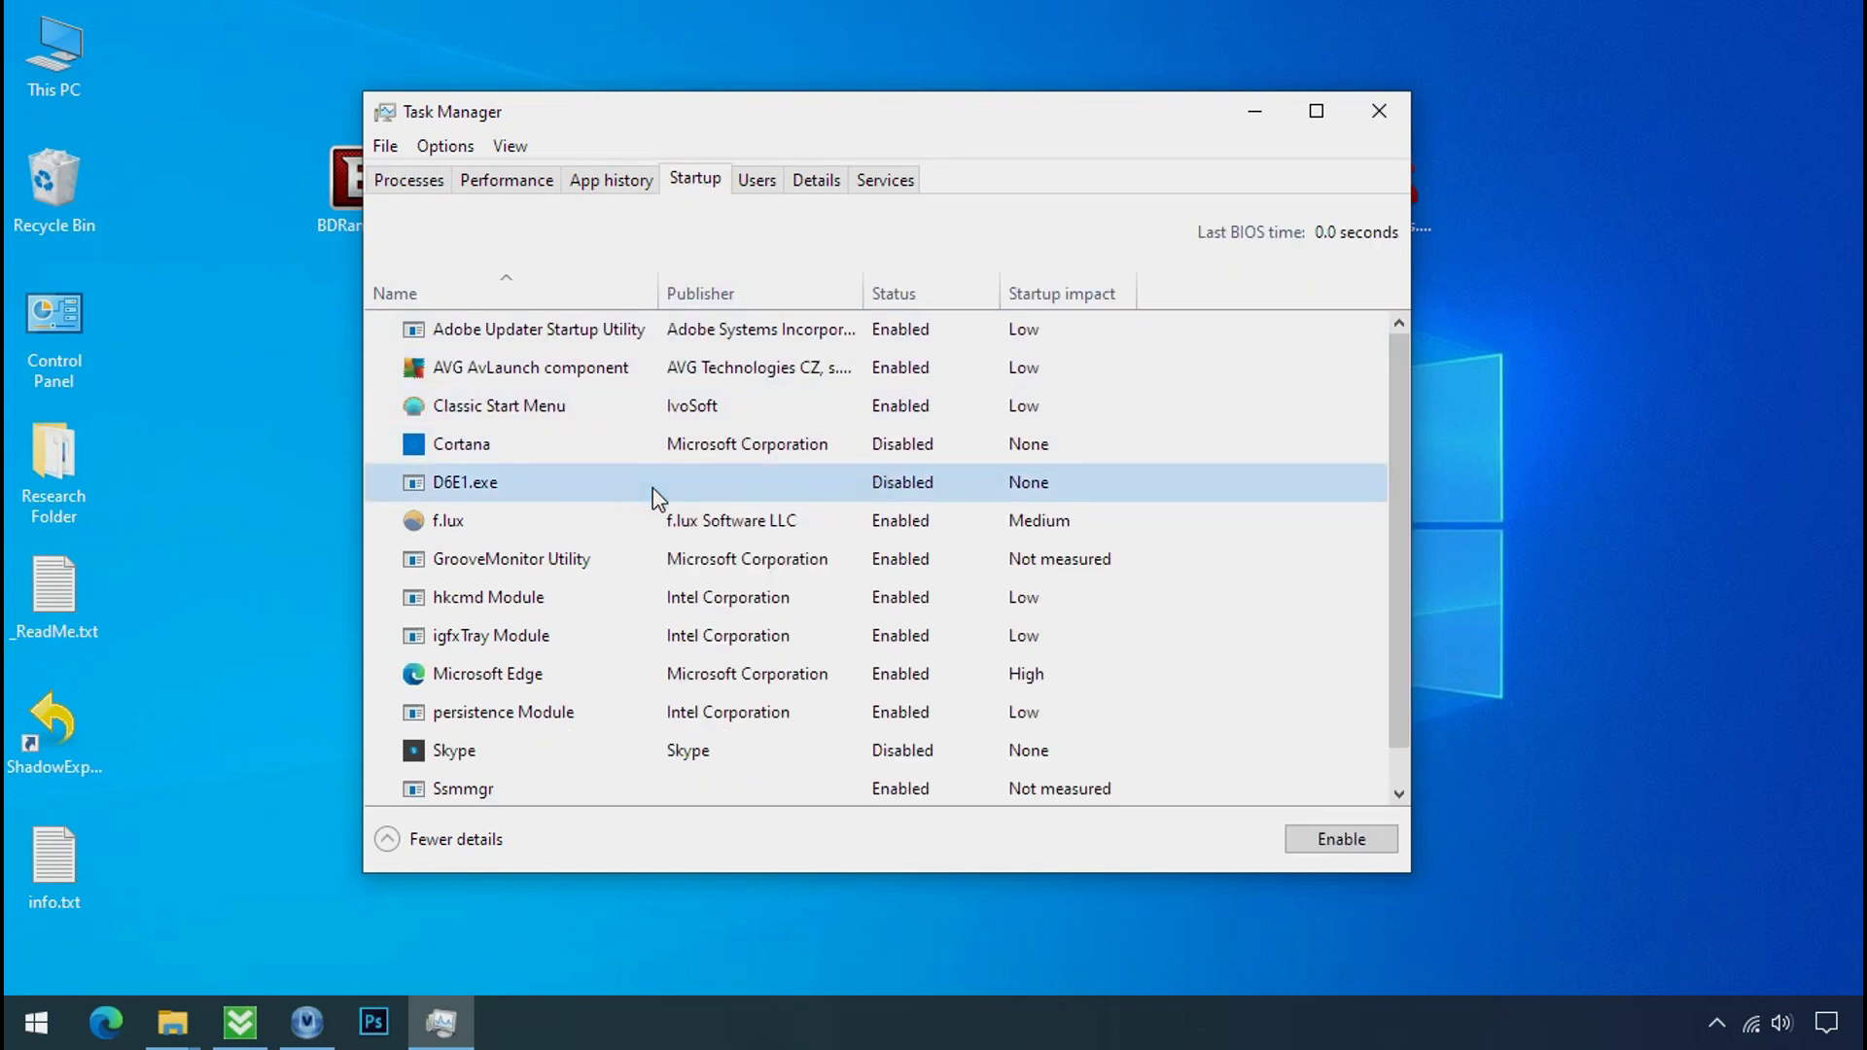
Close Task Manager and bring back the Explorer window holding D6E1.exe
{"action": "left_click", "coordinate": [1379, 111]}
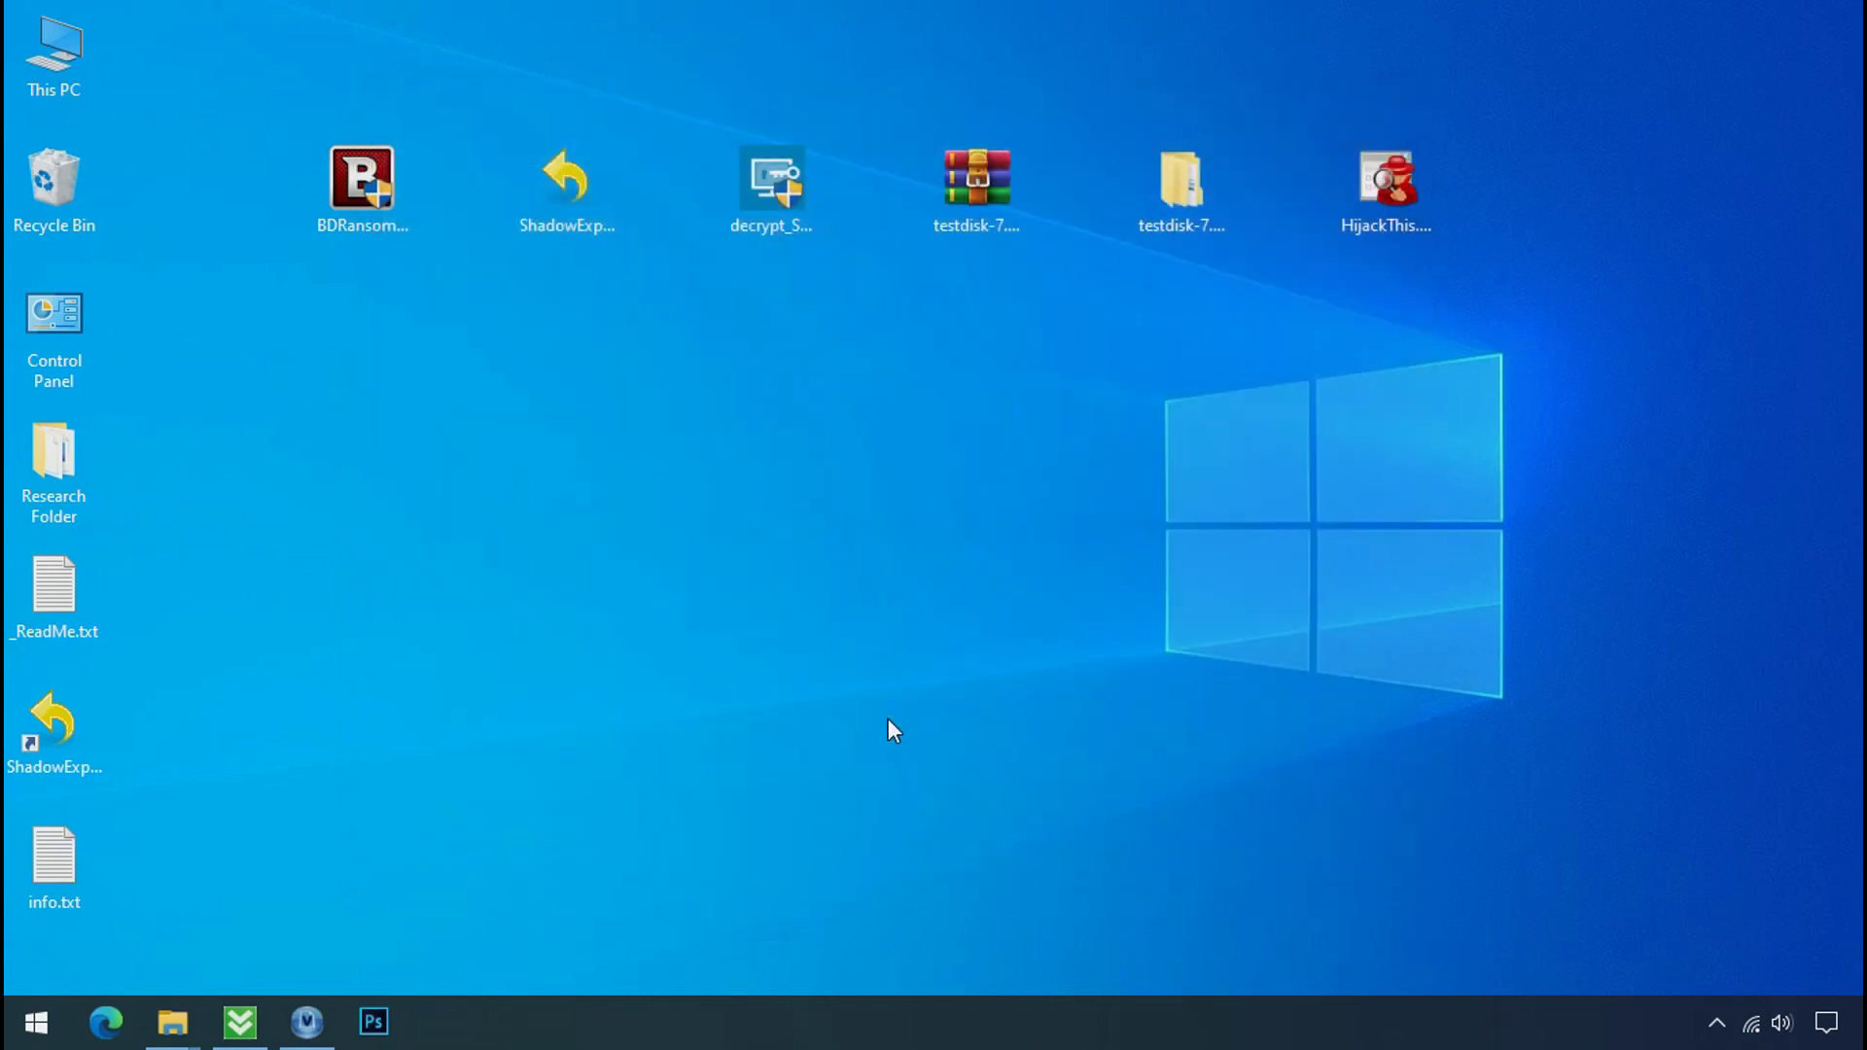
{"action": "left_click", "coordinate": [172, 1008]}
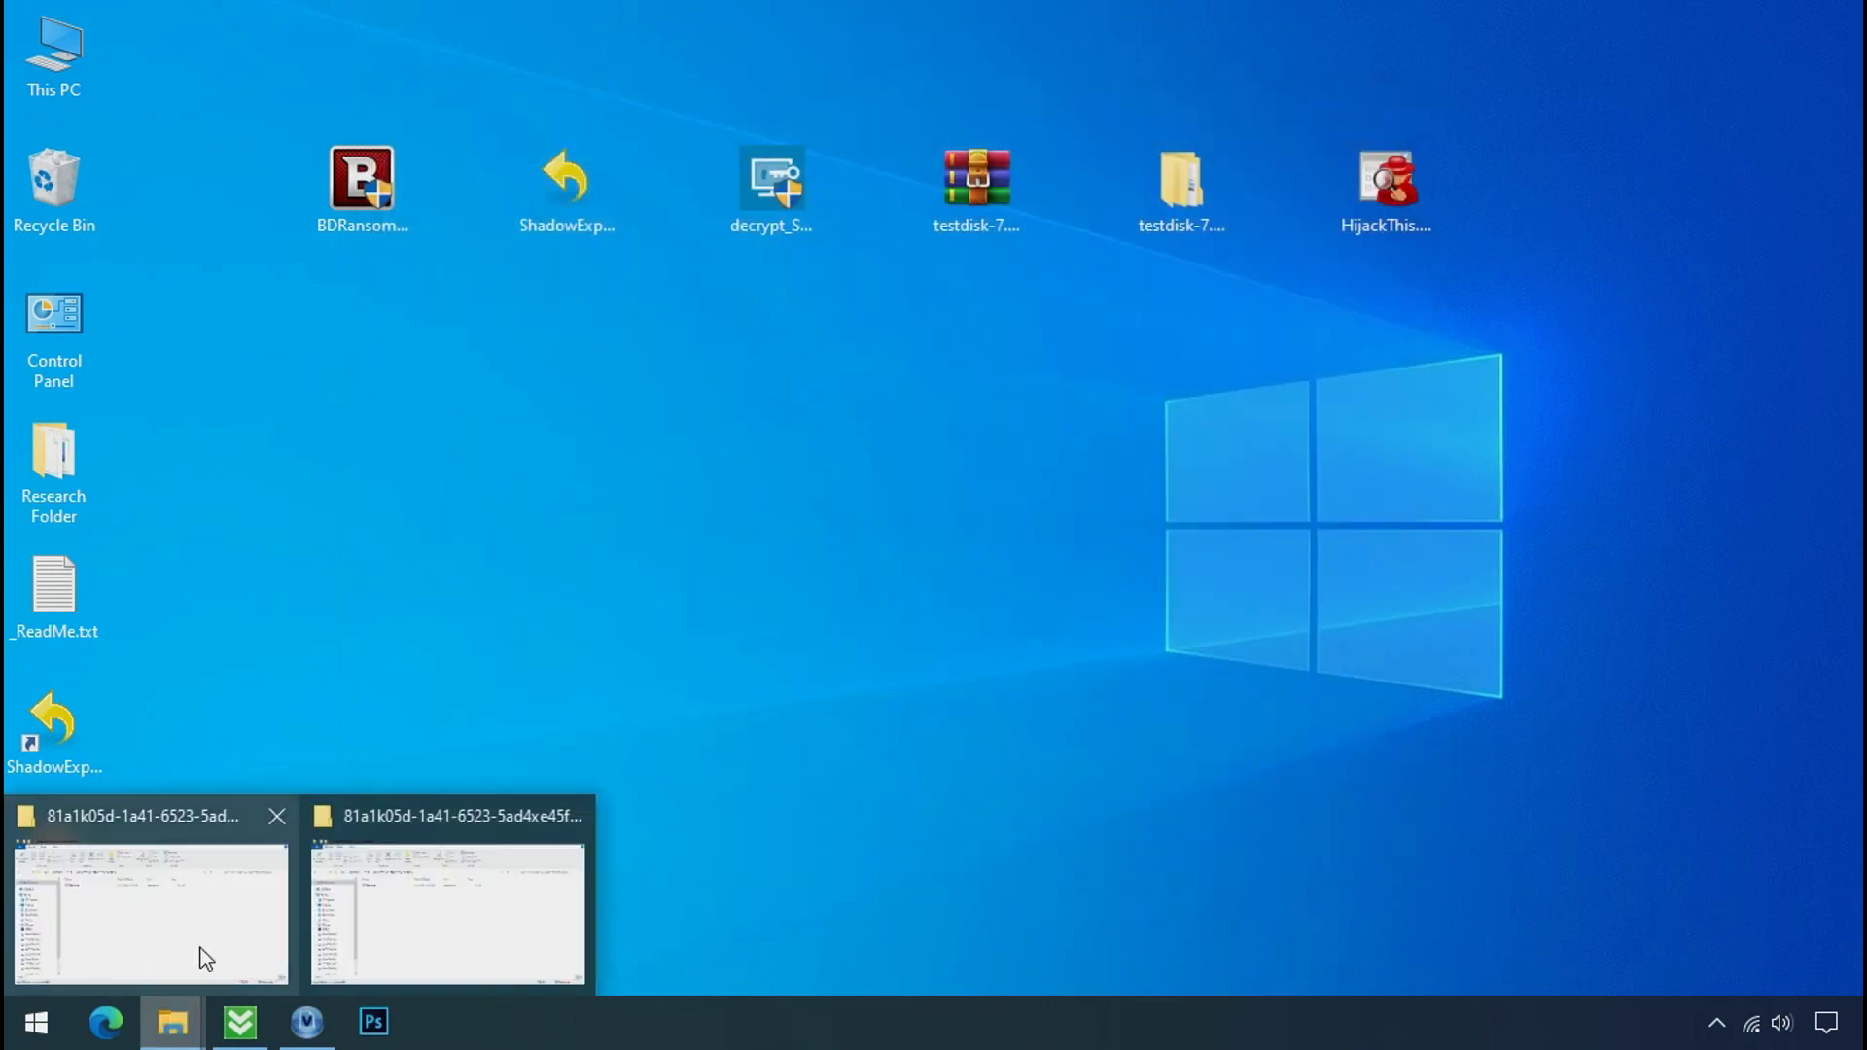
{"action": "left_click", "coordinate": [201, 948]}
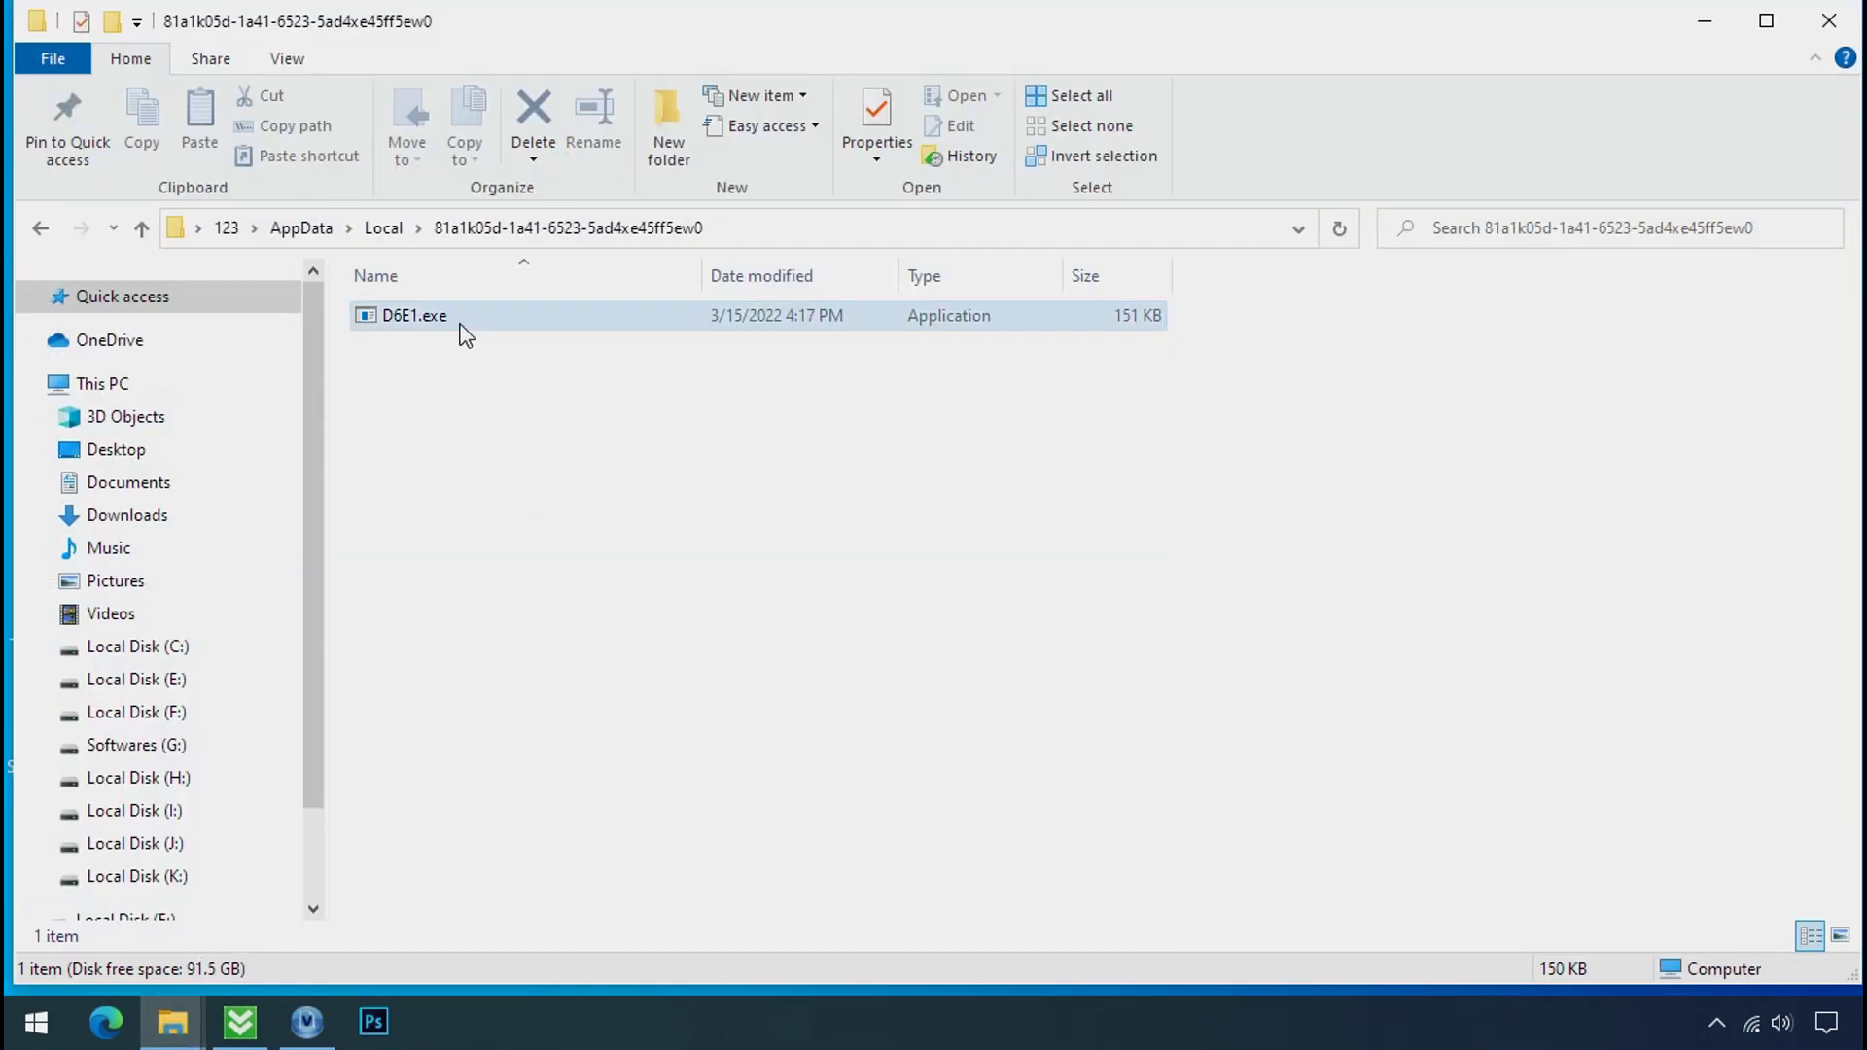
Try deleting D6E1.exe again, retry twice, and dismiss the File Access Denied warning
{"action": "left_click", "coordinate": [464, 330]}
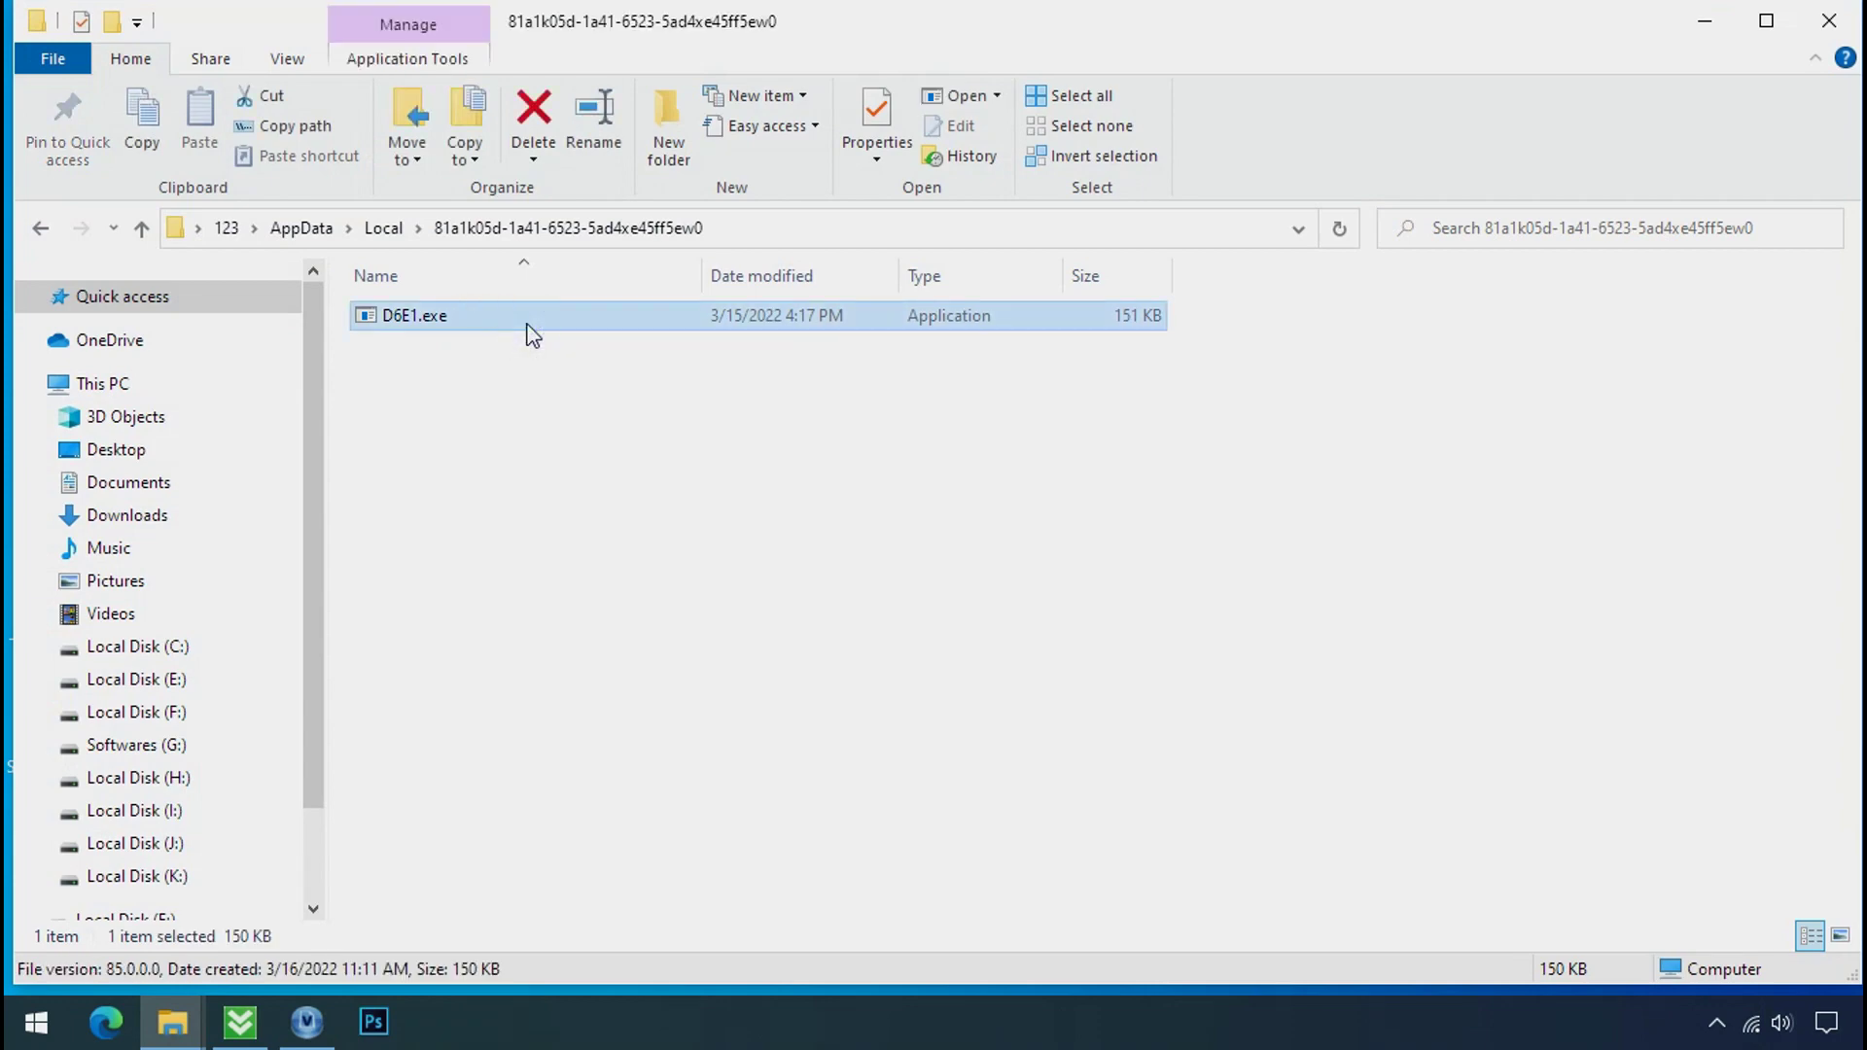
{"action": "right_click", "coordinate": [529, 329]}
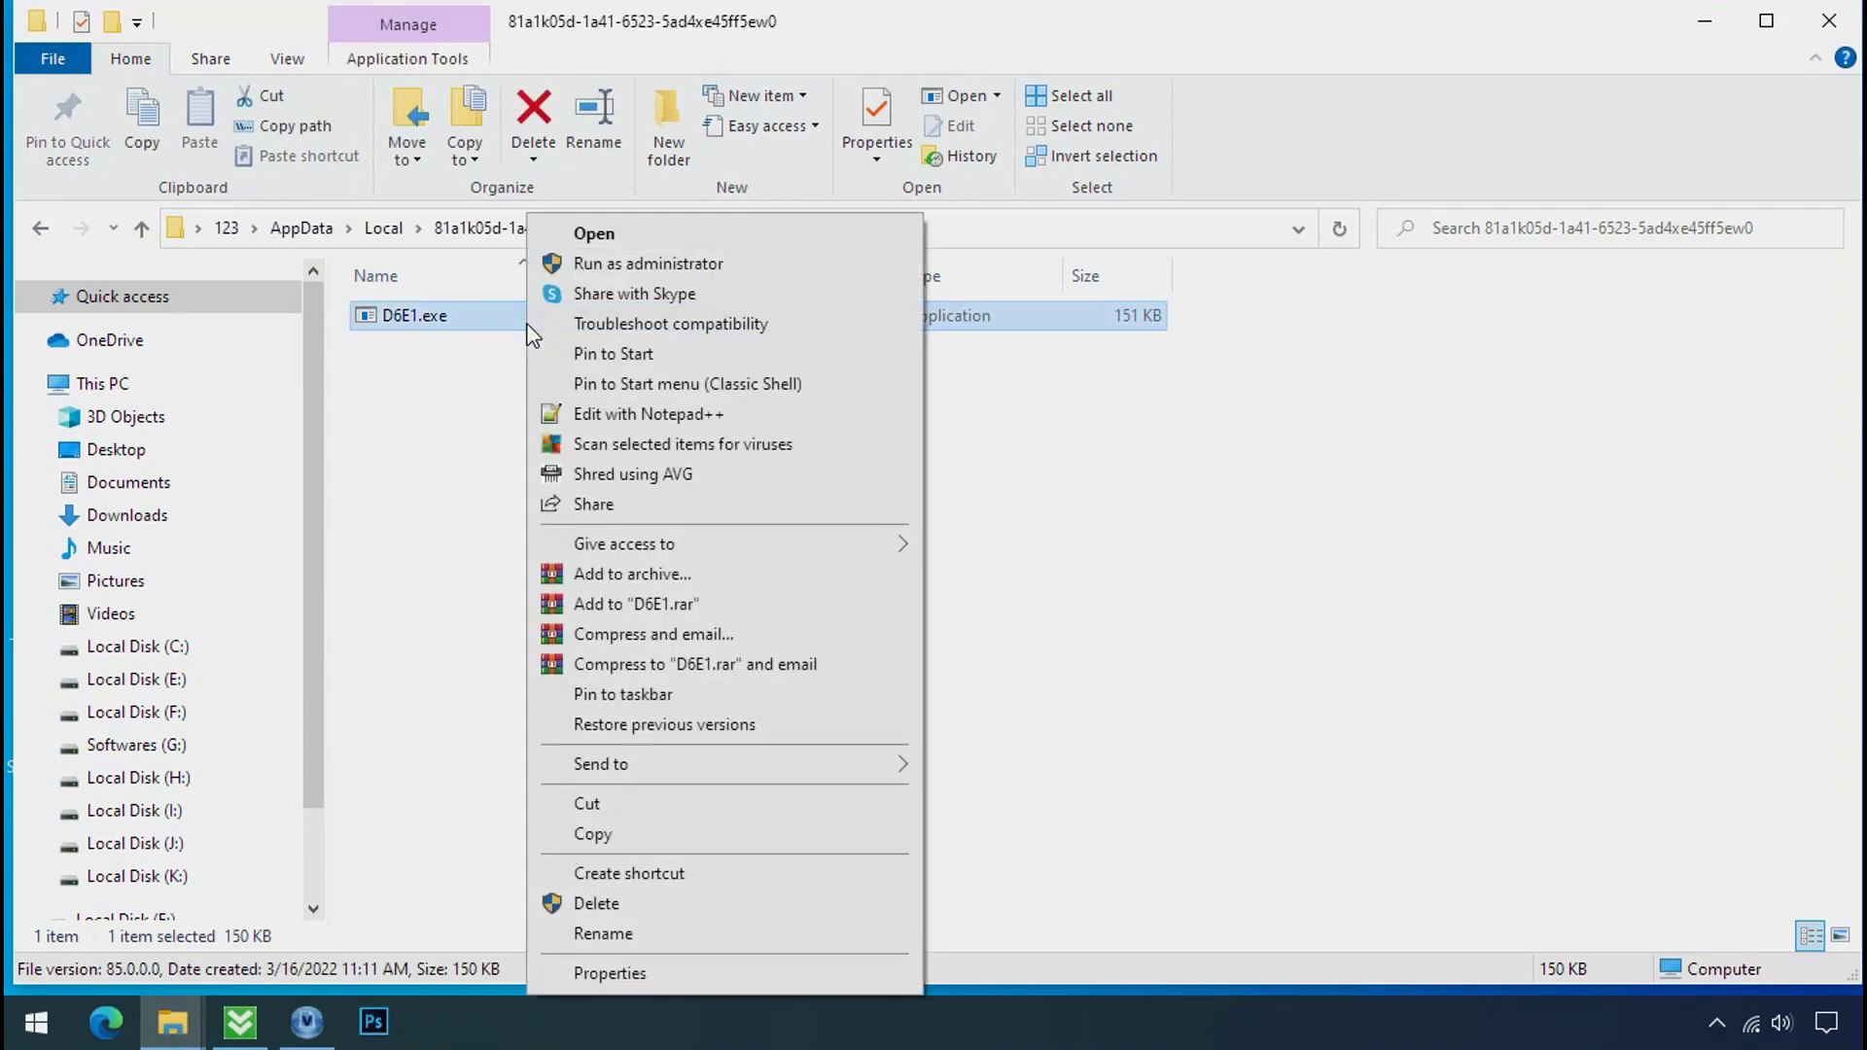
{"action": "left_click", "coordinate": [597, 905]}
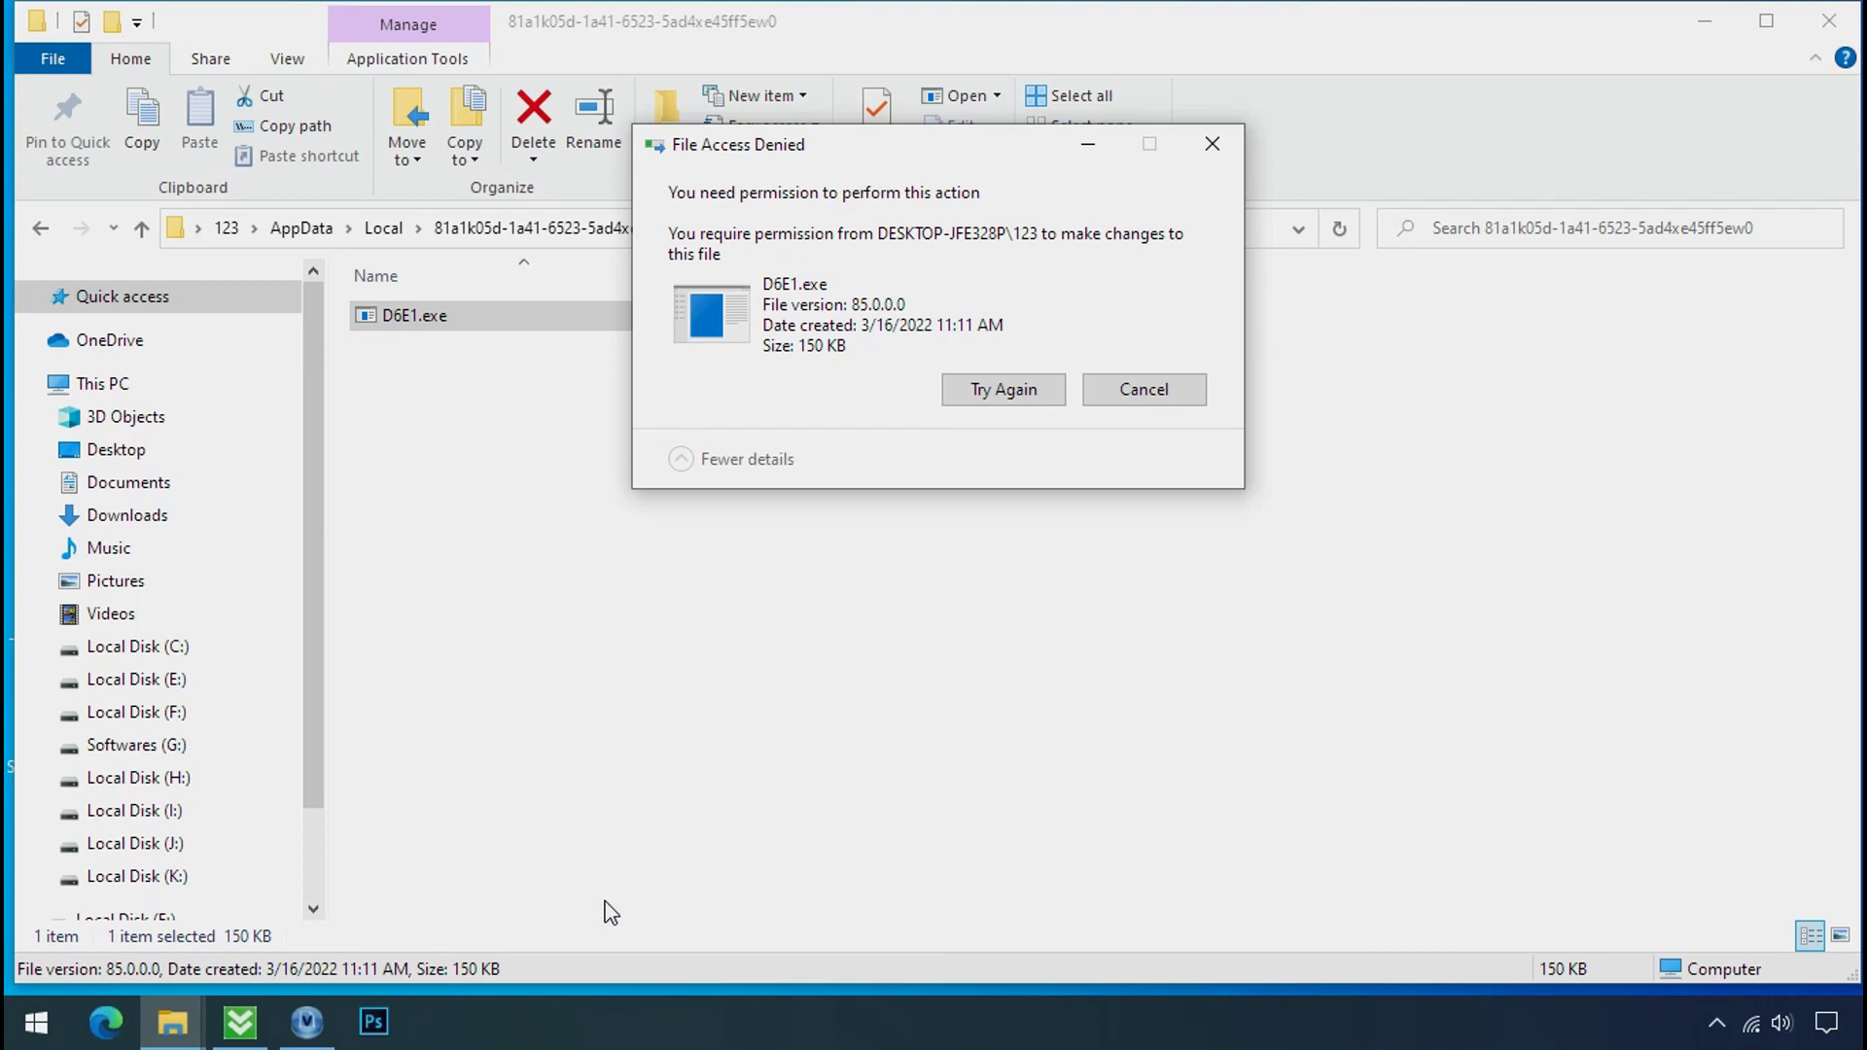
{"action": "left_click", "coordinate": [1006, 393]}
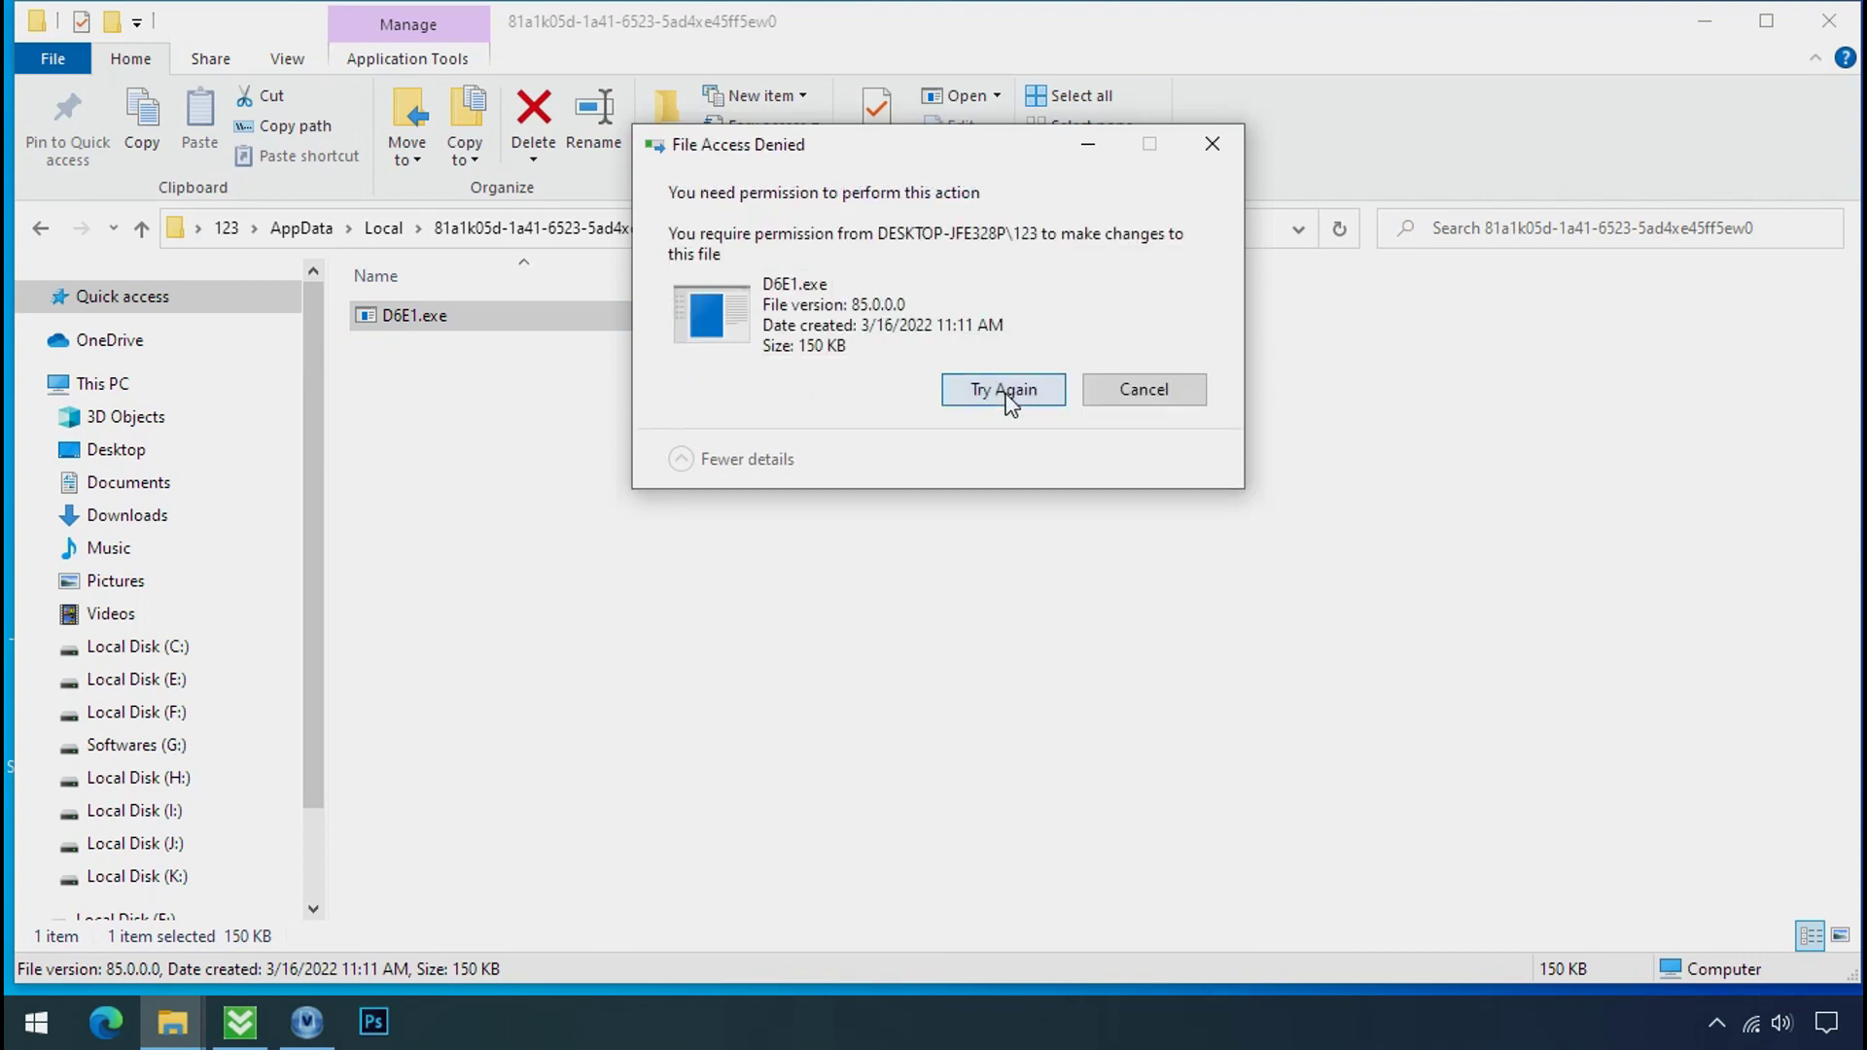
{"action": "left_click", "coordinate": [1009, 398]}
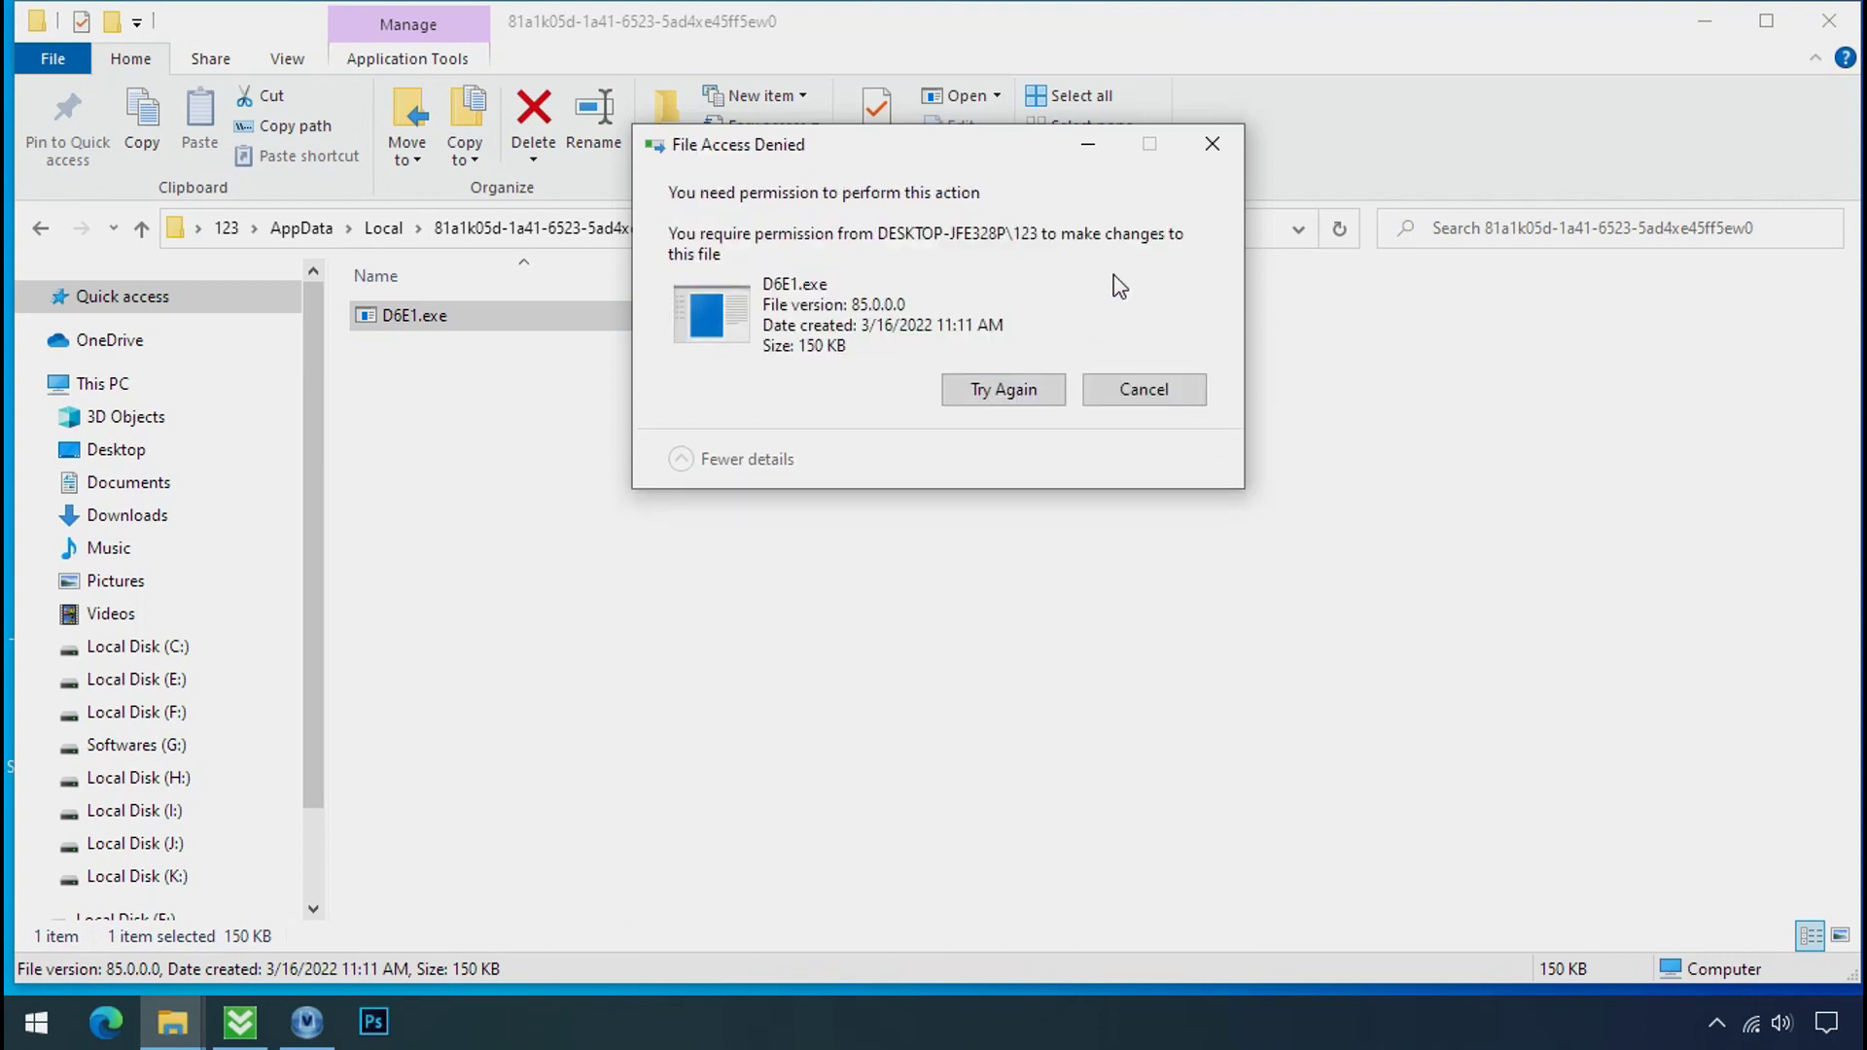
{"action": "left_click", "coordinate": [1209, 156]}
Open the Advanced Security Settings for D6E1.exe from its Properties Security tab
{"action": "right_click", "coordinate": [717, 326]}
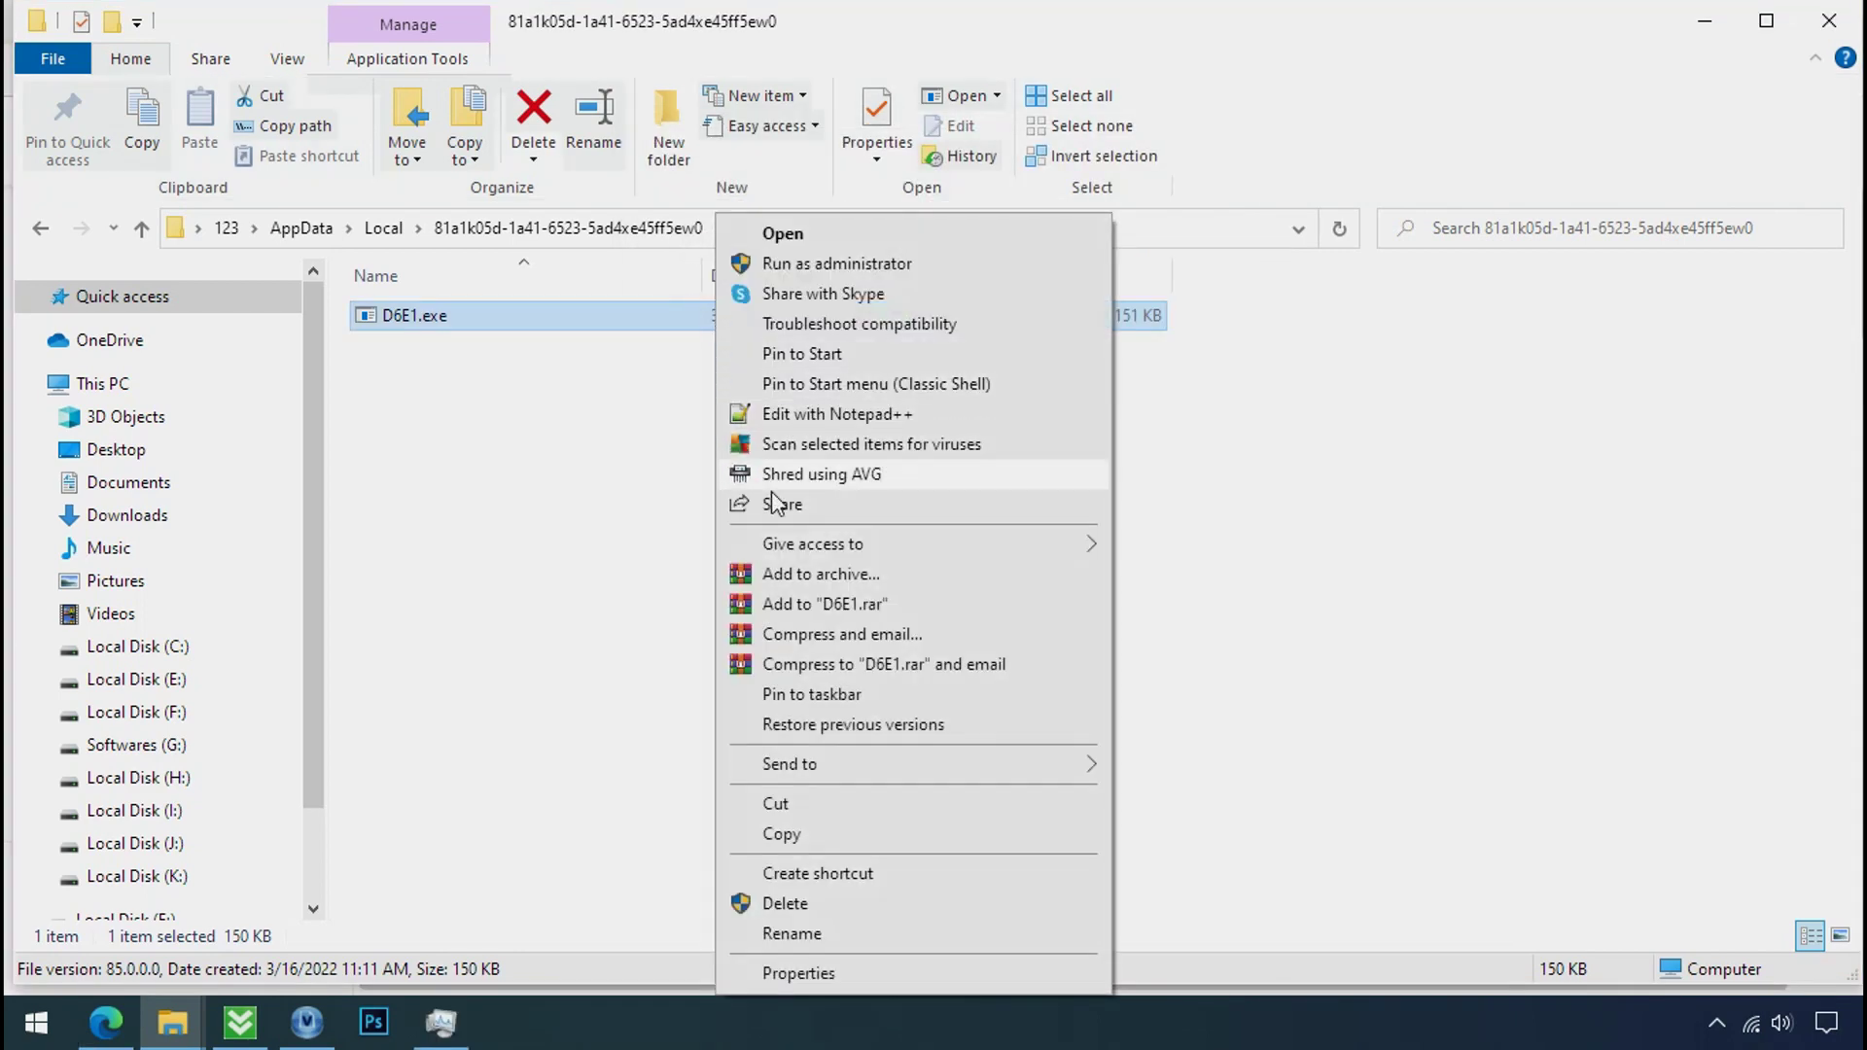
{"action": "left_click", "coordinate": [801, 978]}
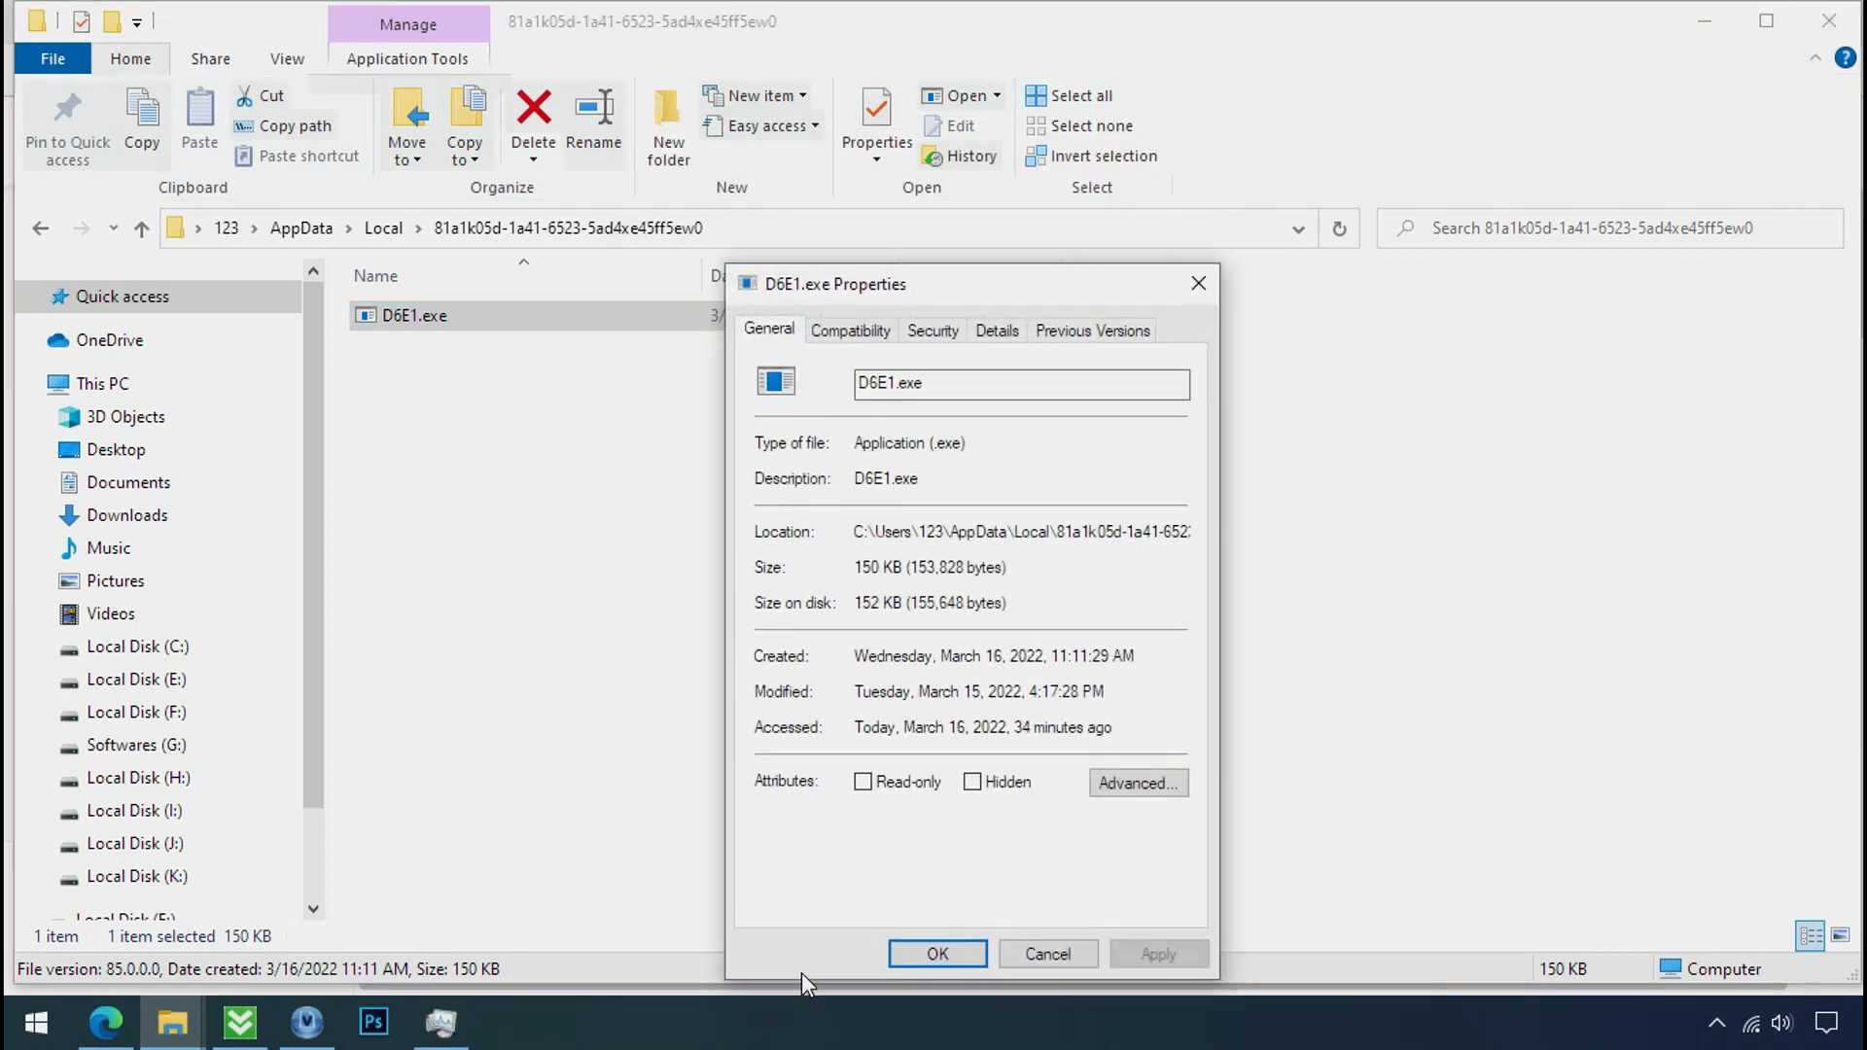
{"action": "left_click", "coordinate": [916, 335]}
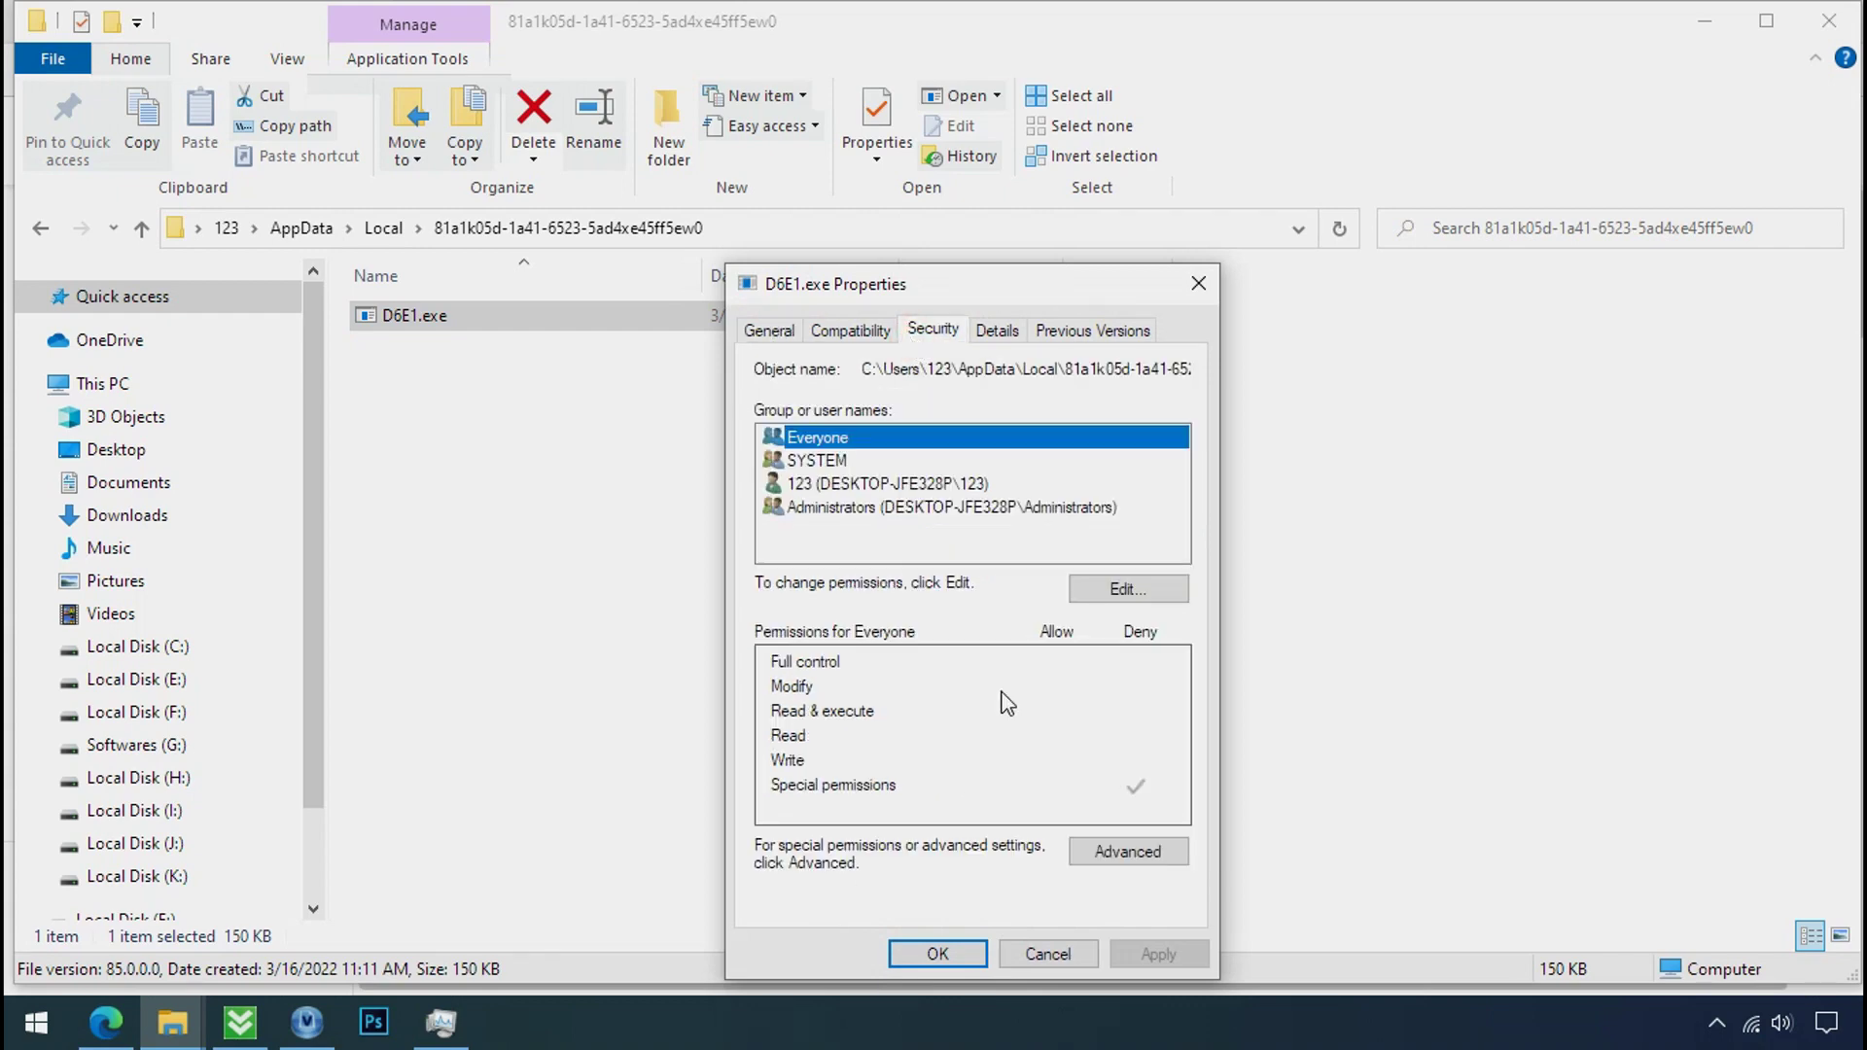
{"action": "left_click", "coordinate": [1113, 868]}
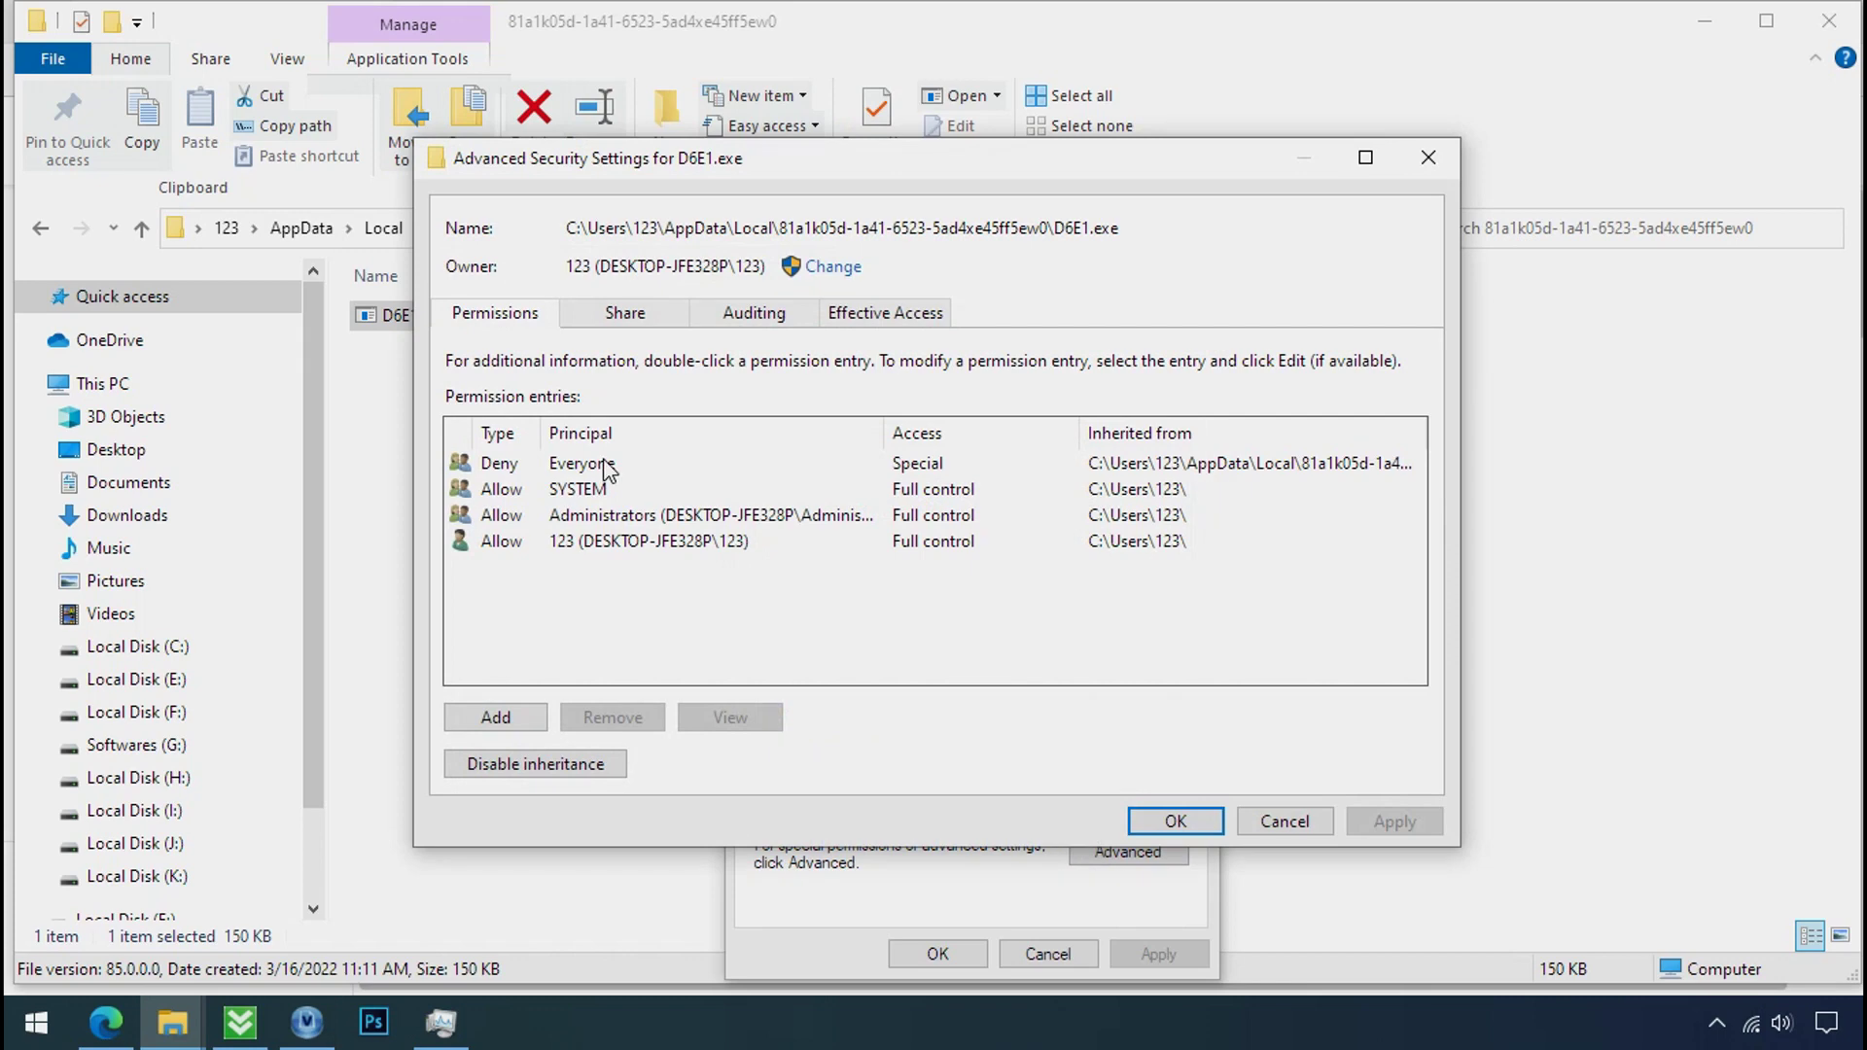
Convert inherited permissions to explicit ones, remove the Everyone Deny entry, and apply
{"action": "left_click", "coordinate": [607, 470]}
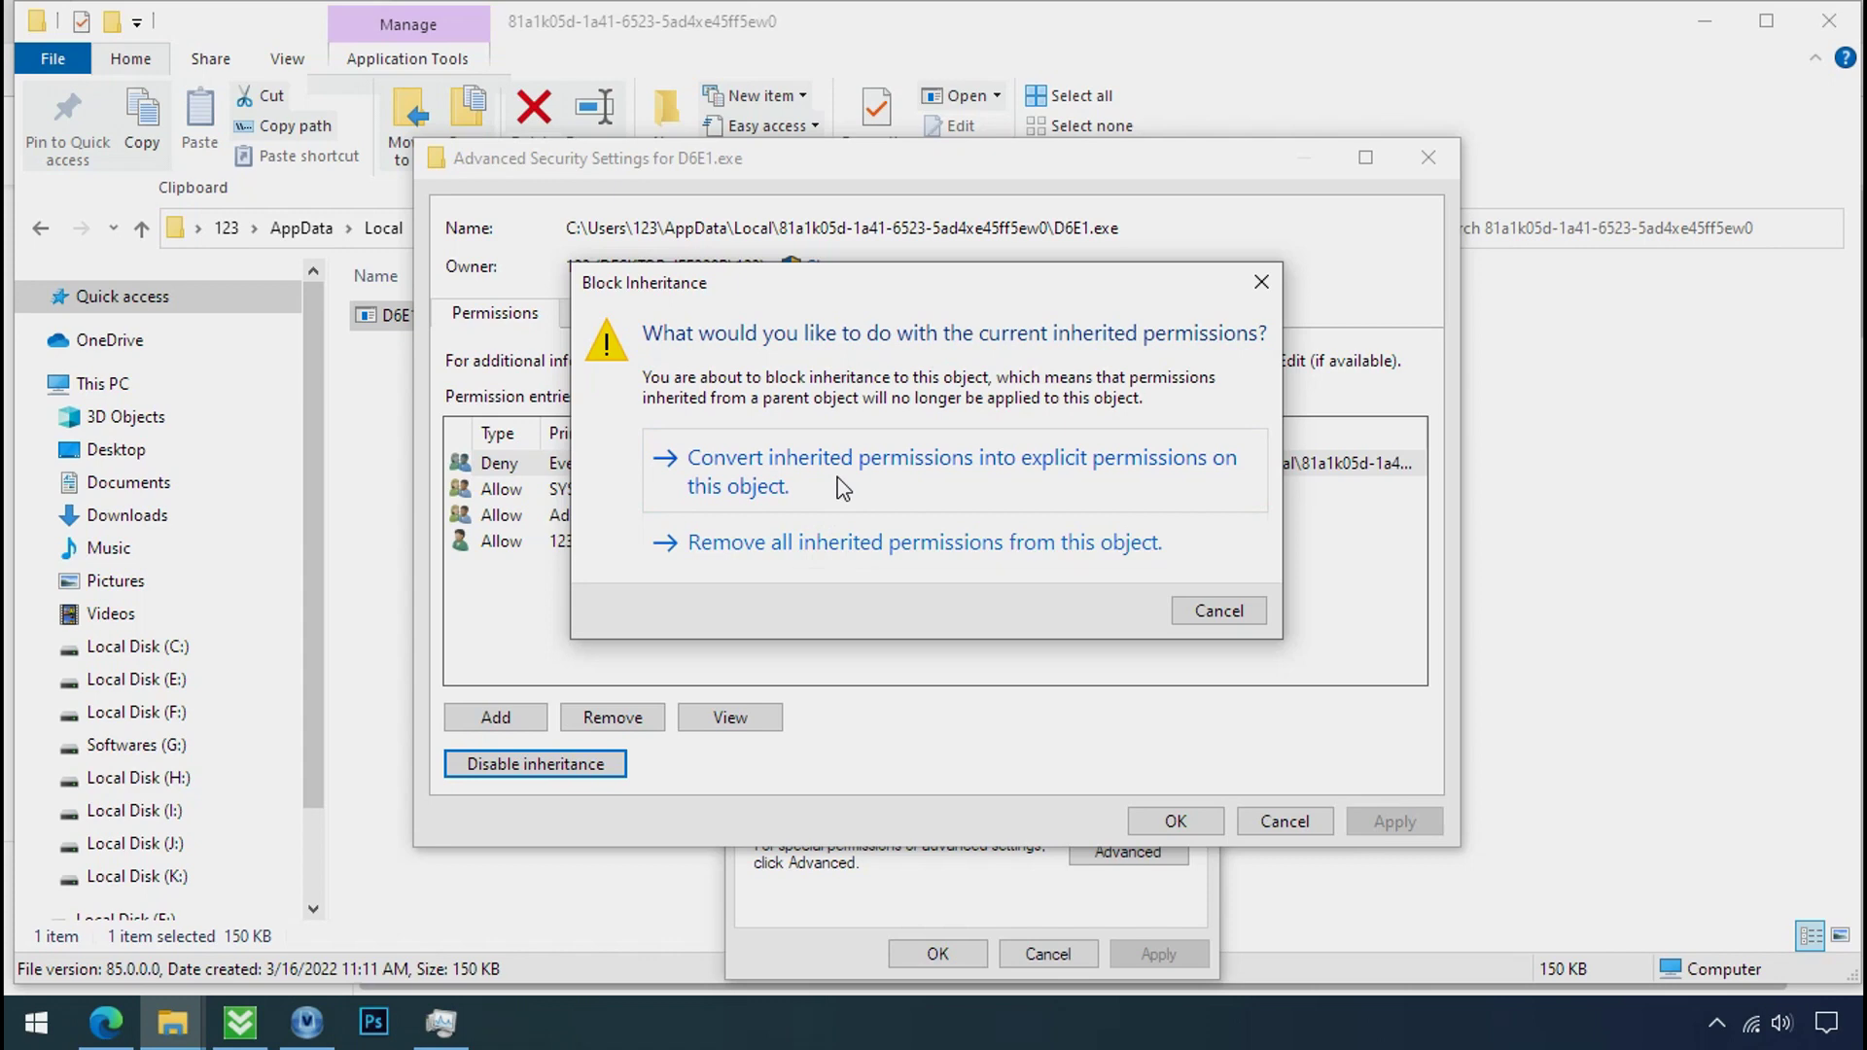
{"action": "left_click", "coordinate": [842, 488]}
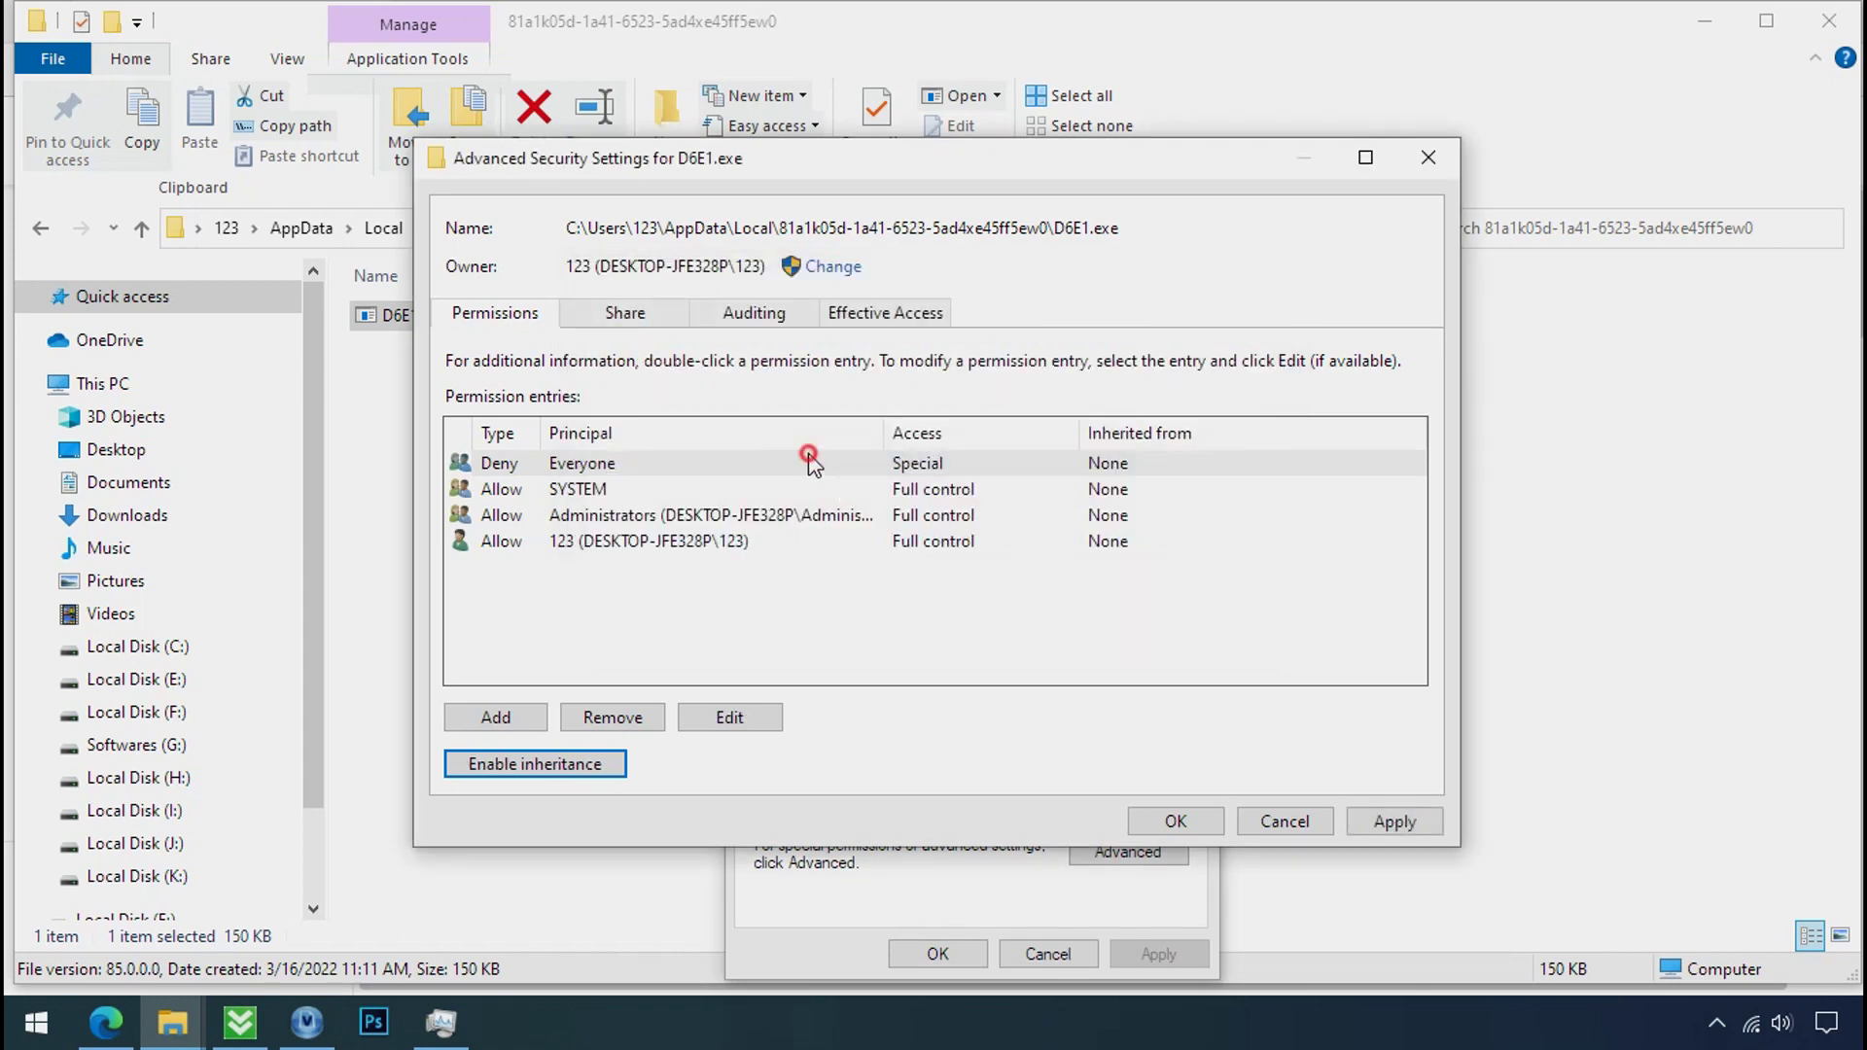
{"action": "left_click", "coordinate": [808, 458]}
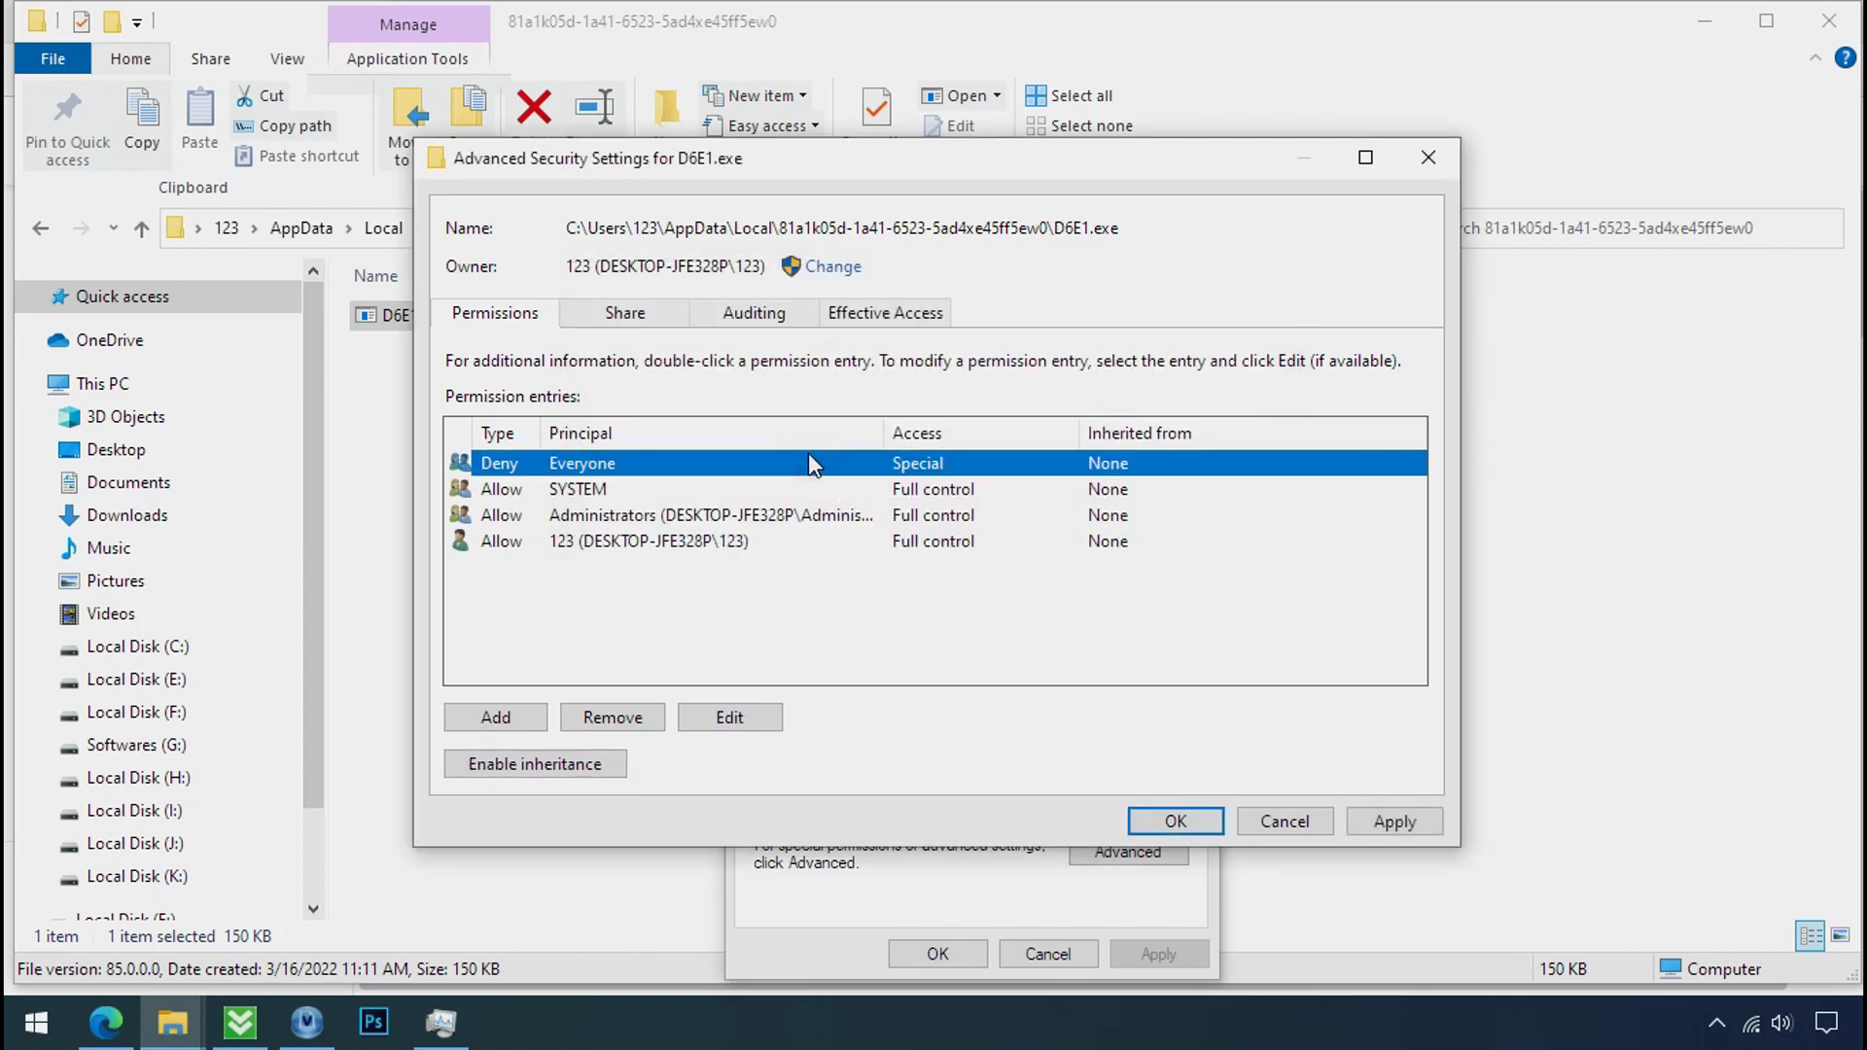
{"action": "left_click", "coordinate": [614, 720]}
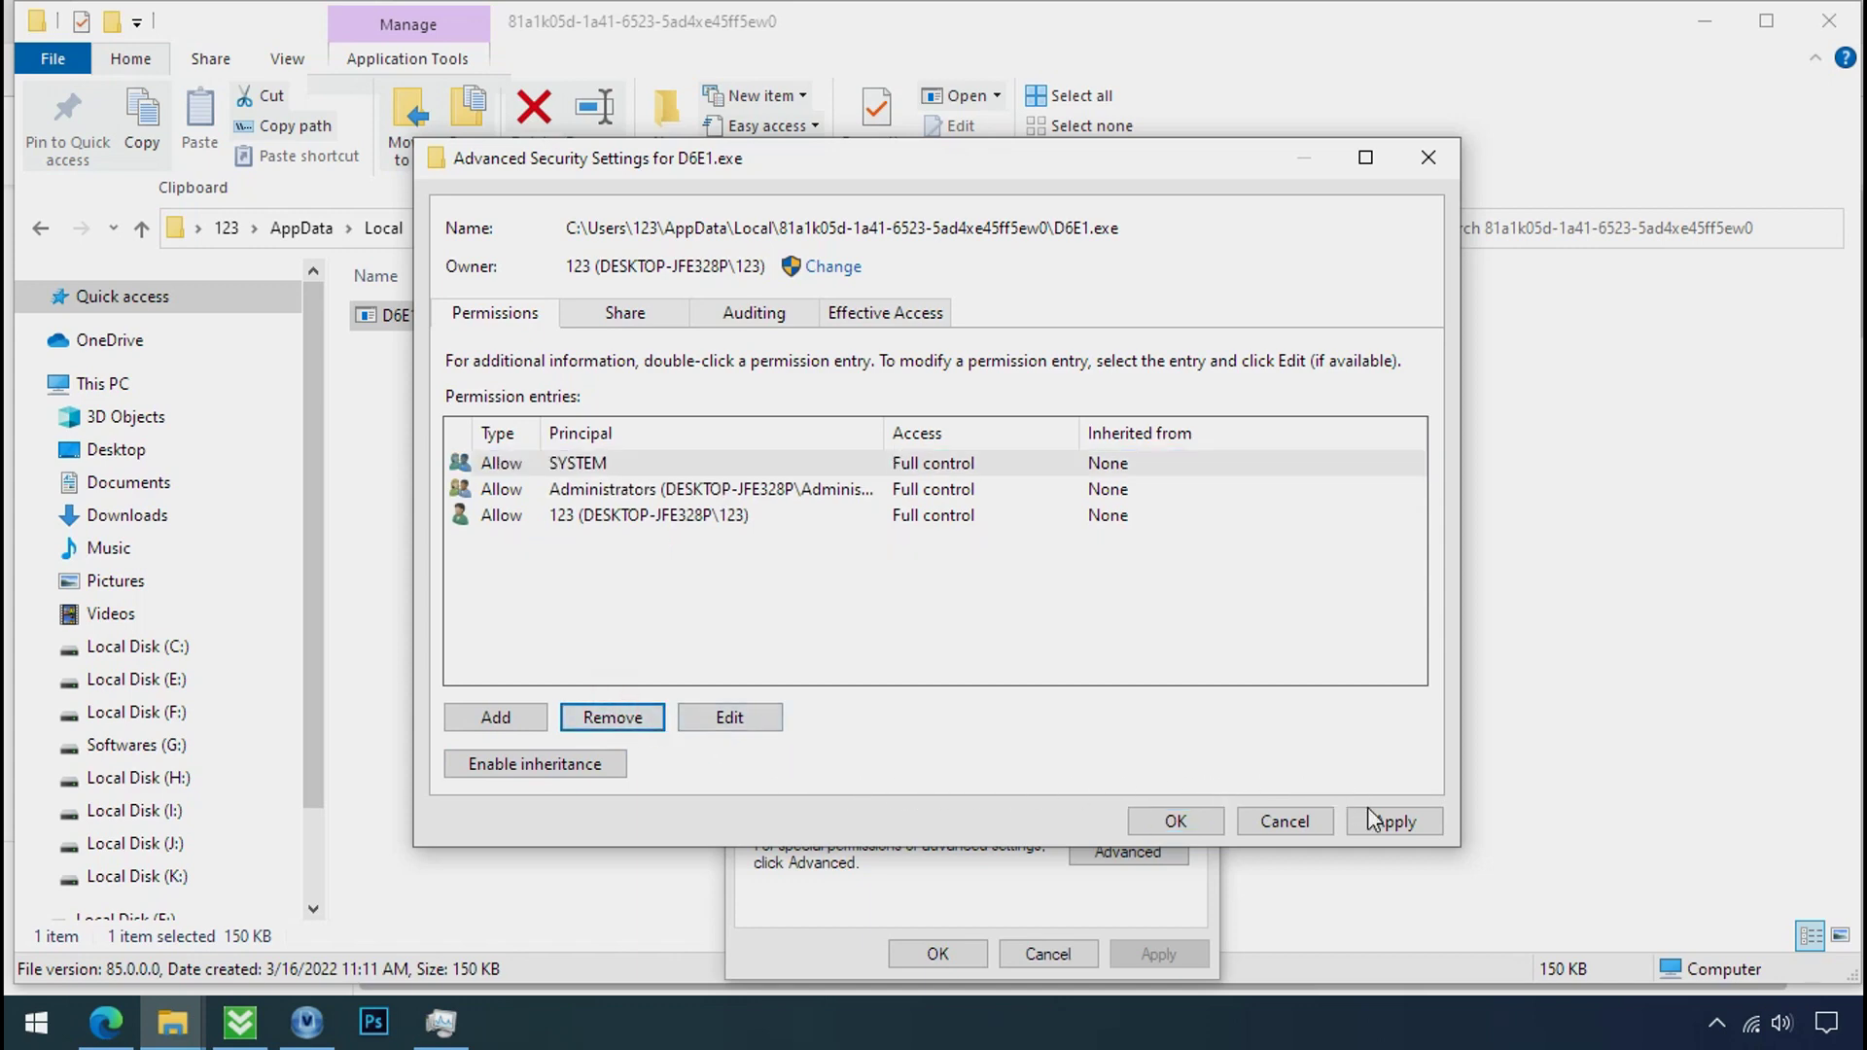
{"action": "left_click", "coordinate": [1200, 825]}
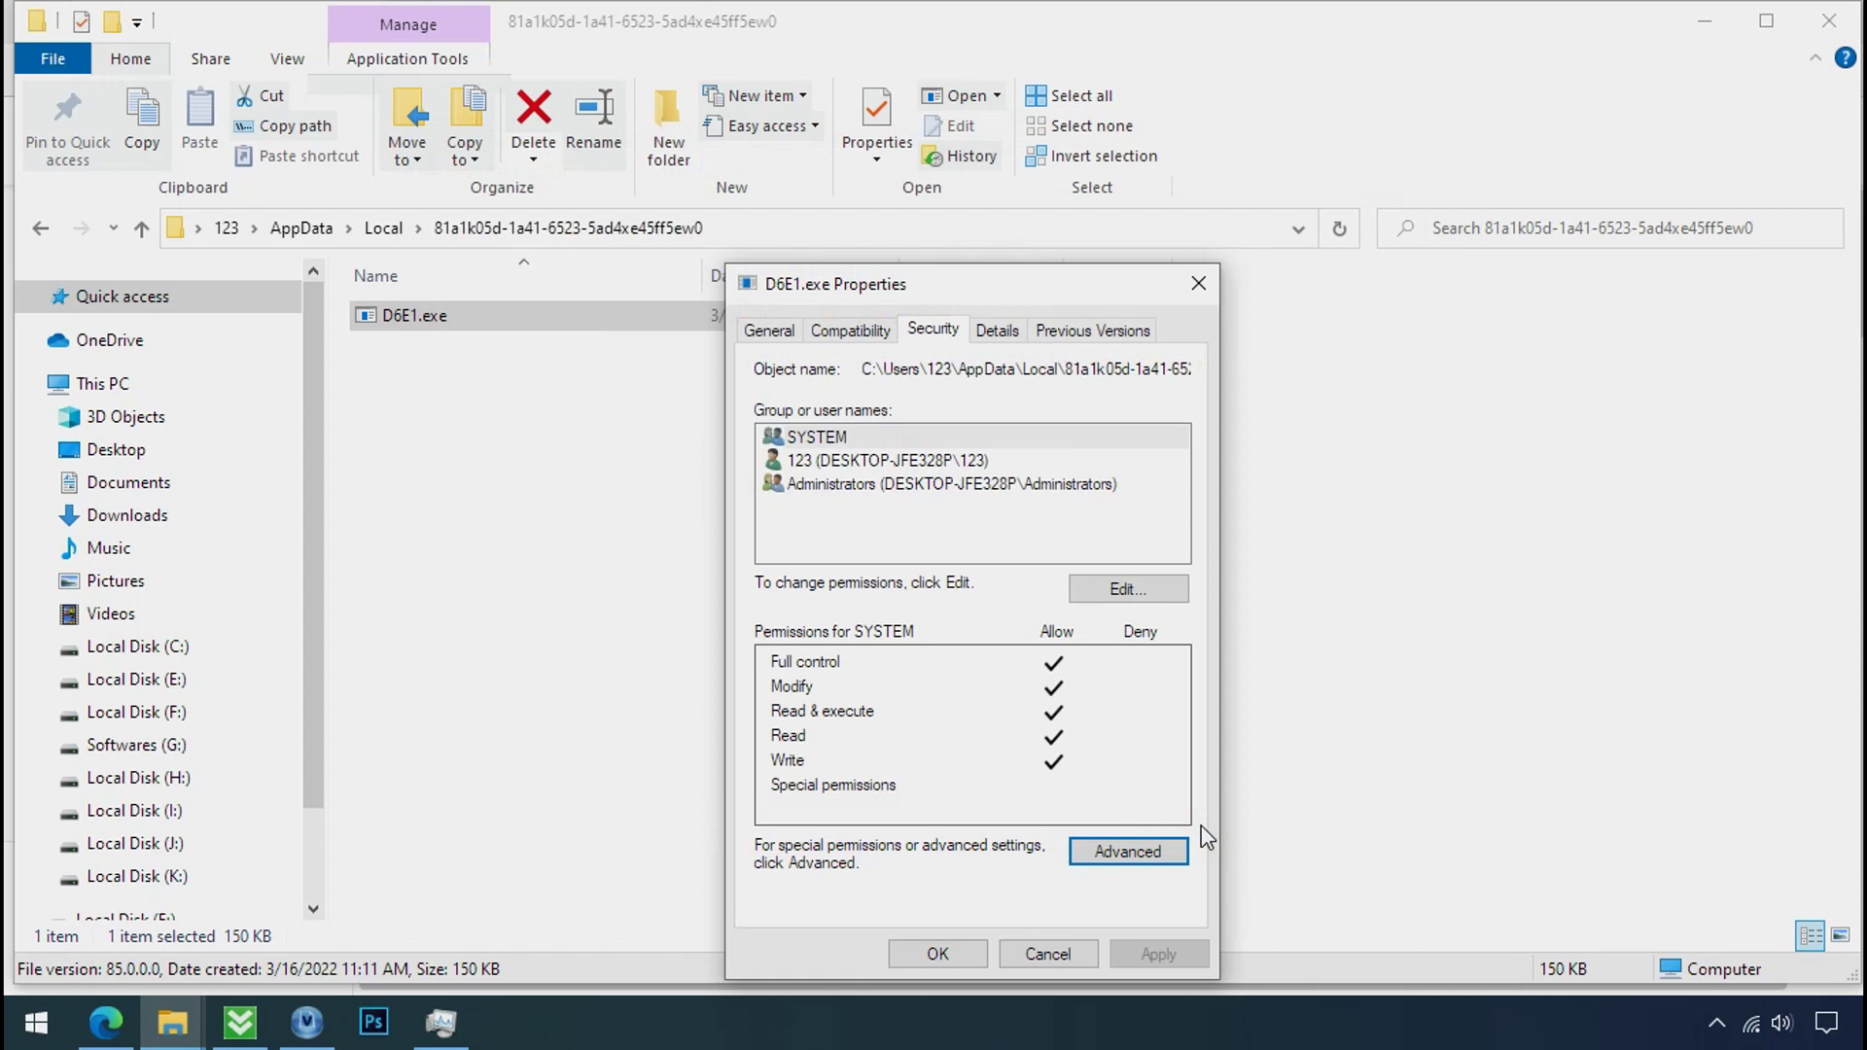
{"action": "left_click", "coordinate": [948, 953]}
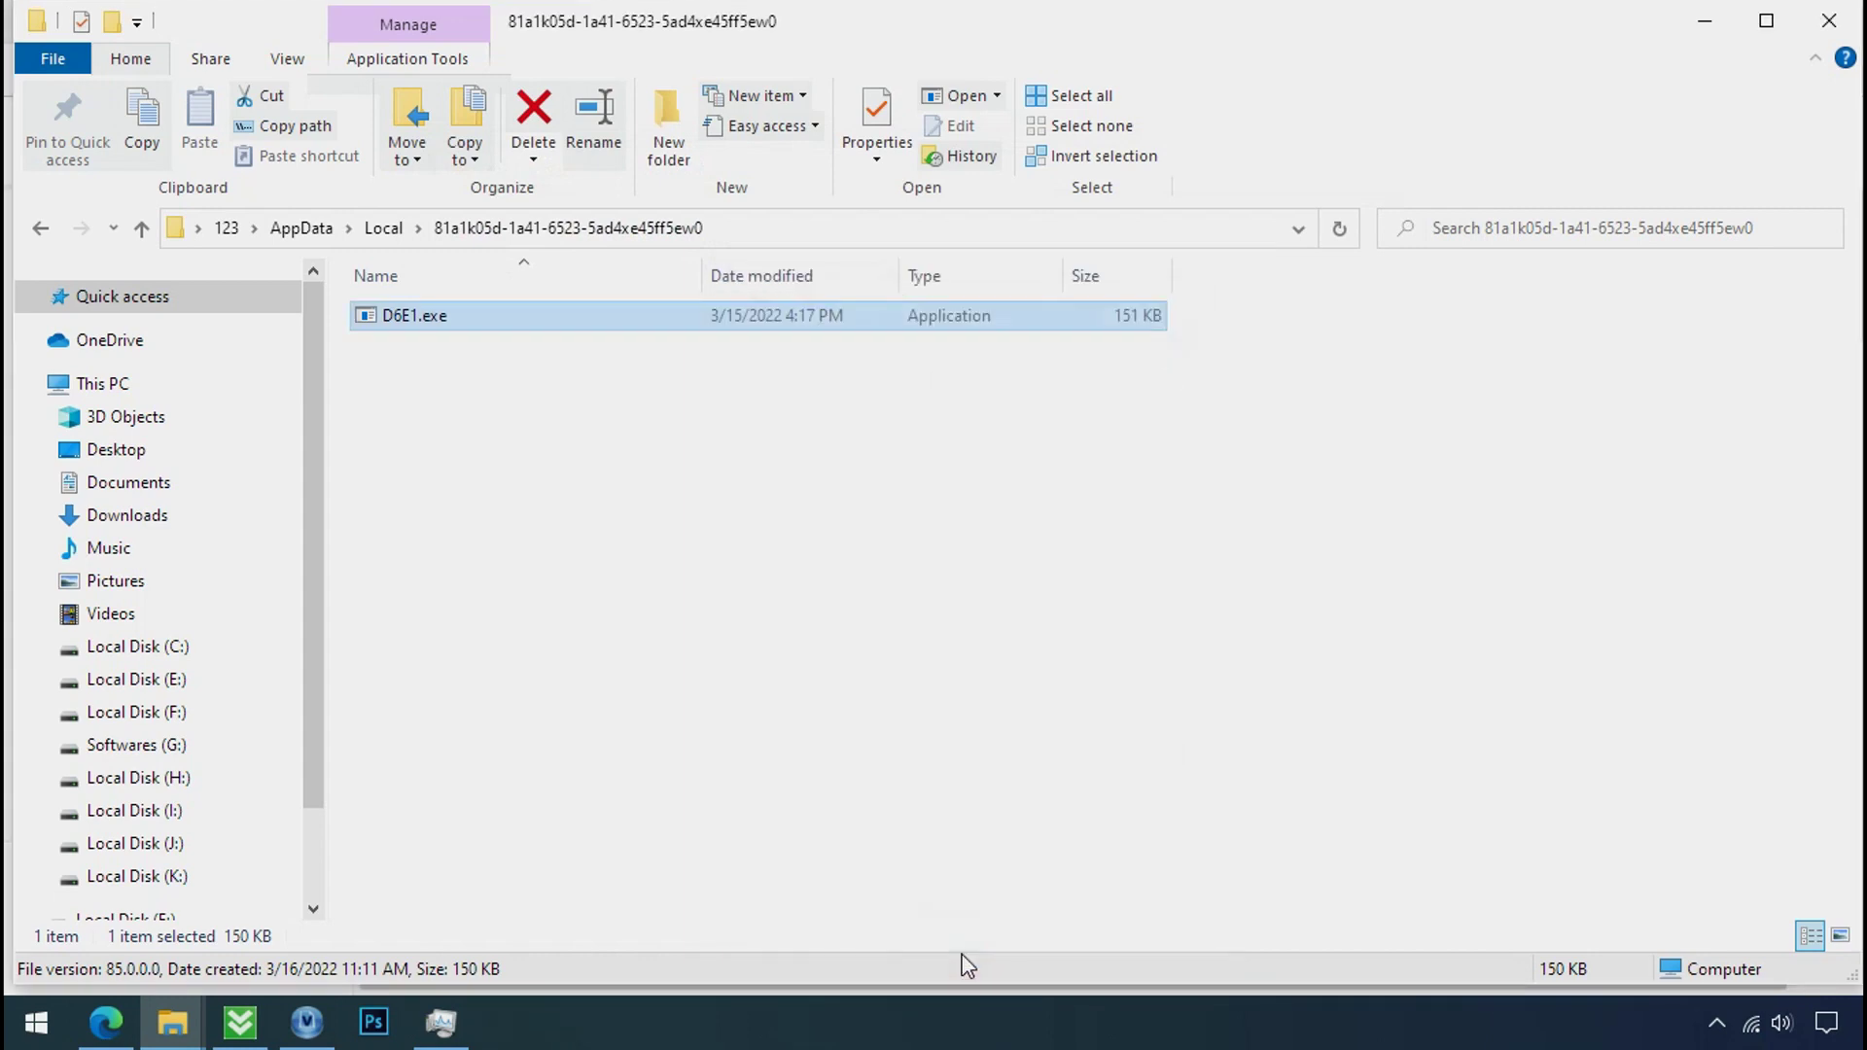
Delete D6E1.exe from the AppData folder
{"action": "right_click", "coordinate": [448, 329]}
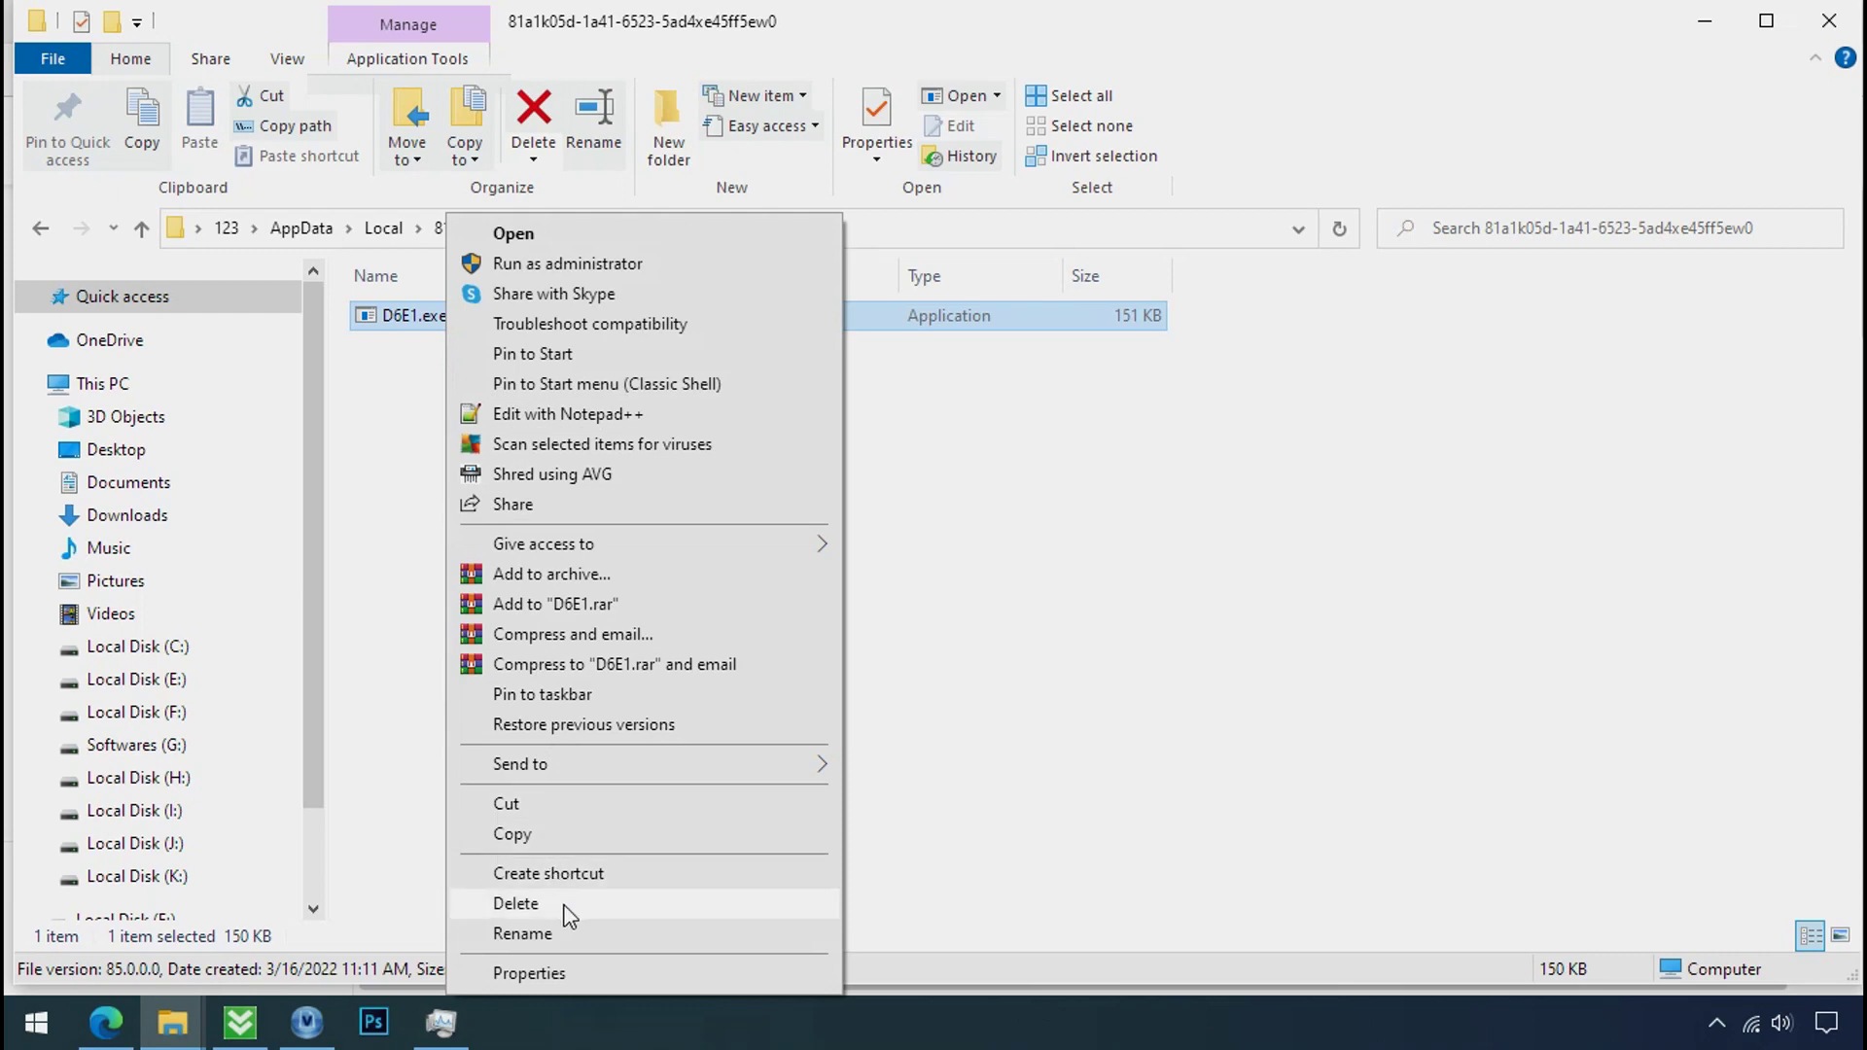
{"action": "left_click", "coordinate": [515, 903]}
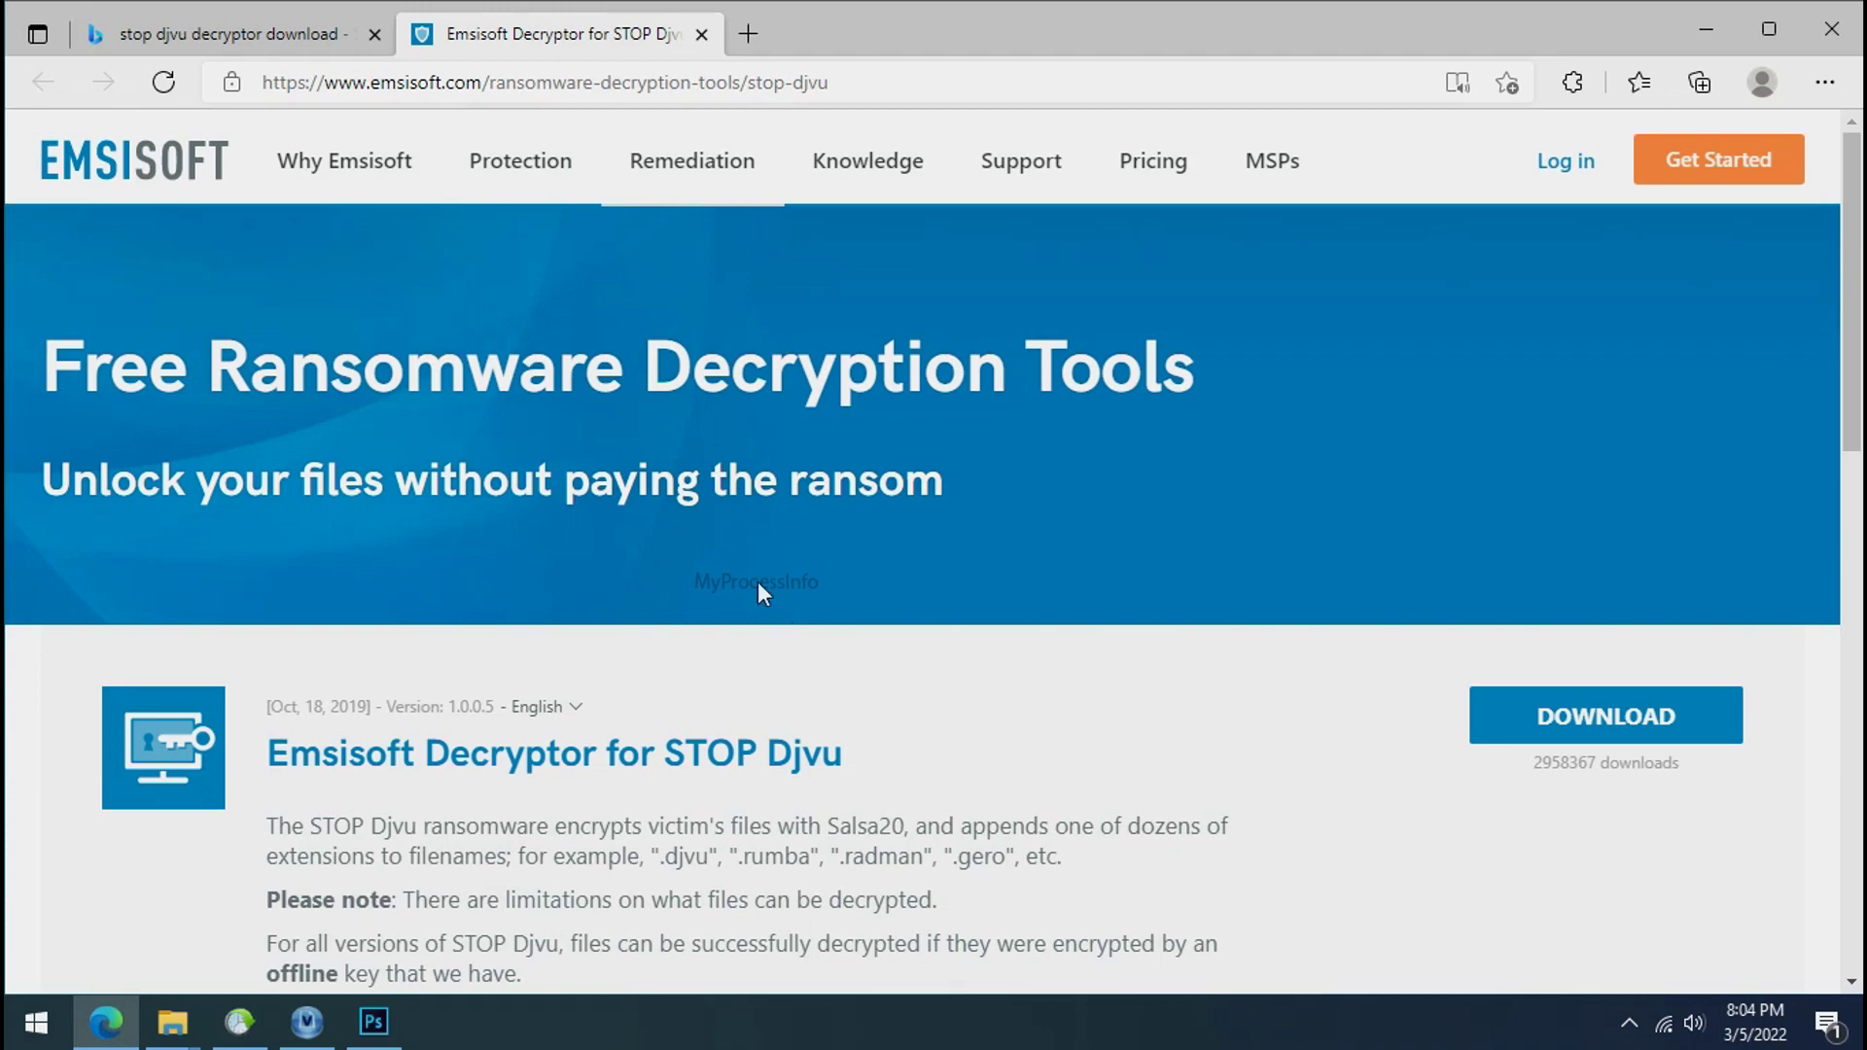
Close Edge after the download and launch decrypt_STOPDjvu.exe from the desktop
{"action": "scroll", "coordinate": [1210, 717], "scroll_direction": "down", "scroll_amount": 1}
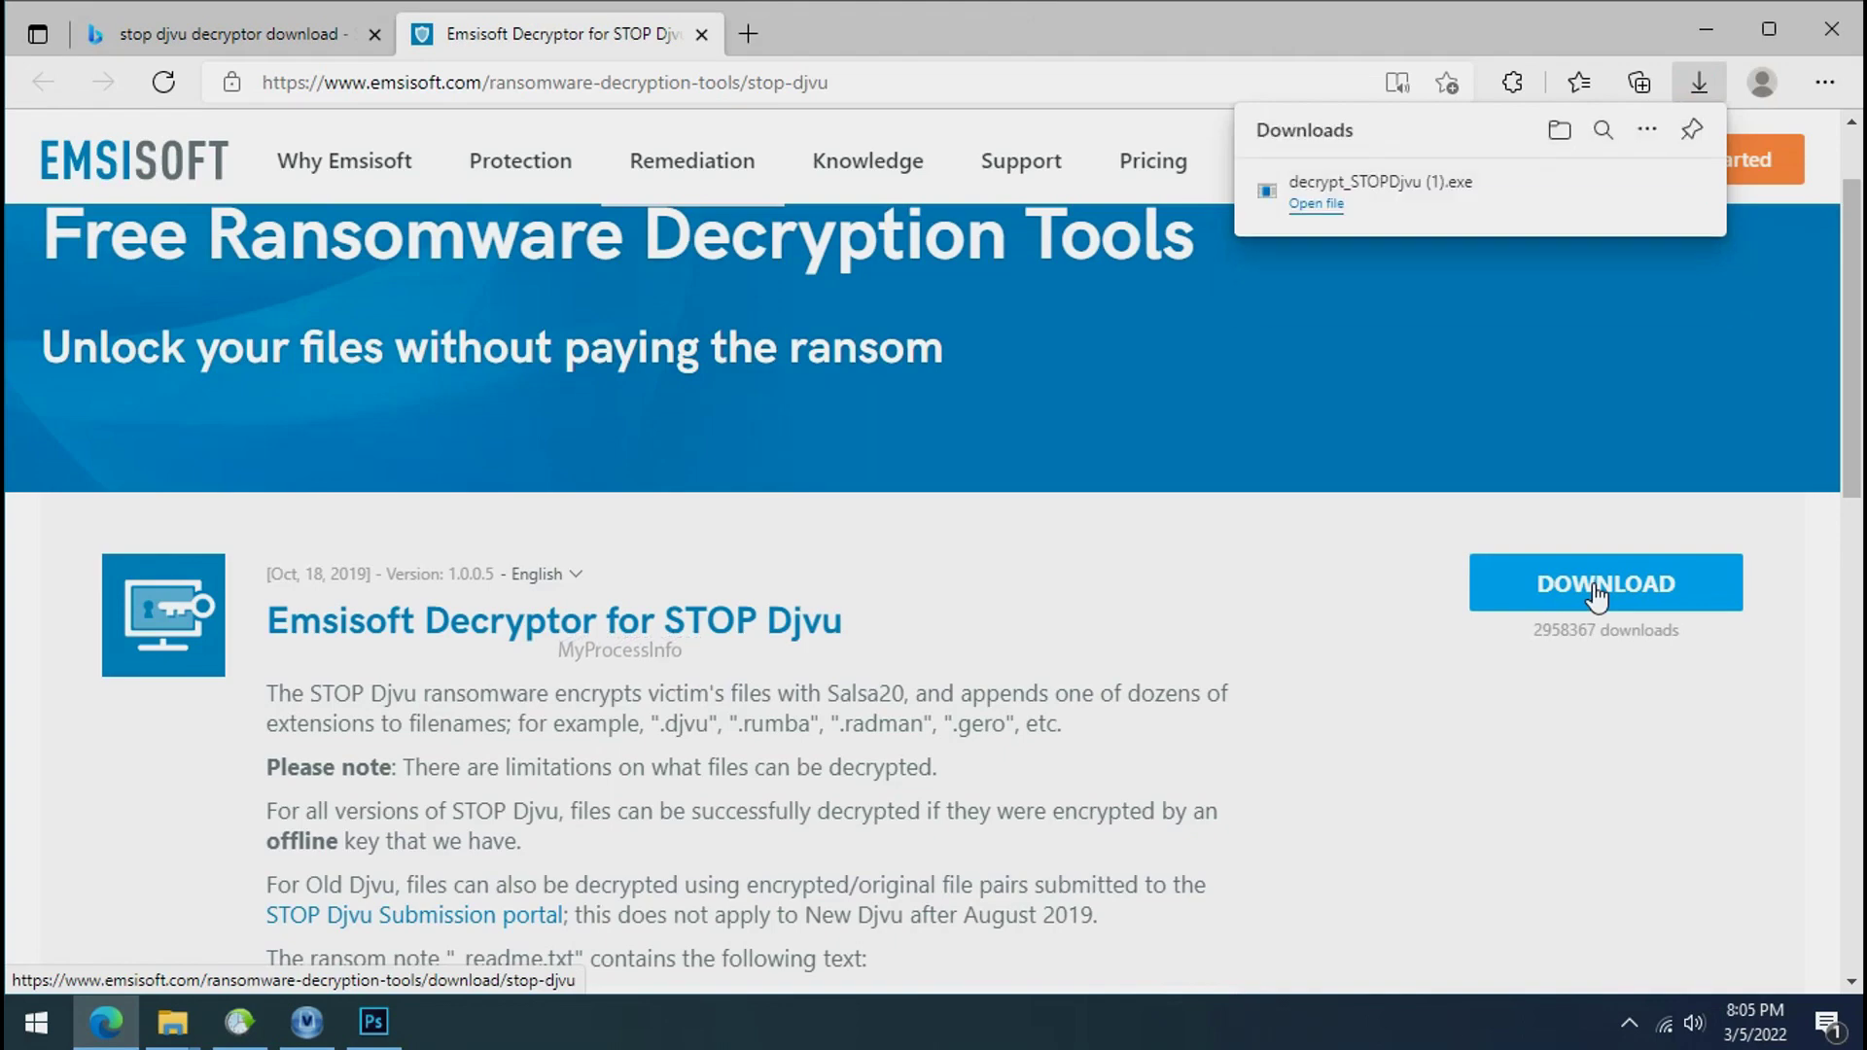
{"action": "left_click", "coordinate": [1820, 37]}
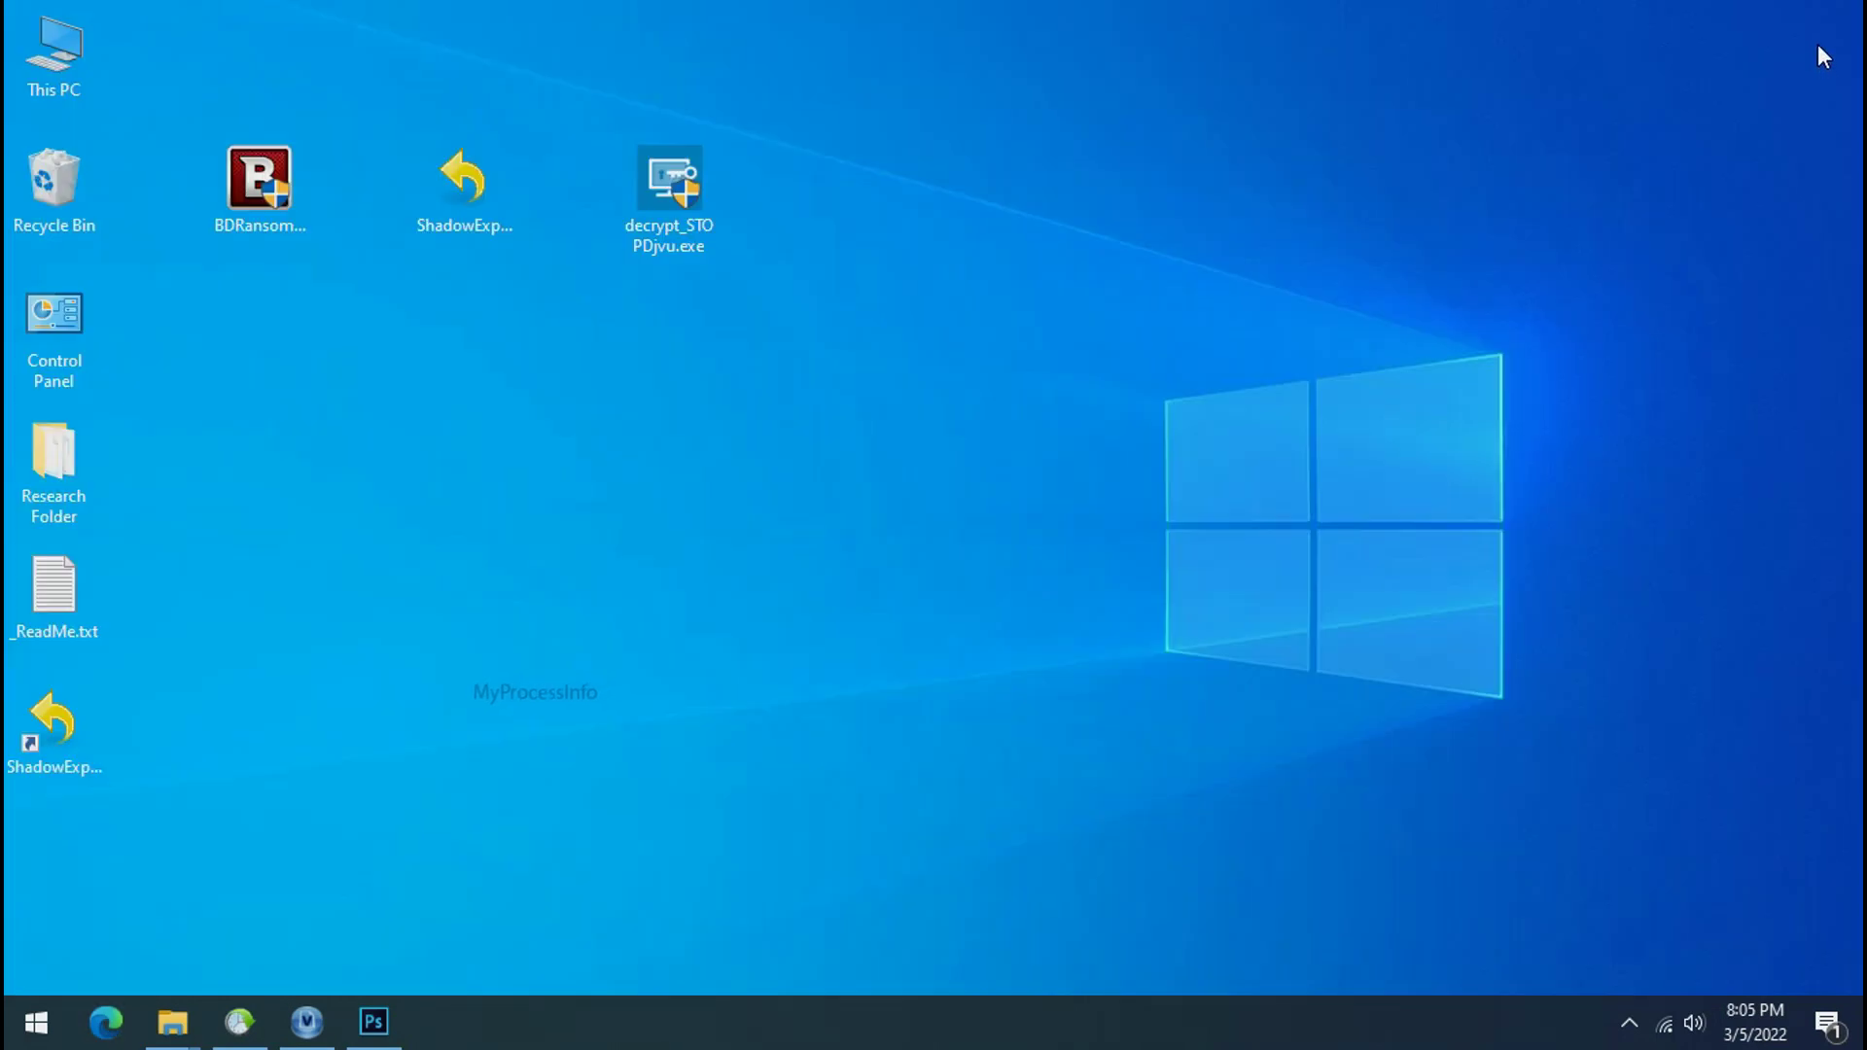
{"action": "double_click", "coordinate": [685, 192]}
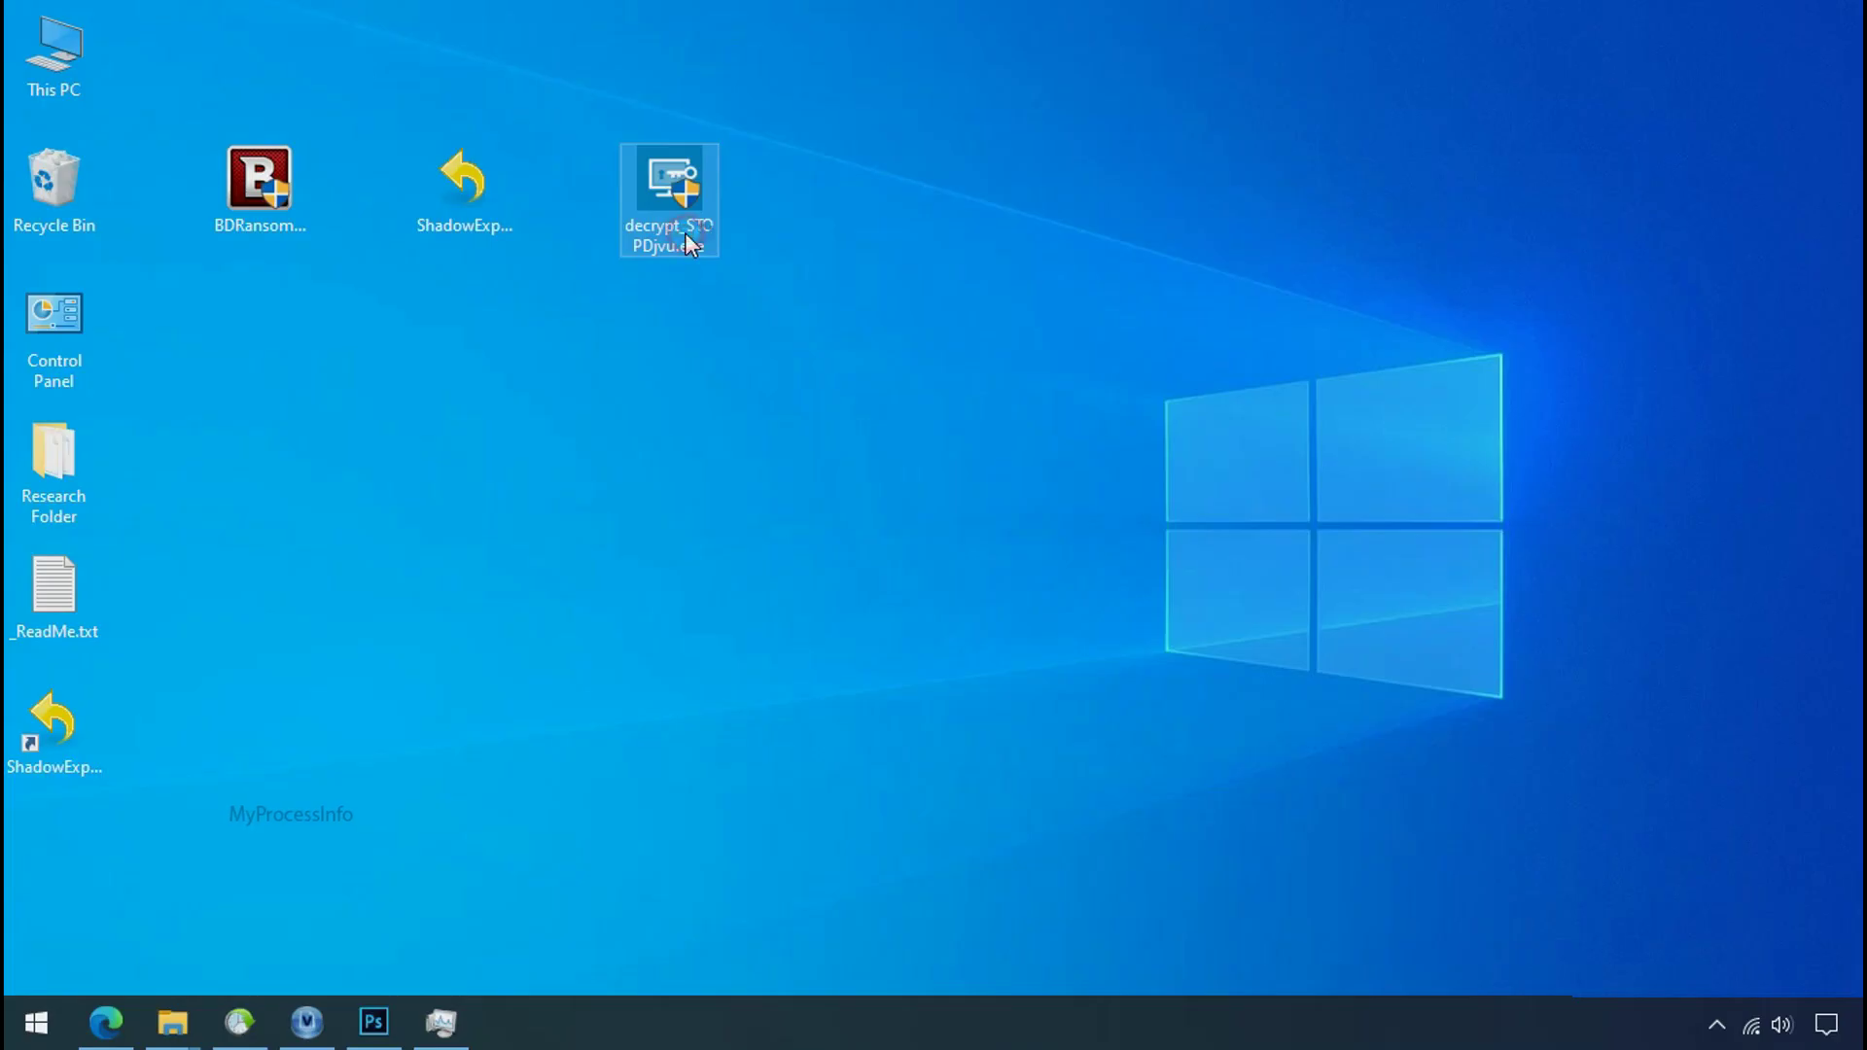
{"action": "double_click", "coordinate": [681, 230]}
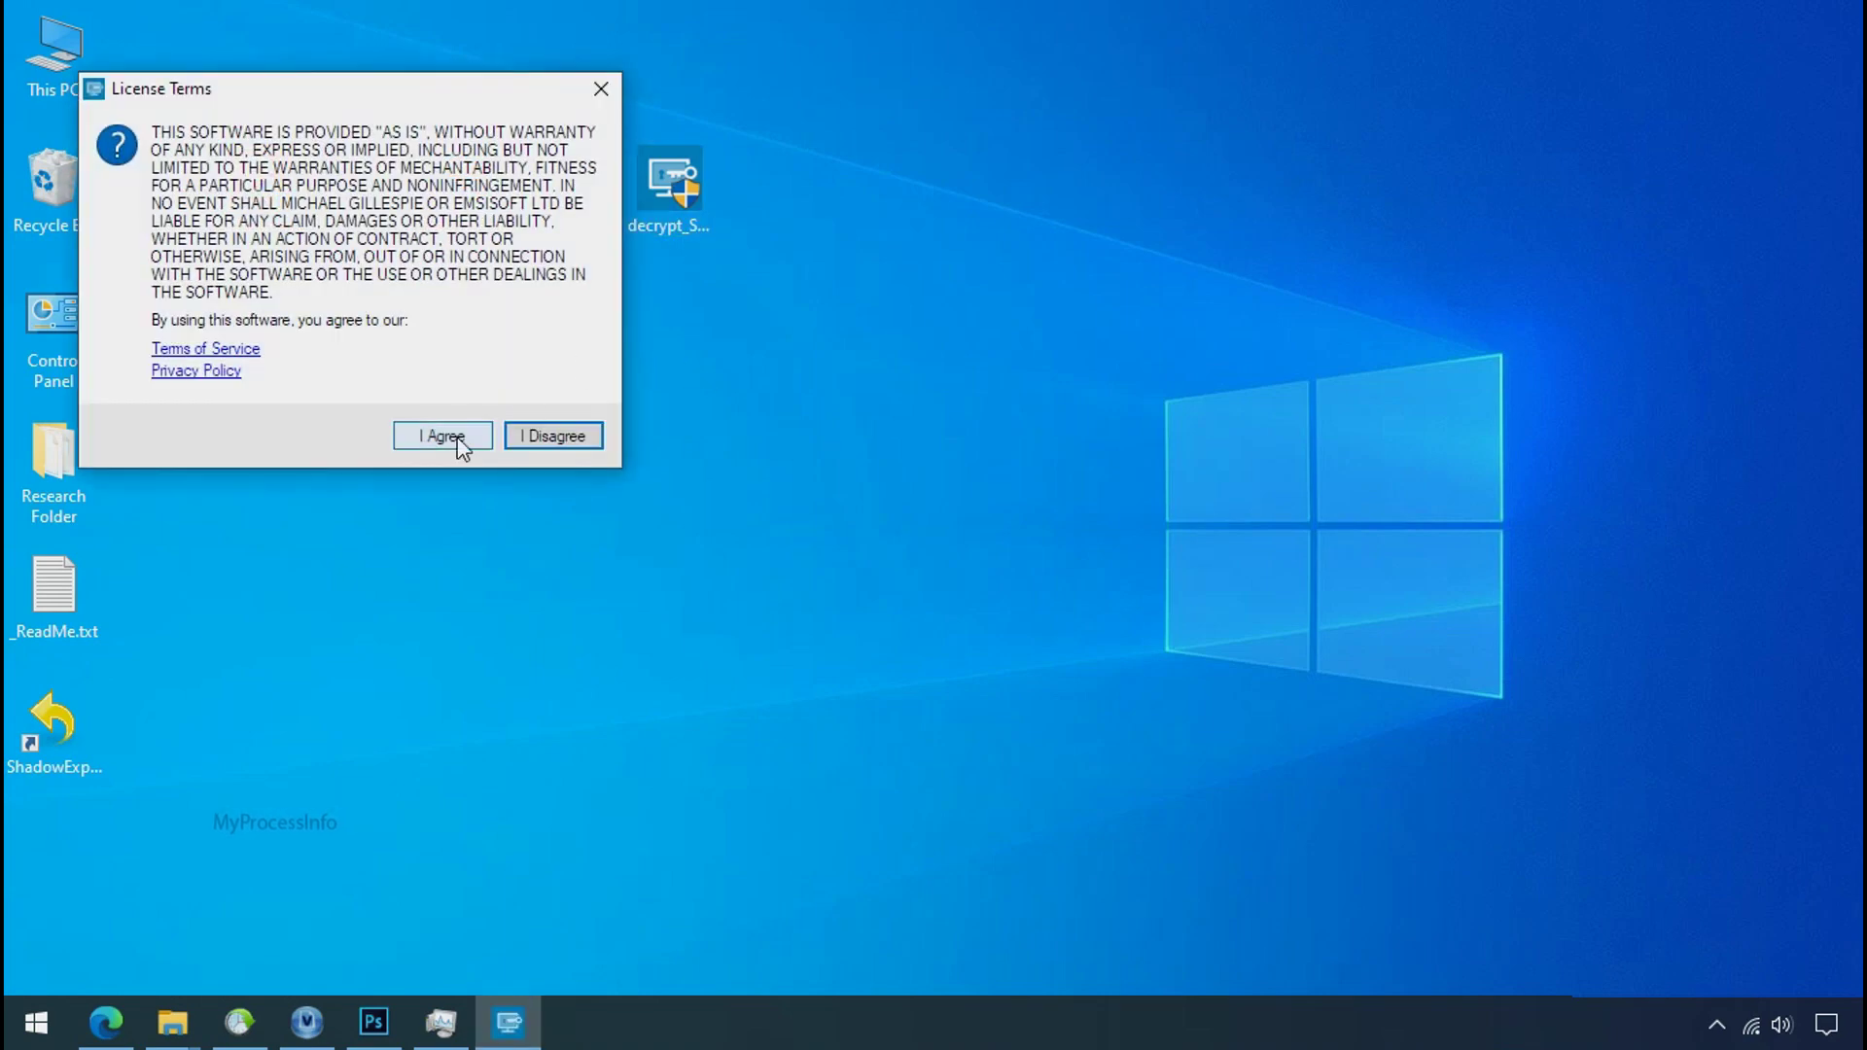
Accept the license terms and disclaimer, and clear the preset drive list
{"action": "left_click", "coordinate": [445, 445]}
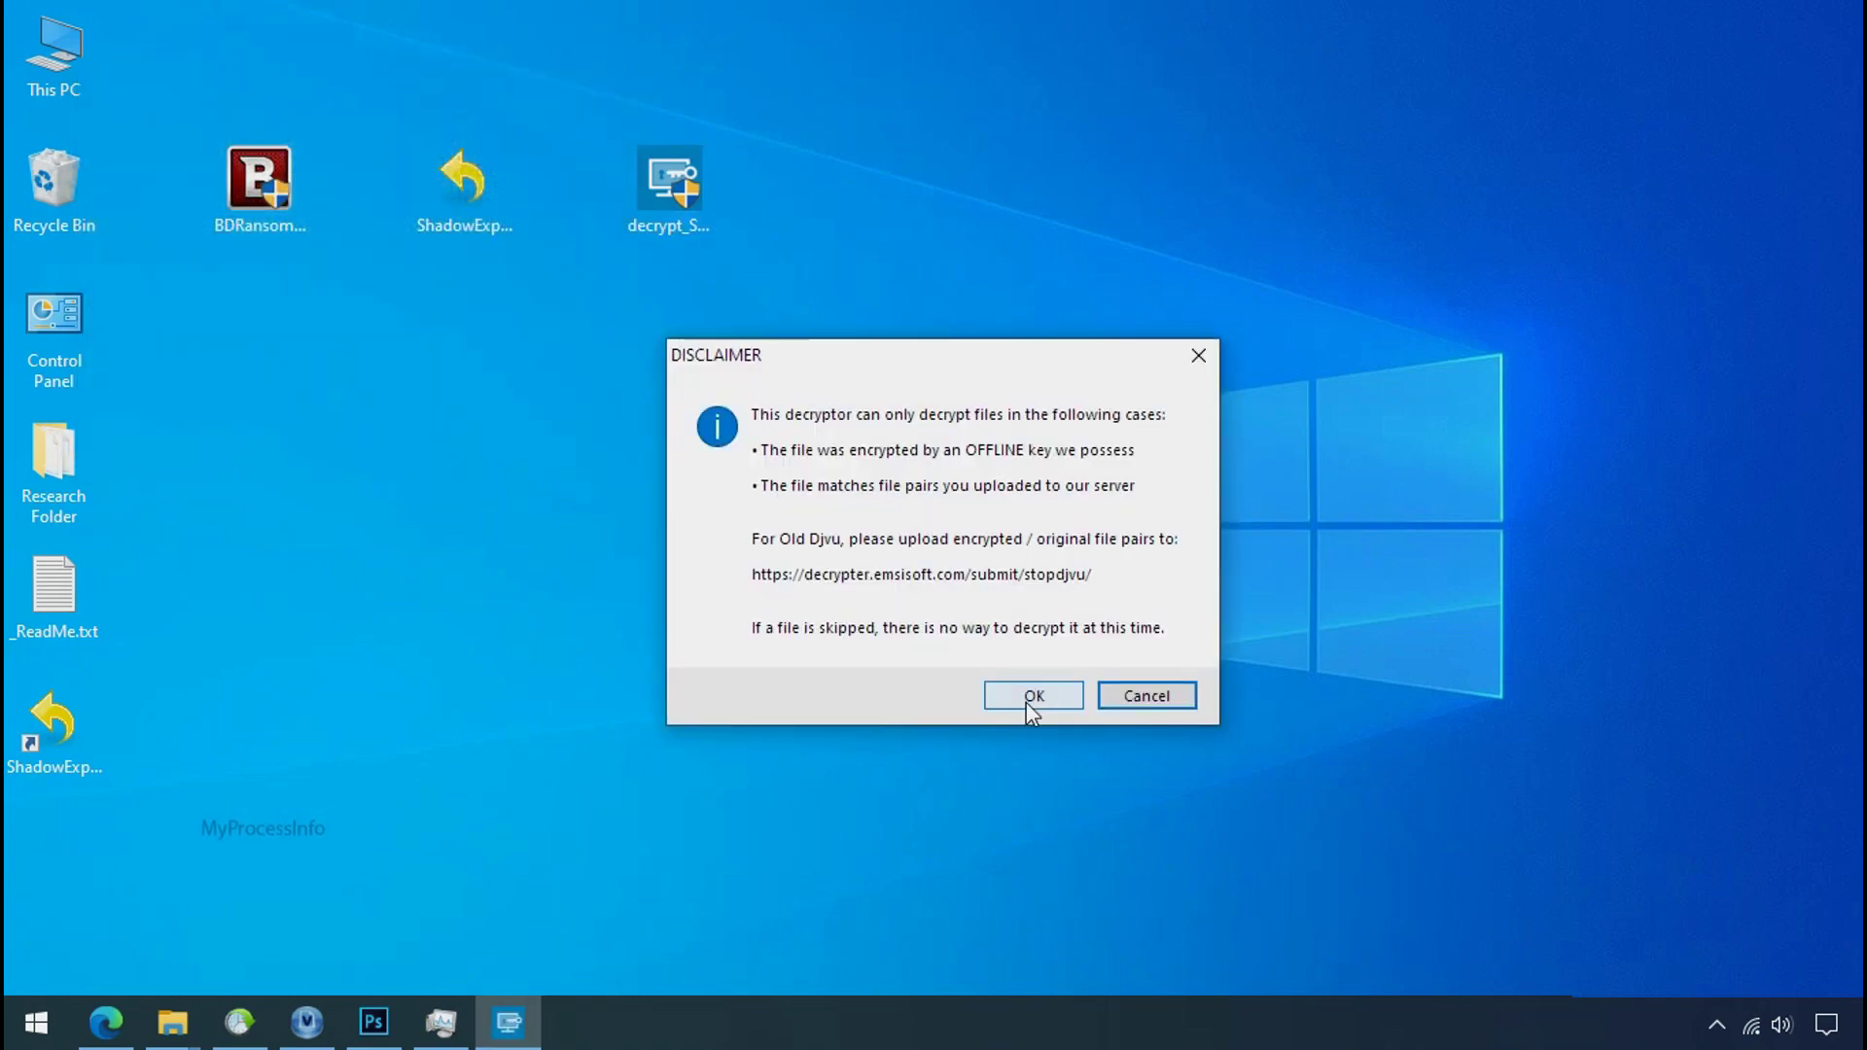
{"action": "left_click", "coordinate": [1031, 696]}
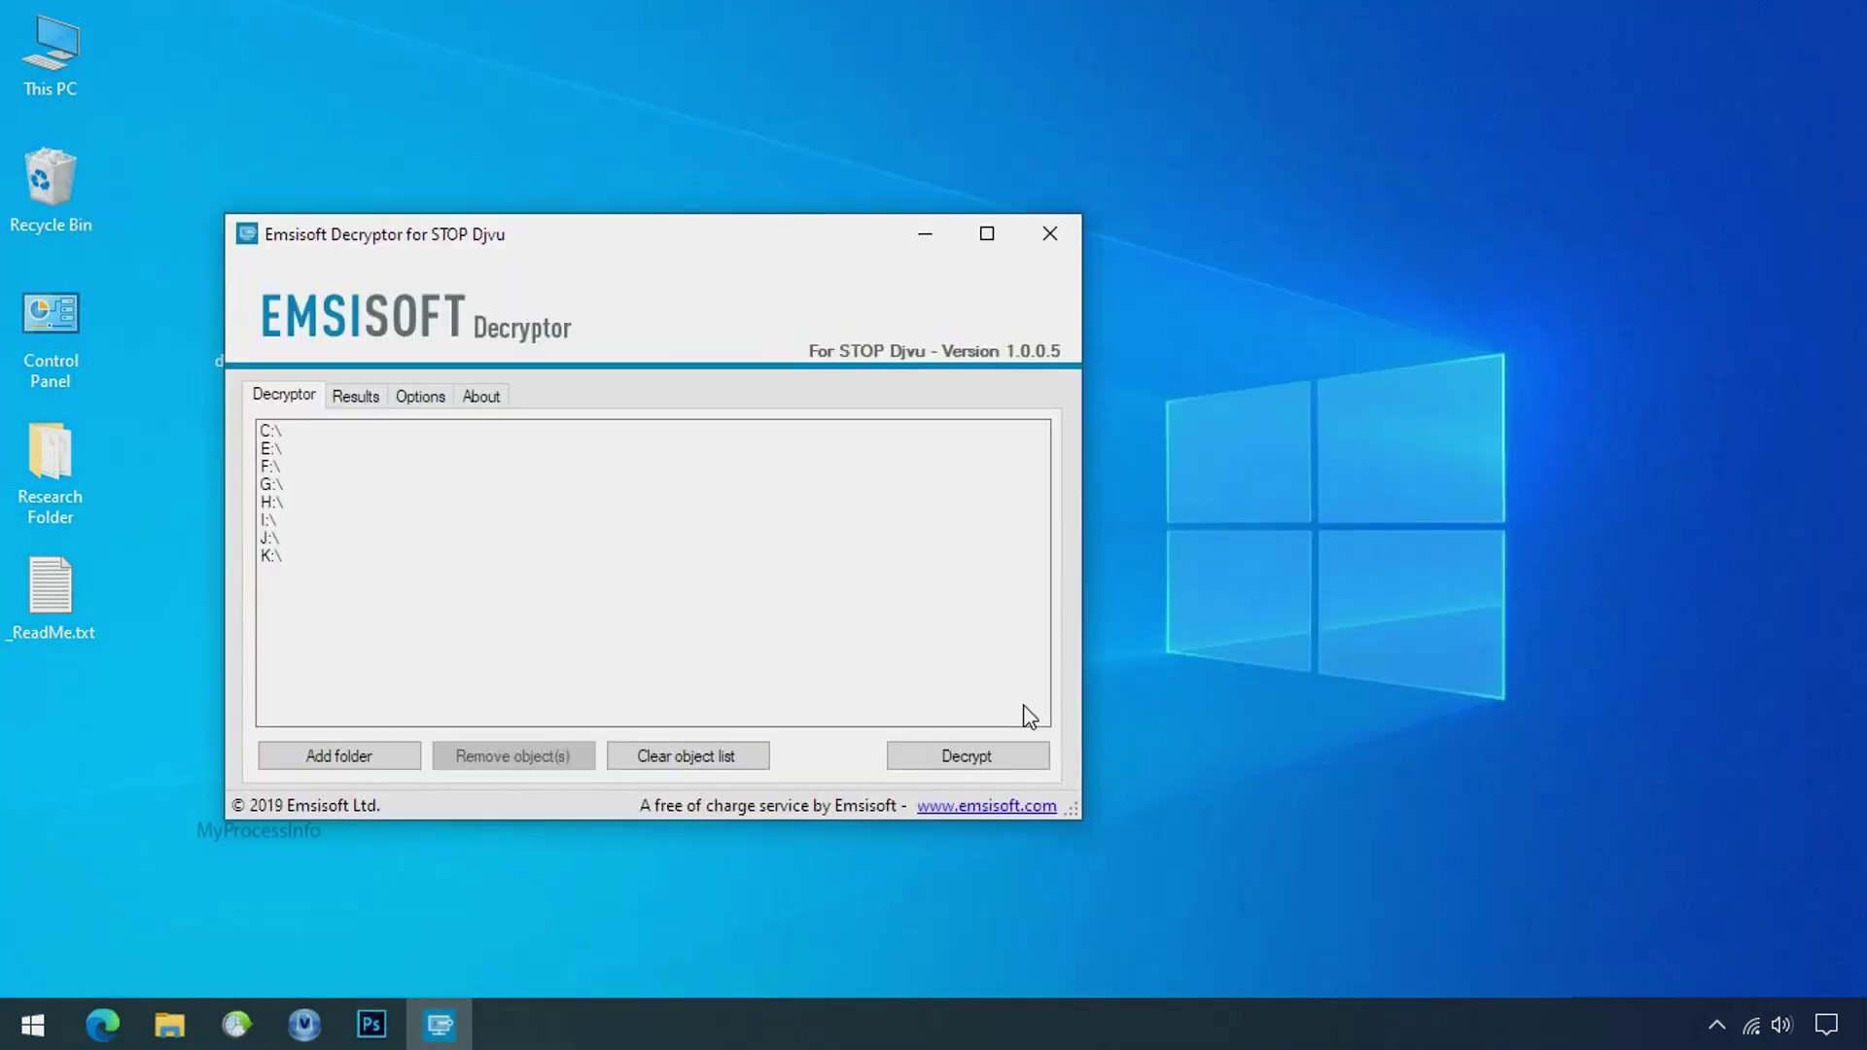
{"action": "left_click", "coordinate": [698, 765]}
Add the Desktop's Research Folder as the only target and start decrypting
{"action": "left_click", "coordinate": [337, 755]}
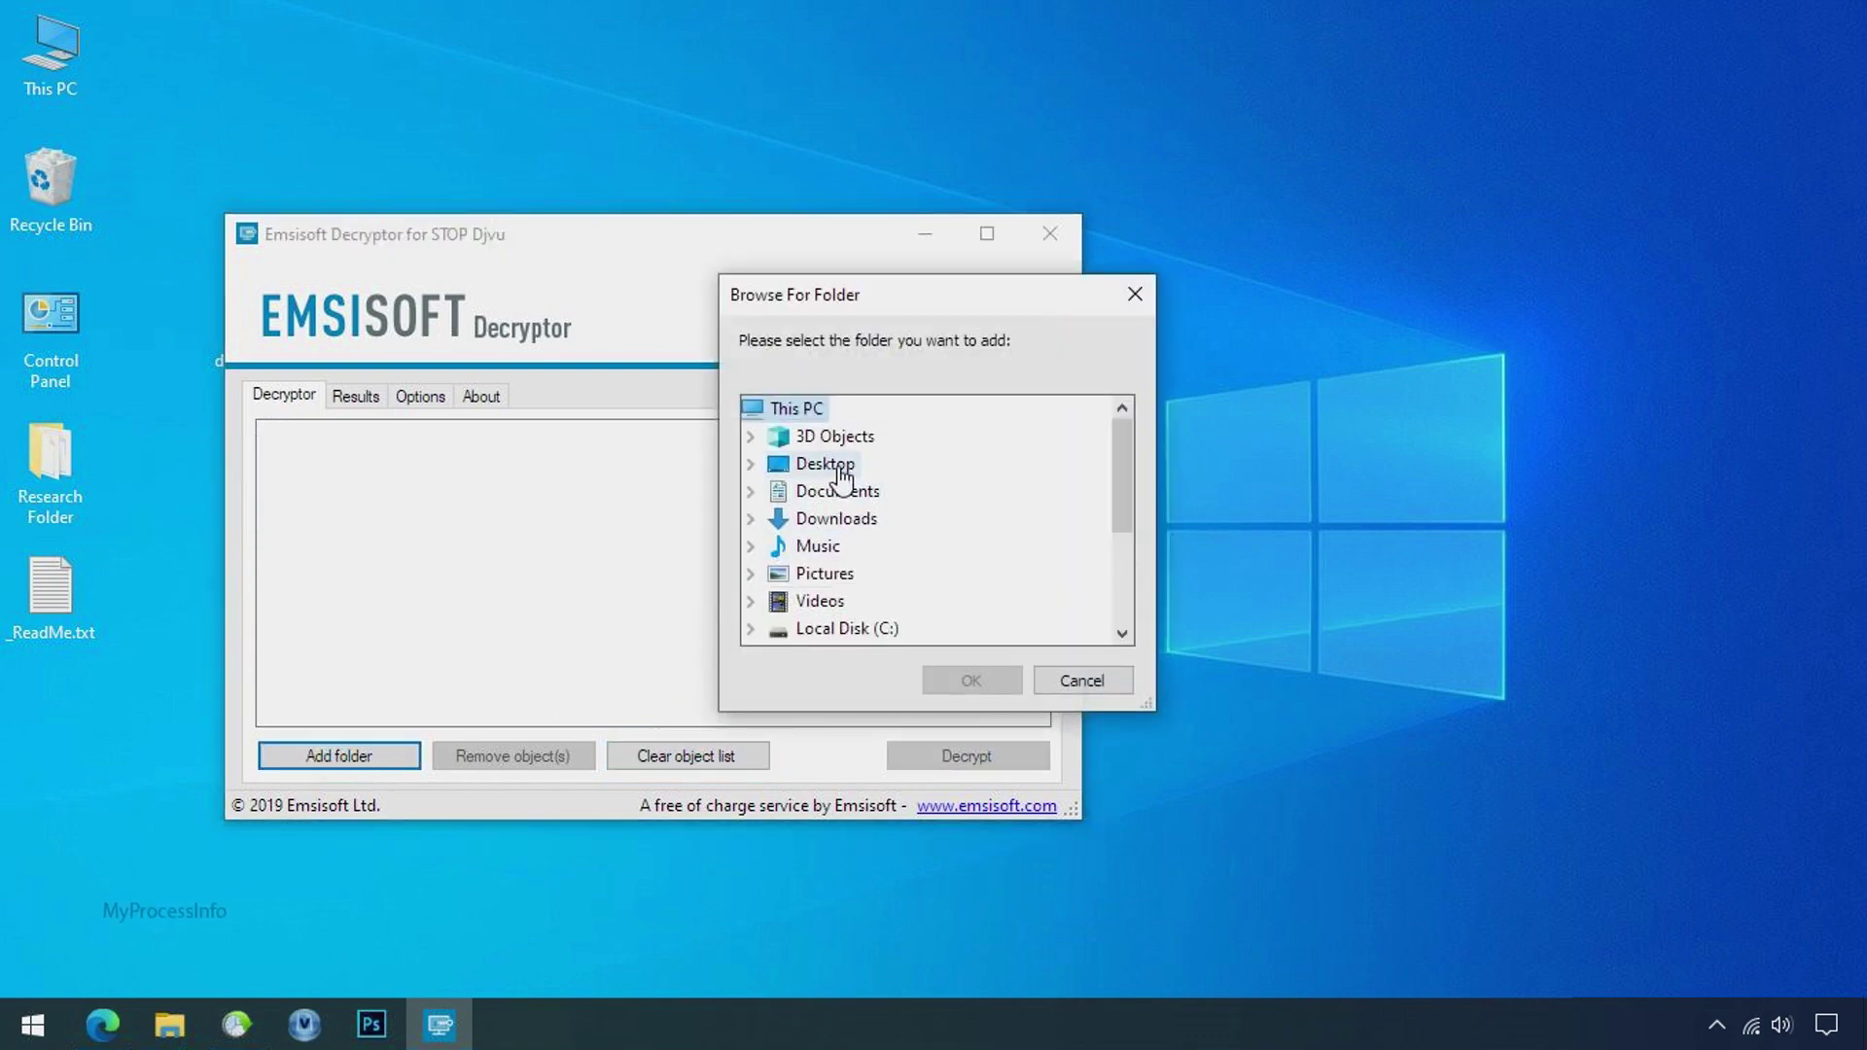
{"action": "double_click", "coordinate": [826, 464]}
{"action": "left_click", "coordinate": [878, 491]}
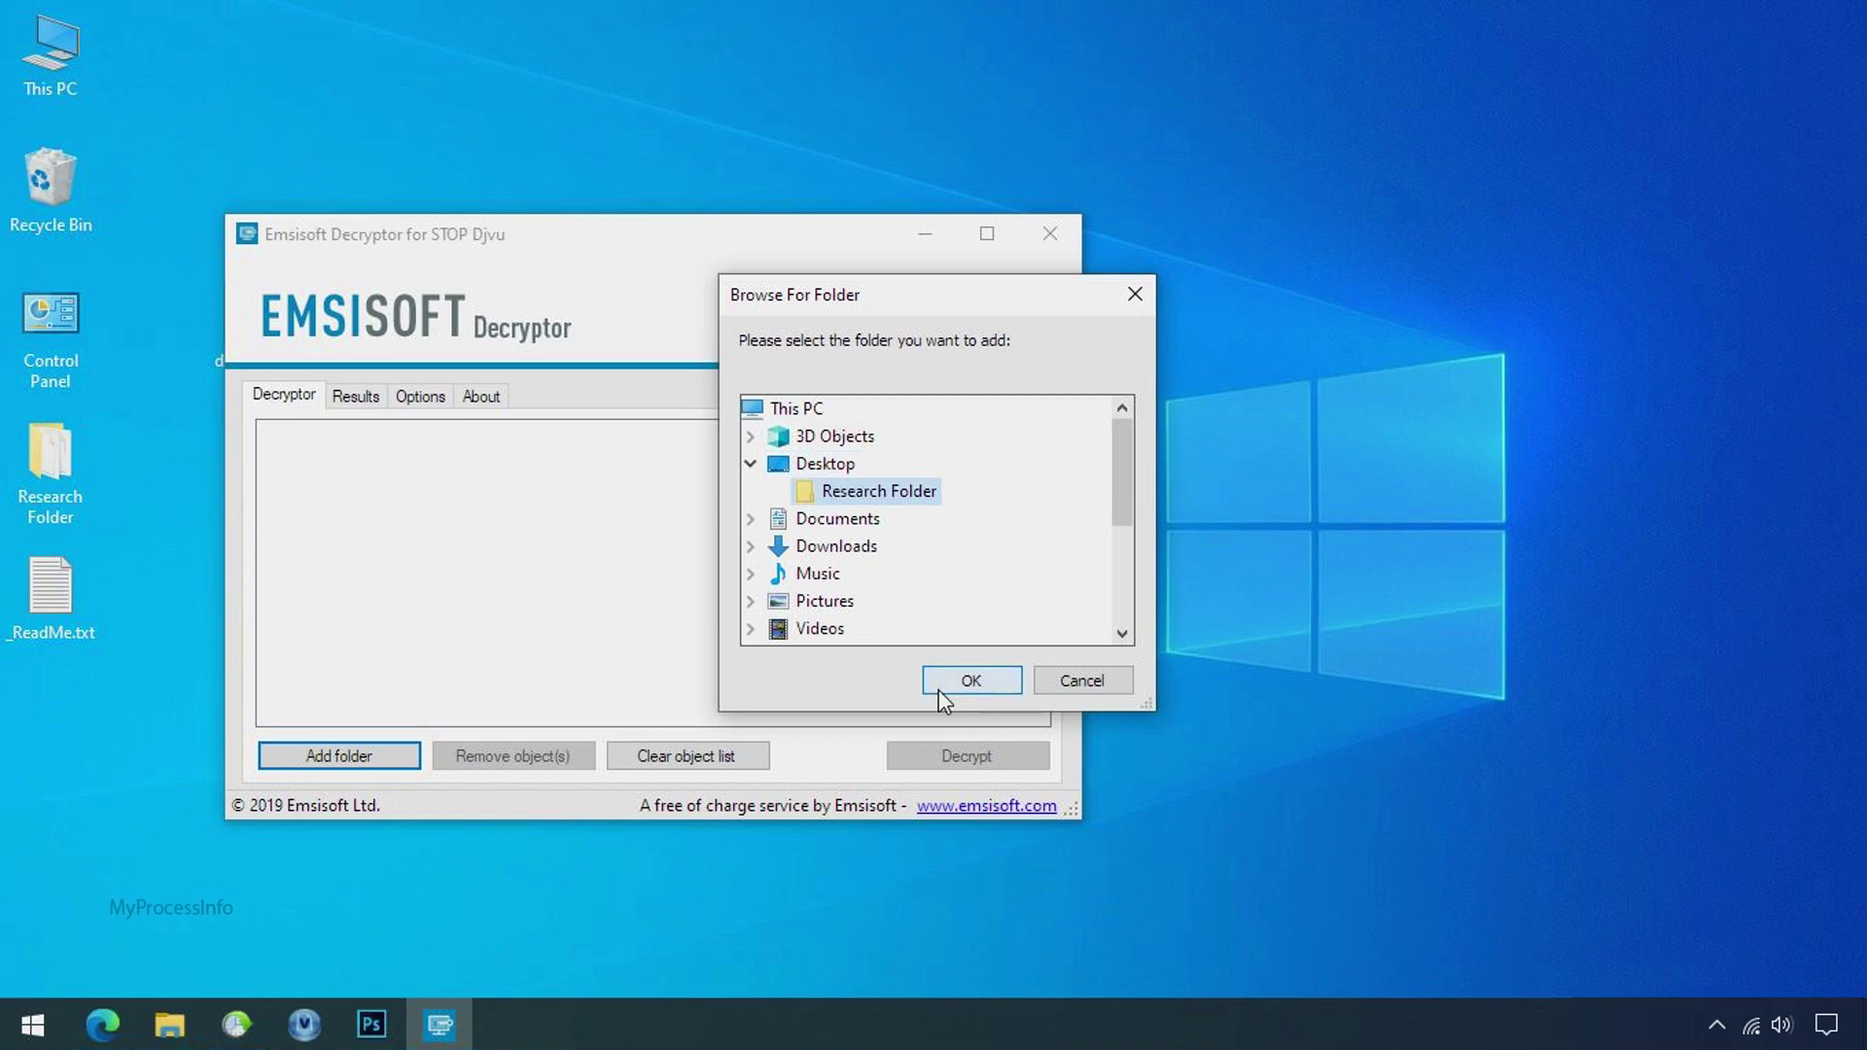
{"action": "left_click", "coordinate": [938, 691]}
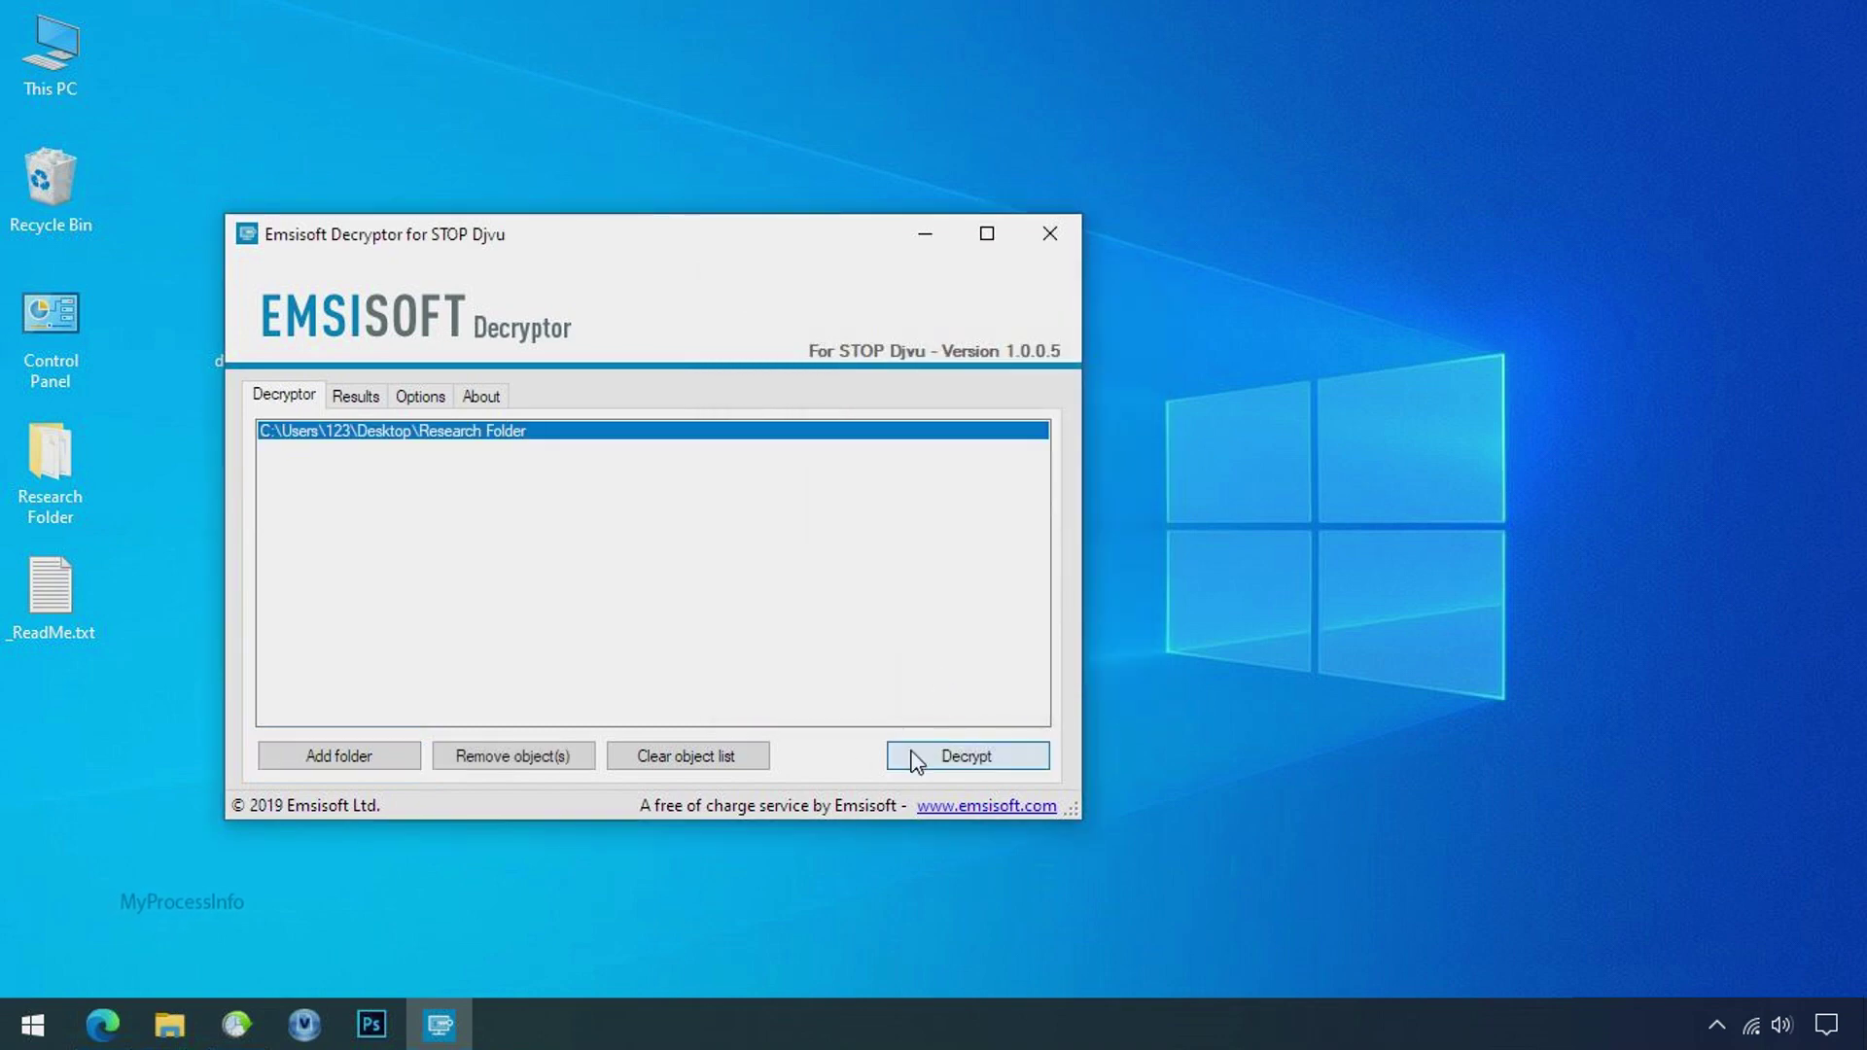
{"action": "left_click", "coordinate": [967, 763]}
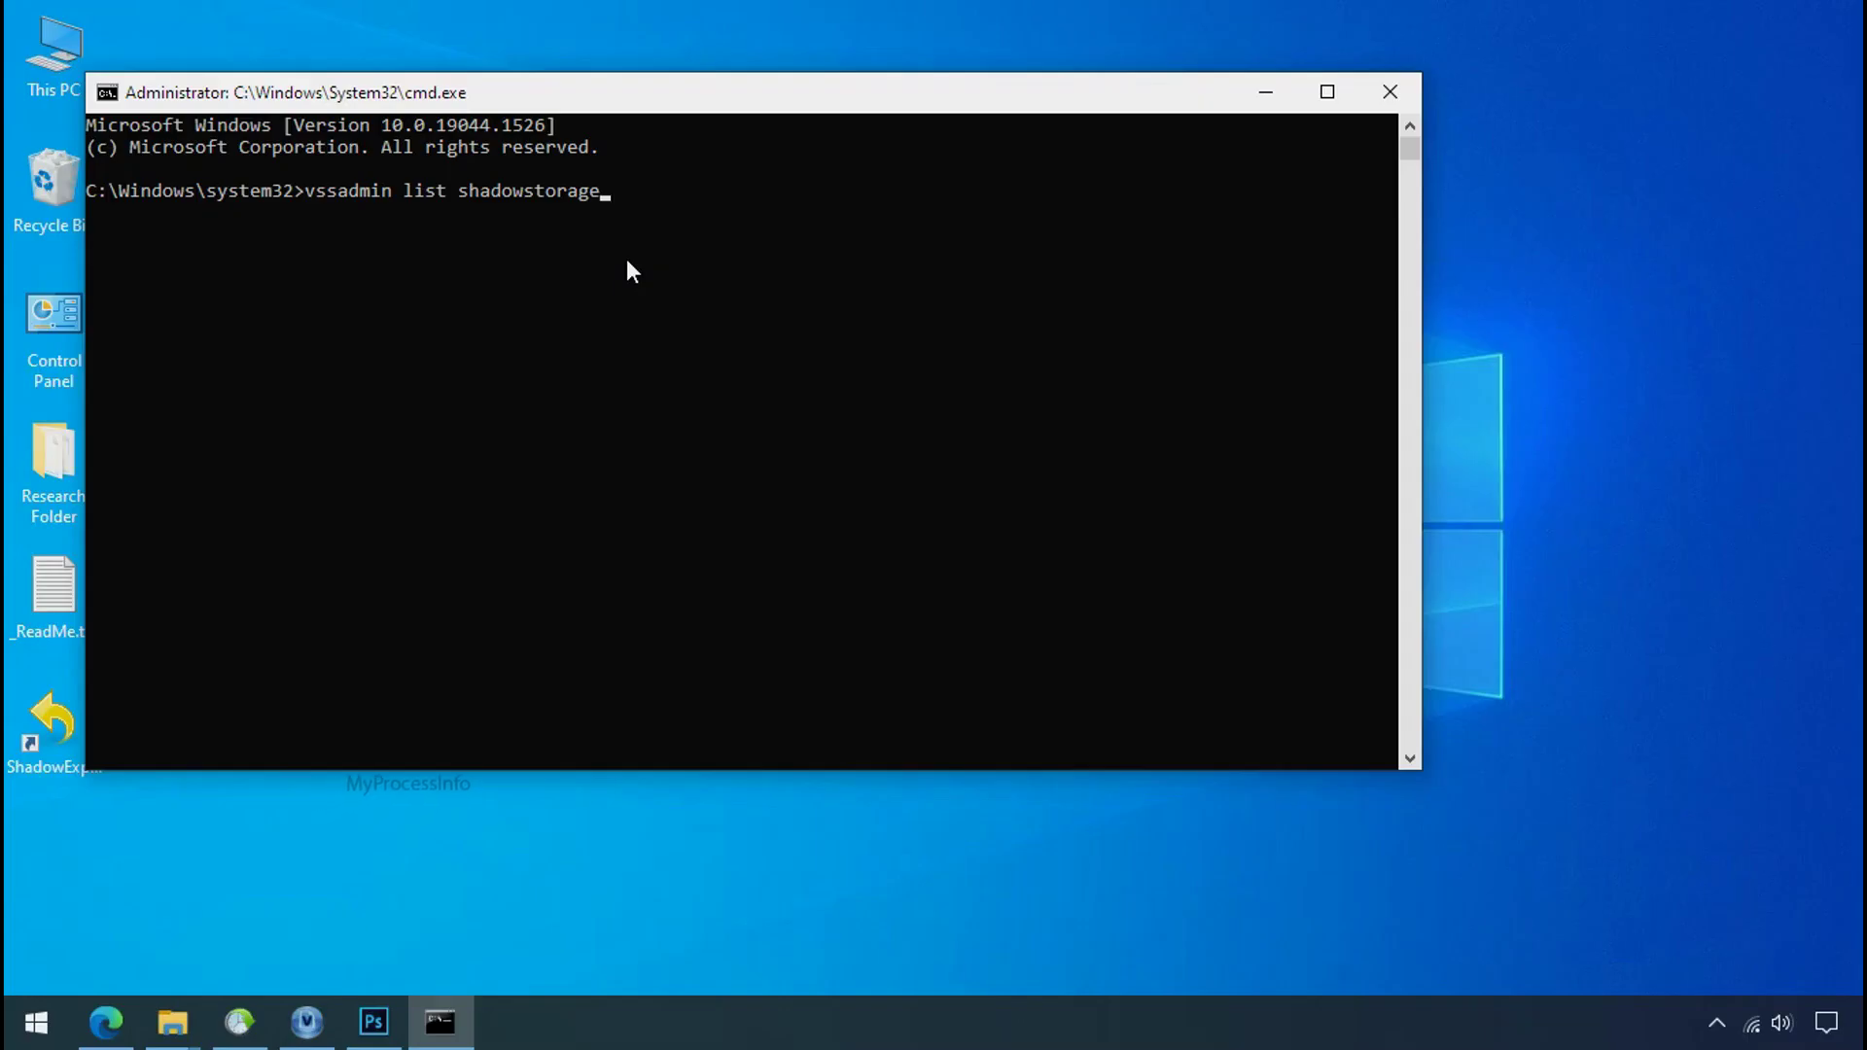
Run vssadmin list shadowstorage to show the C: shadow storage usage
{"action": "key", "text": "Return"}
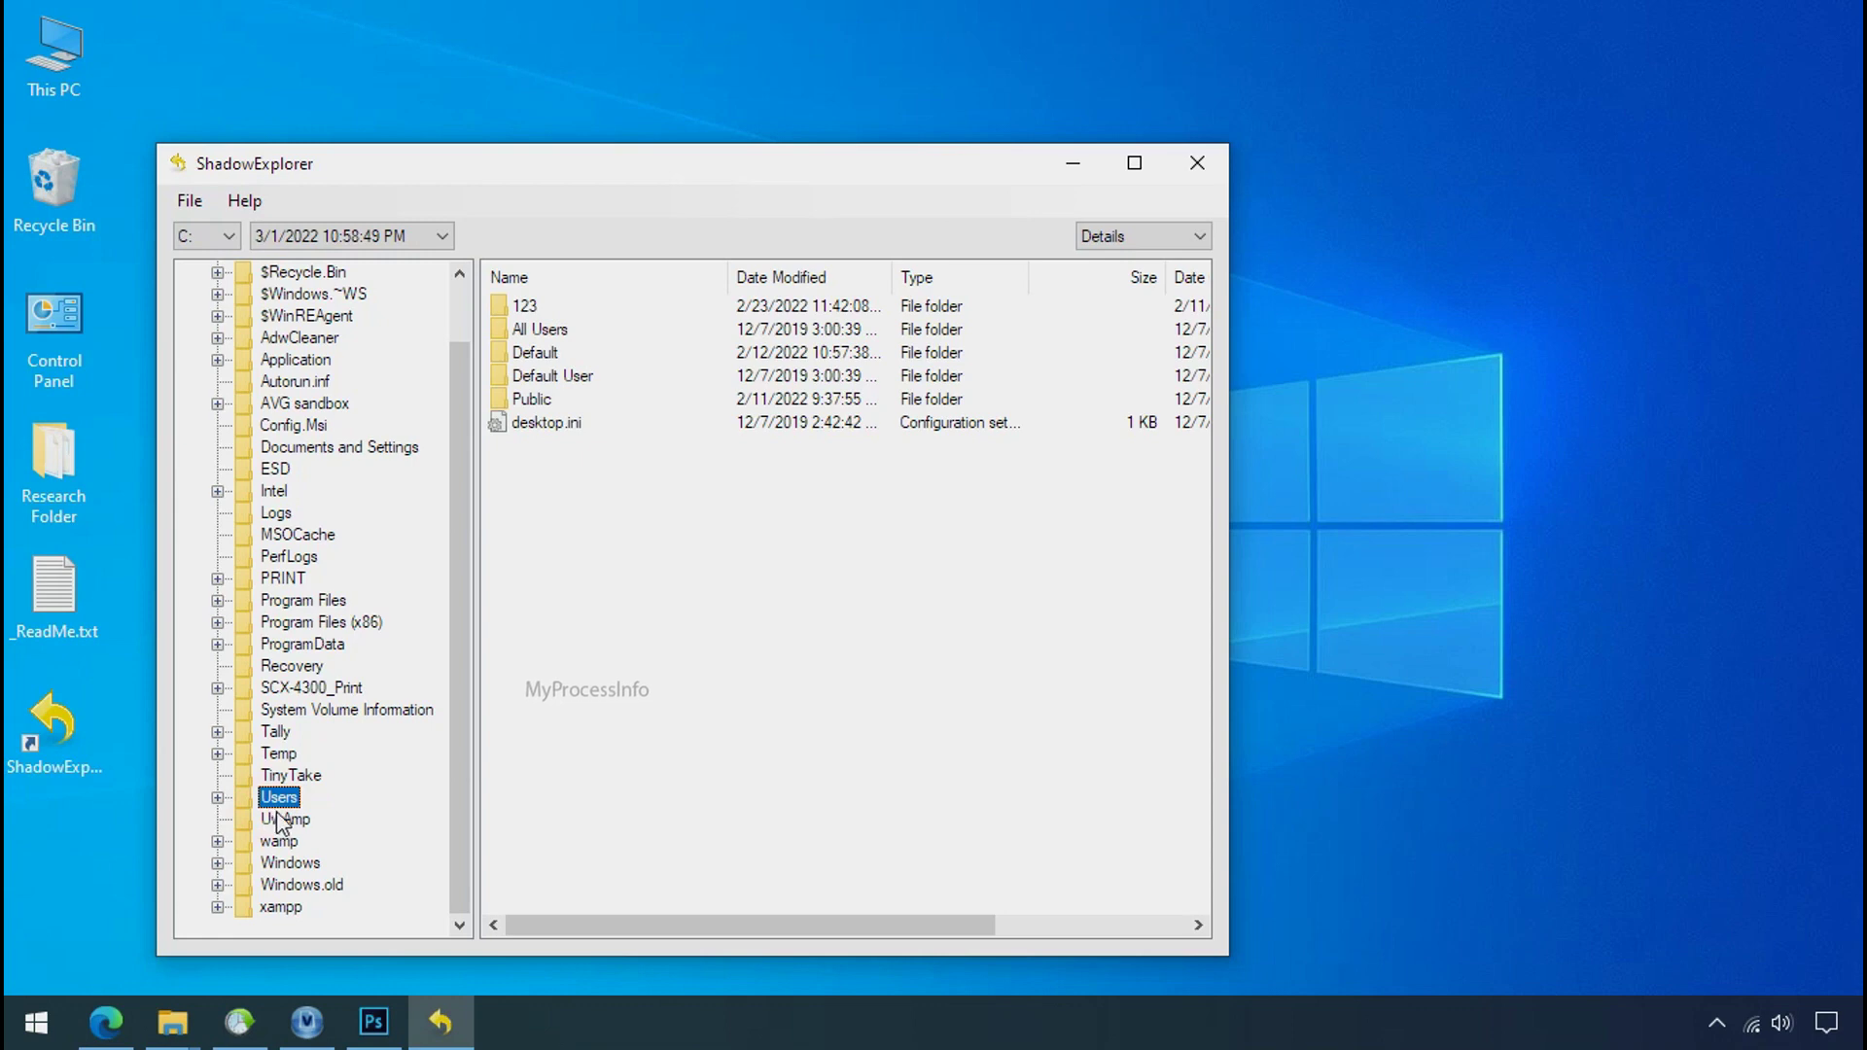
{"action": "double_click", "coordinate": [526, 305]}
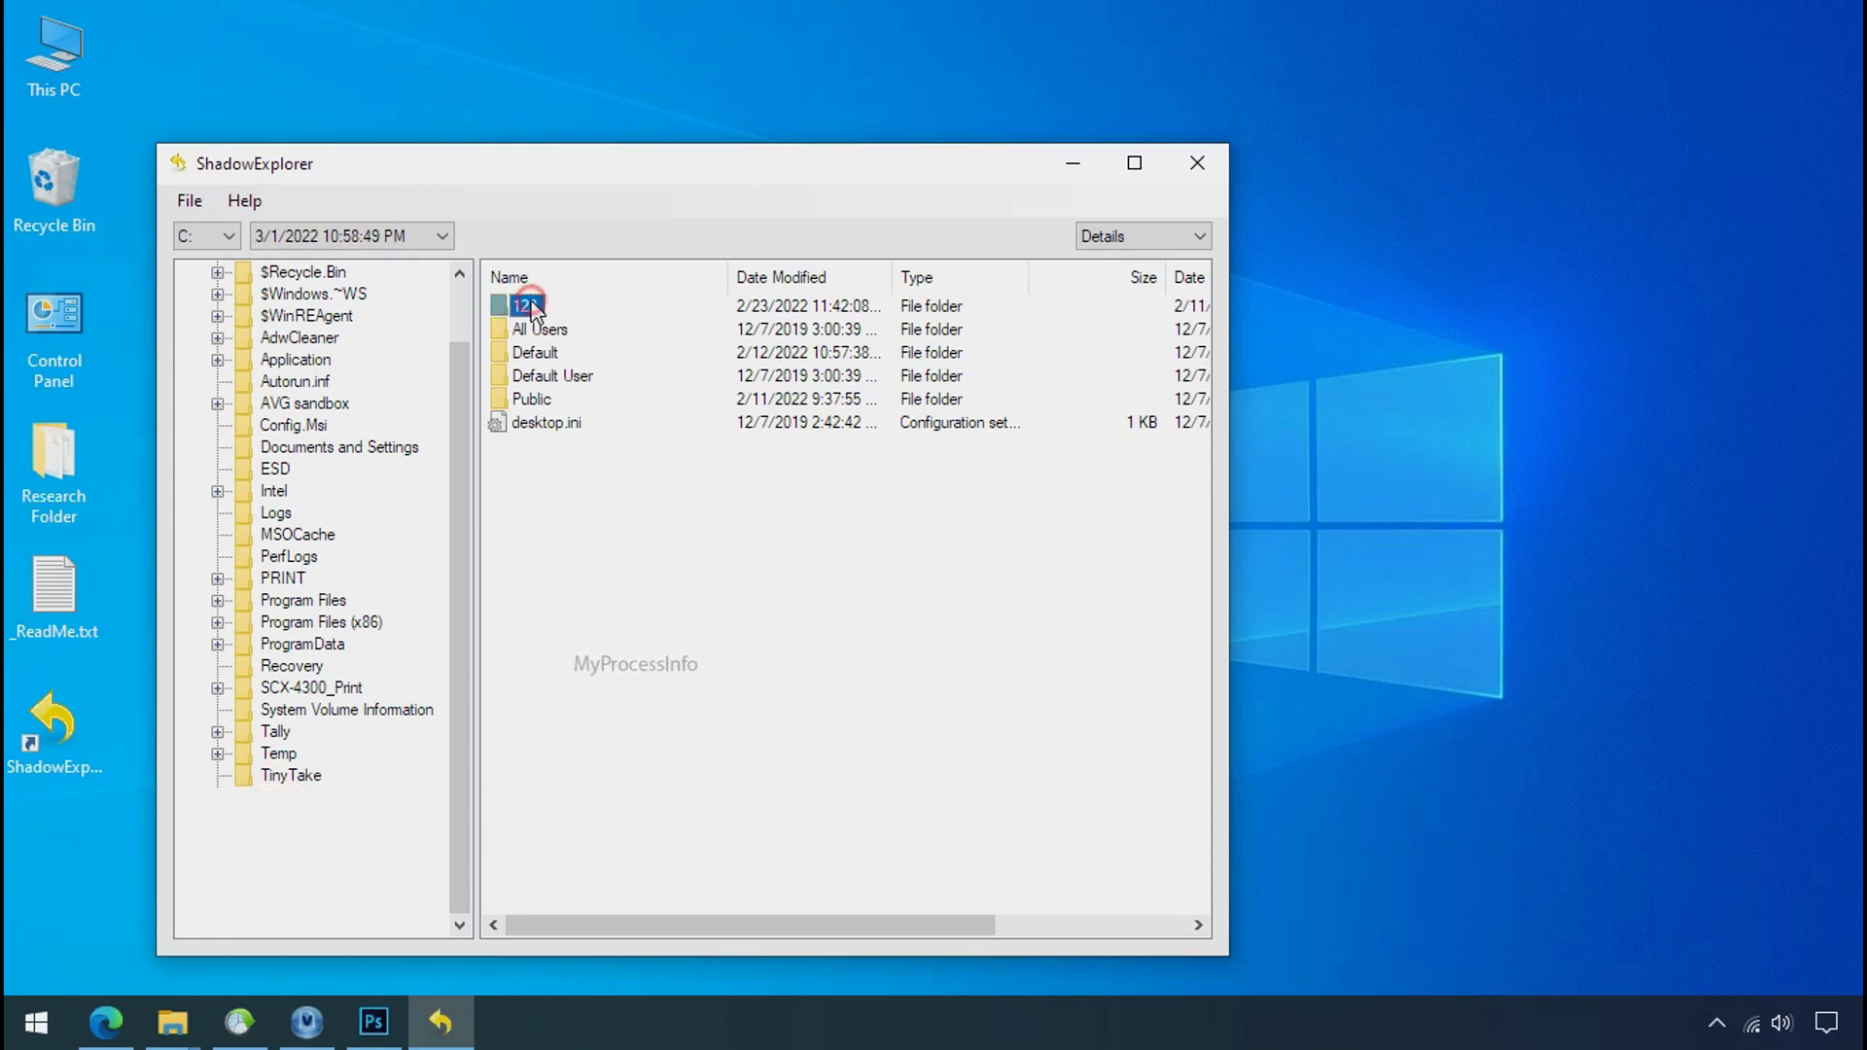
{"action": "double_click", "coordinate": [542, 421]}
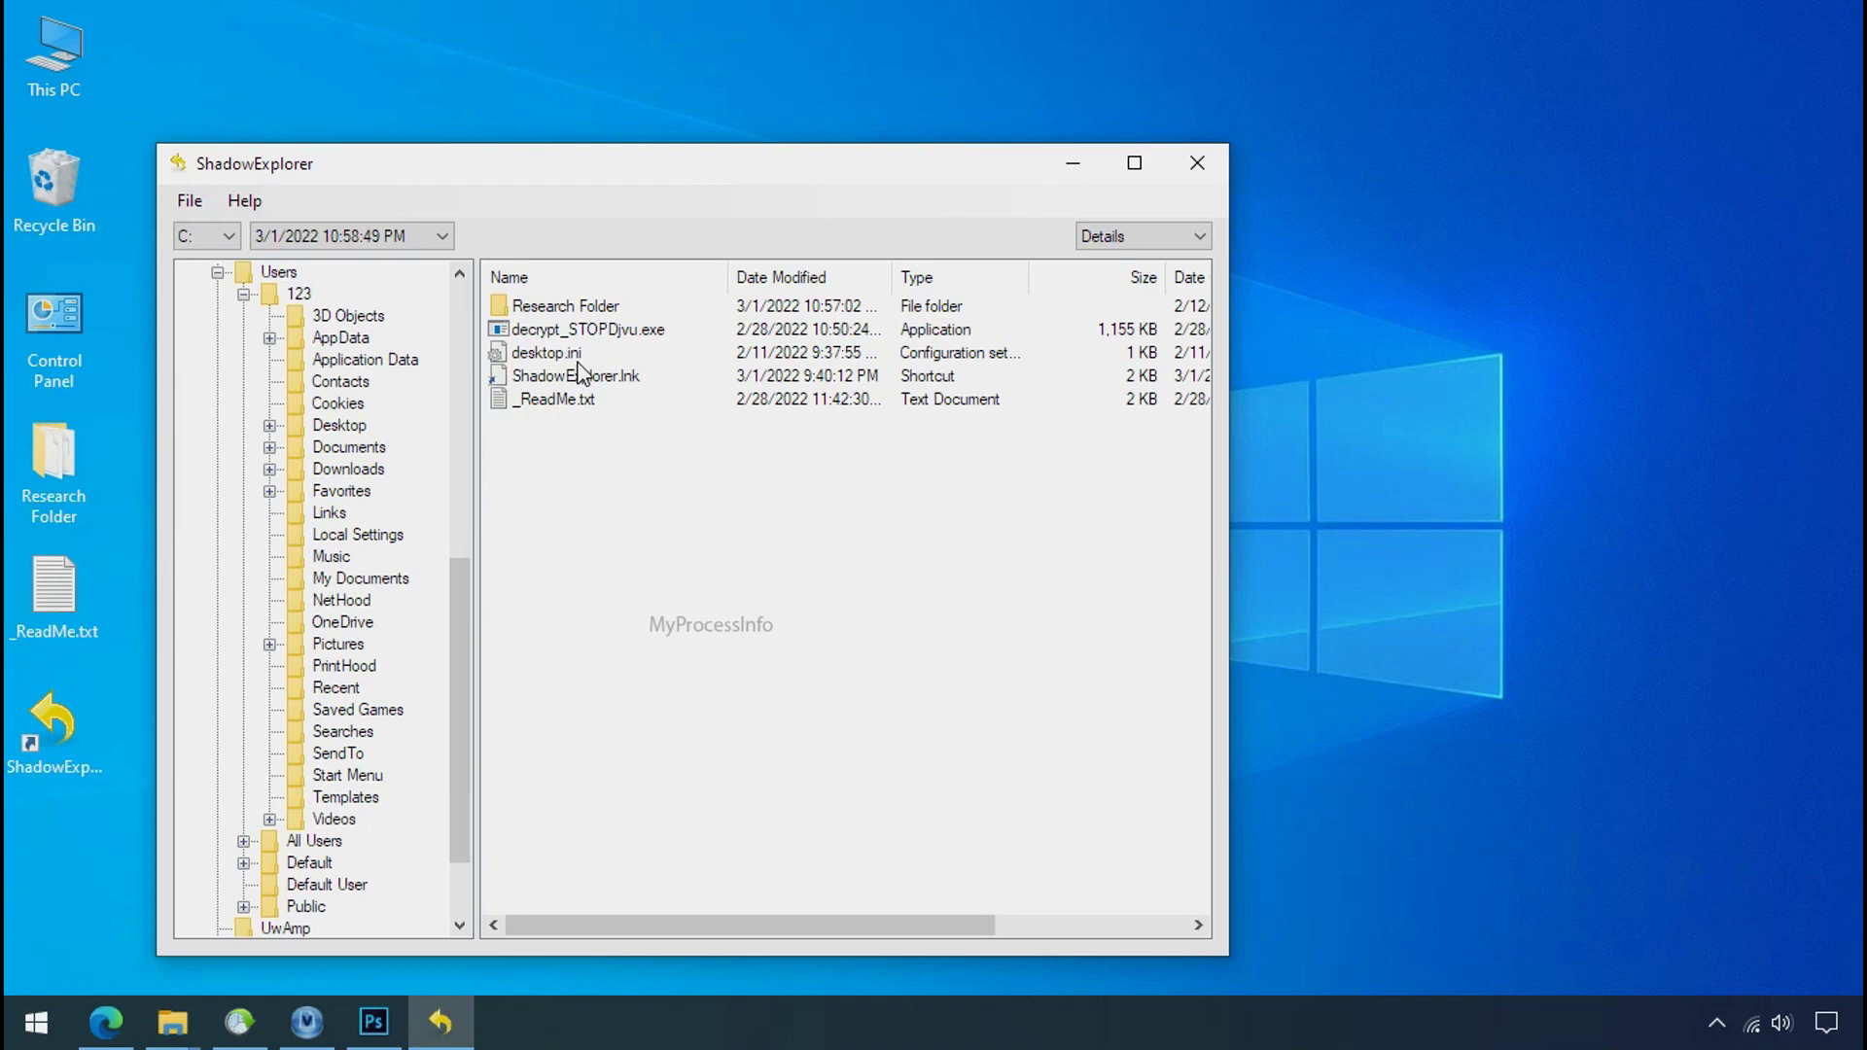
{"action": "right_click", "coordinate": [587, 307]}
{"action": "left_click", "coordinate": [611, 328]}
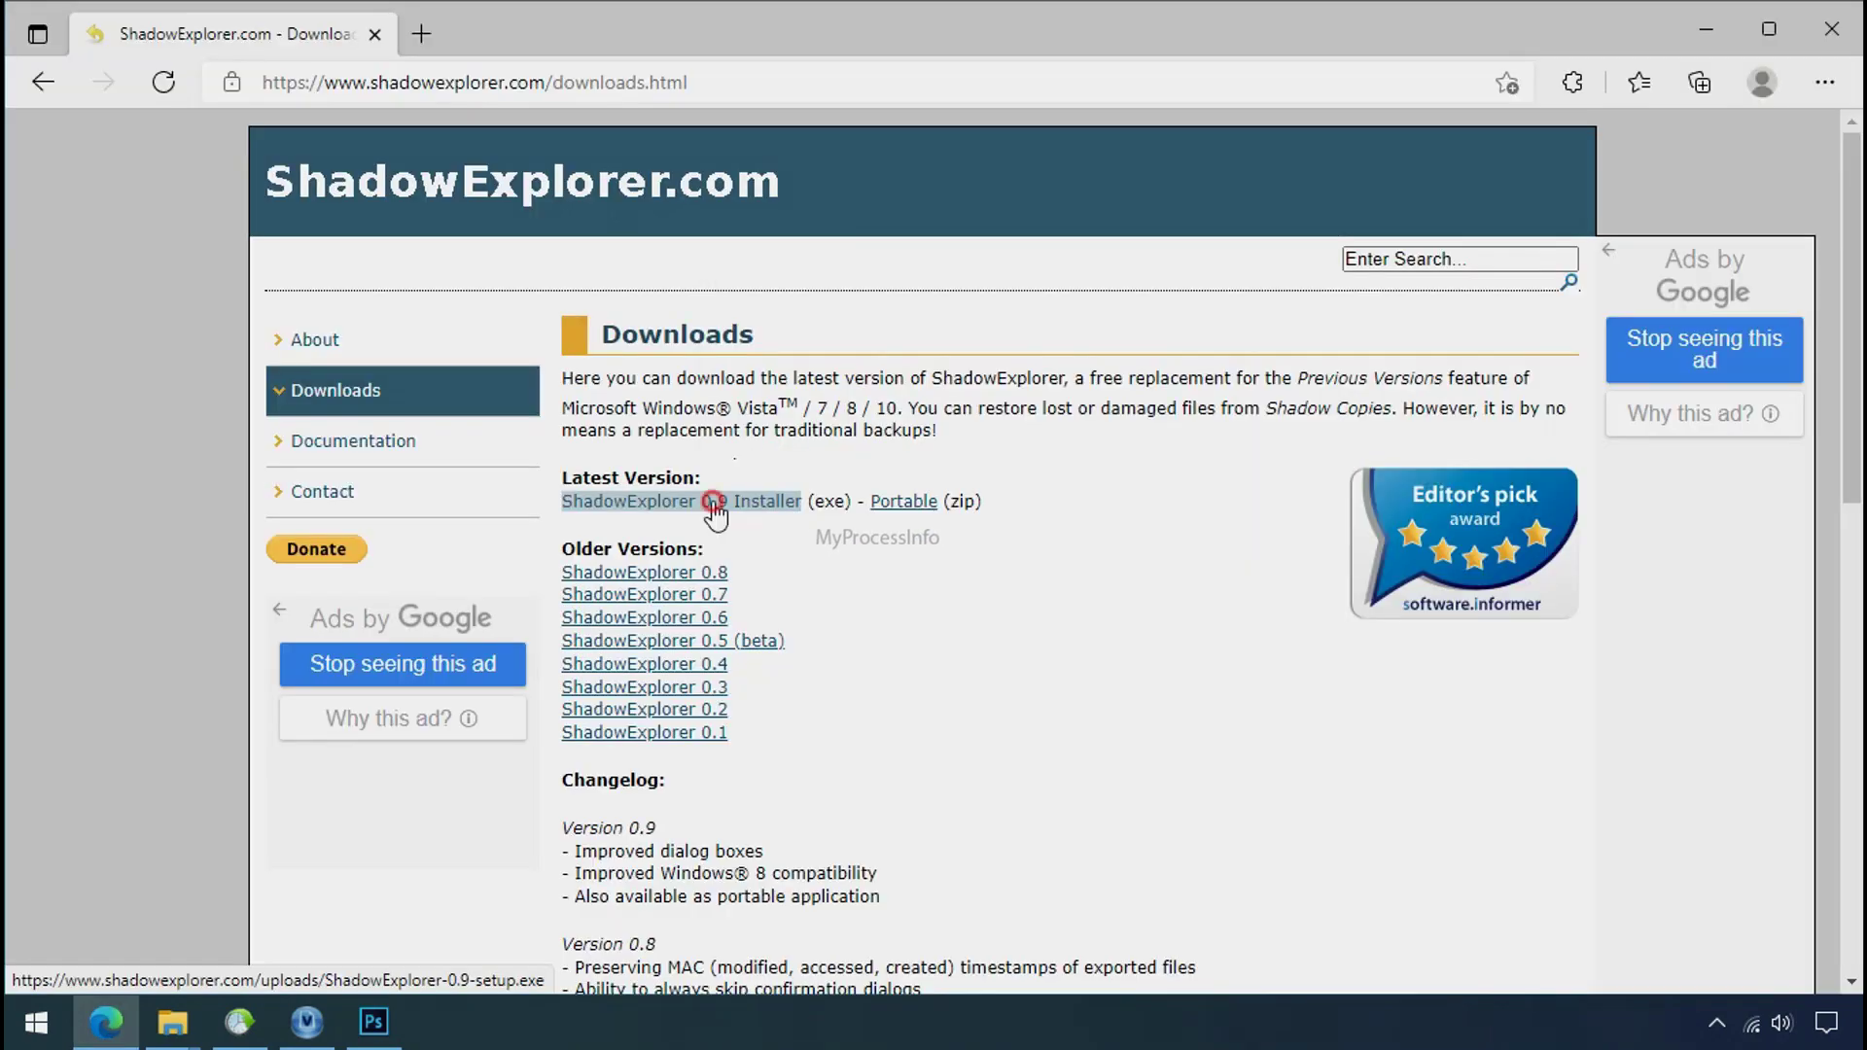
{"action": "left_click", "coordinate": [719, 500]}
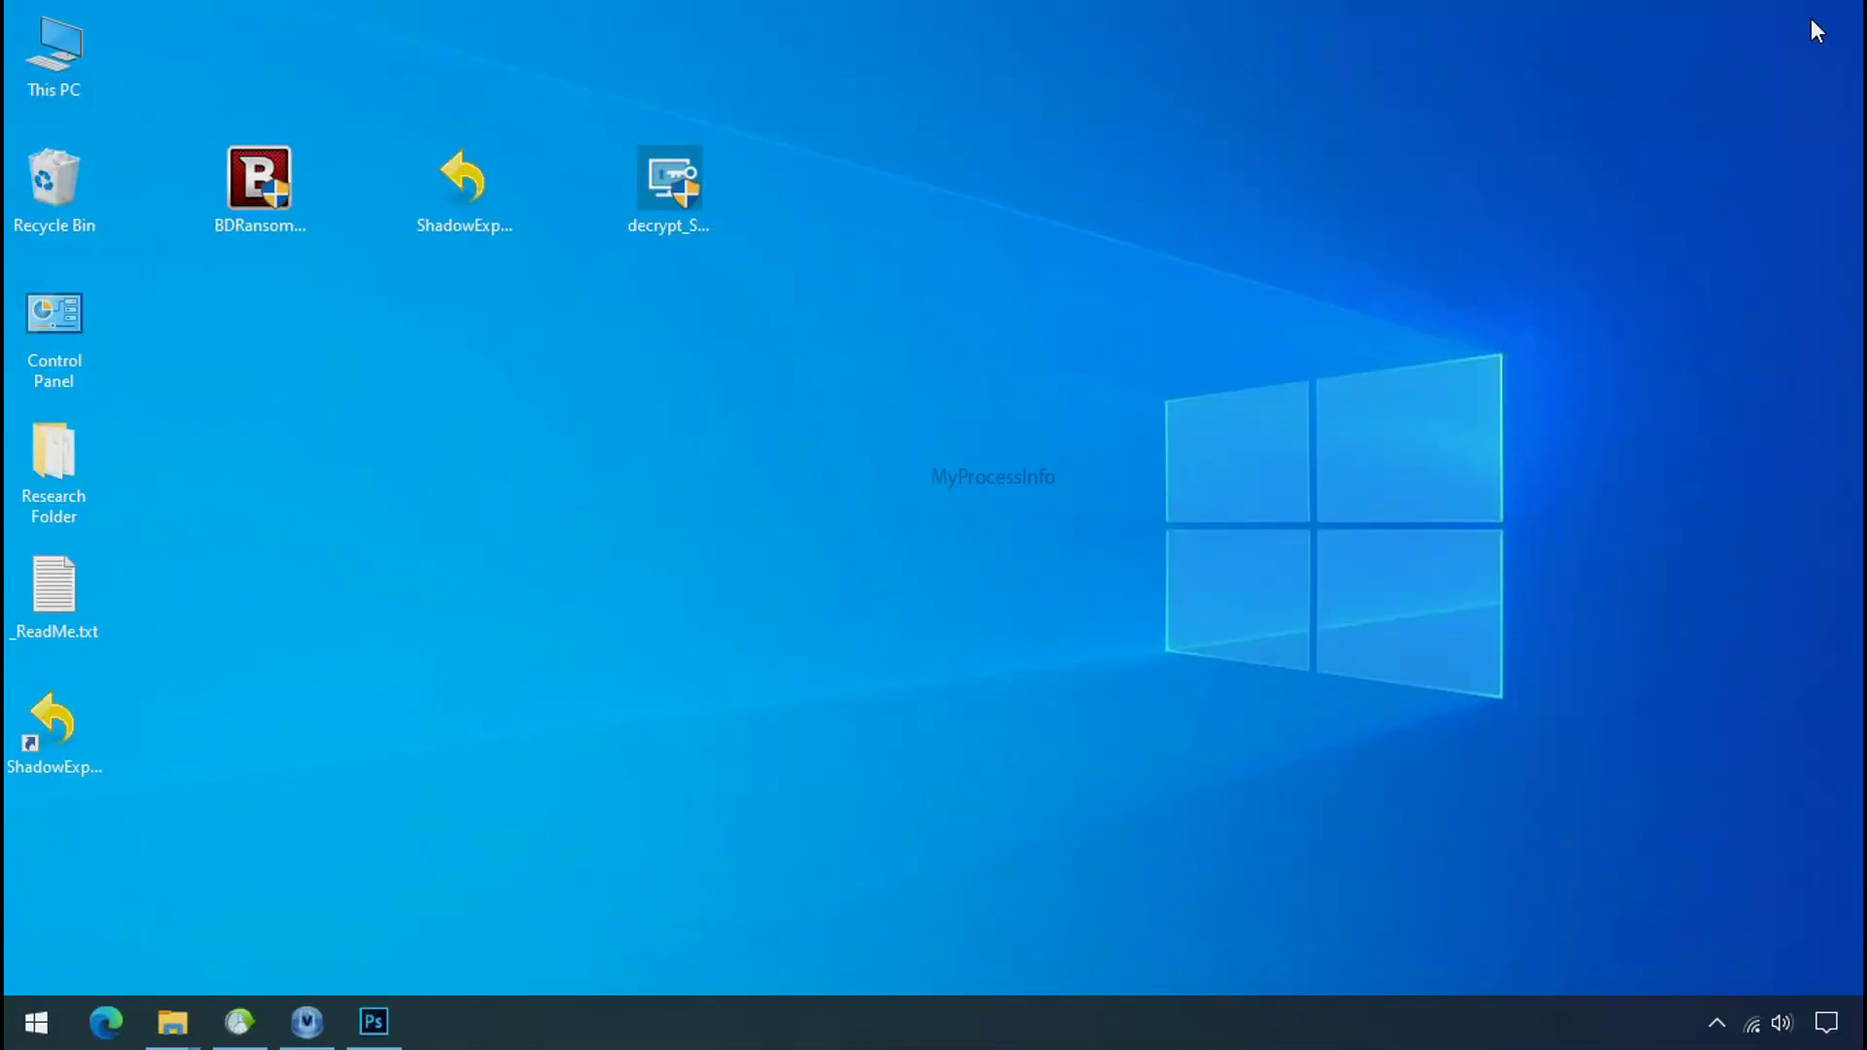
Launch ShadowExplorer and select drive C: with the 3/1/2022 10:58:49 PM snapshot
{"action": "double_click", "coordinate": [90, 745]}
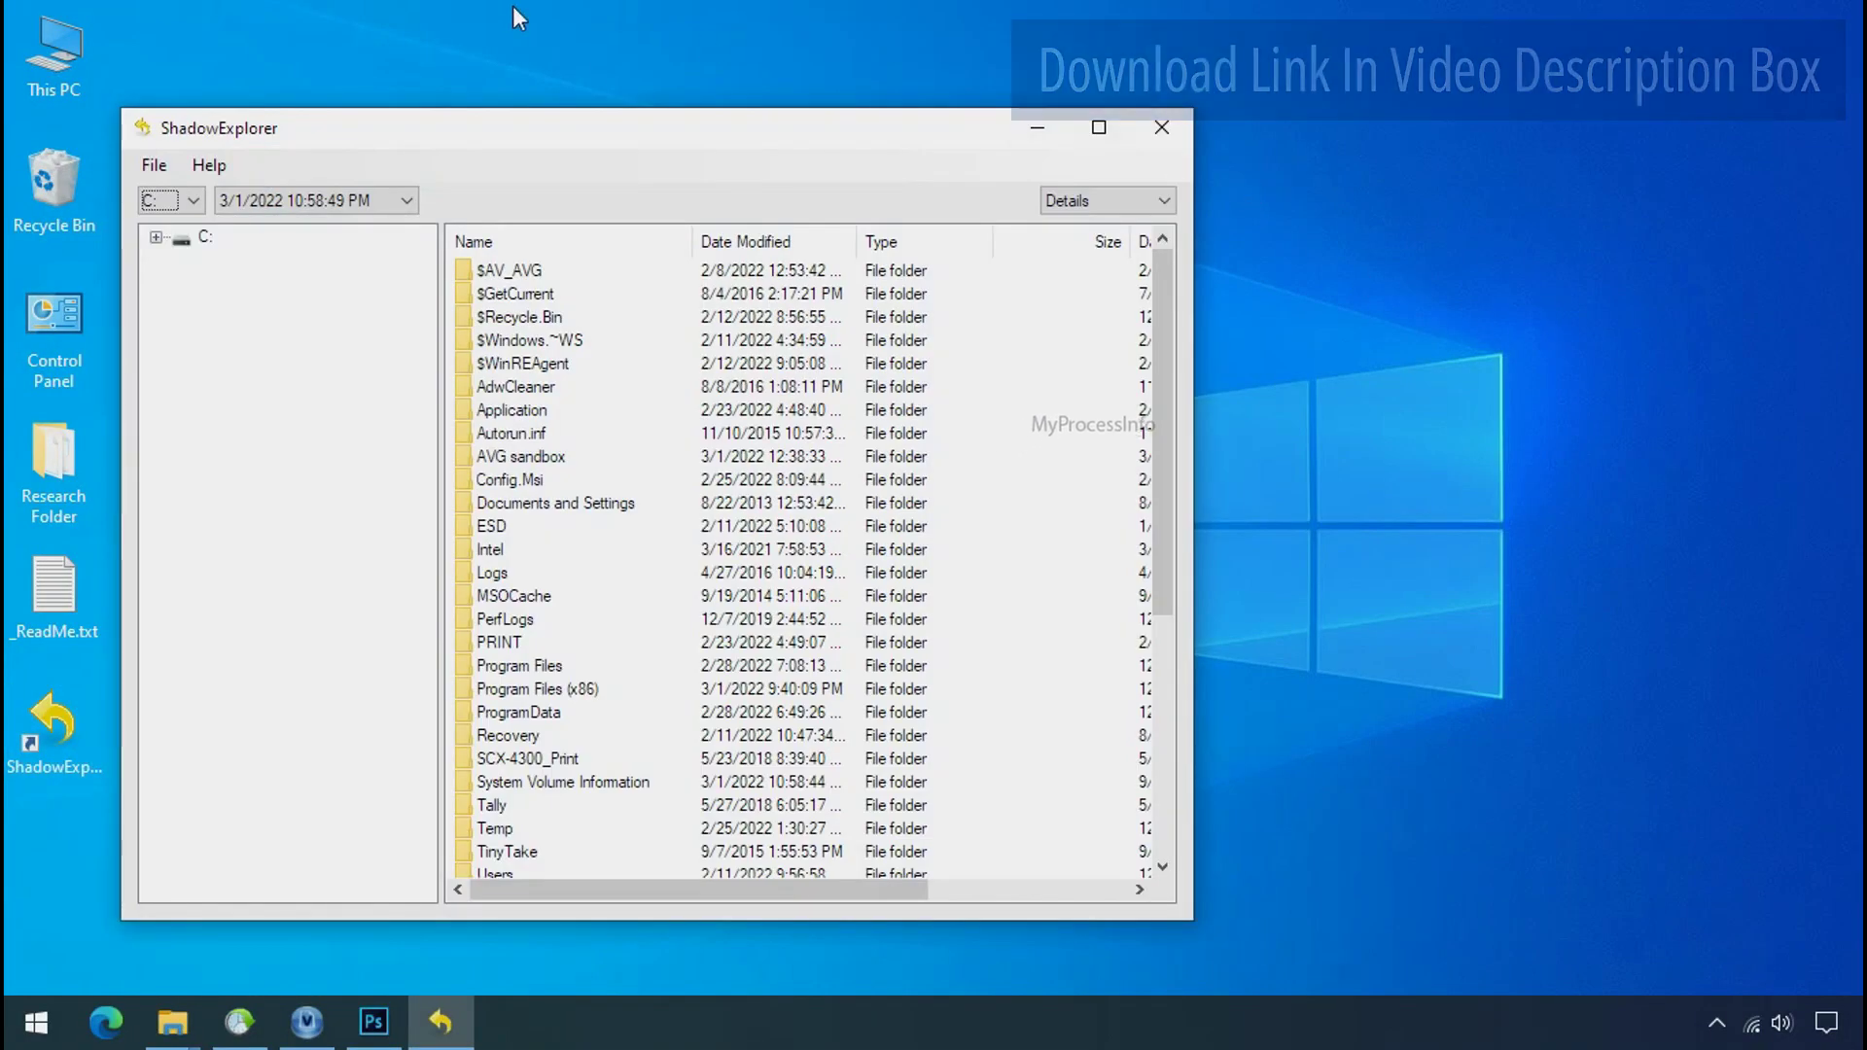
{"action": "left_click", "coordinate": [191, 201]}
{"action": "left_click", "coordinate": [181, 226]}
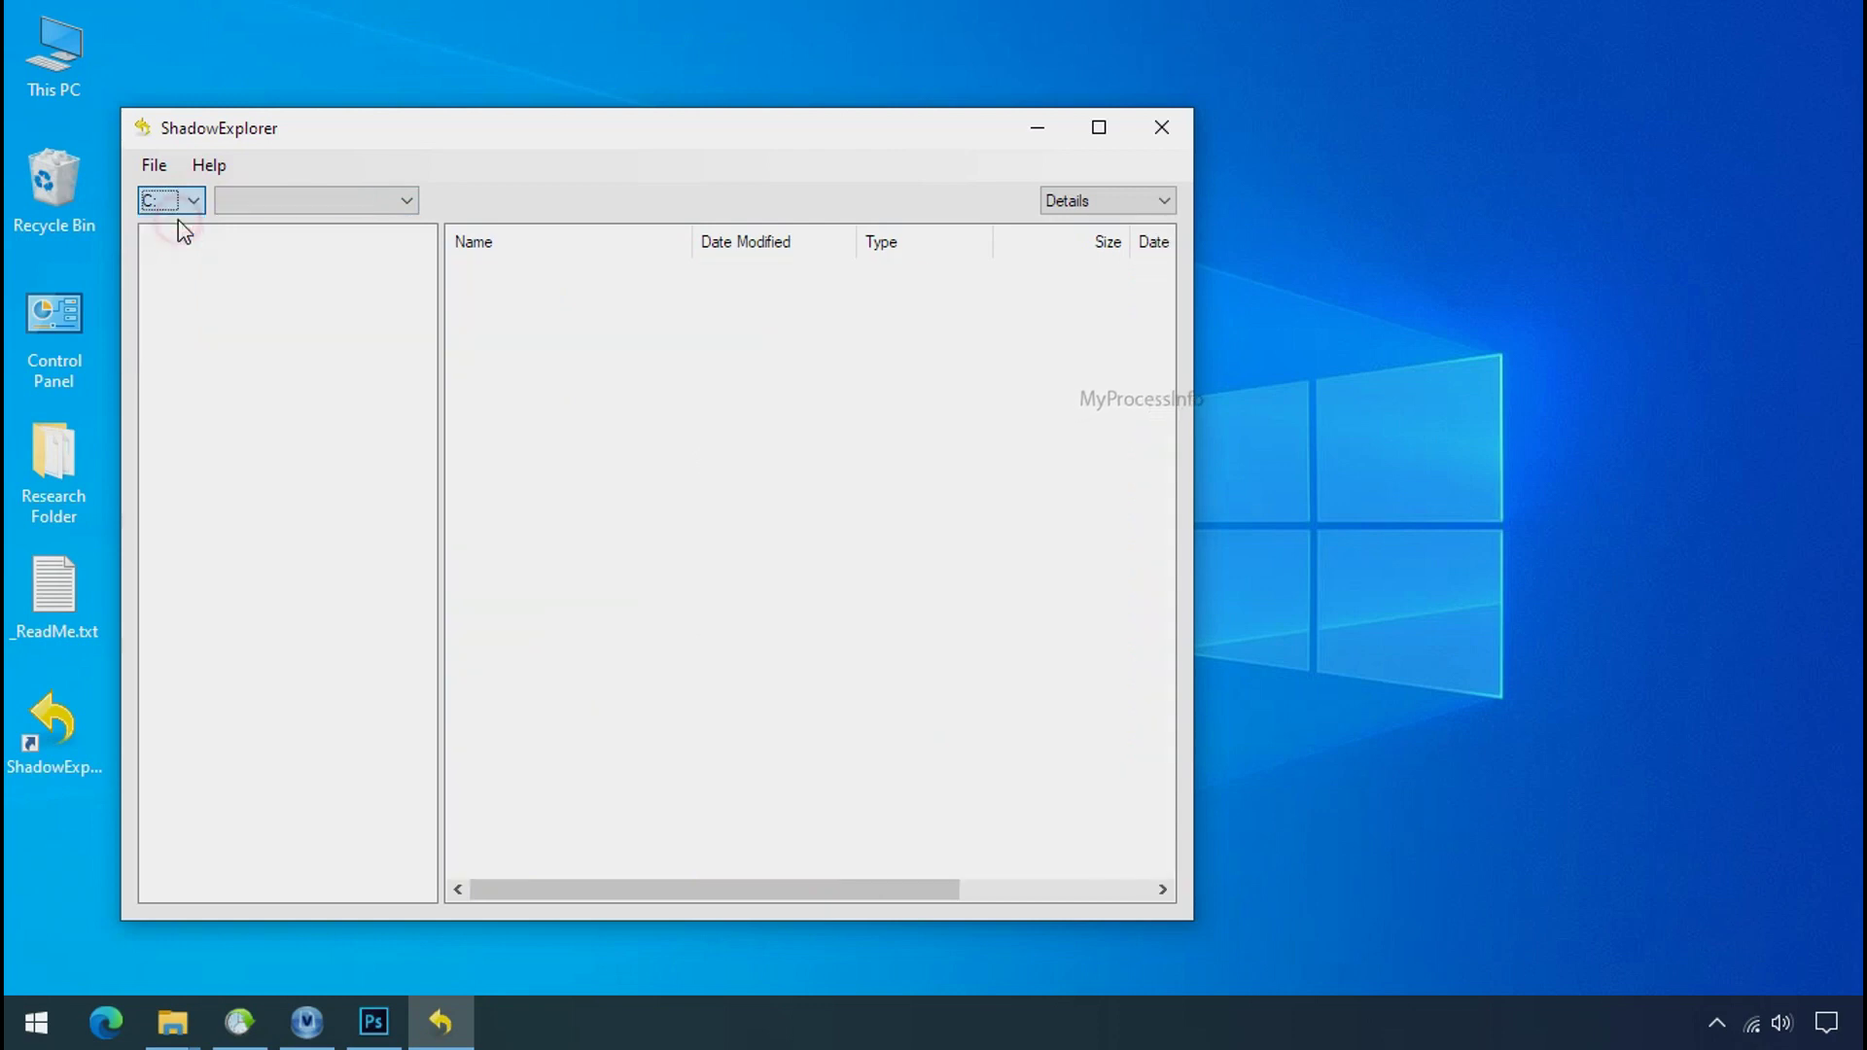
{"action": "left_click", "coordinate": [358, 203]}
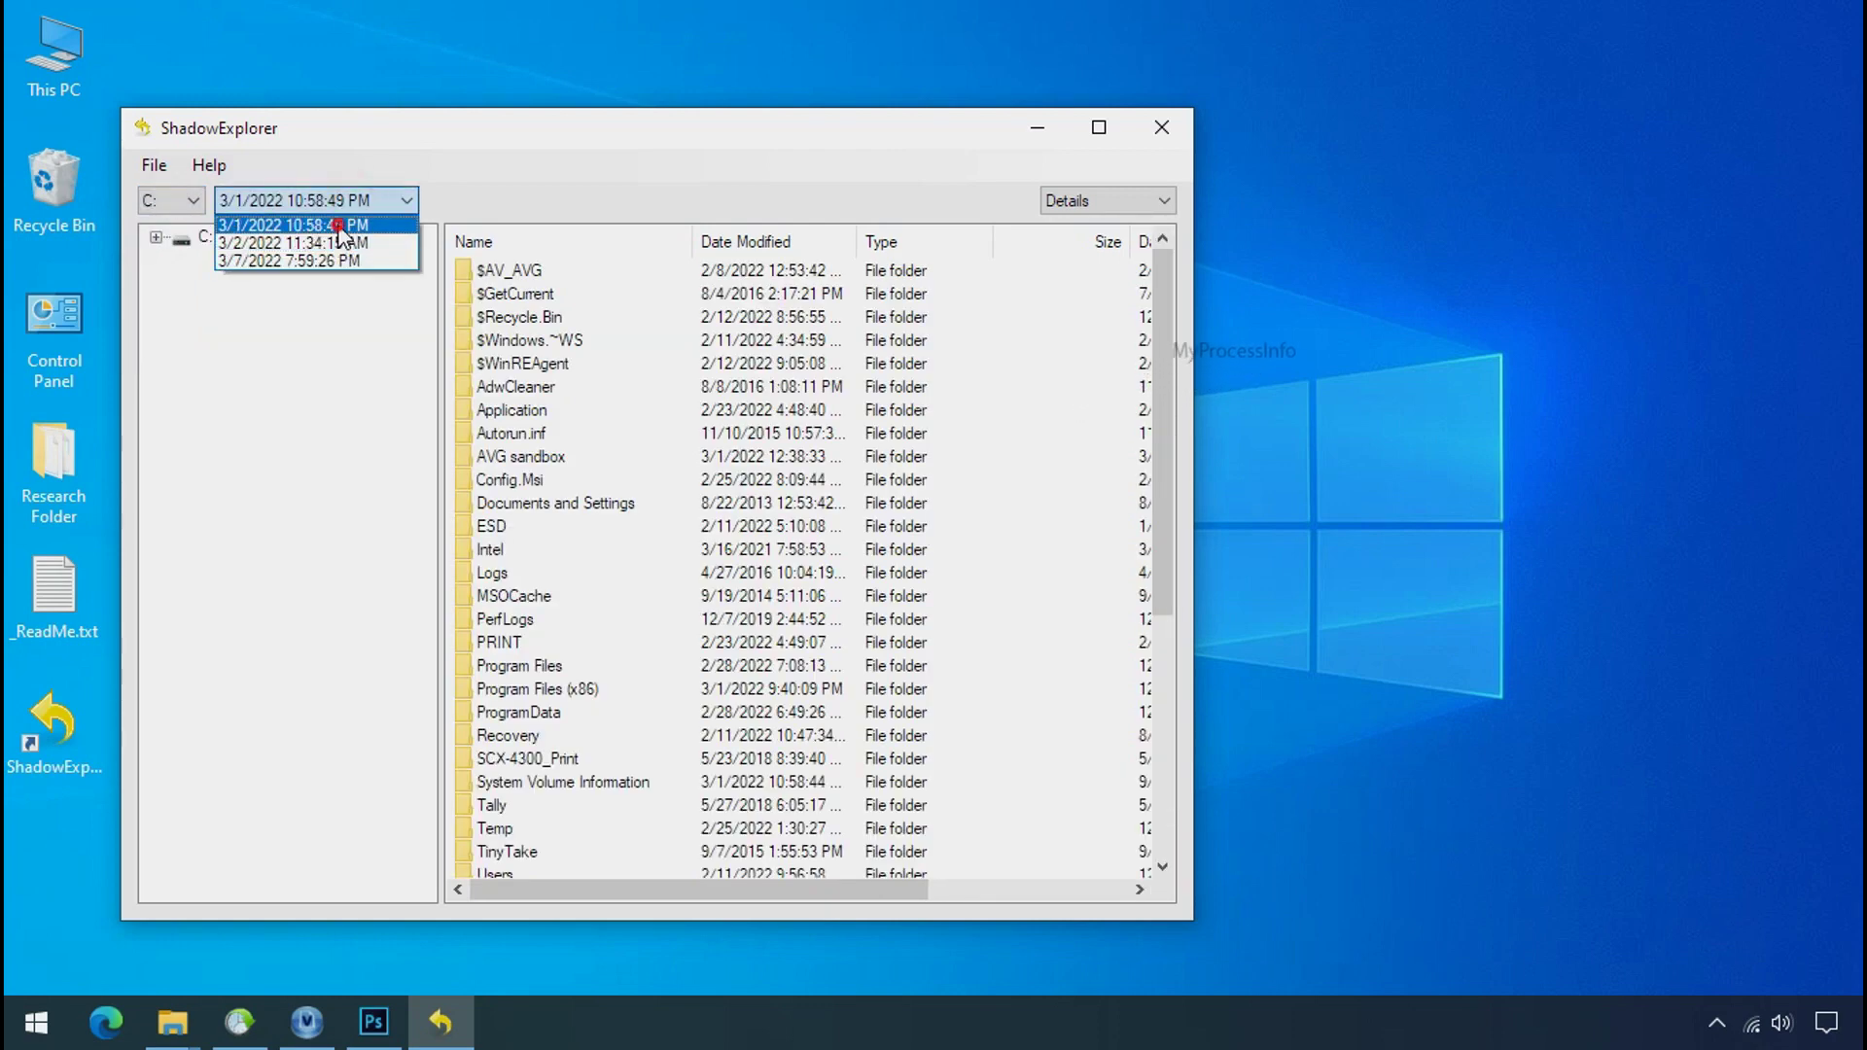
{"action": "left_click", "coordinate": [339, 227]}
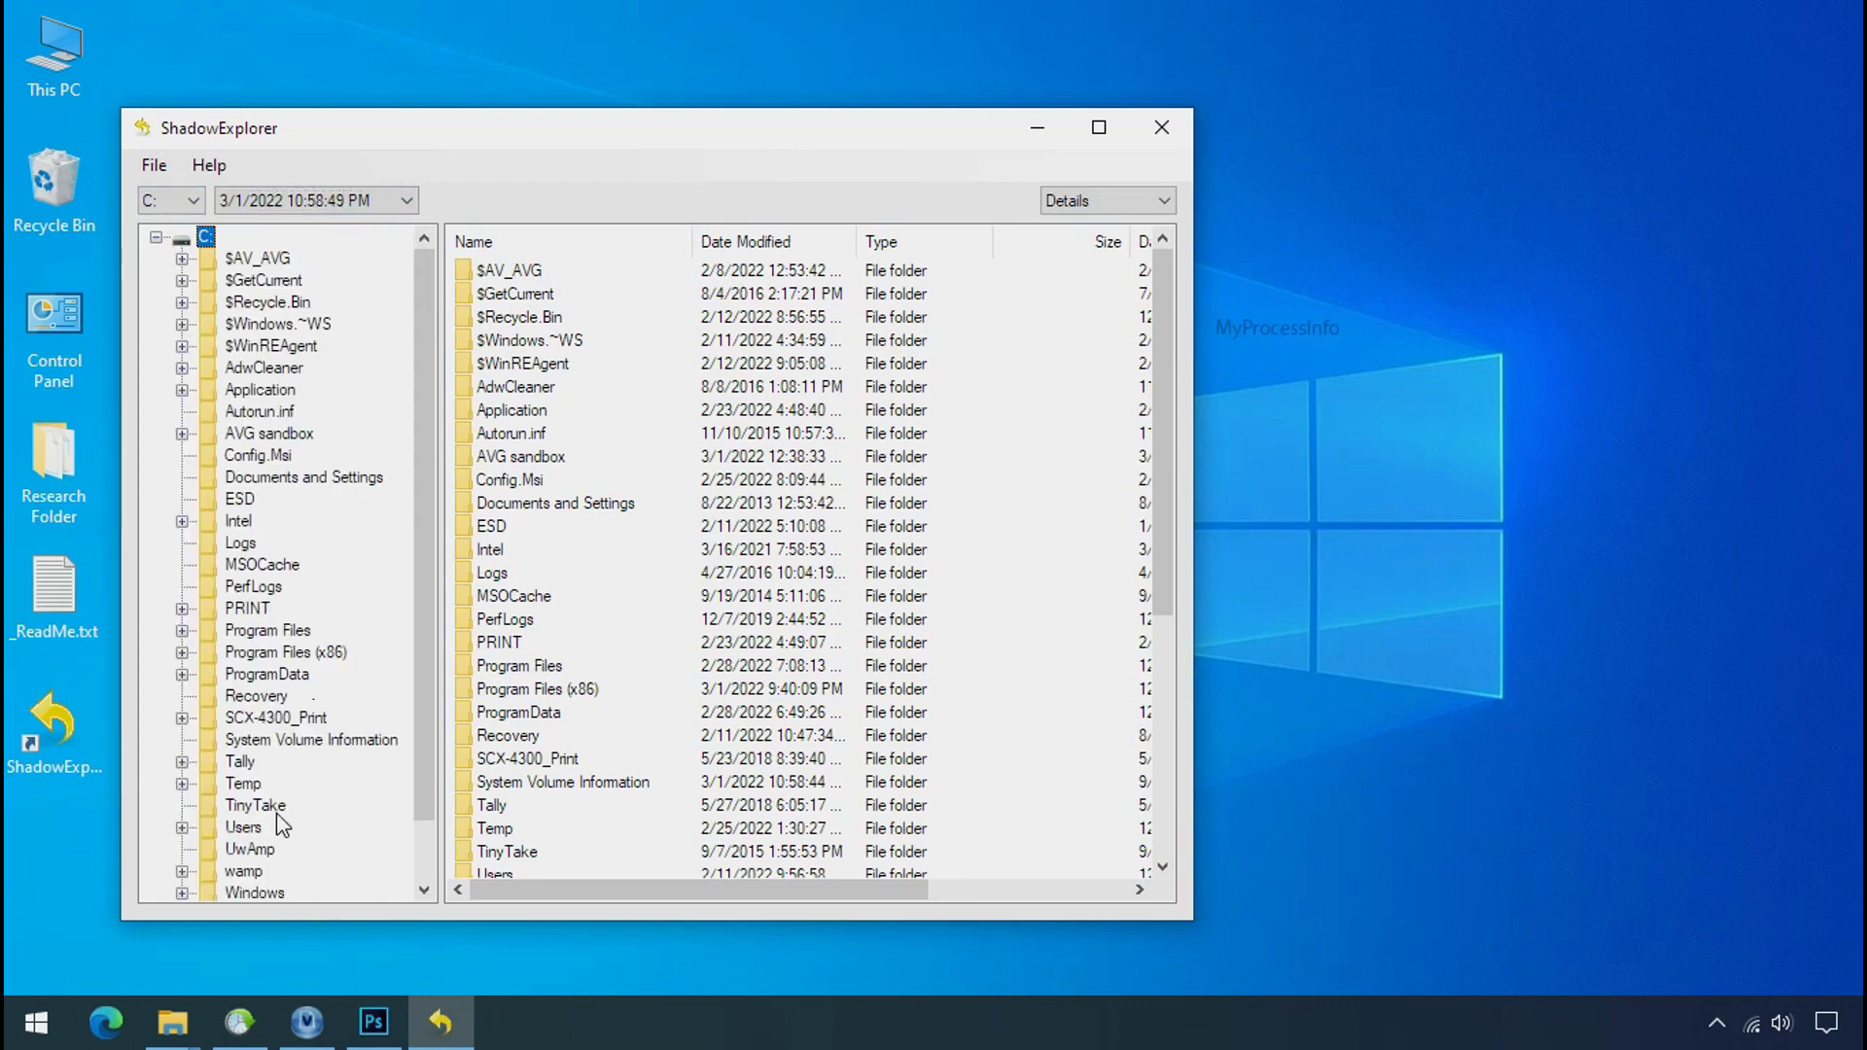
Browse the snapshot to Users > 123 > Desktop
{"action": "left_click", "coordinate": [249, 827]}
{"action": "left_click", "coordinate": [484, 272]}
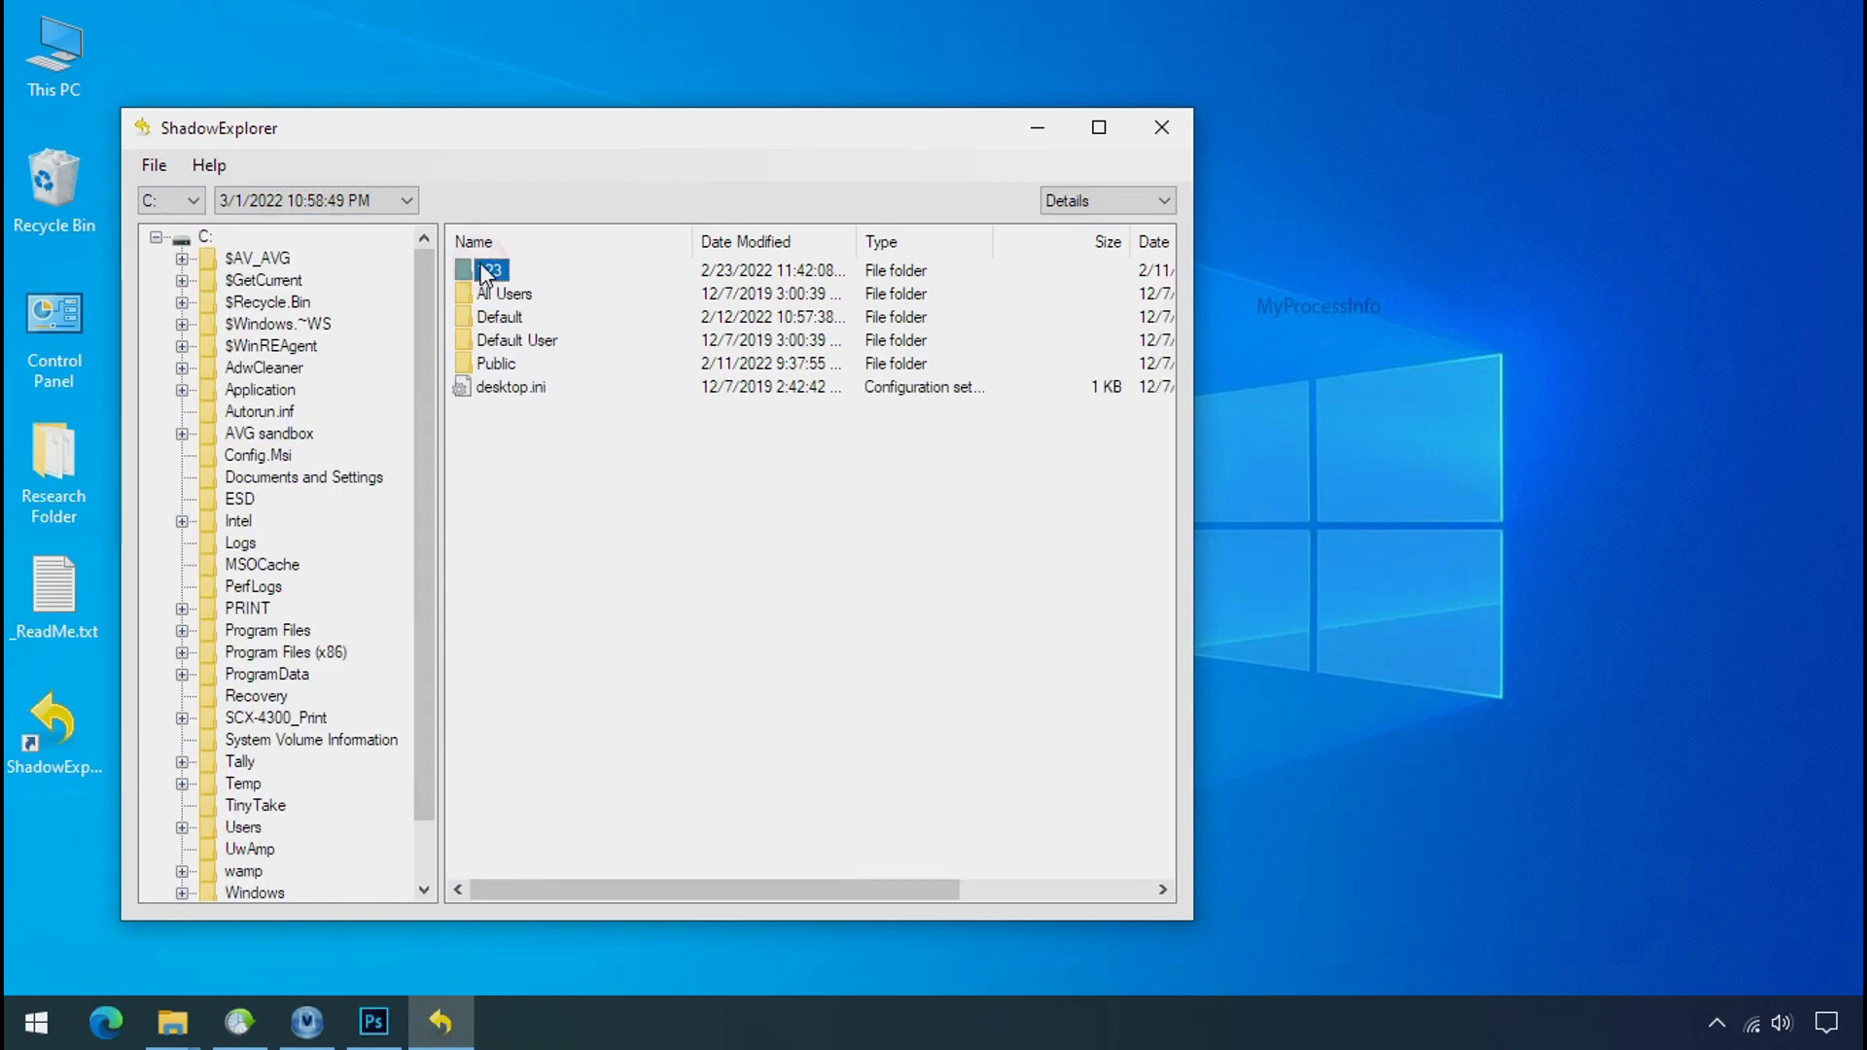
{"action": "double_click", "coordinate": [503, 277]}
{"action": "left_click", "coordinate": [506, 389]}
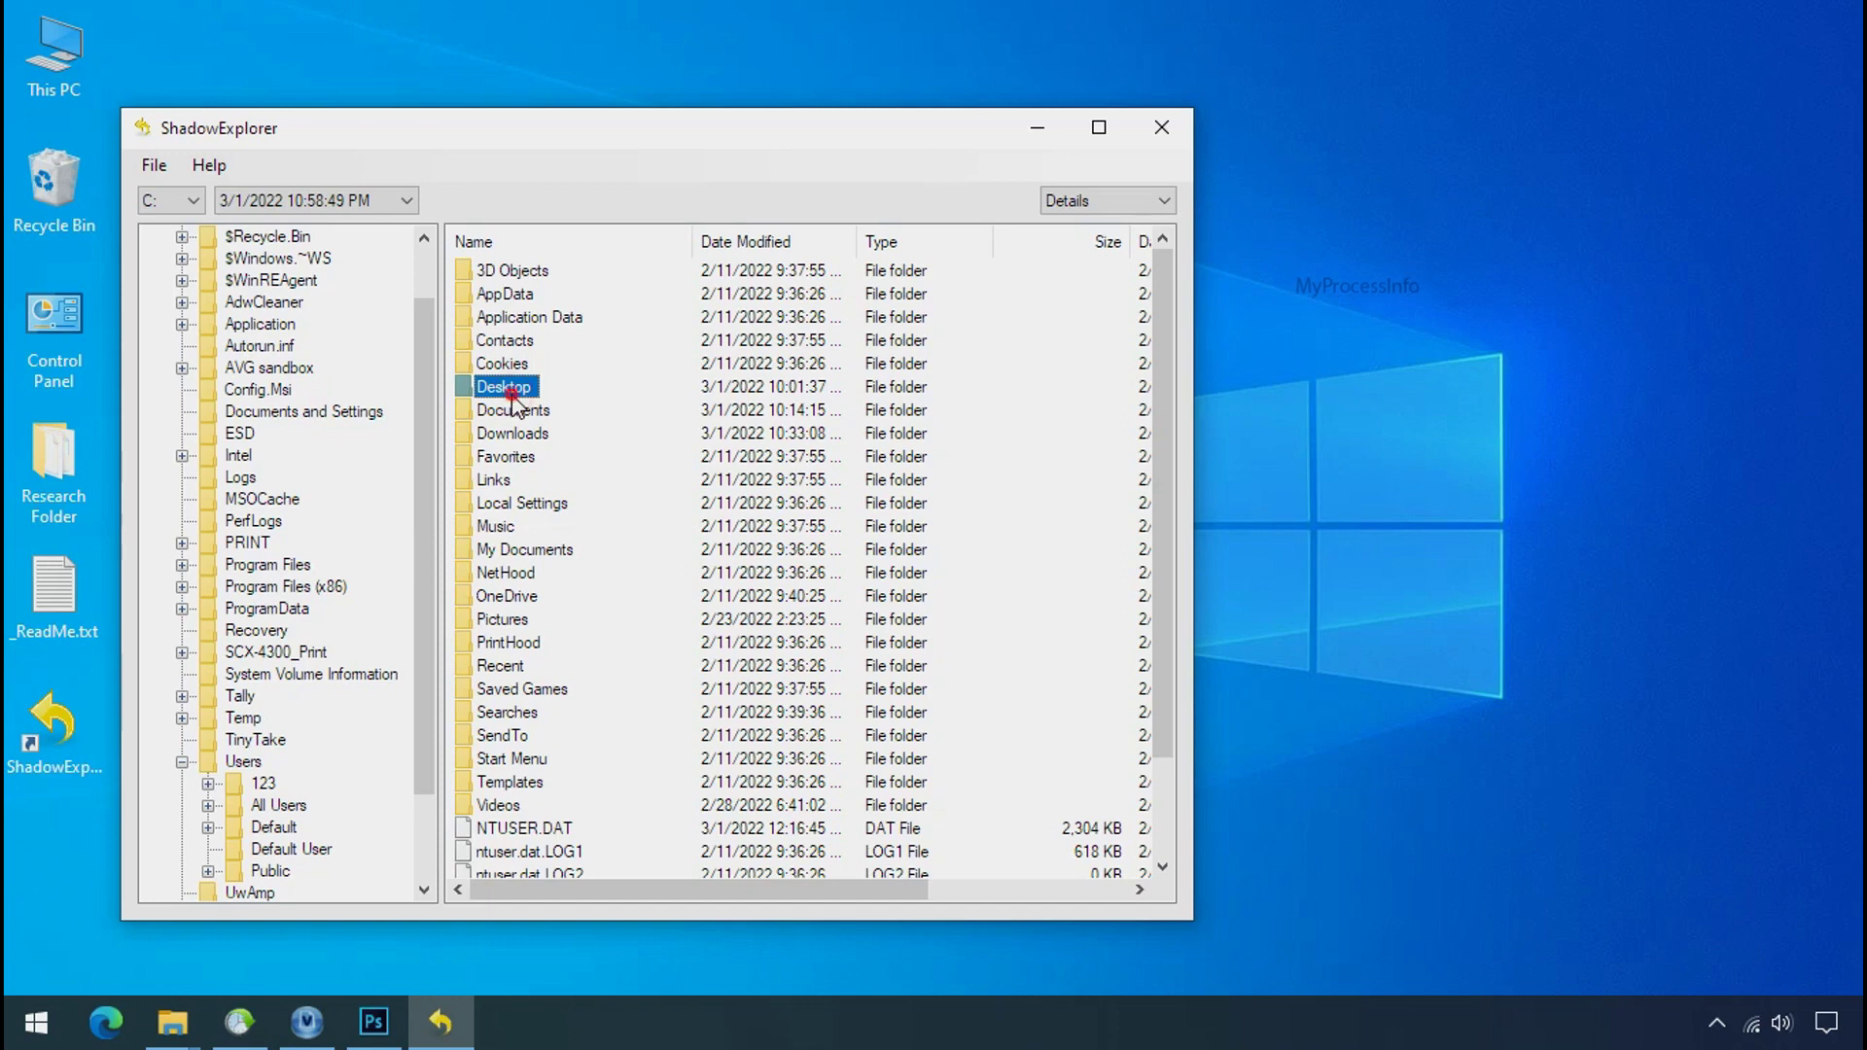
{"action": "double_click", "coordinate": [511, 391]}
Export Research Folder to G:\Recover, then bring File Explorer back at drive G:
{"action": "left_click", "coordinate": [520, 272]}
{"action": "right_click", "coordinate": [522, 275]}
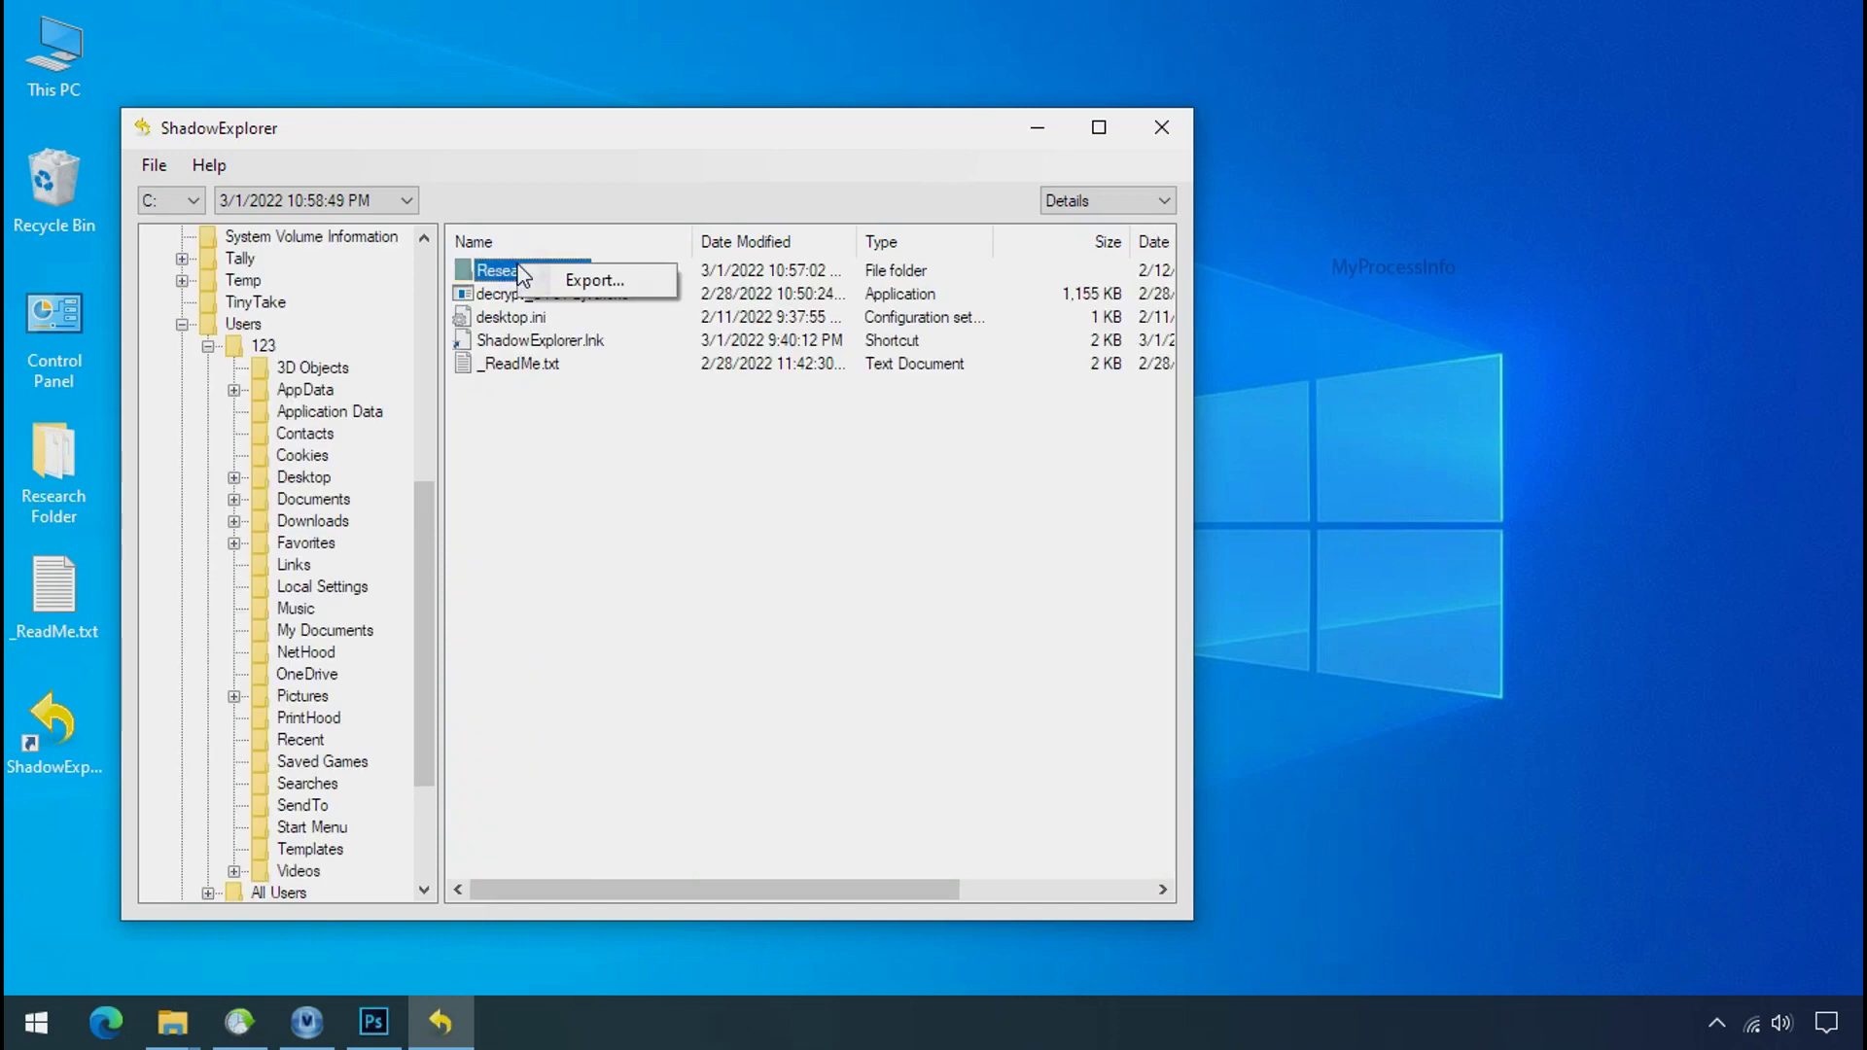
{"action": "left_click", "coordinate": [561, 282]}
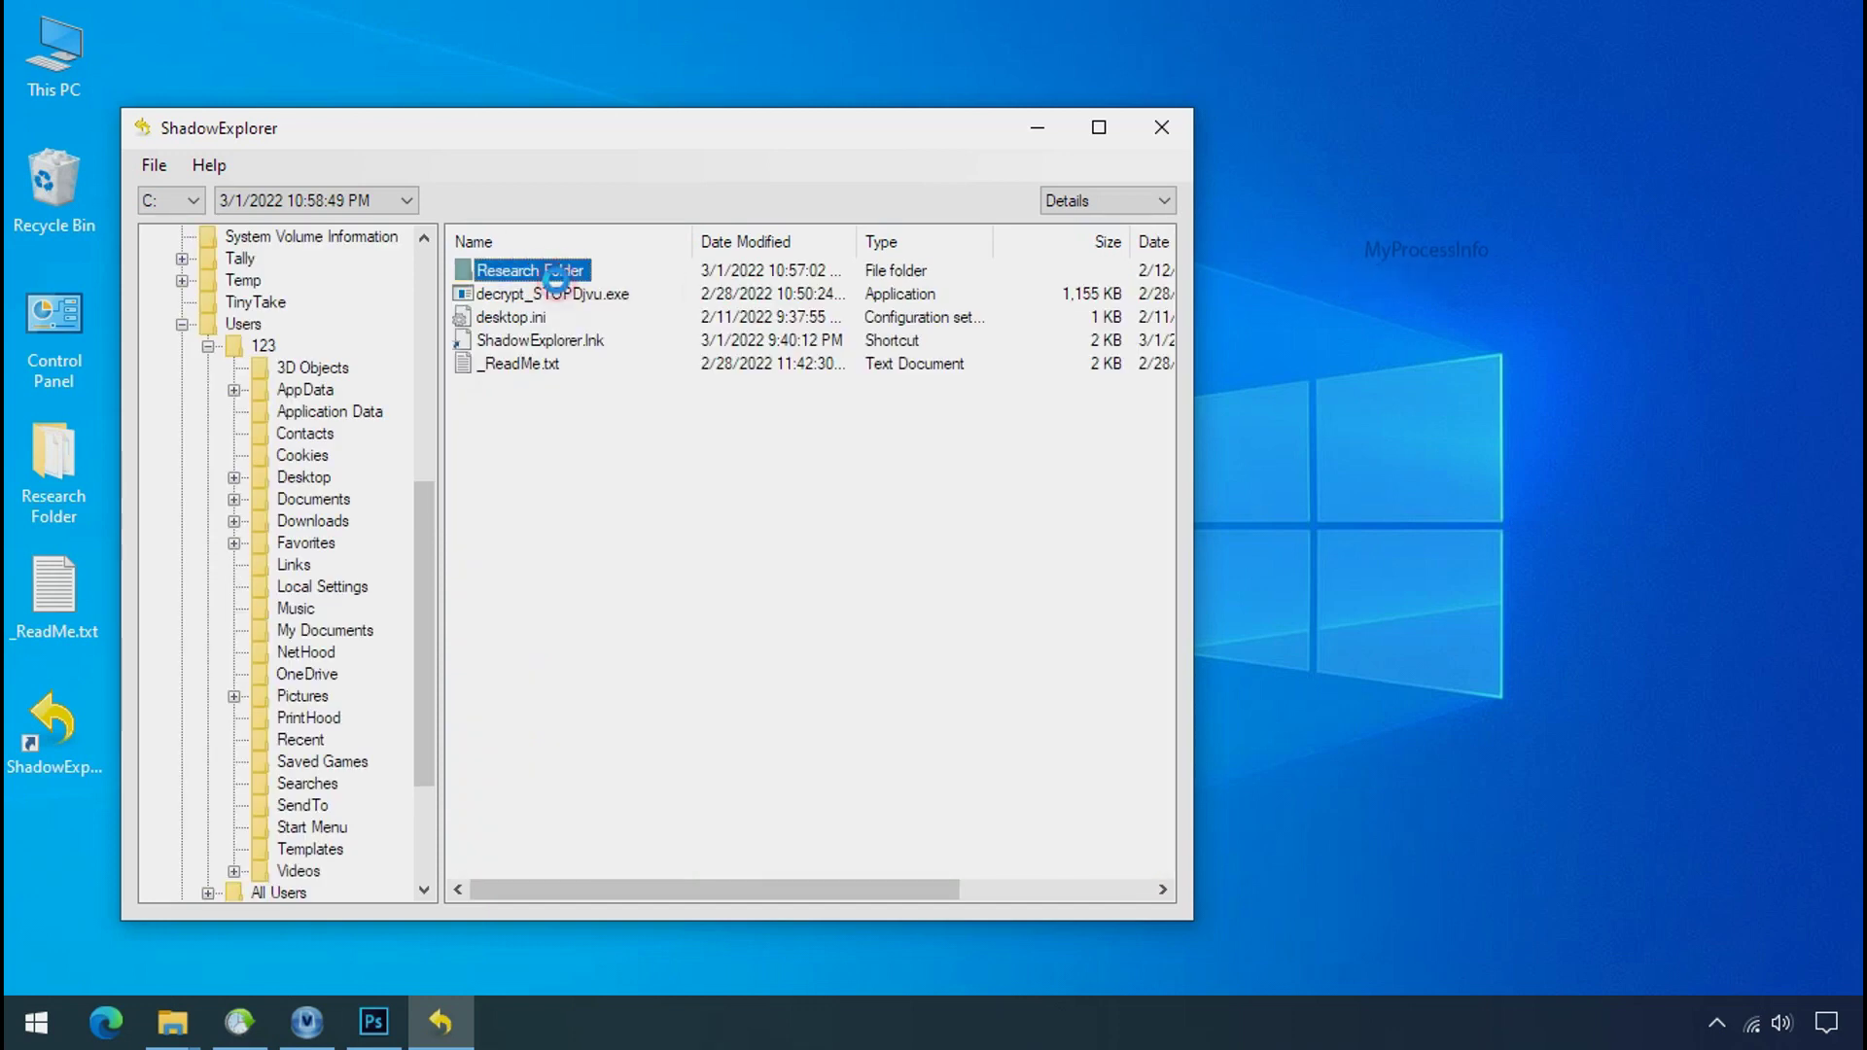
{"action": "scroll", "coordinate": [886, 528], "scroll_direction": "down", "scroll_amount": 2}
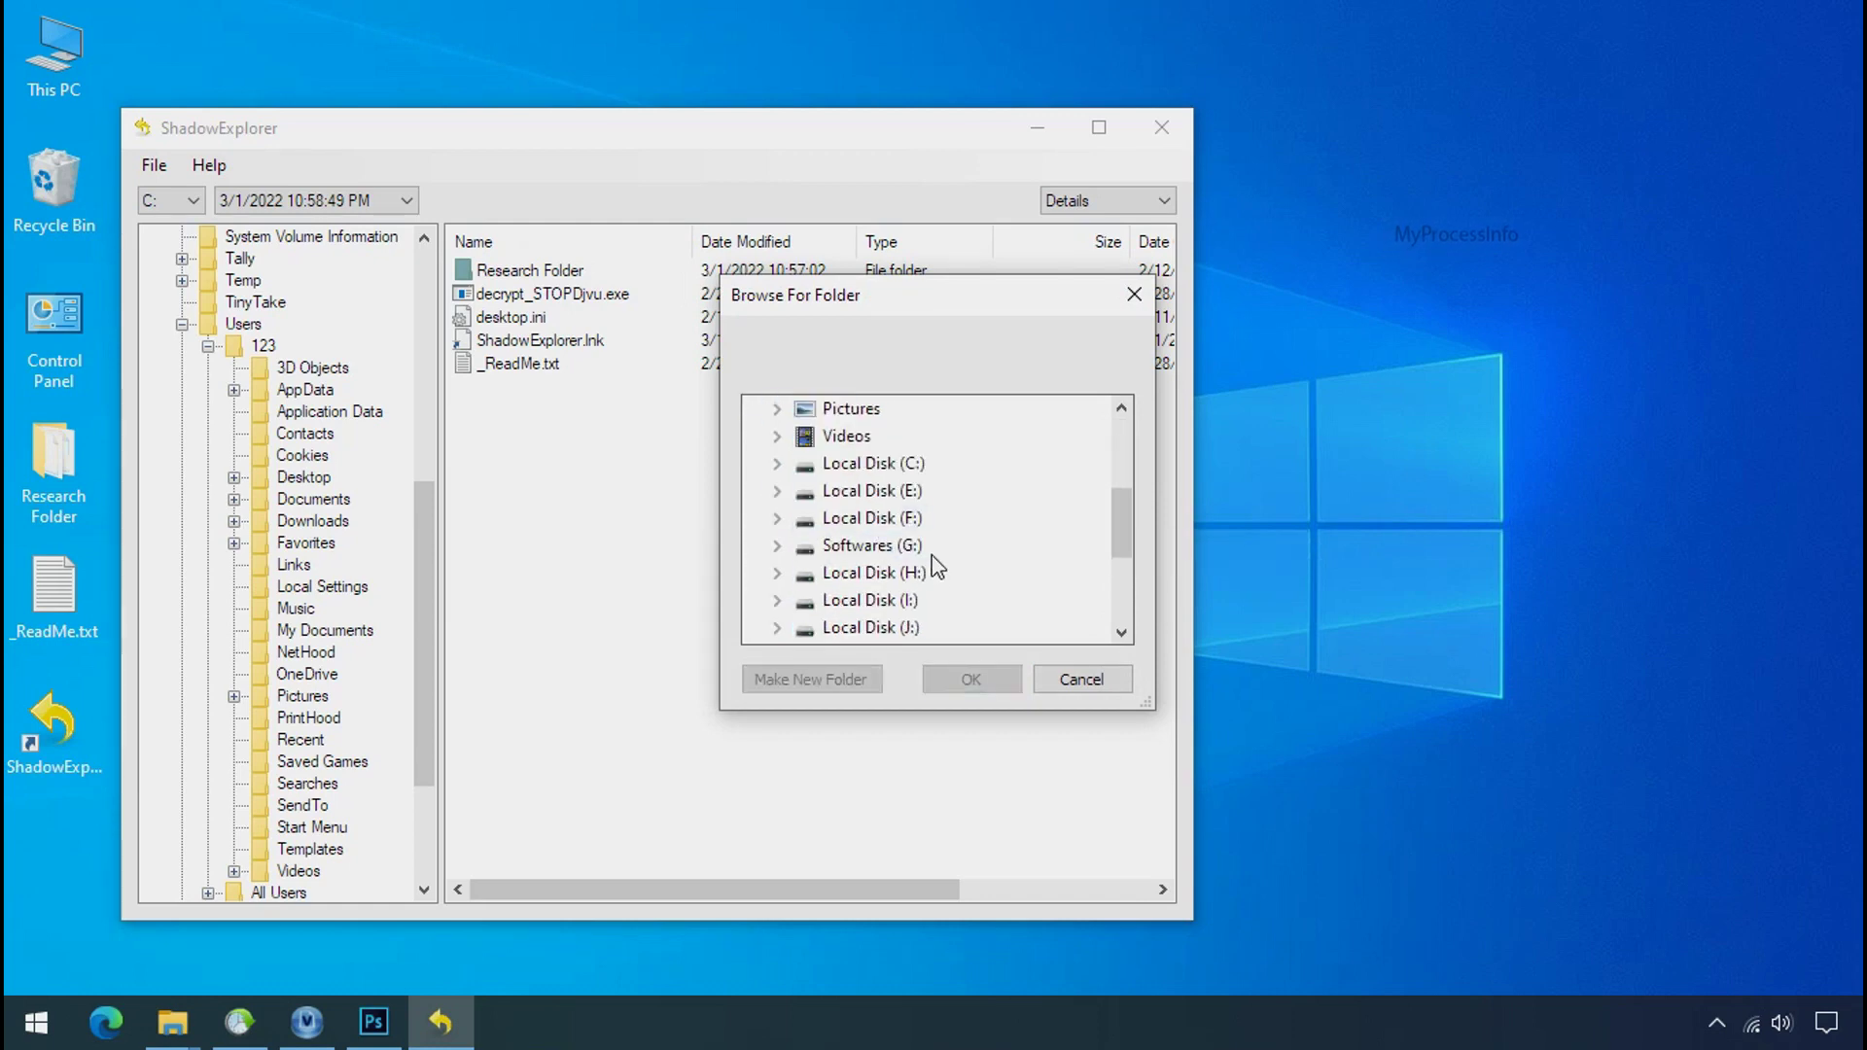
{"action": "double_click", "coordinate": [873, 545]}
{"action": "left_click", "coordinate": [878, 572]}
{"action": "left_click", "coordinate": [964, 683]}
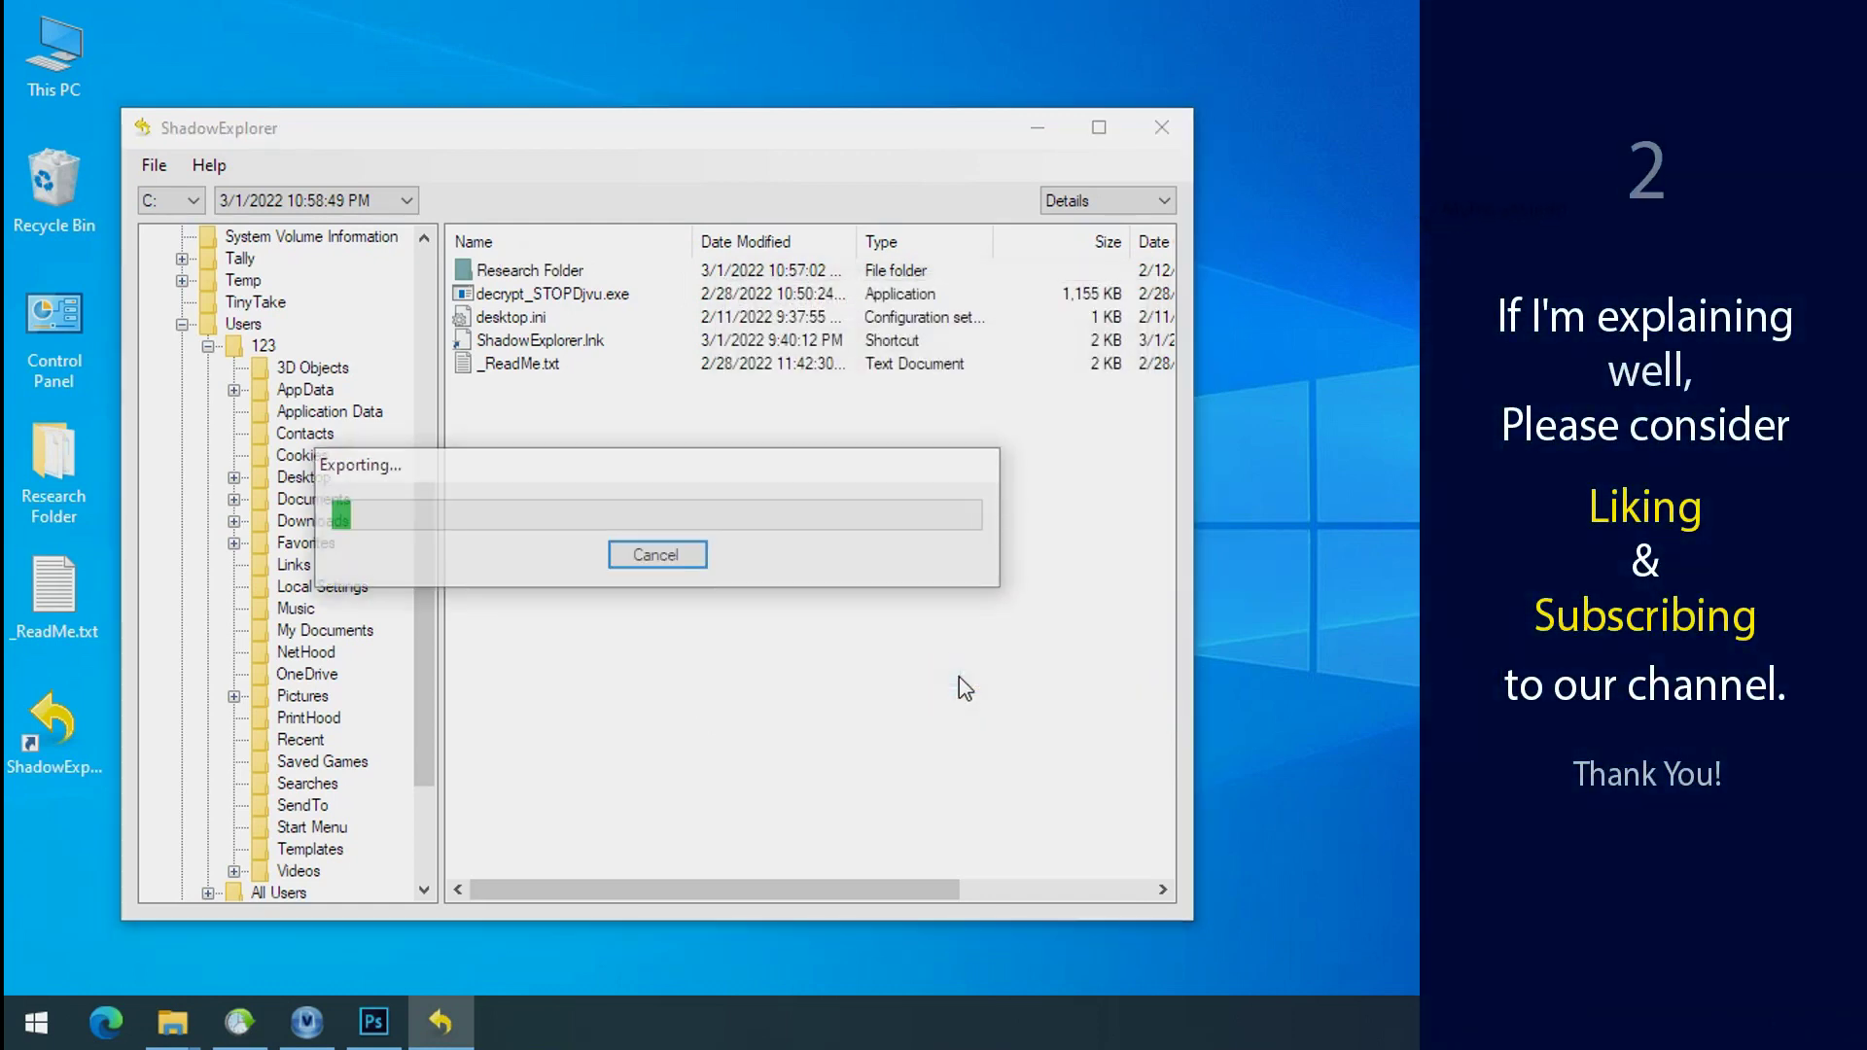
{"action": "left_click", "coordinate": [1042, 137]}
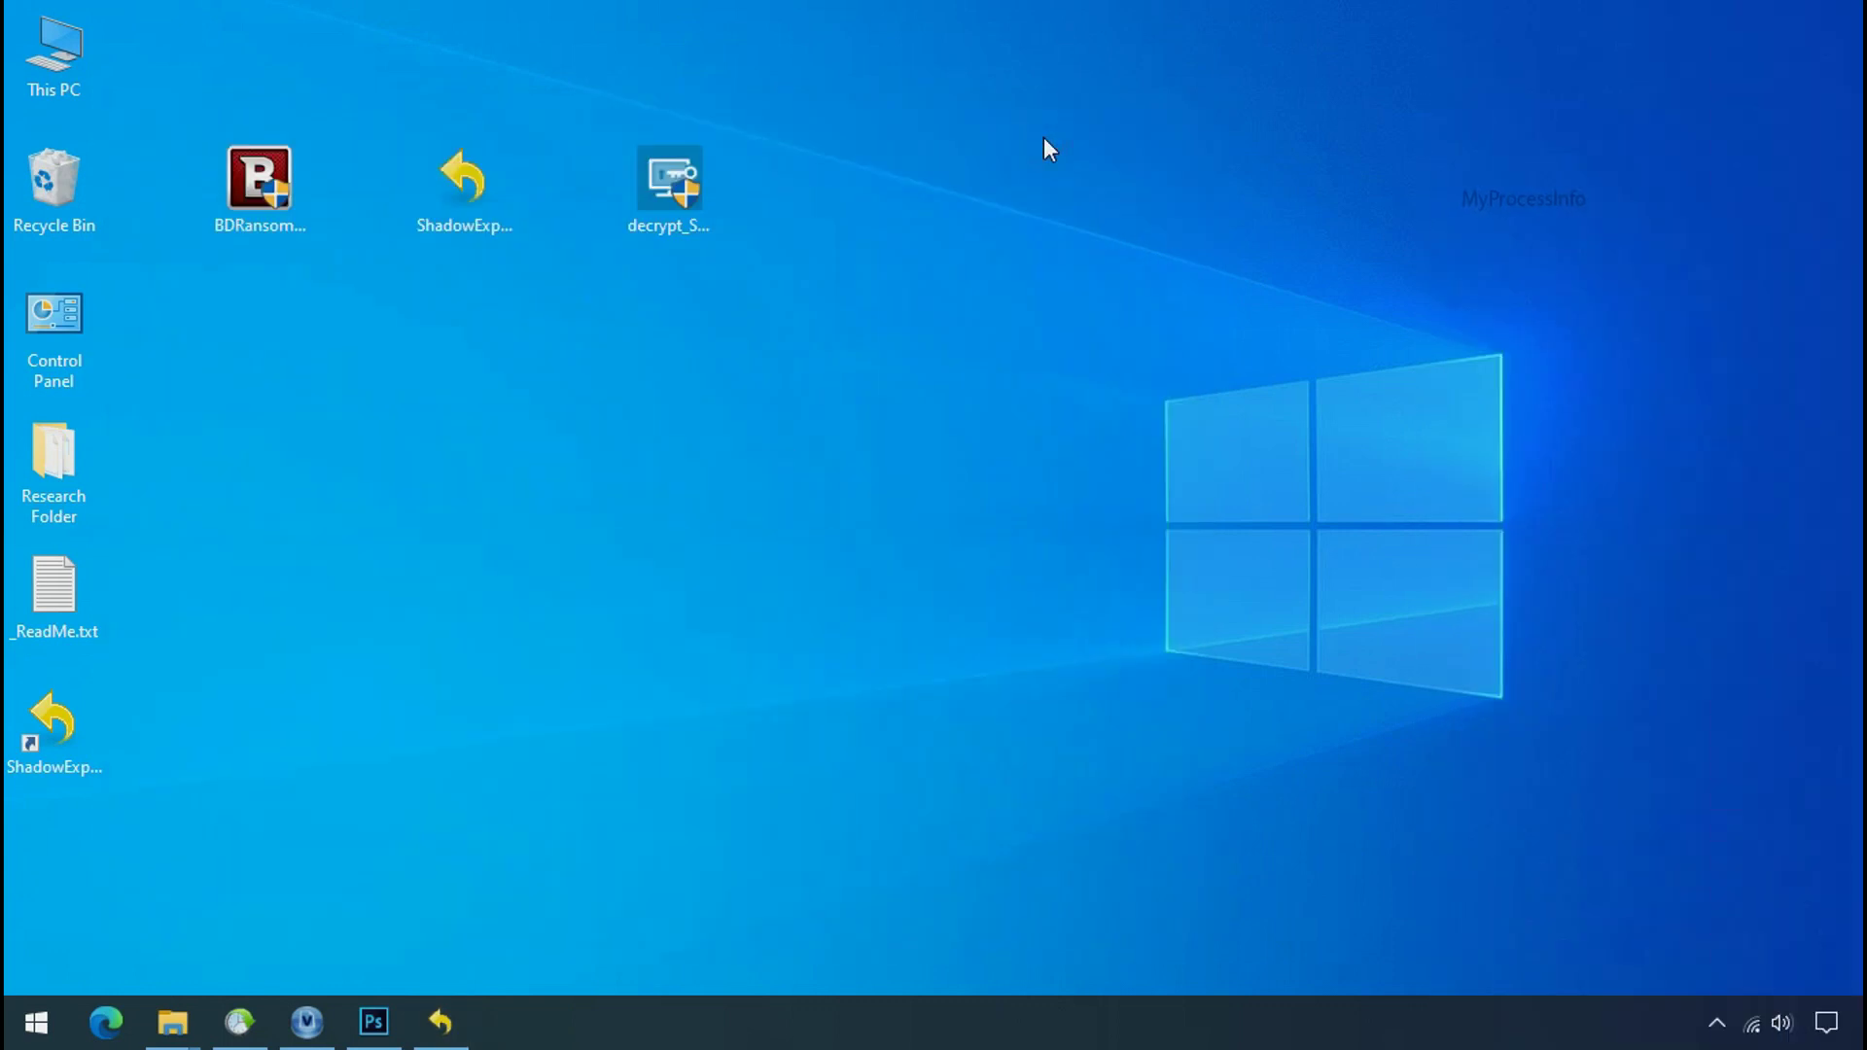
{"action": "left_click", "coordinate": [172, 1021]}
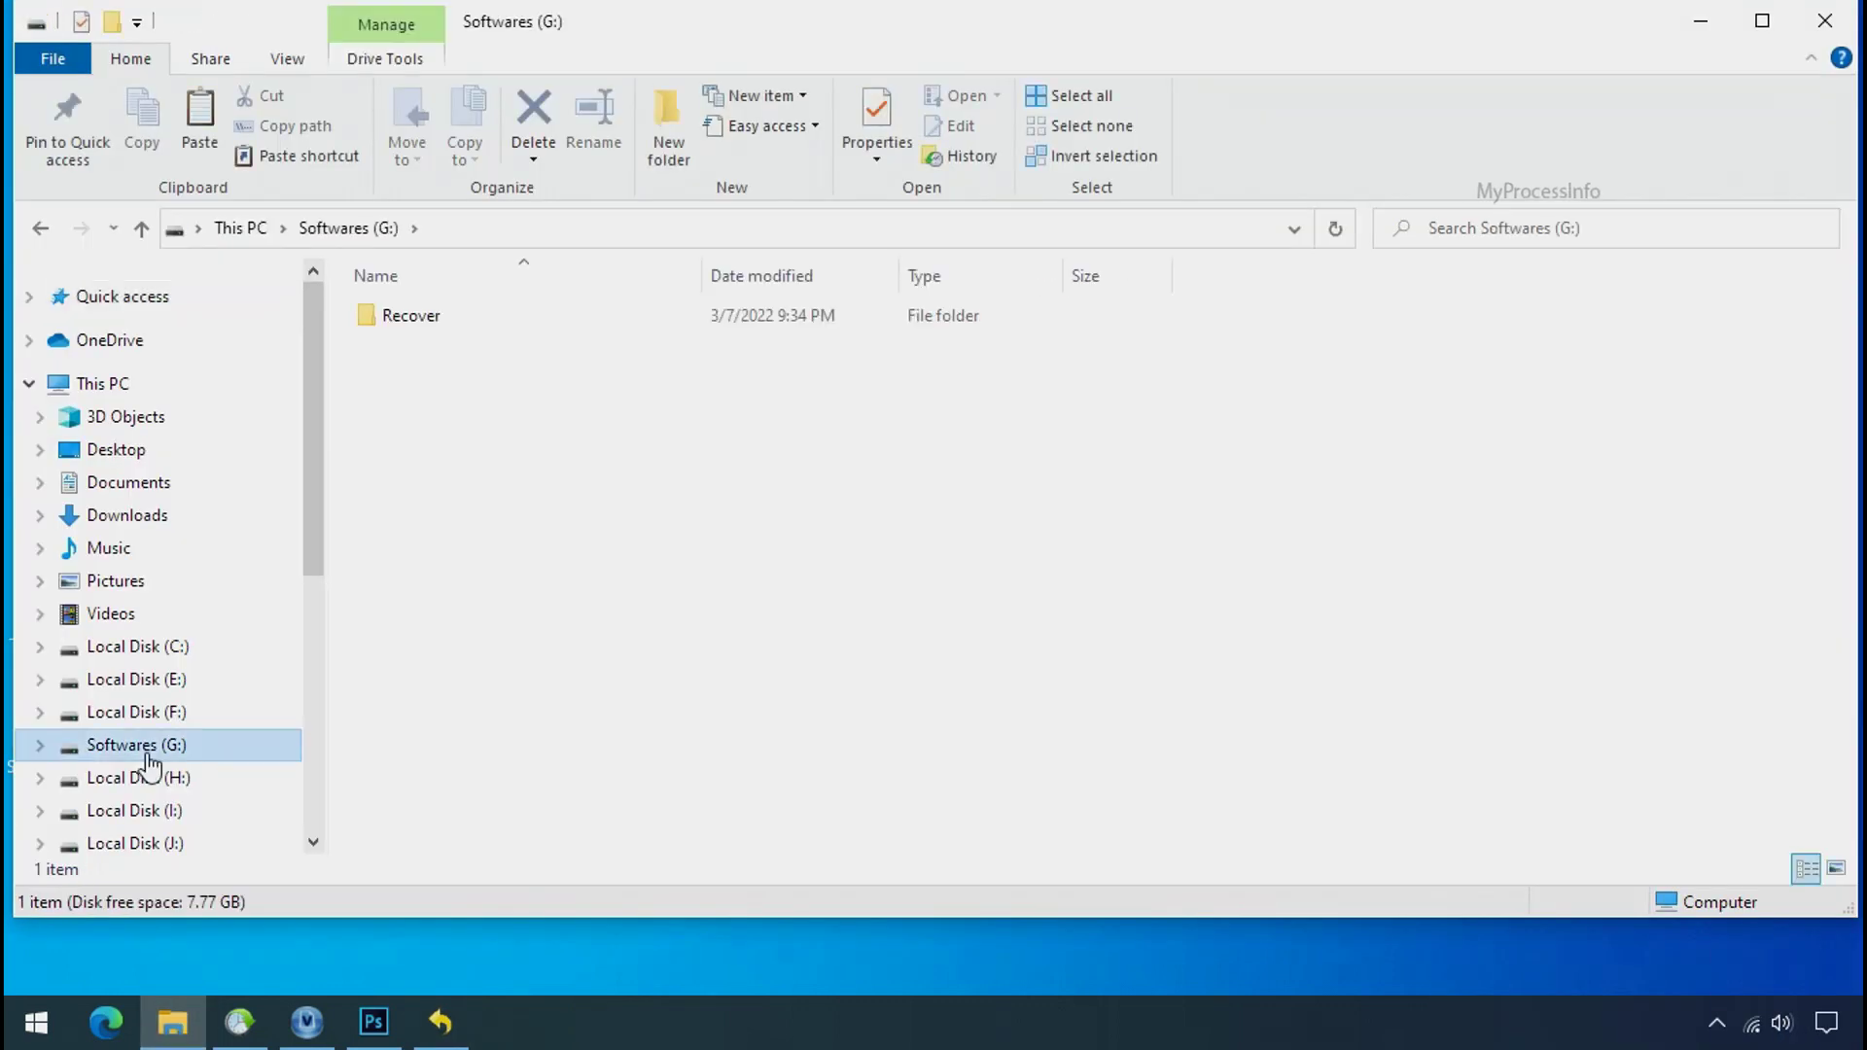
Open G:\Recover\Research Folder, check the png, pdf and xlsx files, and show Large icons
{"action": "double_click", "coordinate": [380, 319]}
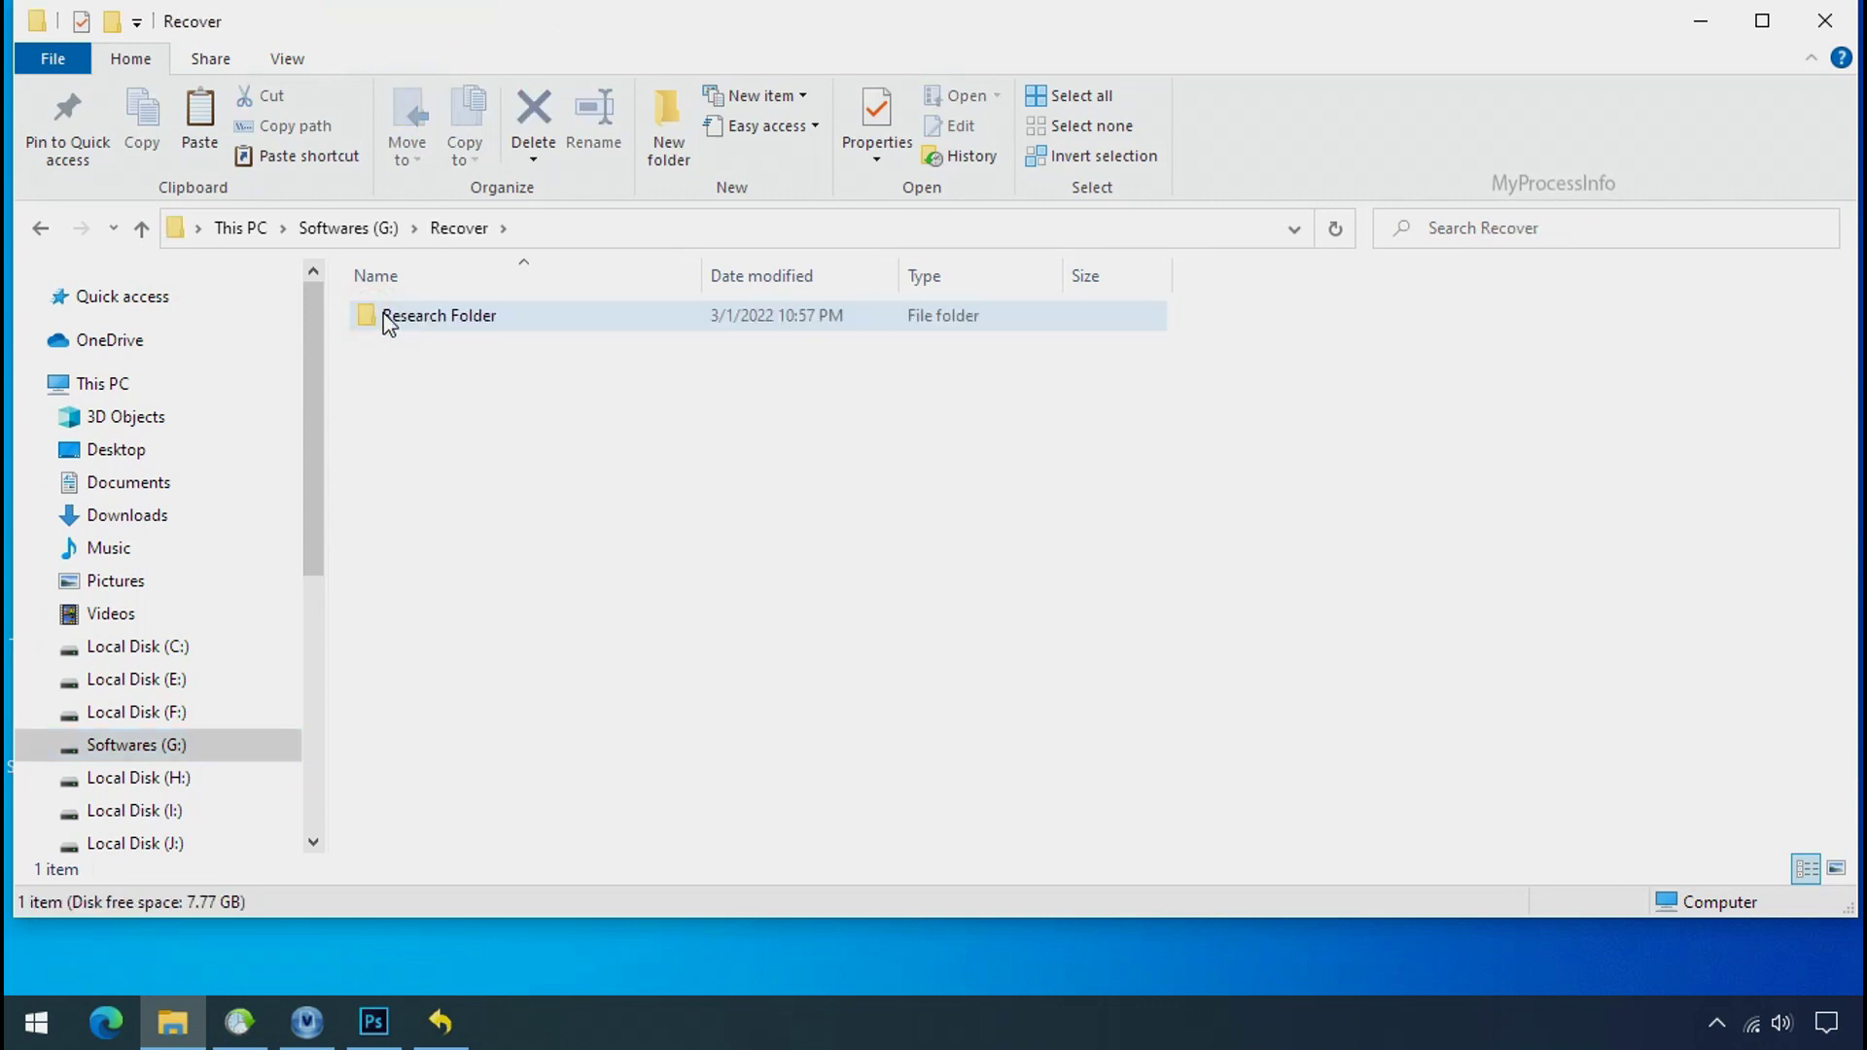
{"action": "double_click", "coordinate": [389, 319]}
{"action": "left_click", "coordinate": [411, 322]}
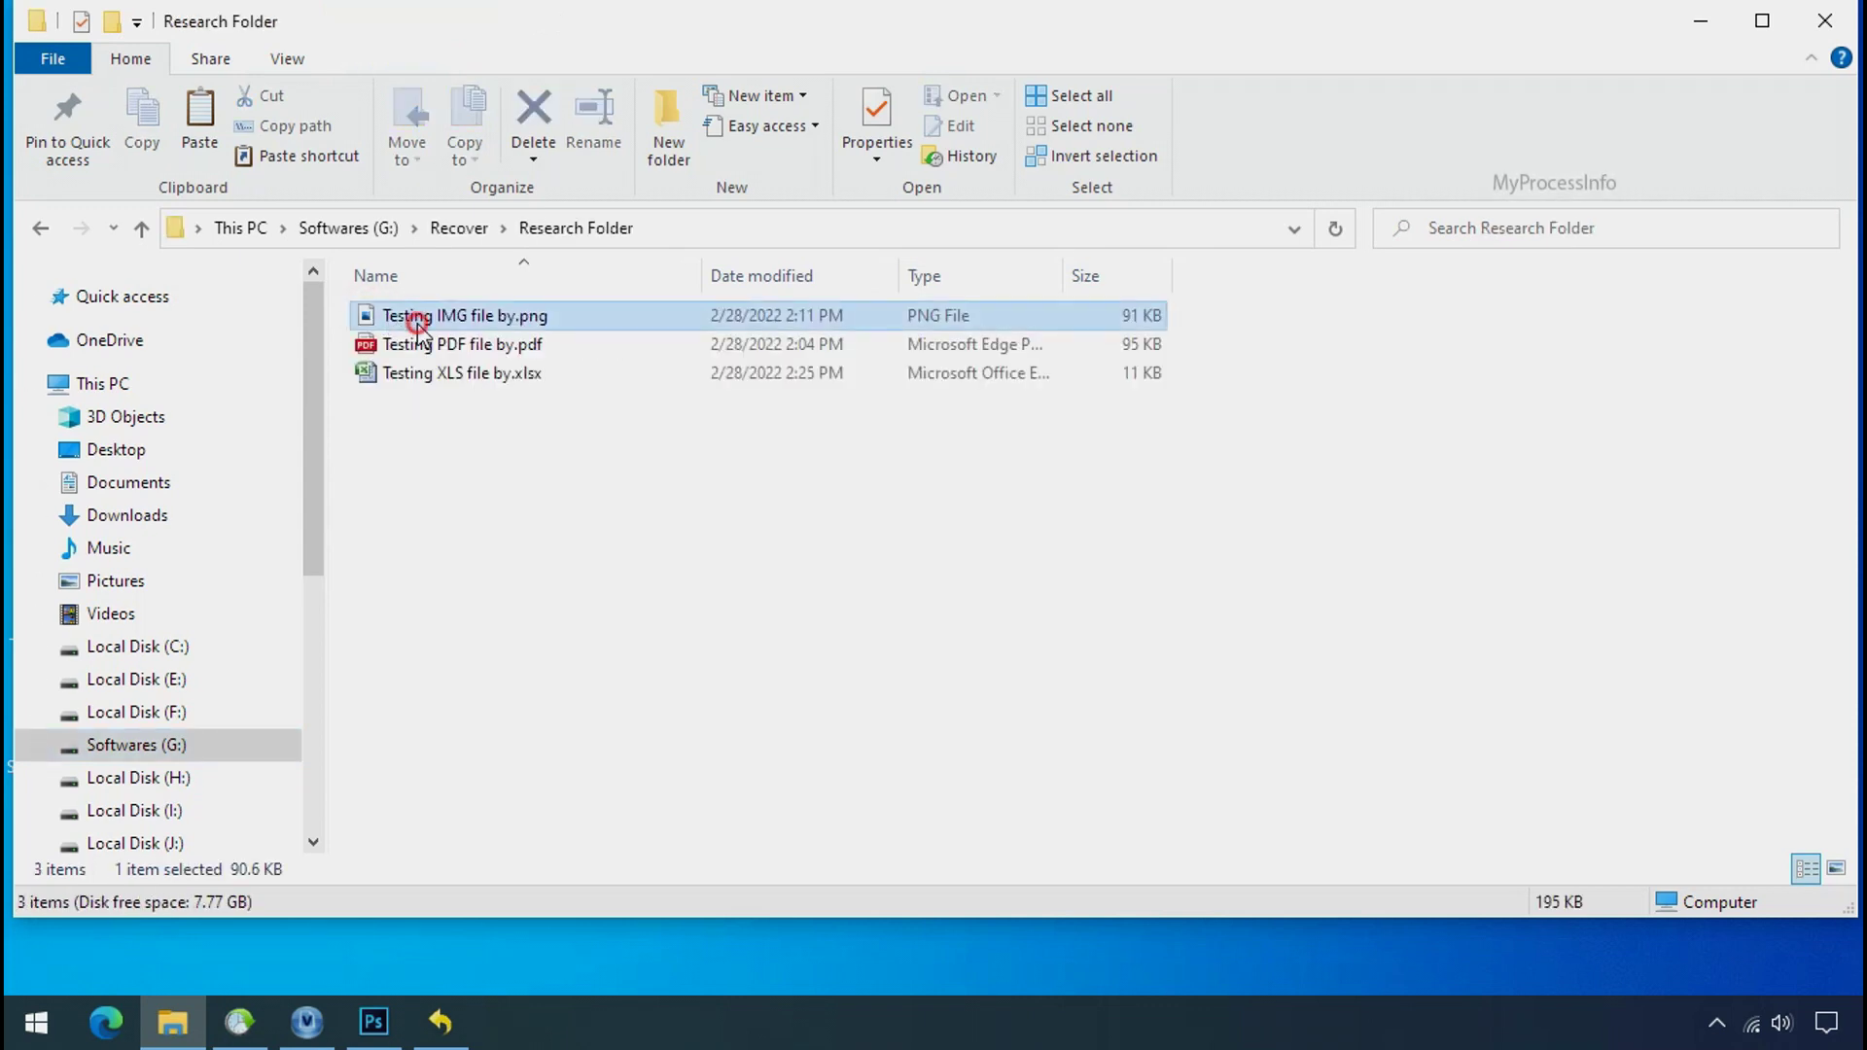
{"action": "left_click", "coordinate": [430, 347]}
{"action": "left_click", "coordinate": [449, 375]}
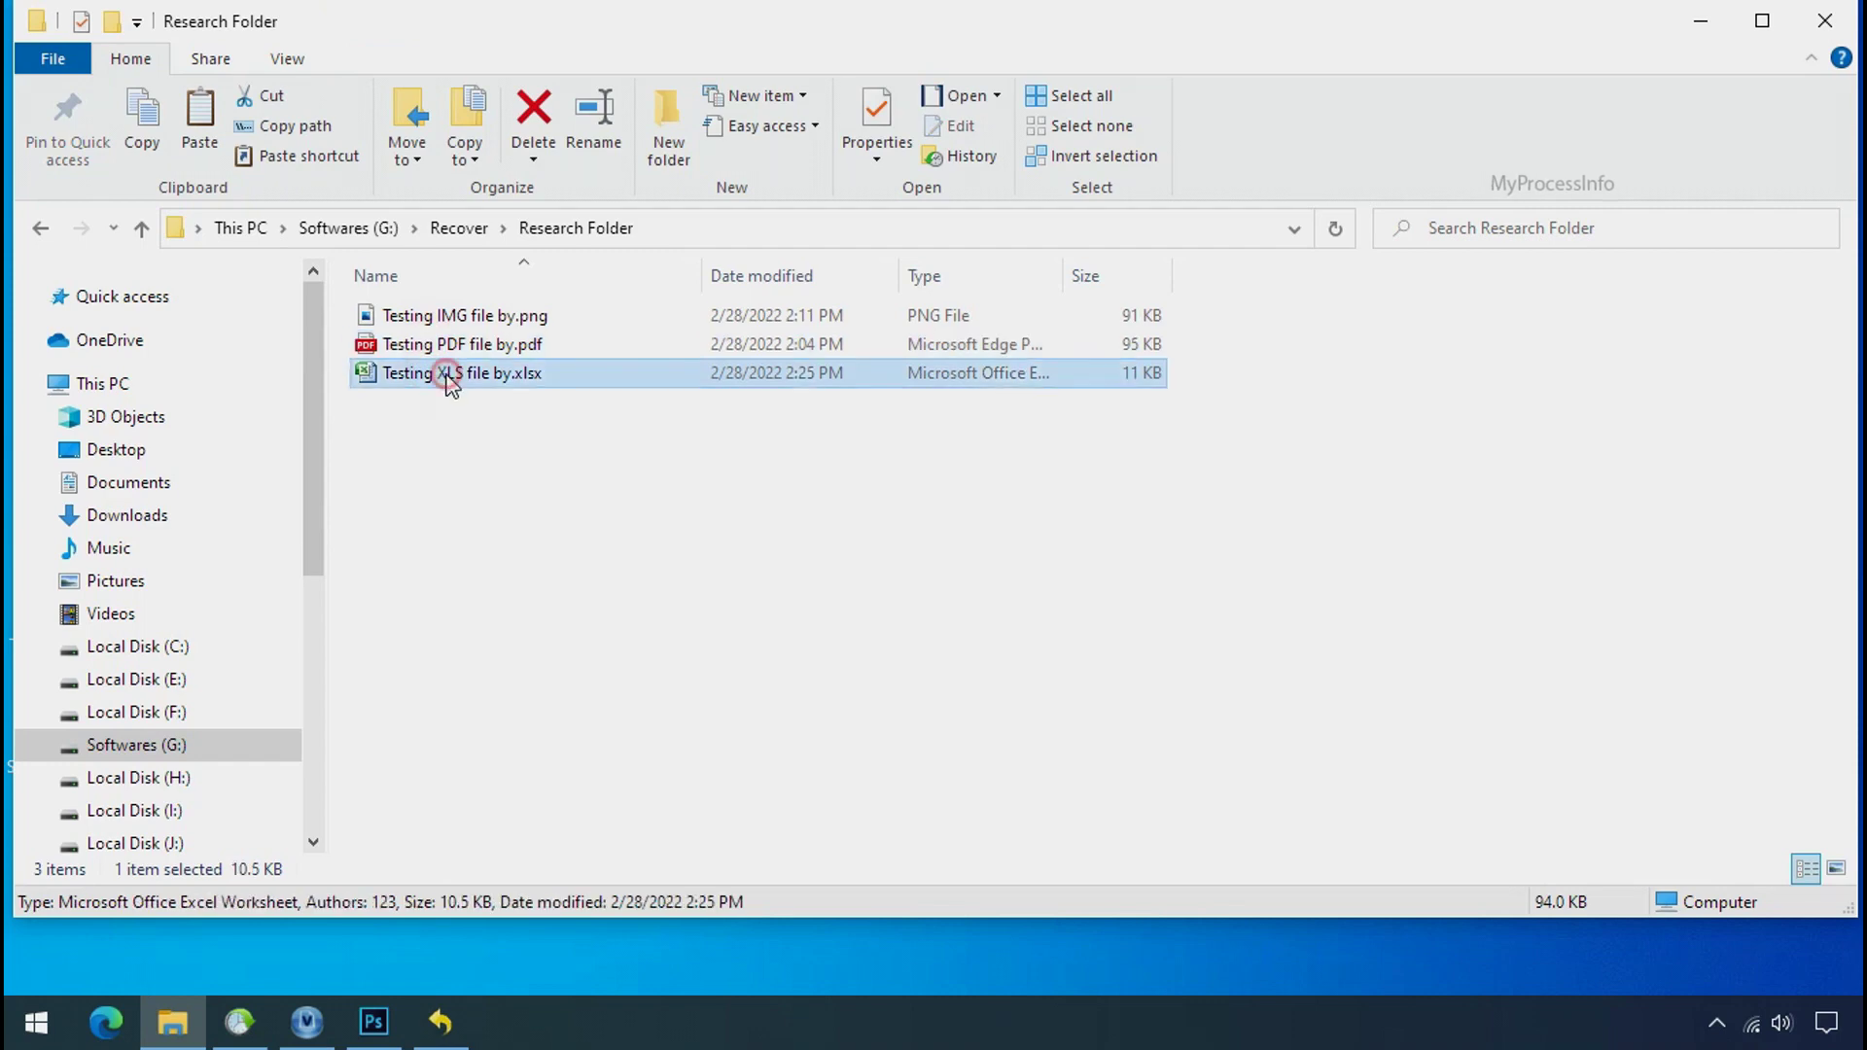
{"action": "left_click", "coordinate": [483, 317]}
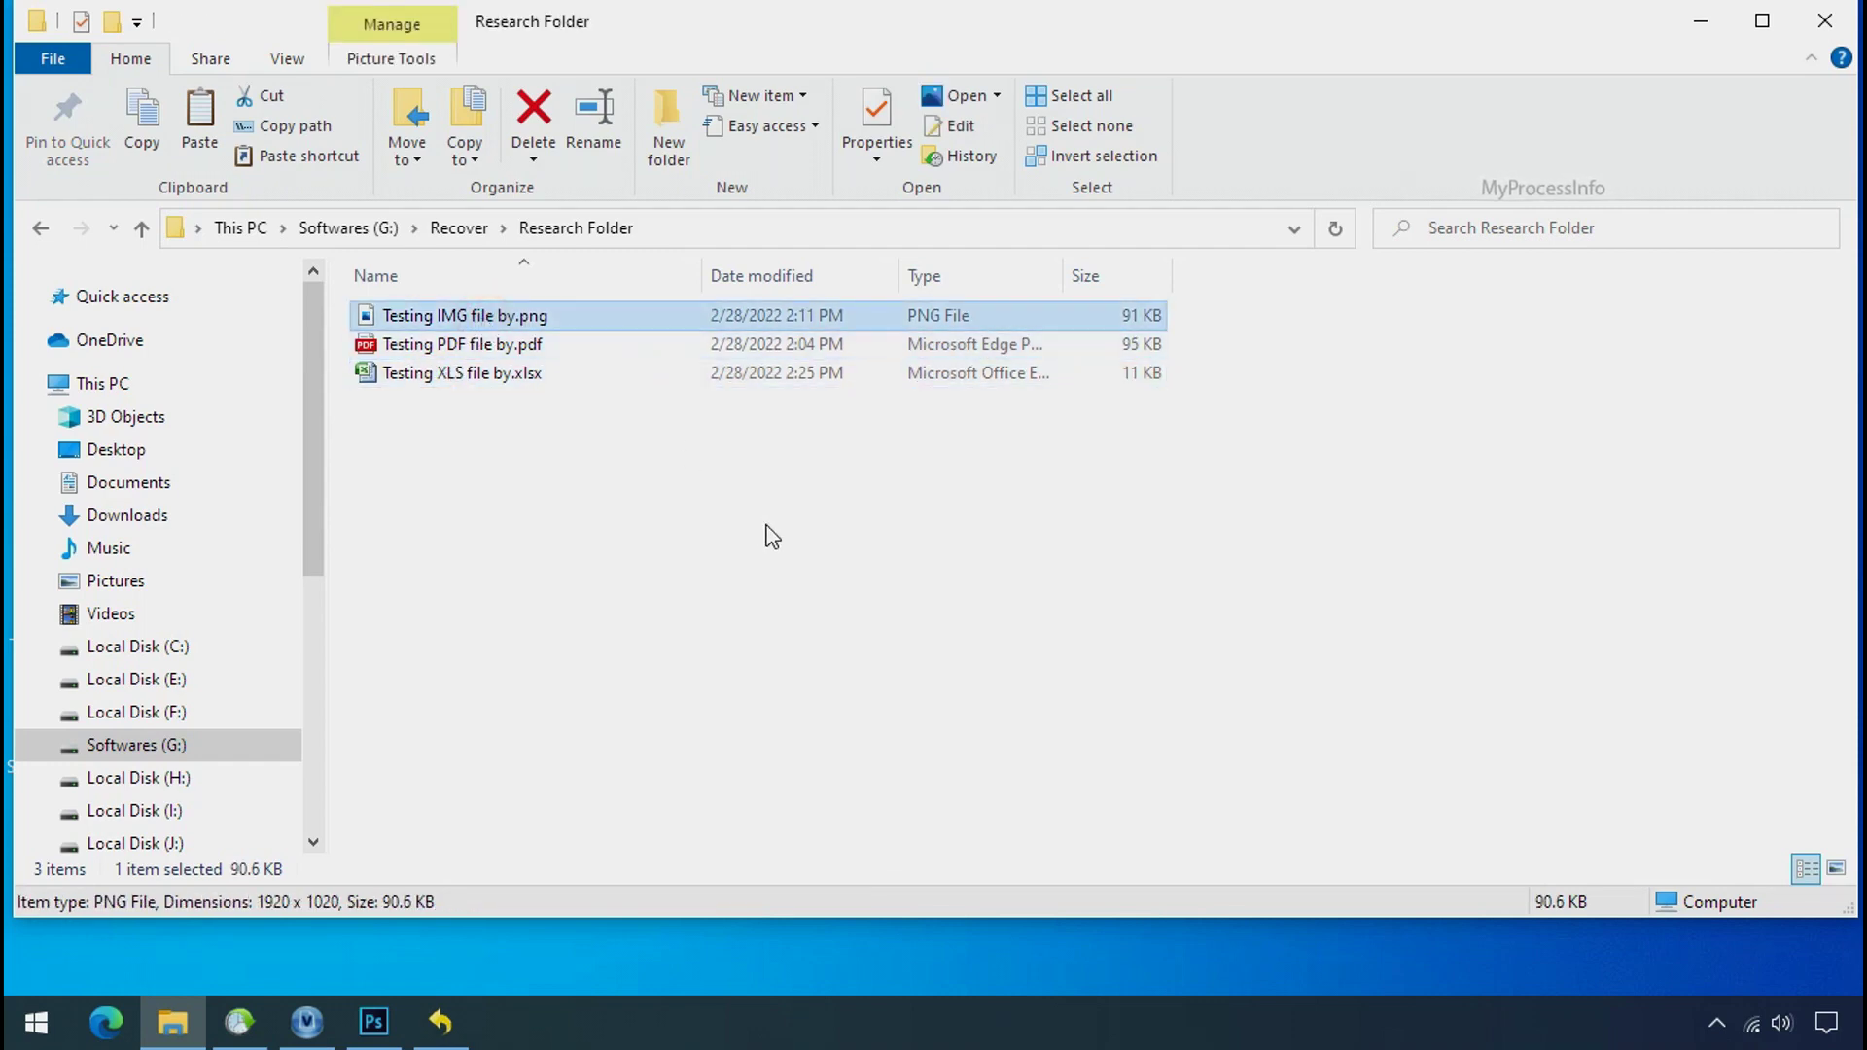
{"action": "scroll", "coordinate": [771, 538], "scroll_direction": "up", "scroll_amount": 4}
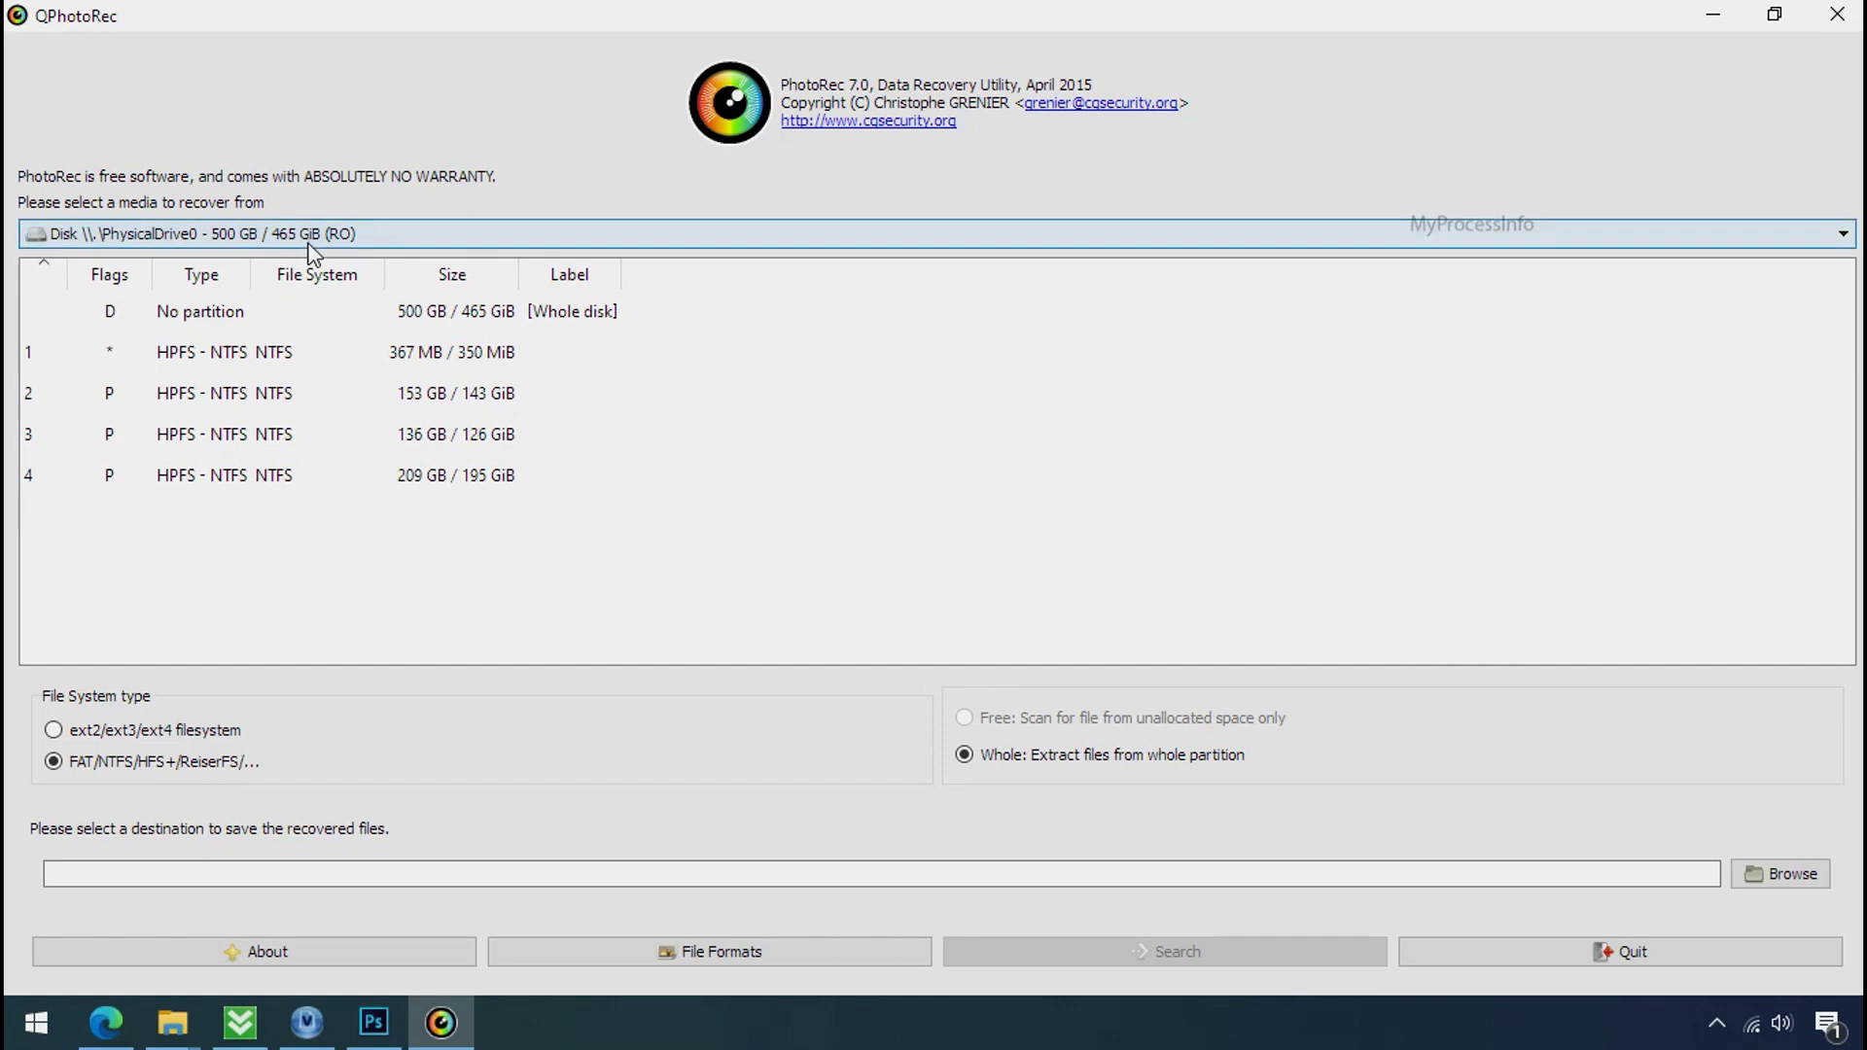
Browse QPhotoRec's list of recovery drives without changing the selection
{"action": "left_click", "coordinate": [307, 237]}
{"action": "scroll", "coordinate": [327, 371], "scroll_direction": "down", "scroll_amount": 1}
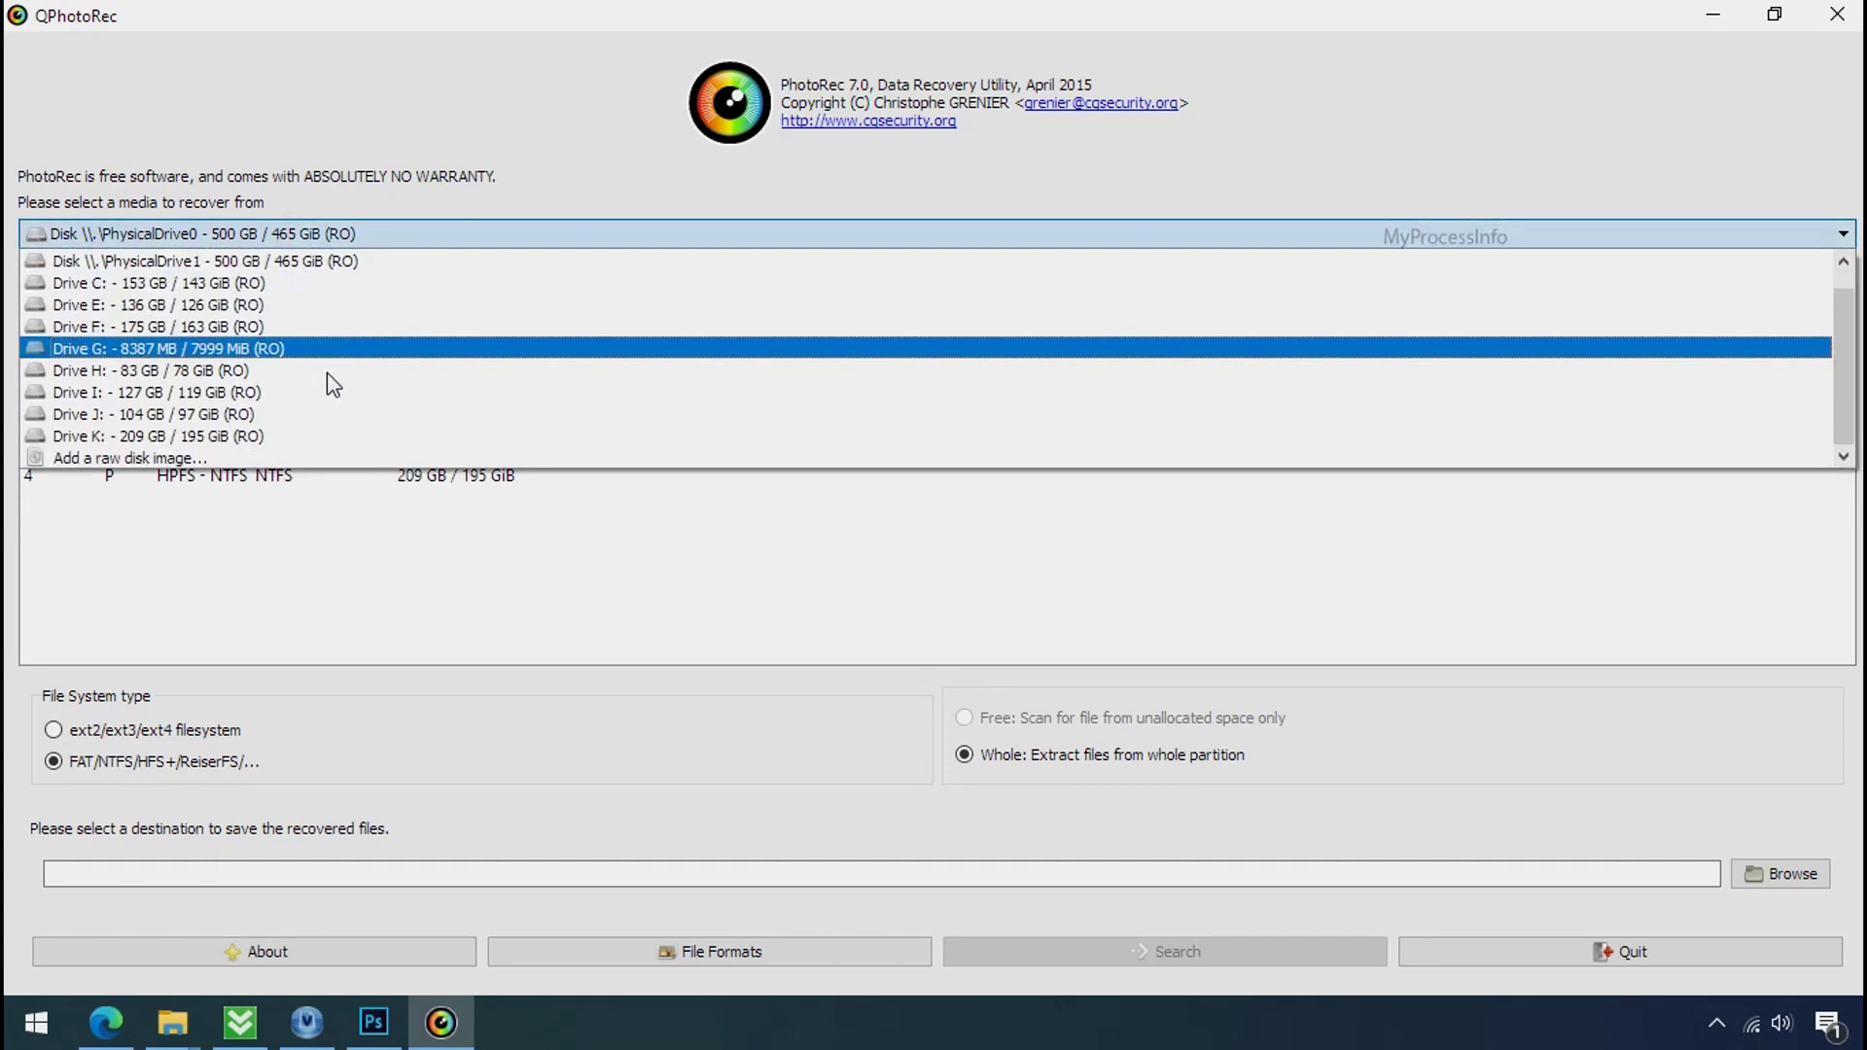
{"action": "left_click", "coordinate": [484, 140]}
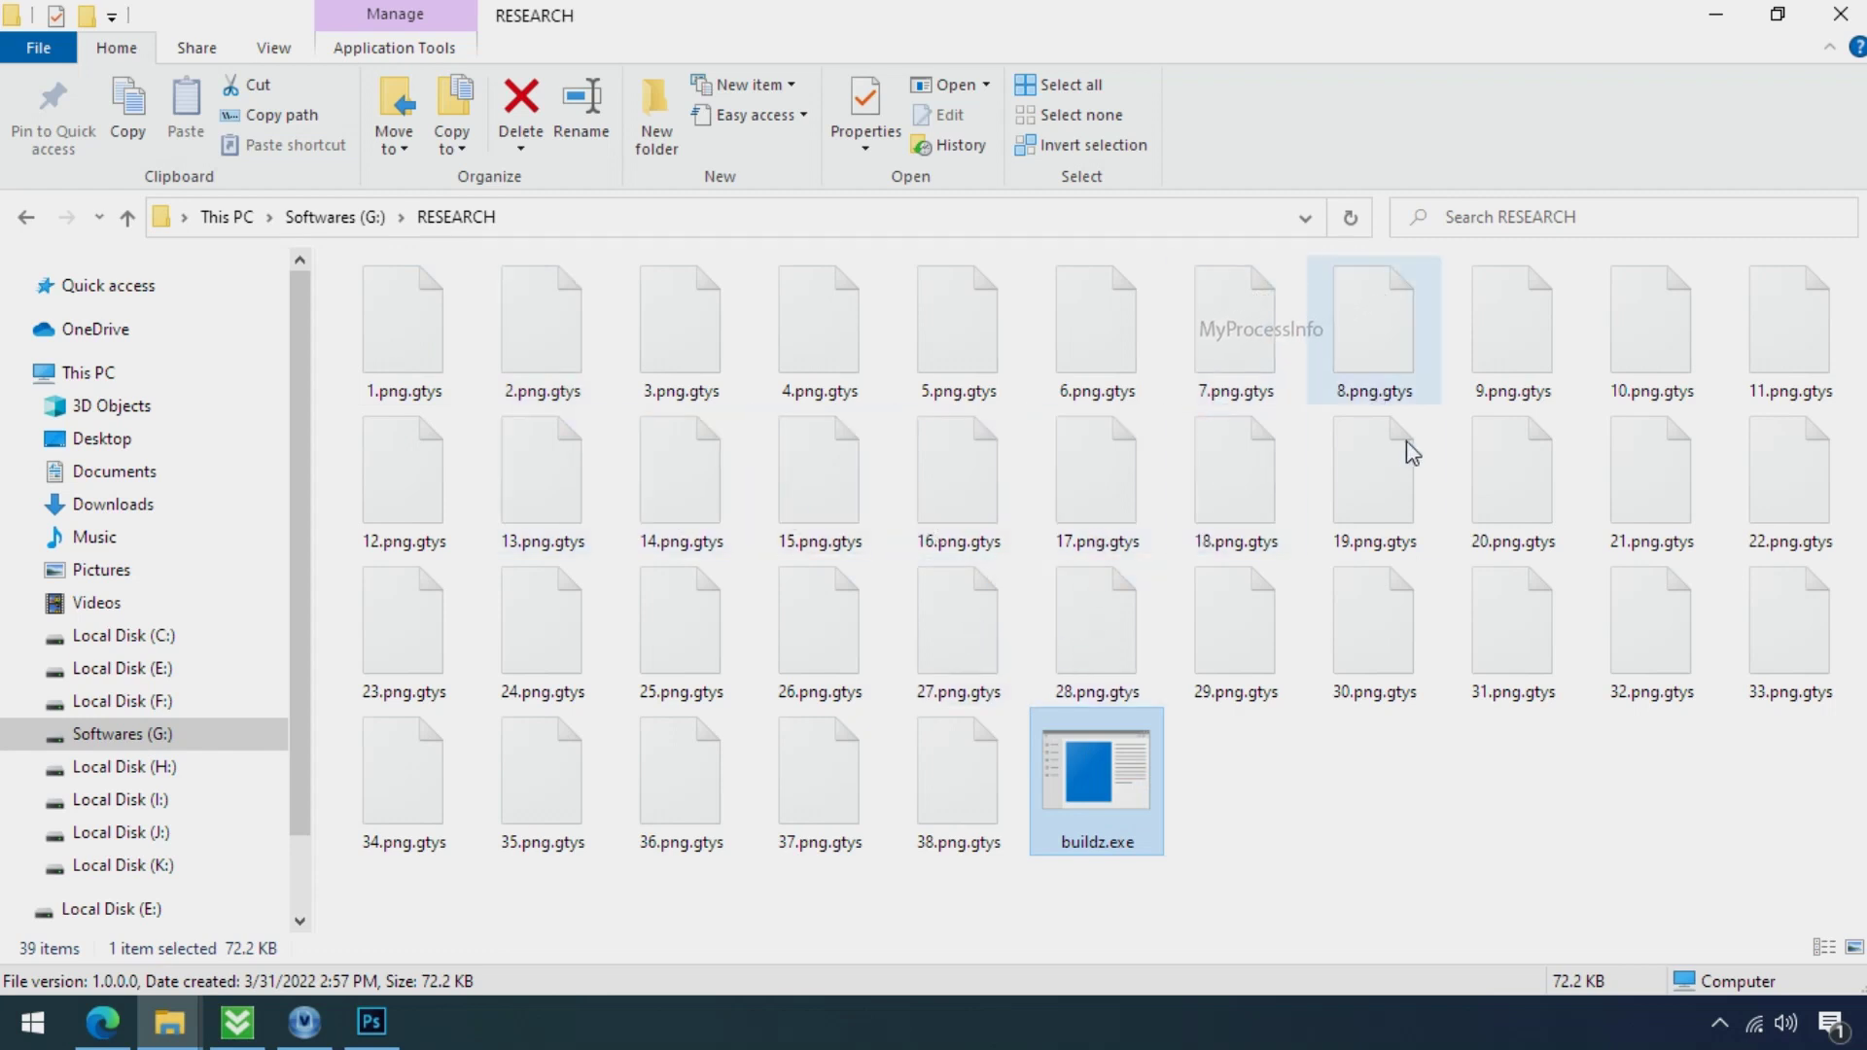
Rename 15.png.gtys to 15.png, confirming the extension change
{"action": "left_click", "coordinate": [810, 518]}
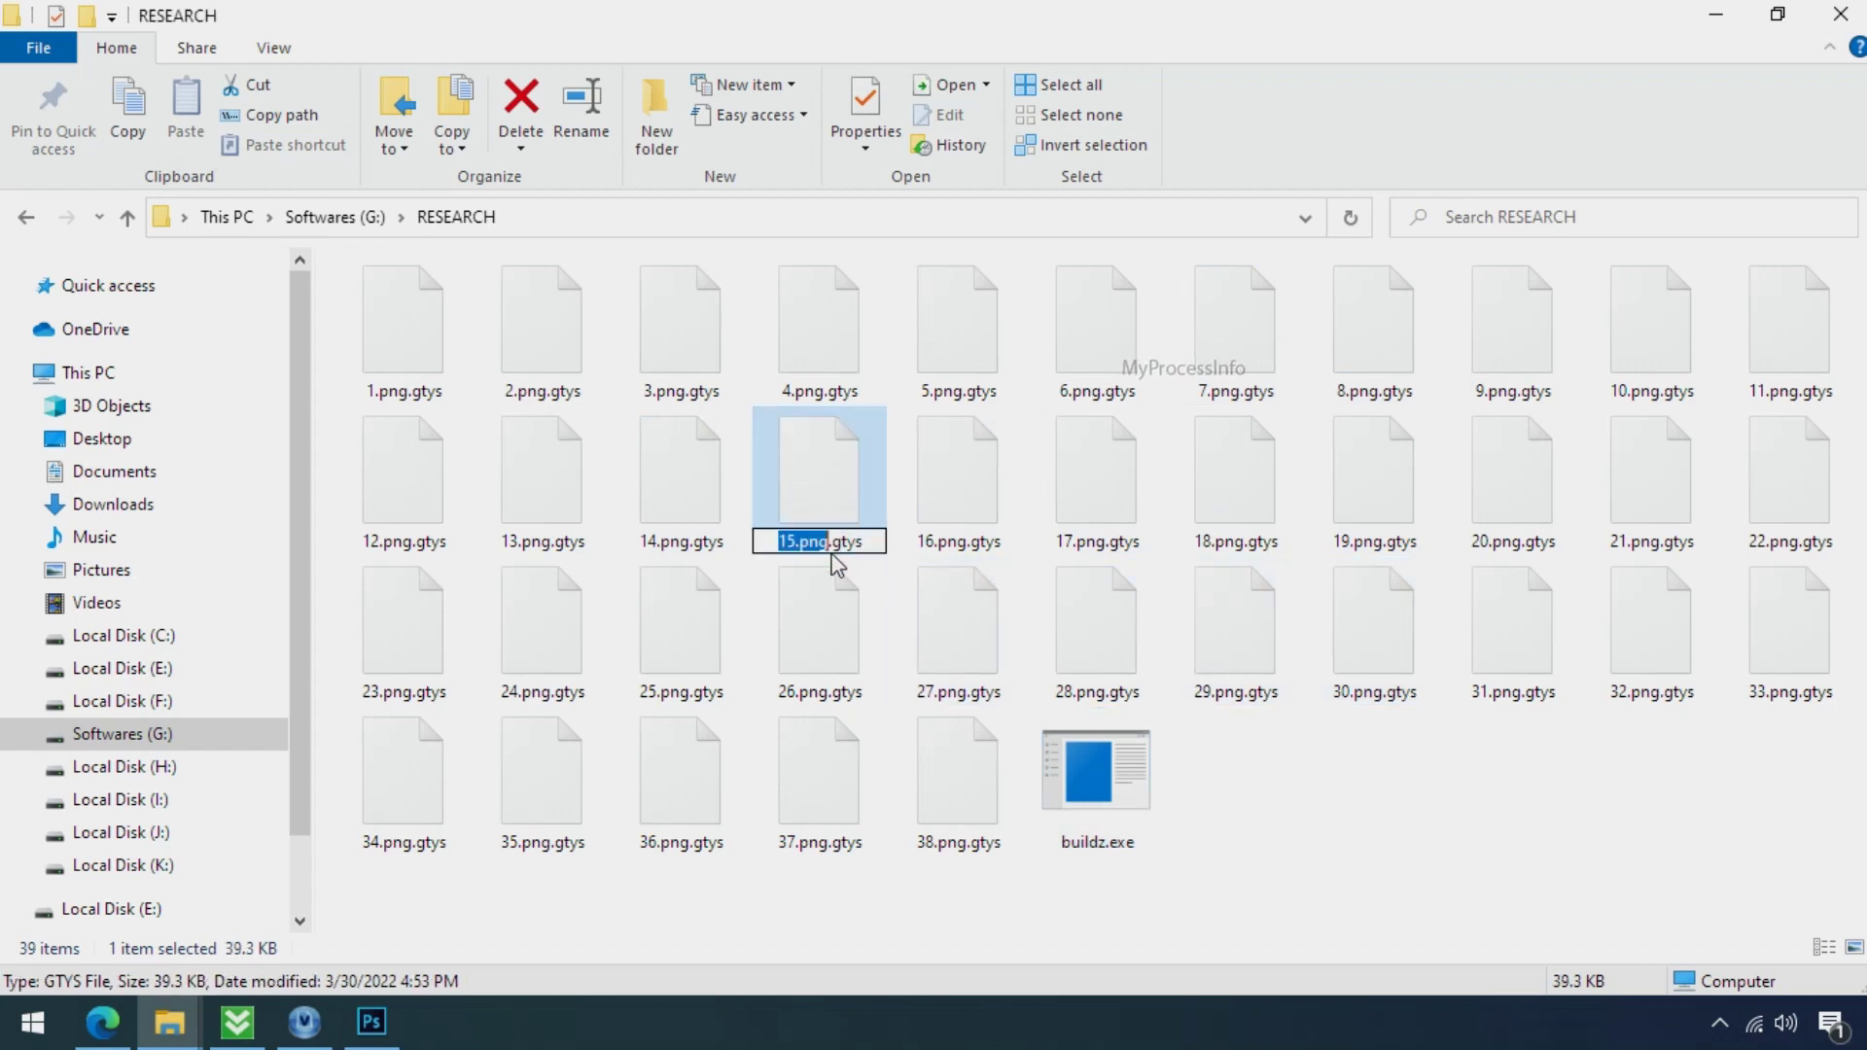
{"action": "left_click", "coordinate": [836, 542]}
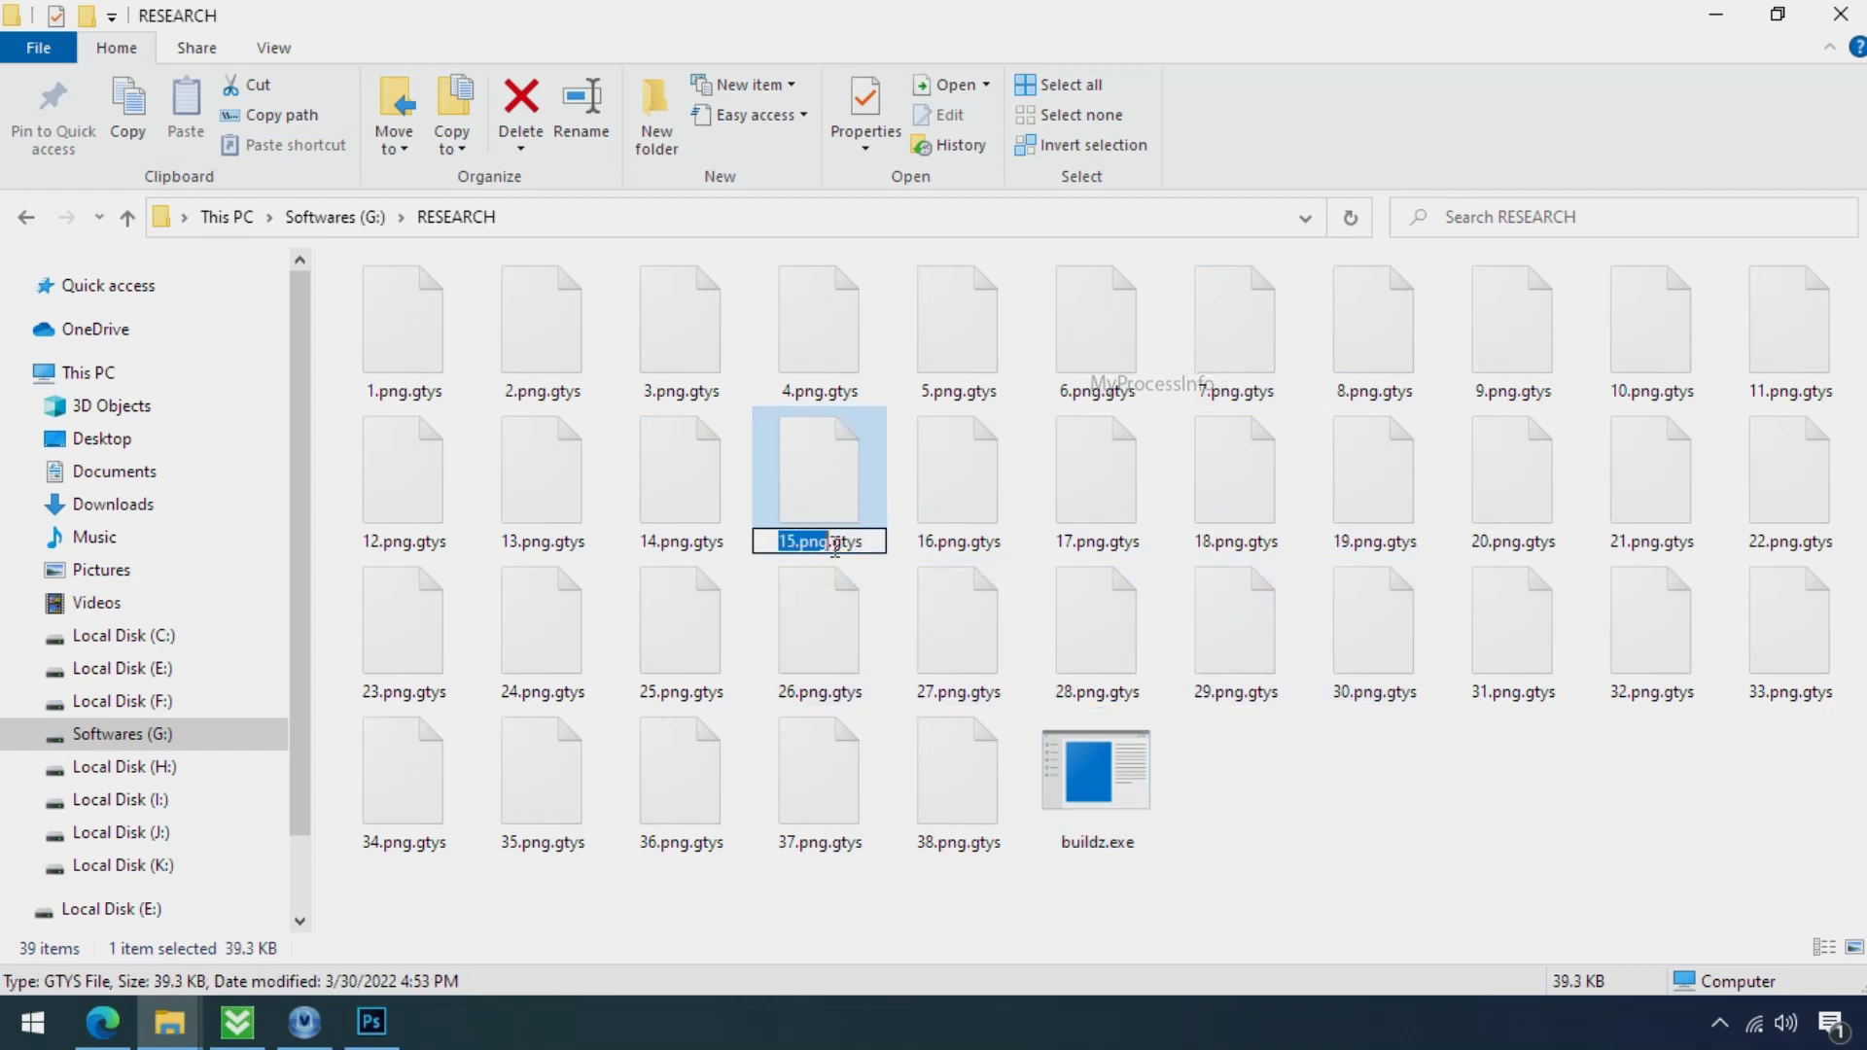
{"action": "left_click_drag", "start_coordinate": [832, 542], "coordinate": [854, 551]}
{"action": "key", "text": "BackSpace"}
{"action": "key", "text": "BackSpace"}
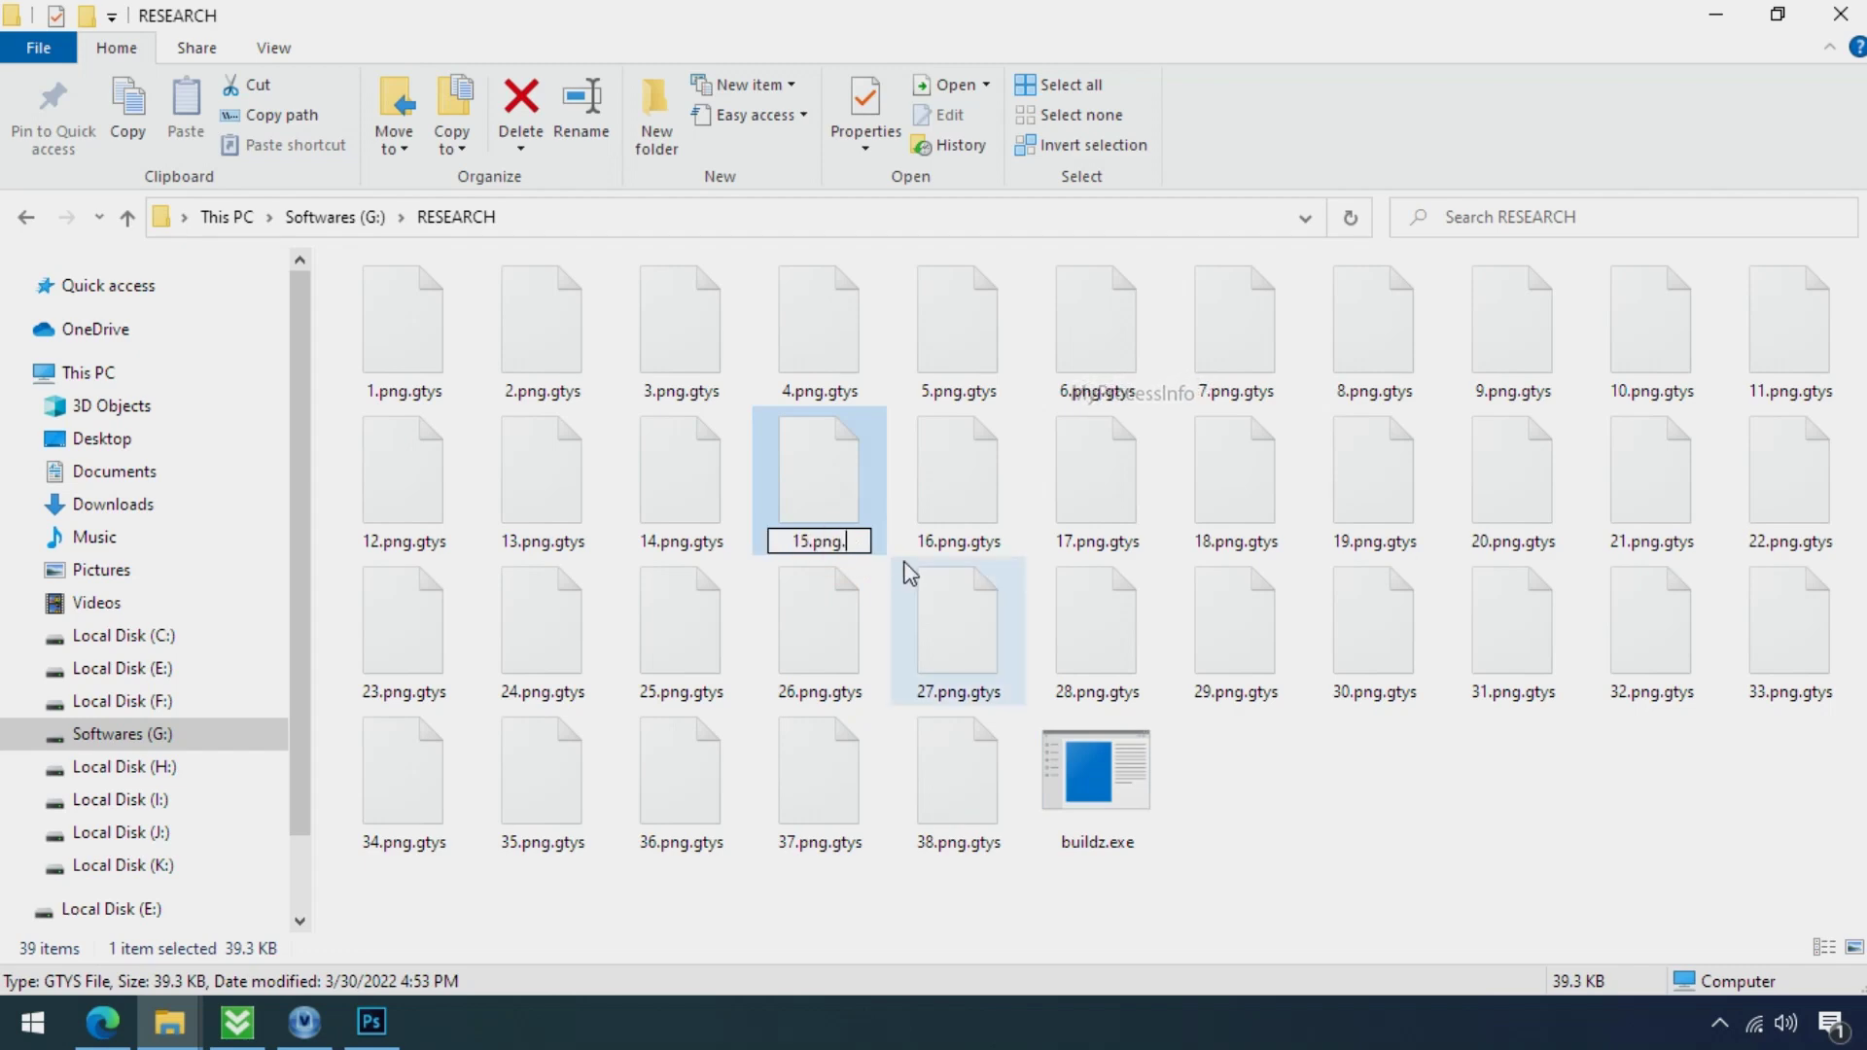
{"action": "key", "text": "Return"}
{"action": "left_click", "coordinate": [1067, 521]}
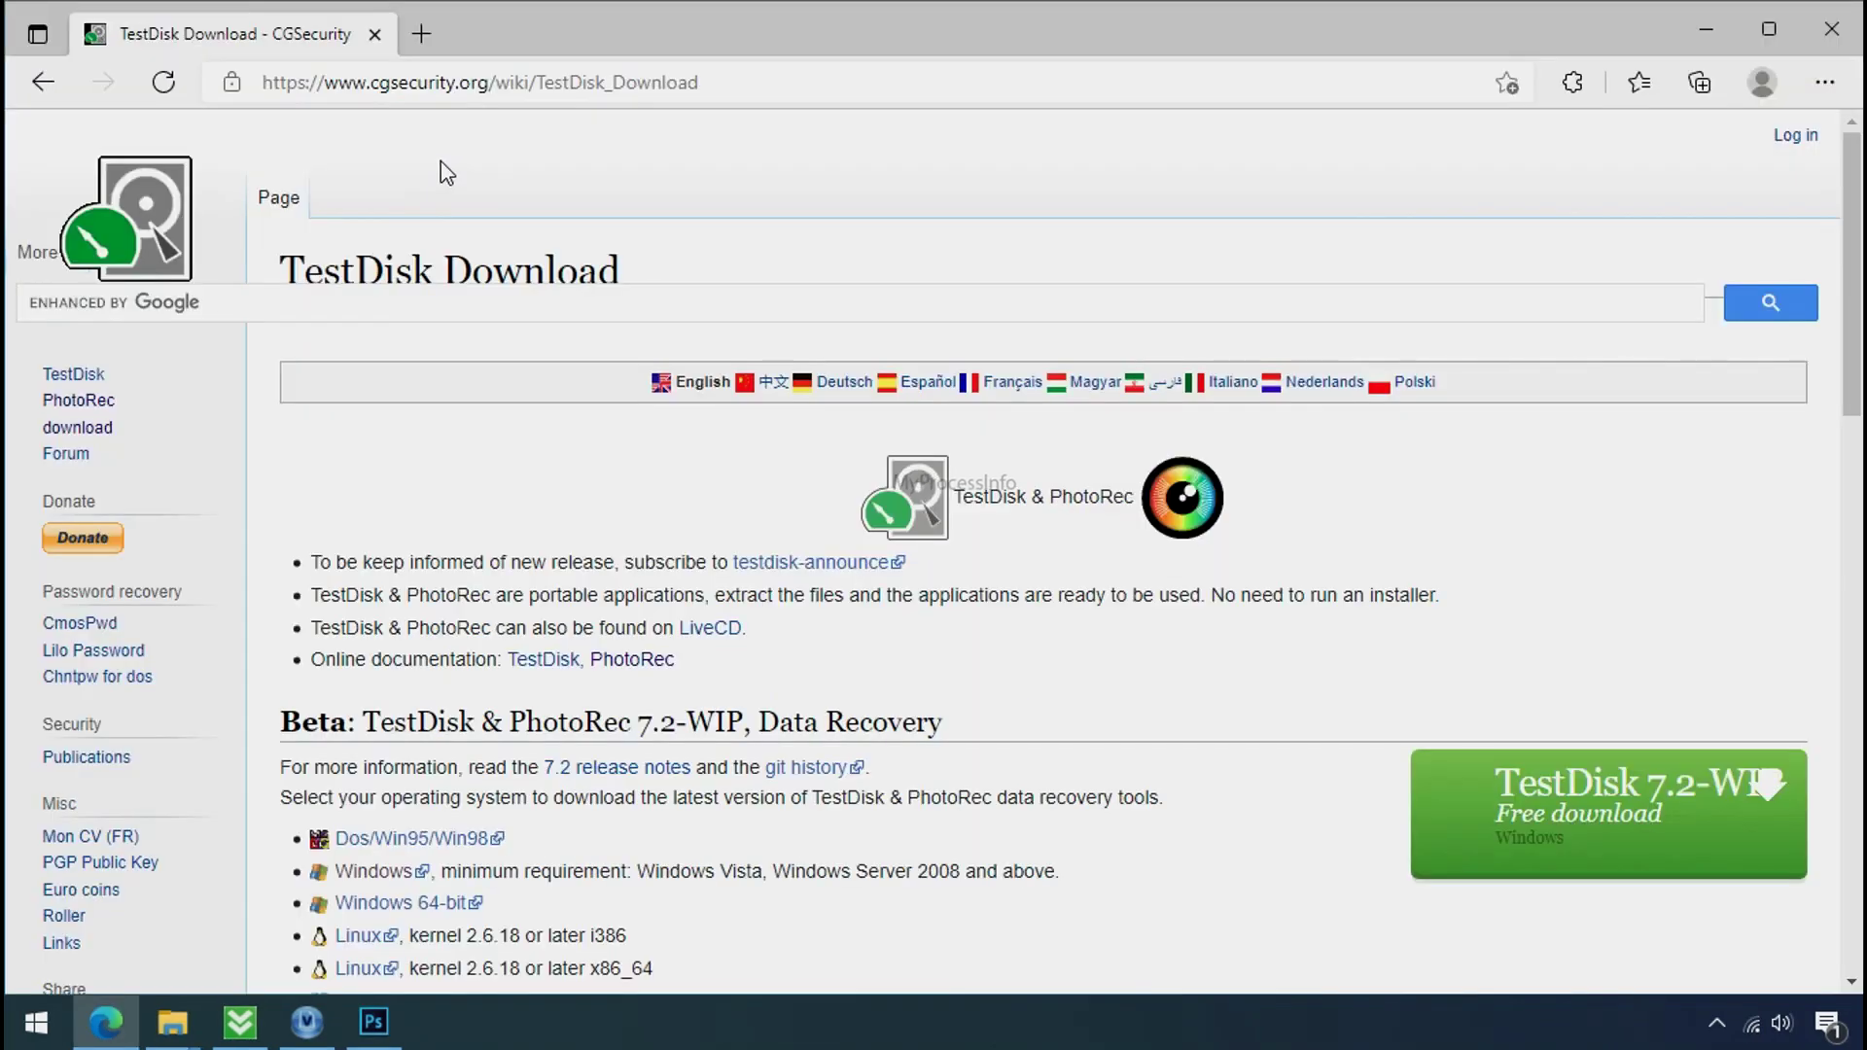
Close the Edge window showing the TestDisk download page
{"action": "left_click", "coordinate": [408, 83]}
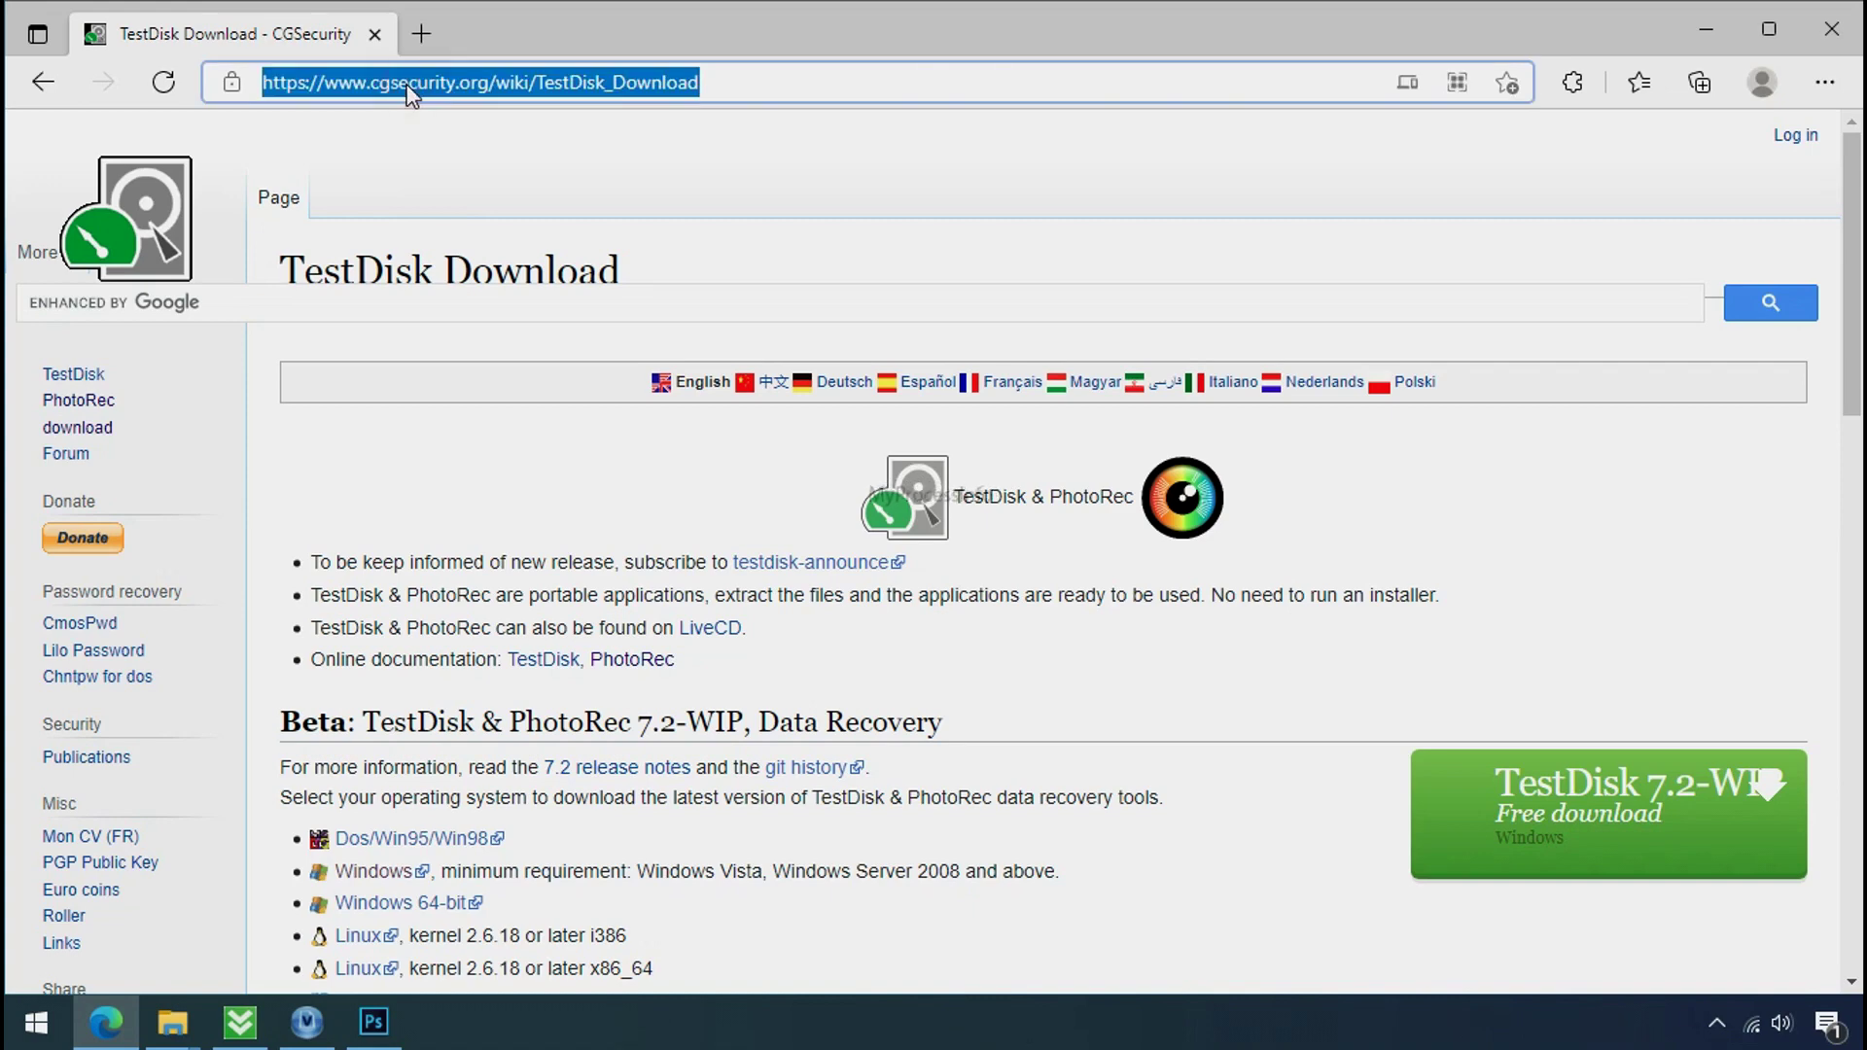
{"action": "left_click", "coordinate": [476, 180]}
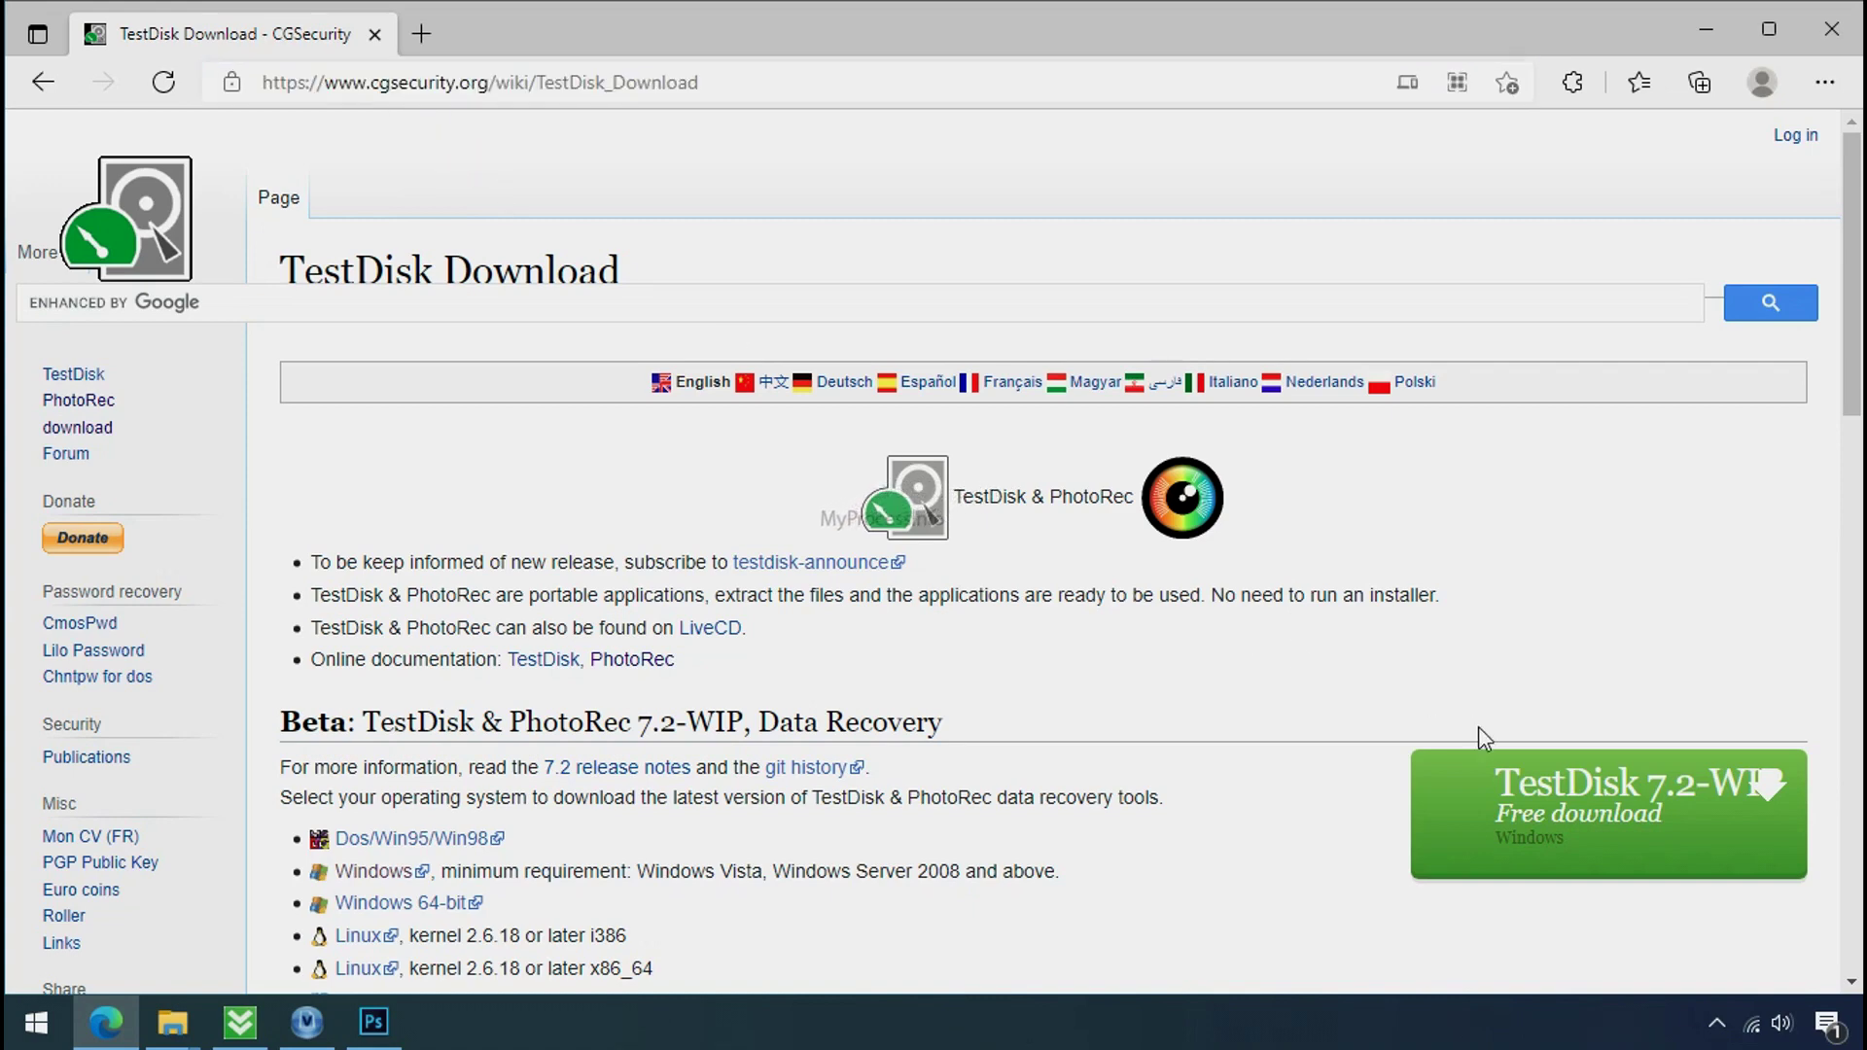
{"action": "left_click", "coordinate": [1831, 29]}
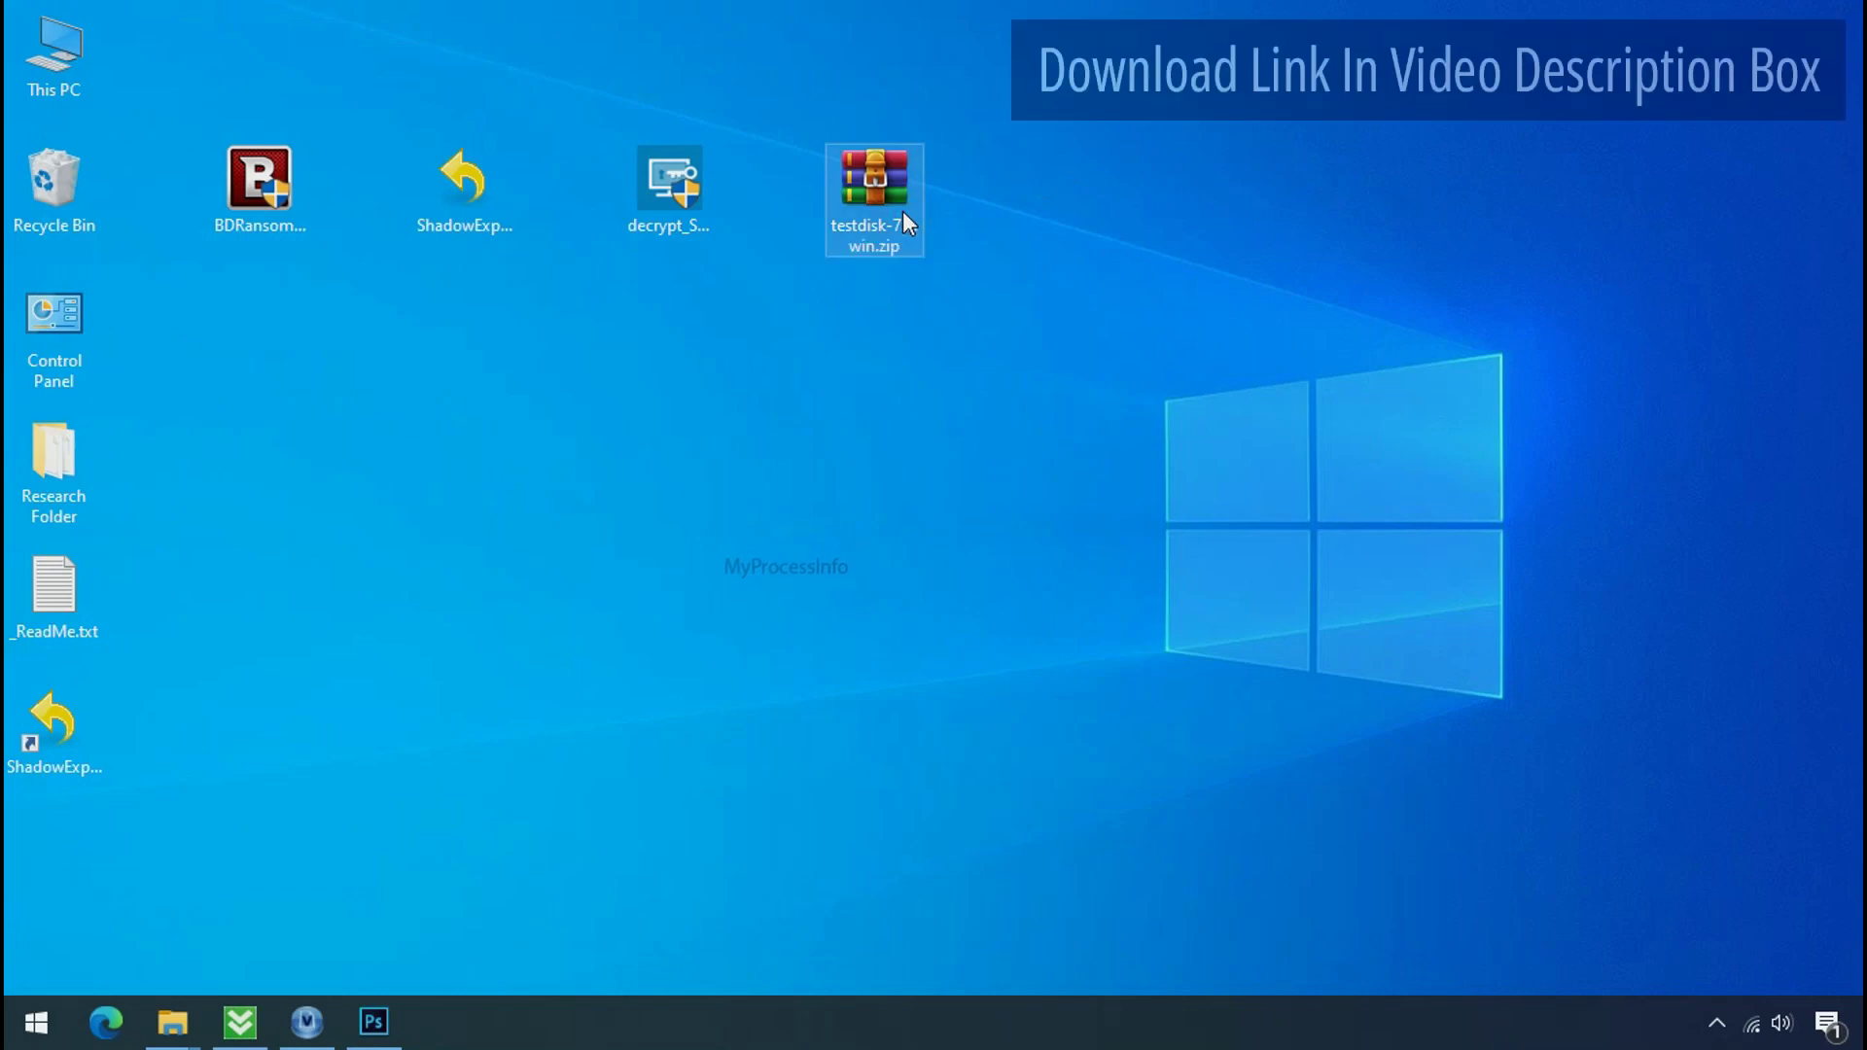
Extract the TestDisk zip to testdisk-7.0.win and launch qphotorec_win.exe from it
{"action": "right_click", "coordinate": [904, 214]}
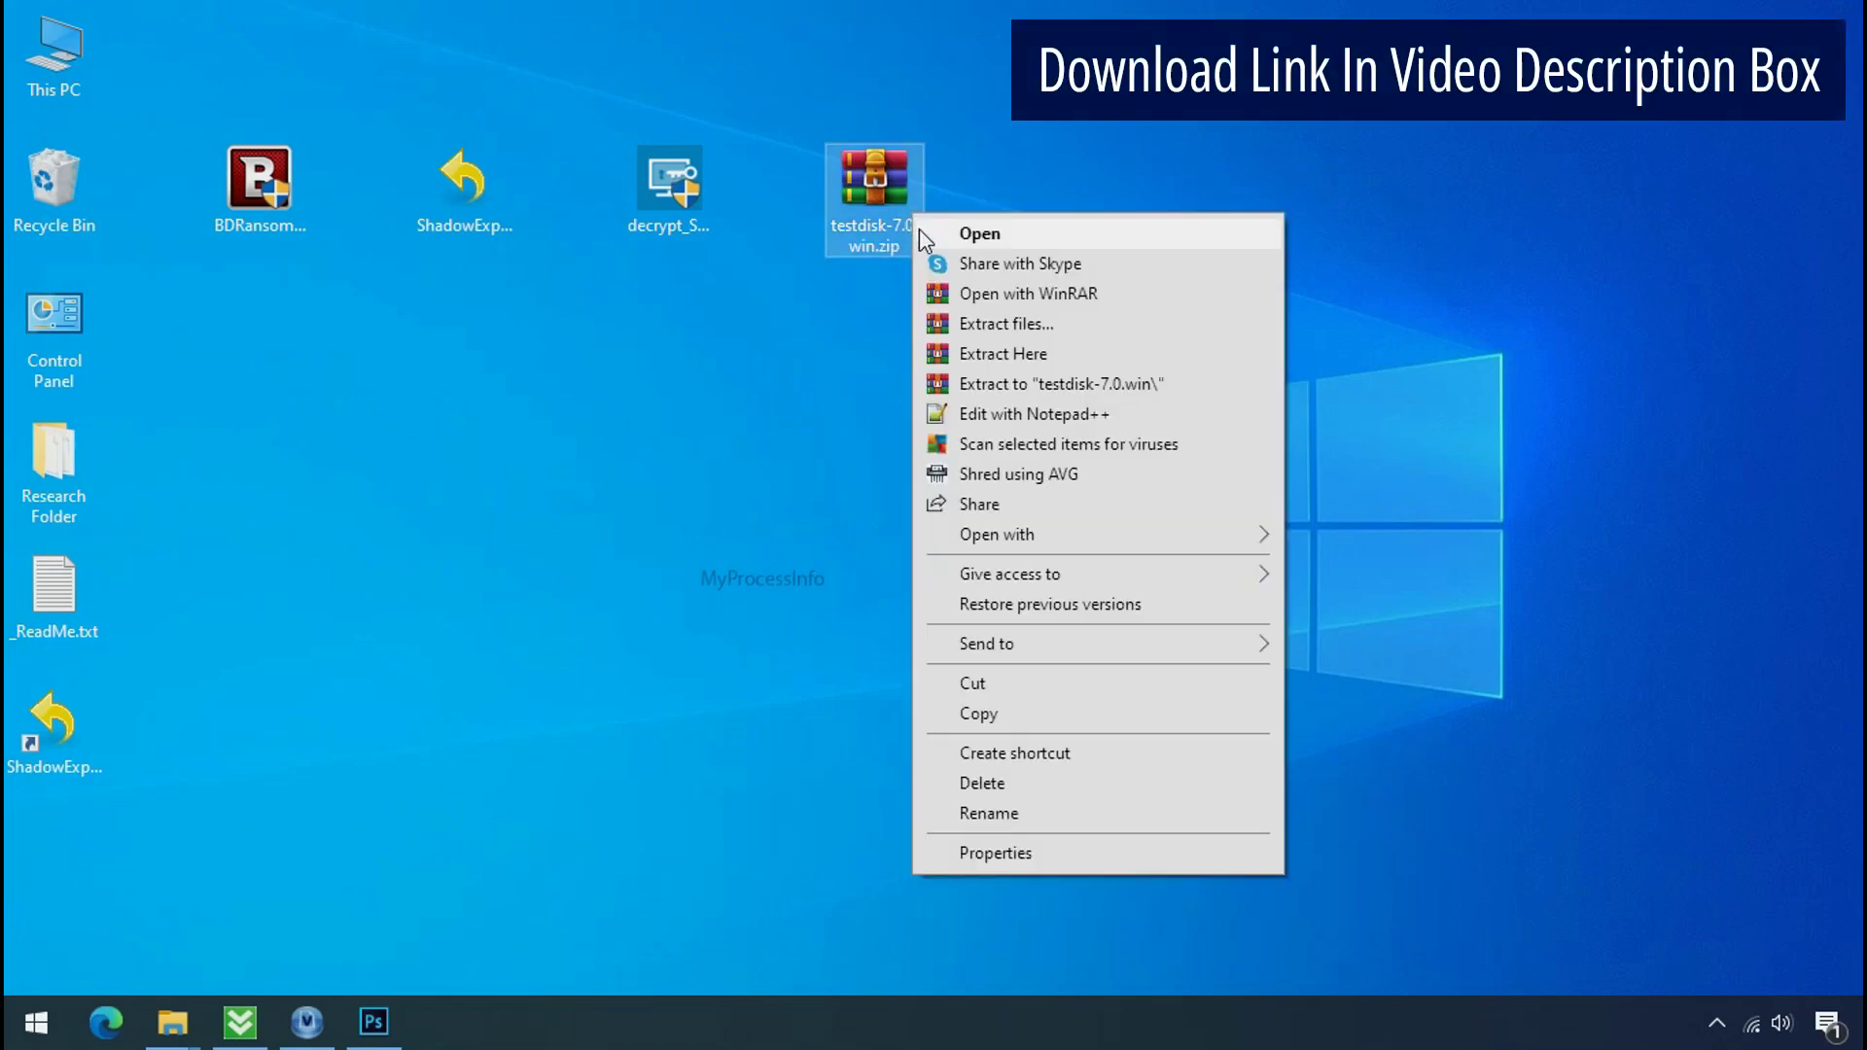
{"action": "left_click", "coordinate": [1029, 386]}
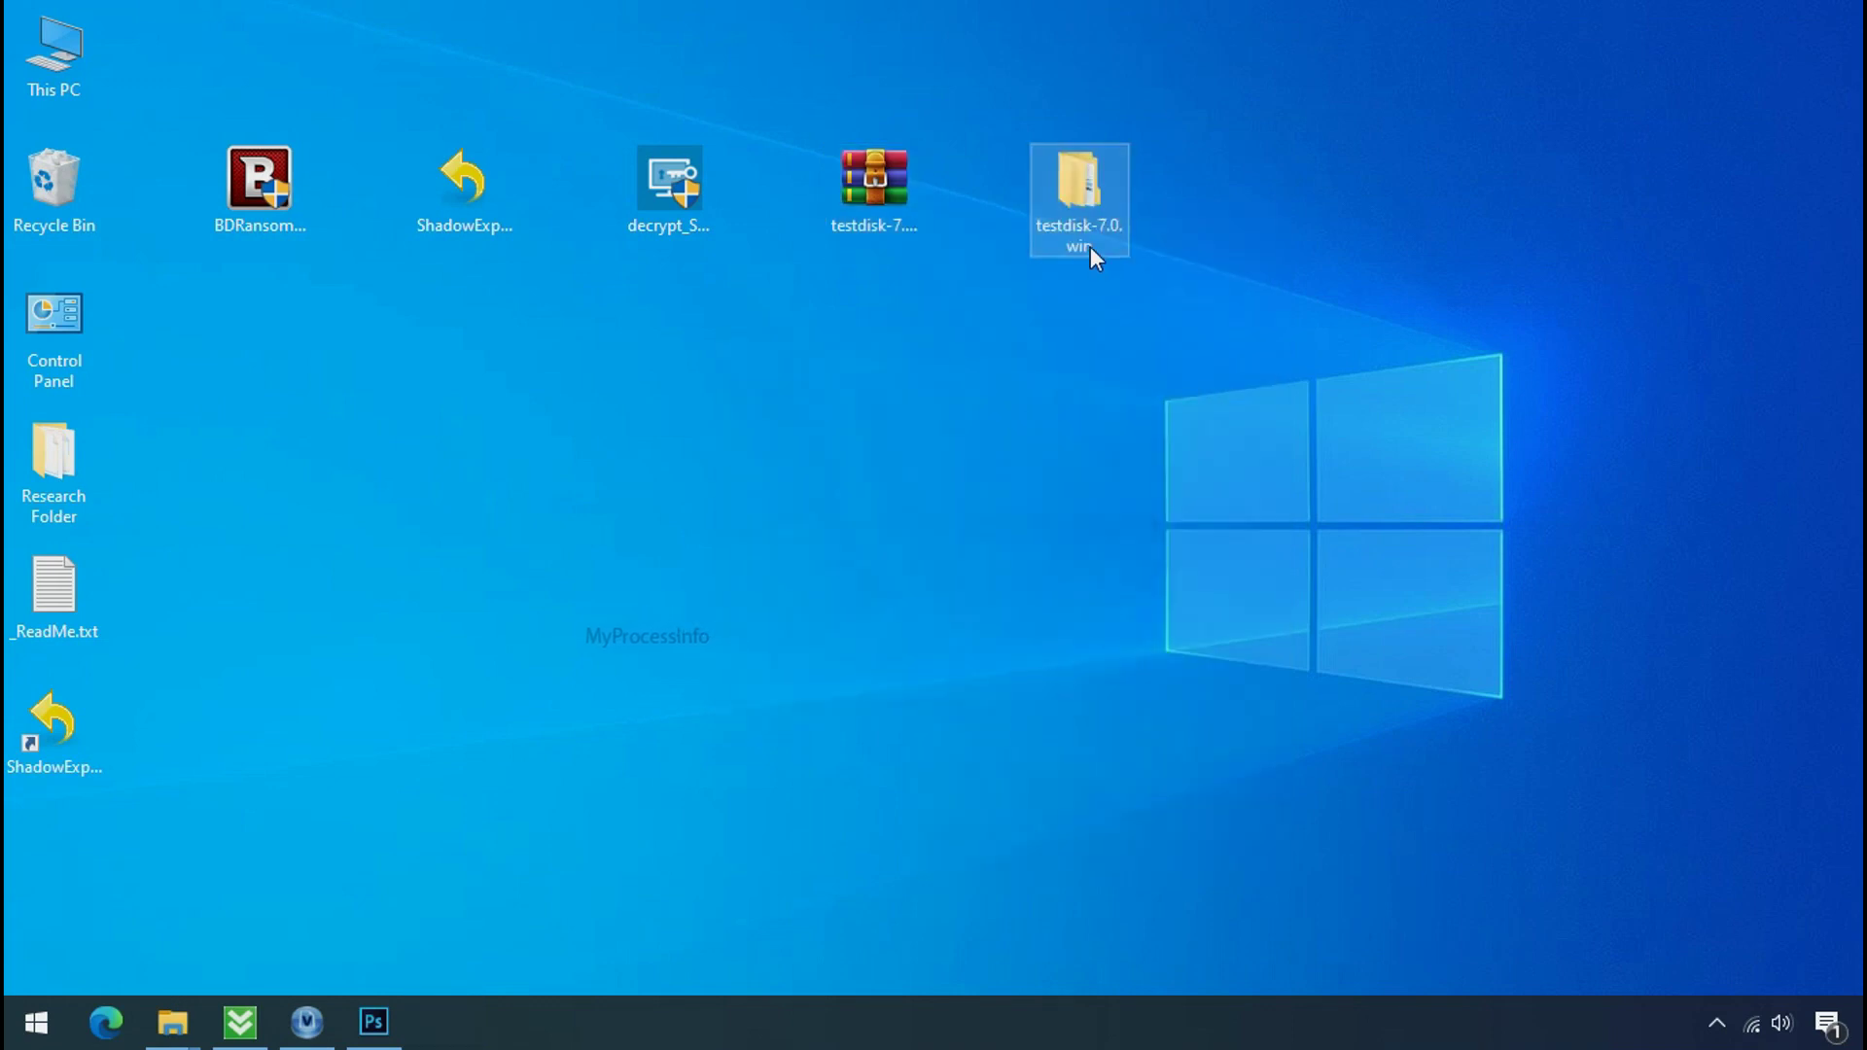
{"action": "double_click", "coordinate": [1087, 228]}
{"action": "scroll", "coordinate": [521, 647], "scroll_direction": "down", "scroll_amount": 4}
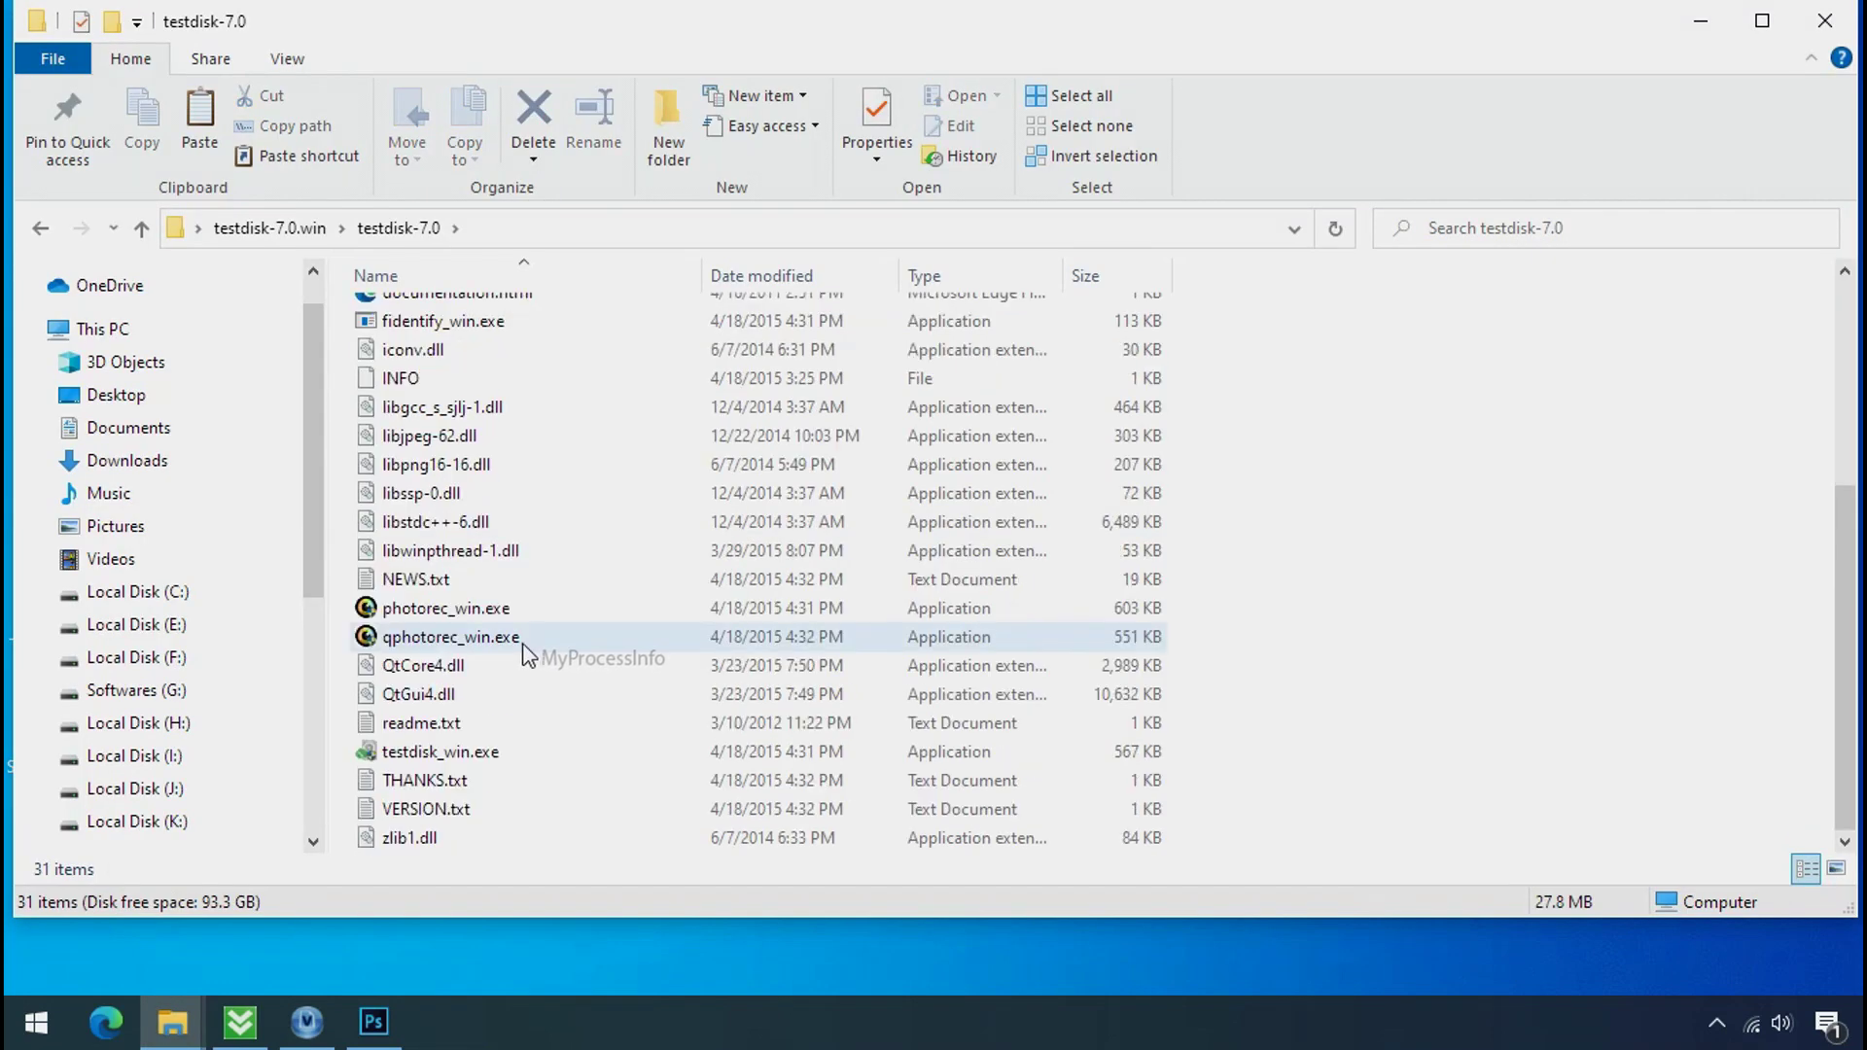
{"action": "left_click", "coordinate": [522, 642]}
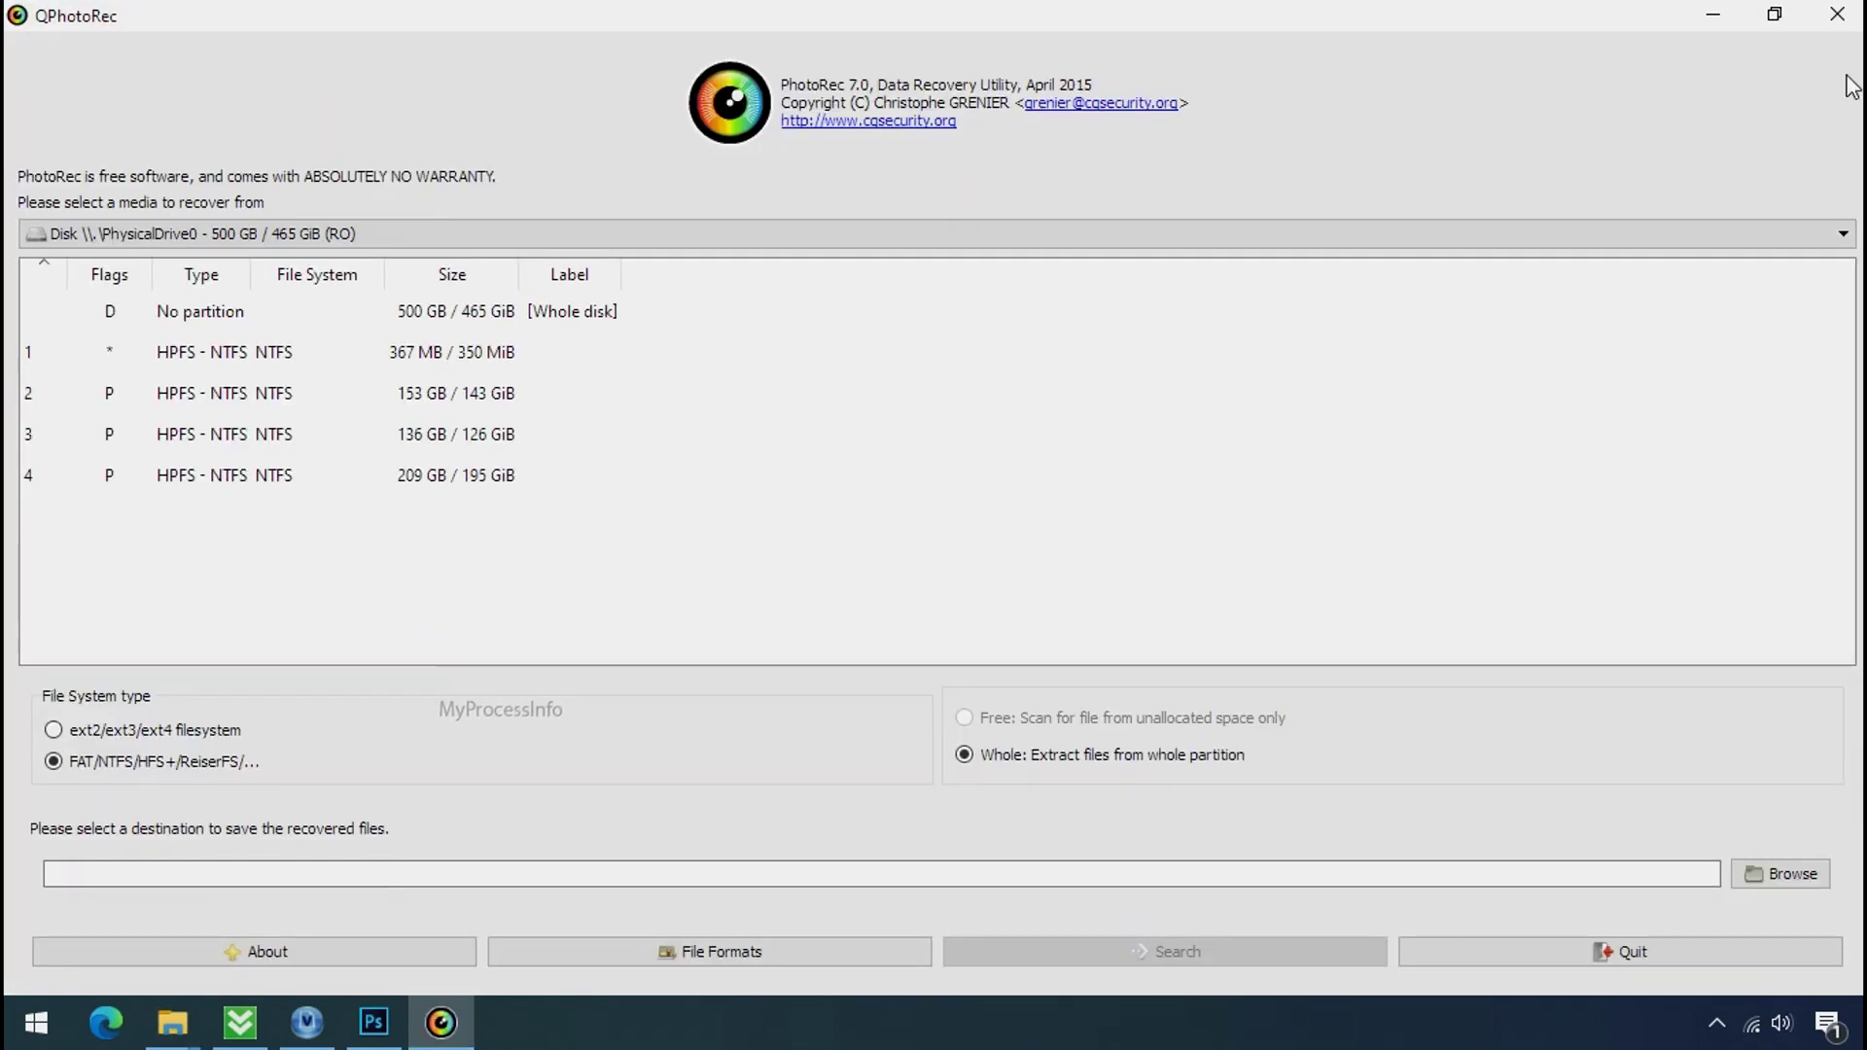
Select Drive C: as the recovery source and reset all file format selections
{"action": "left_click", "coordinate": [375, 235]}
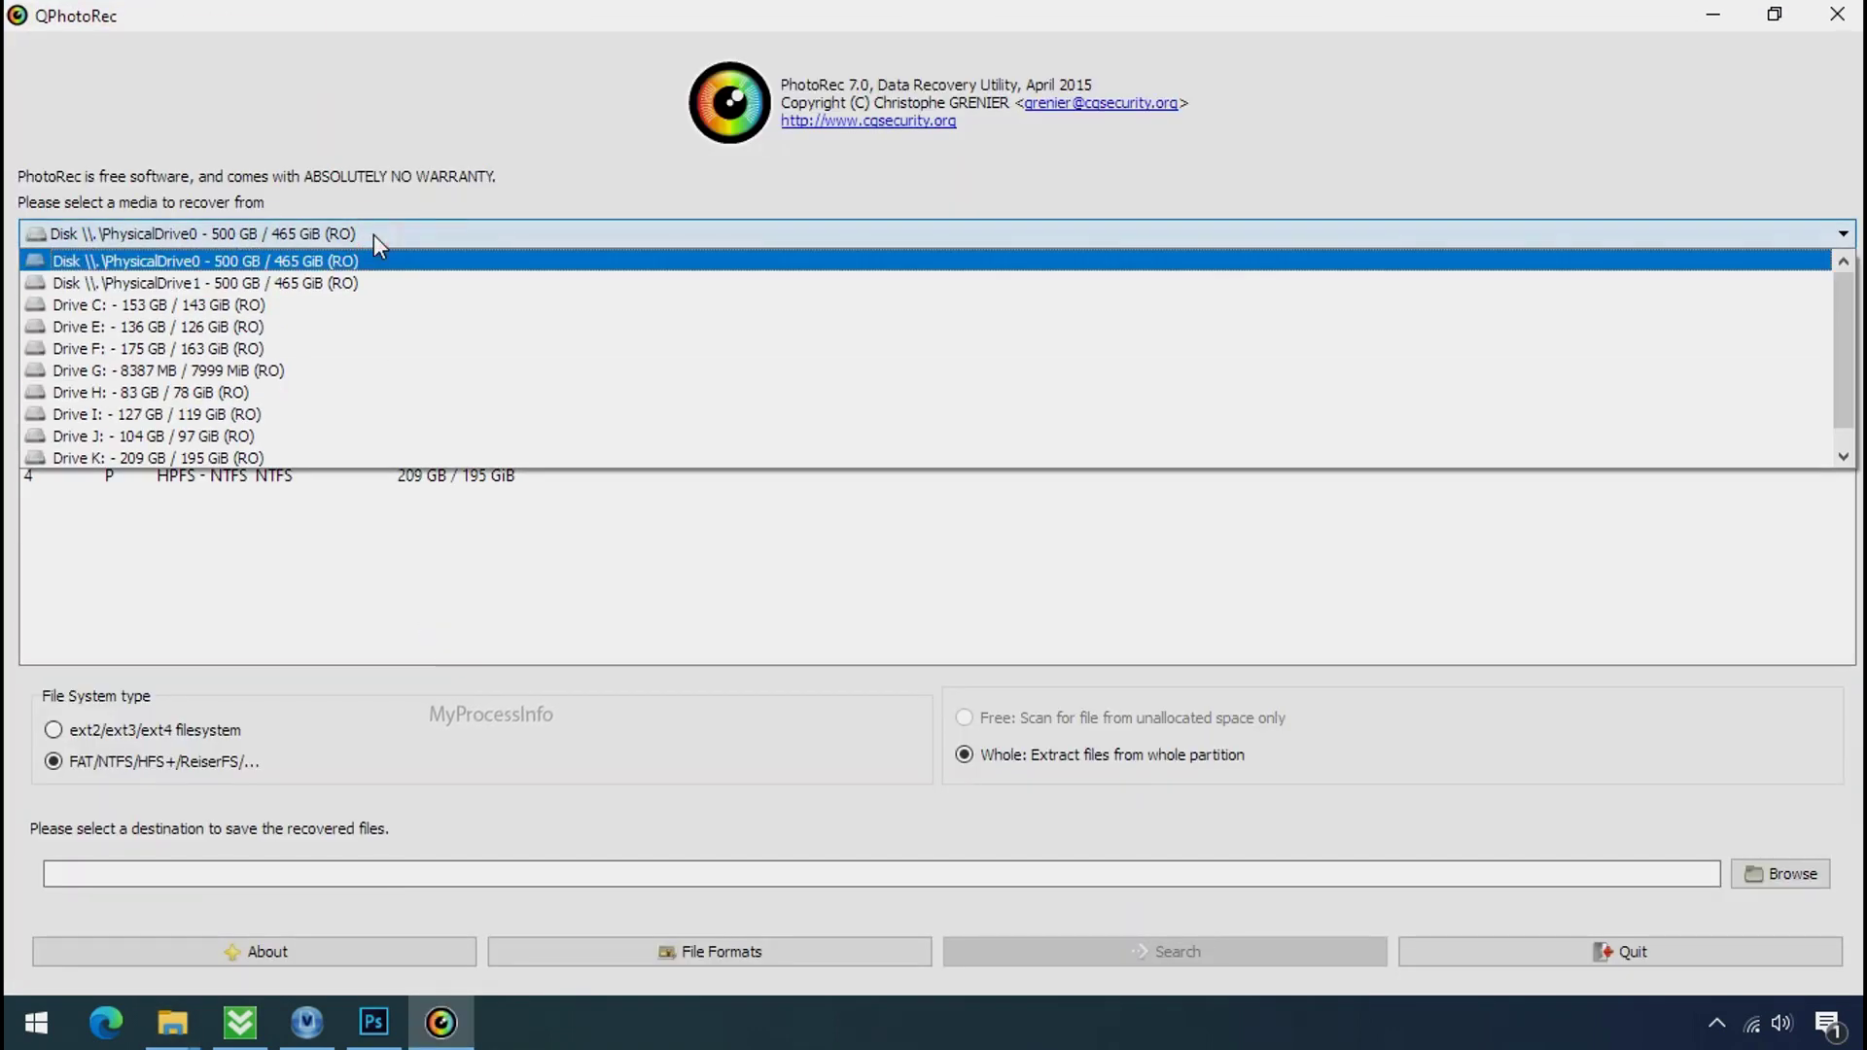
{"action": "left_click", "coordinate": [396, 304]}
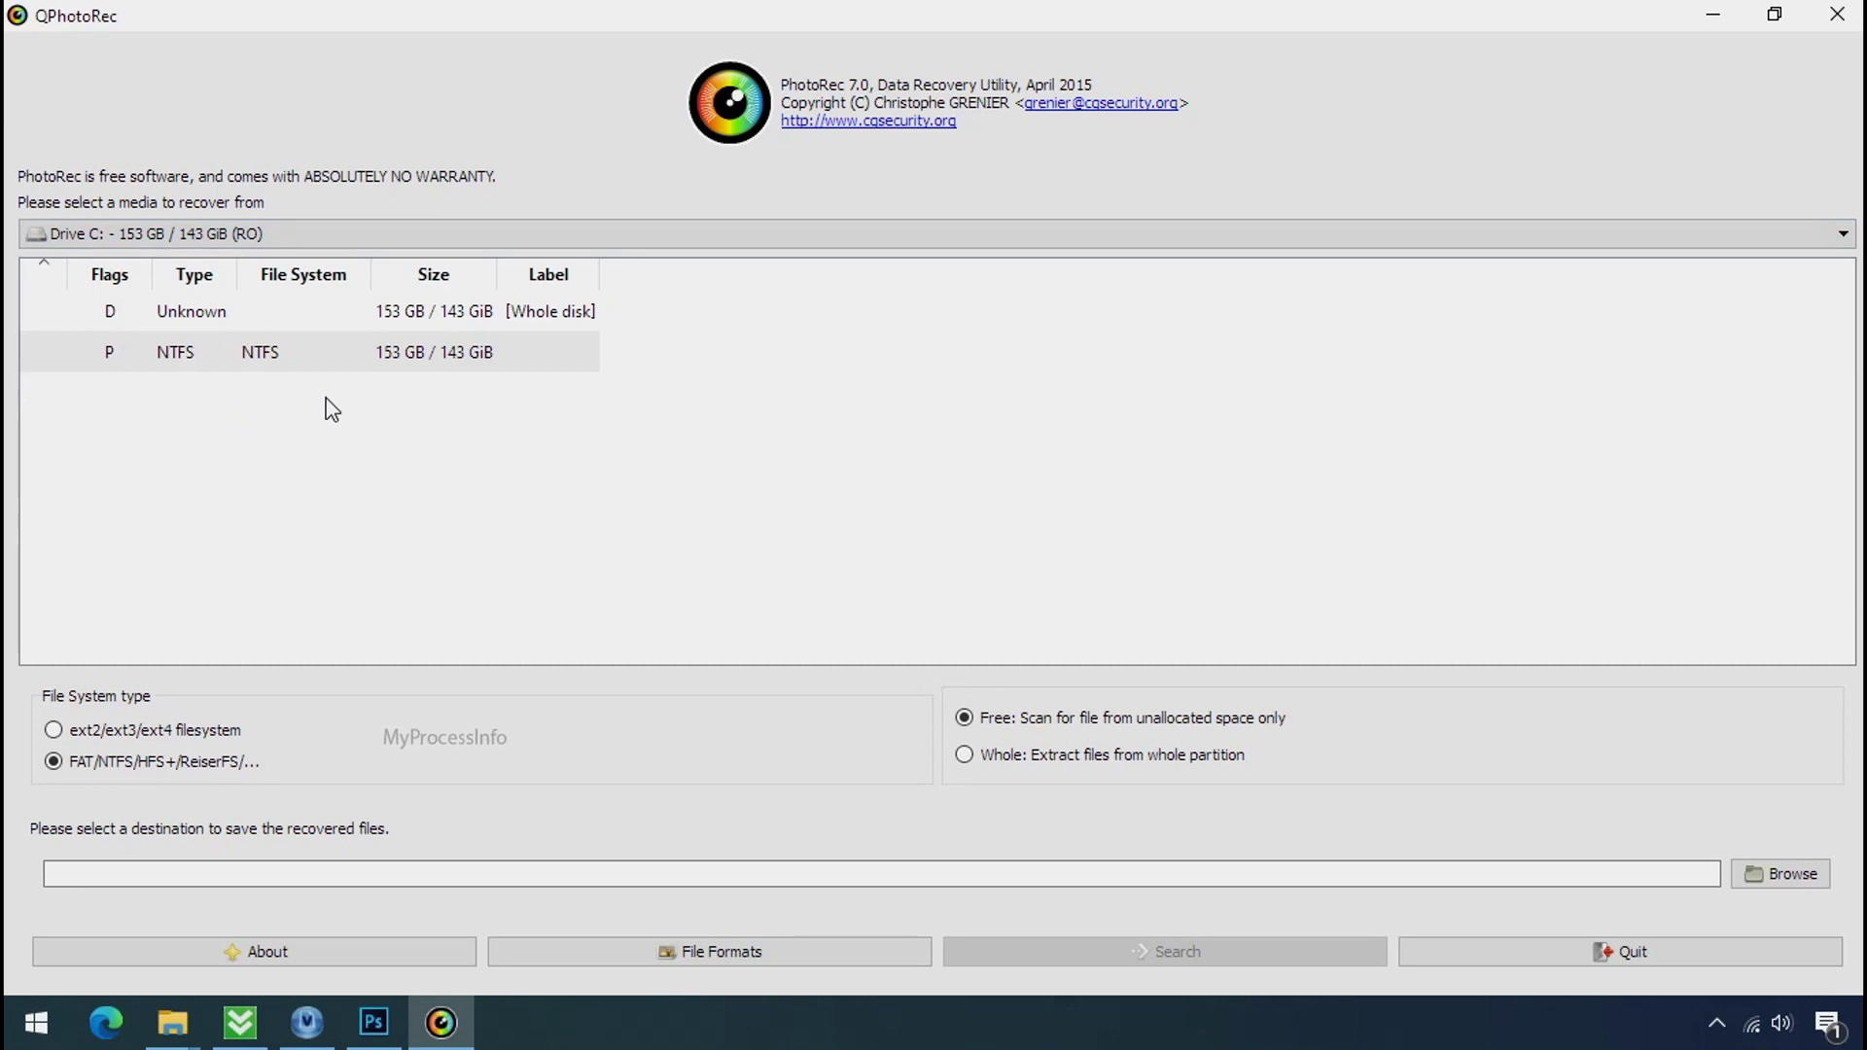
{"action": "left_click", "coordinate": [689, 950]}
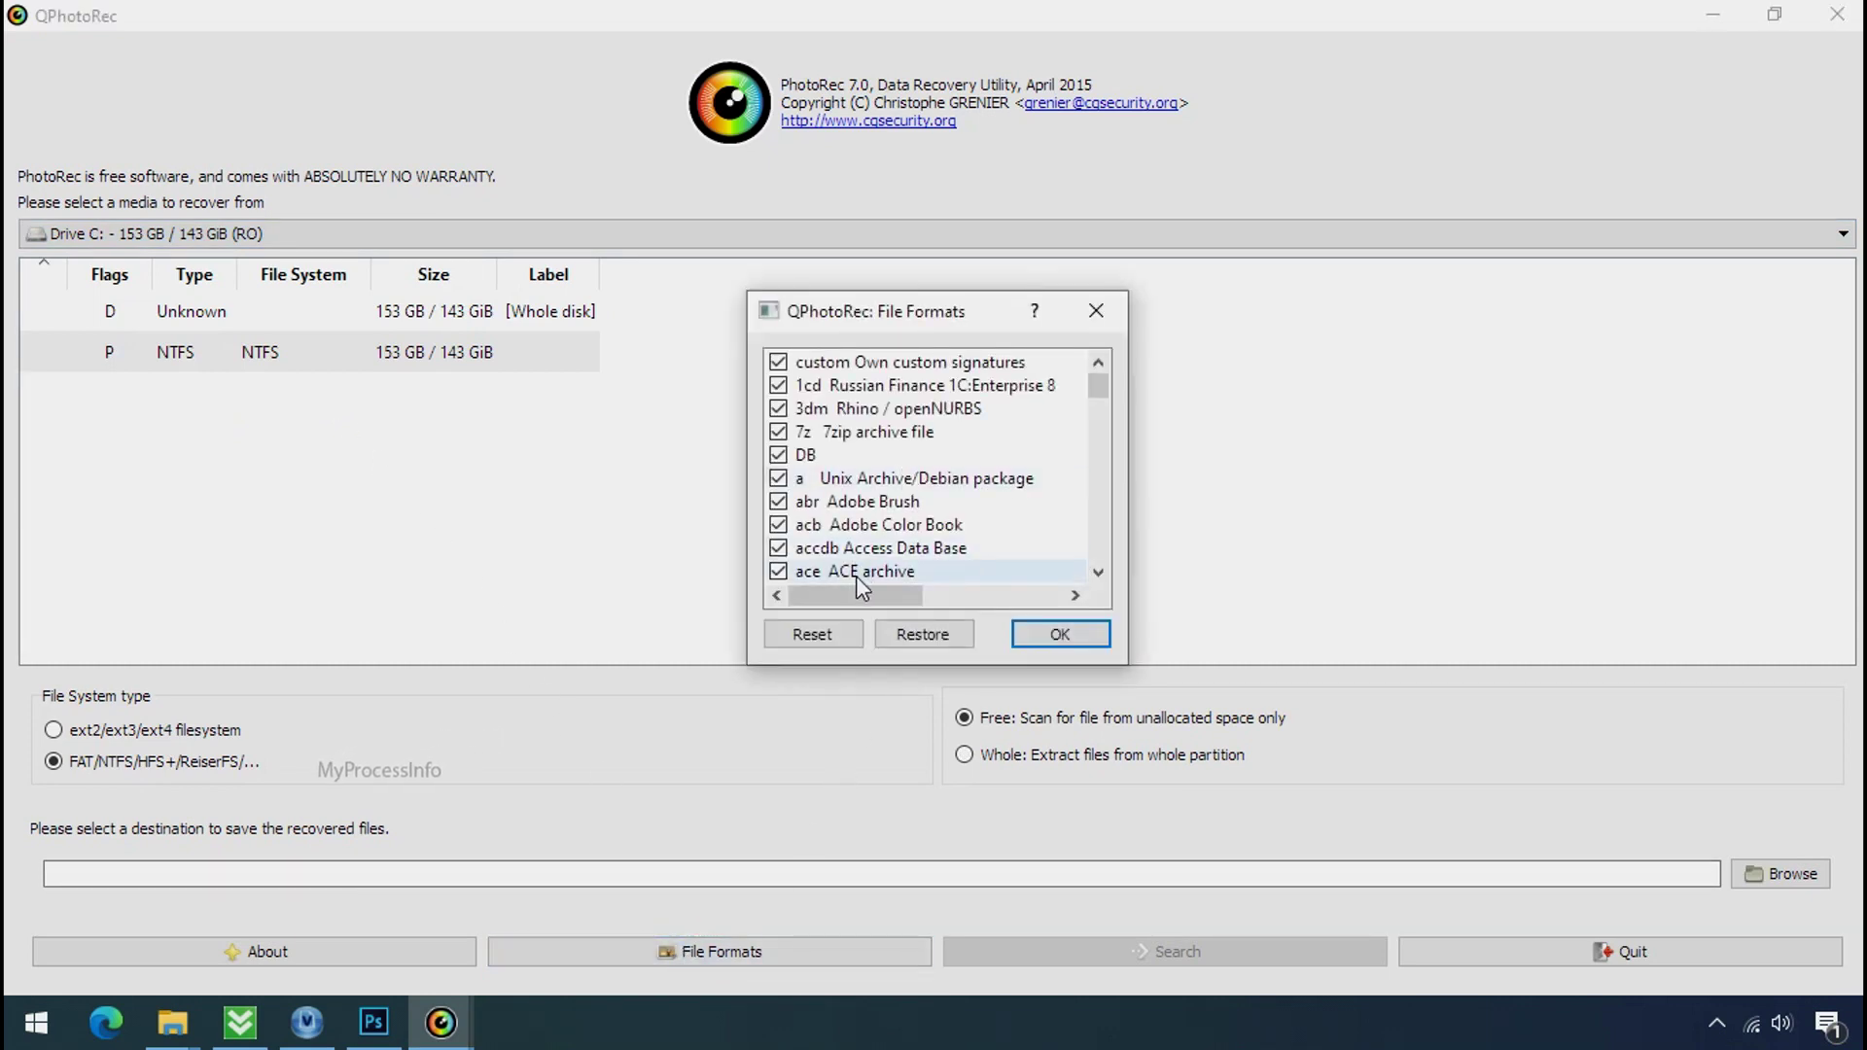
{"action": "left_click", "coordinate": [842, 636]}
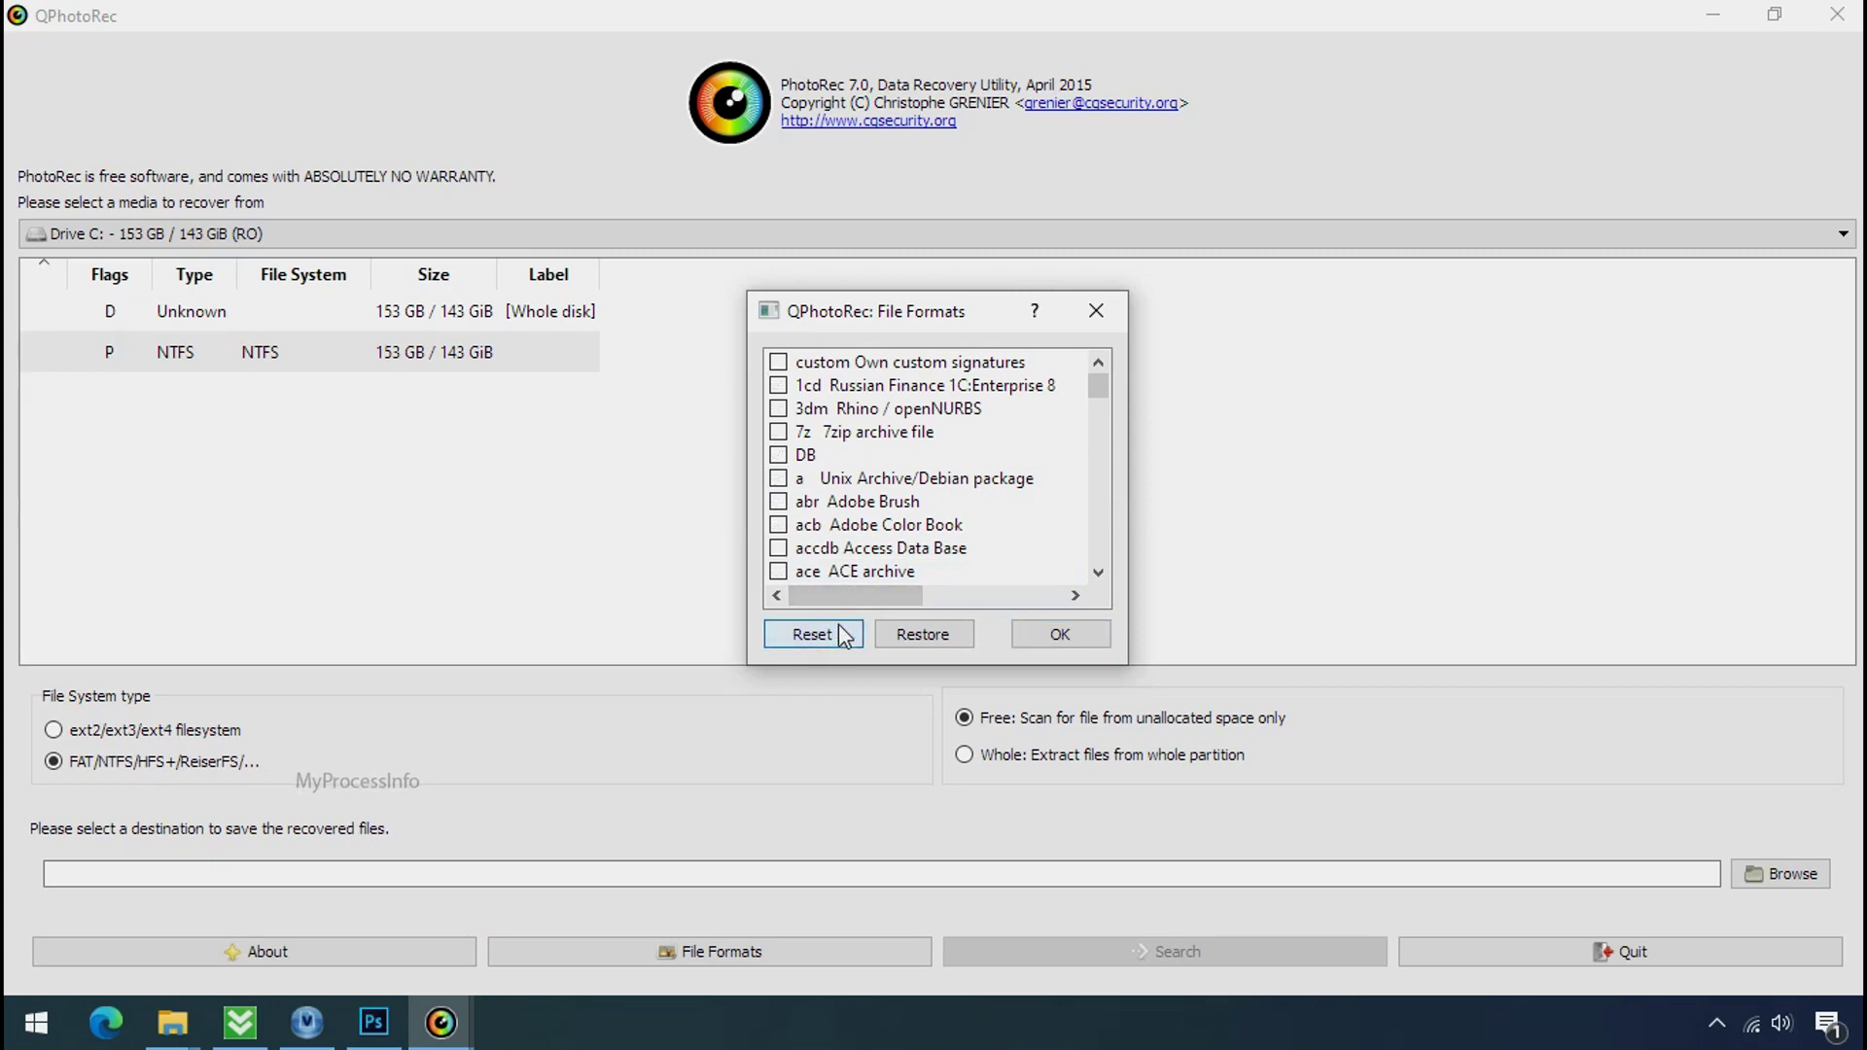
Enable only the jpg and png picture formats and confirm
{"action": "left_click", "coordinate": [838, 524]}
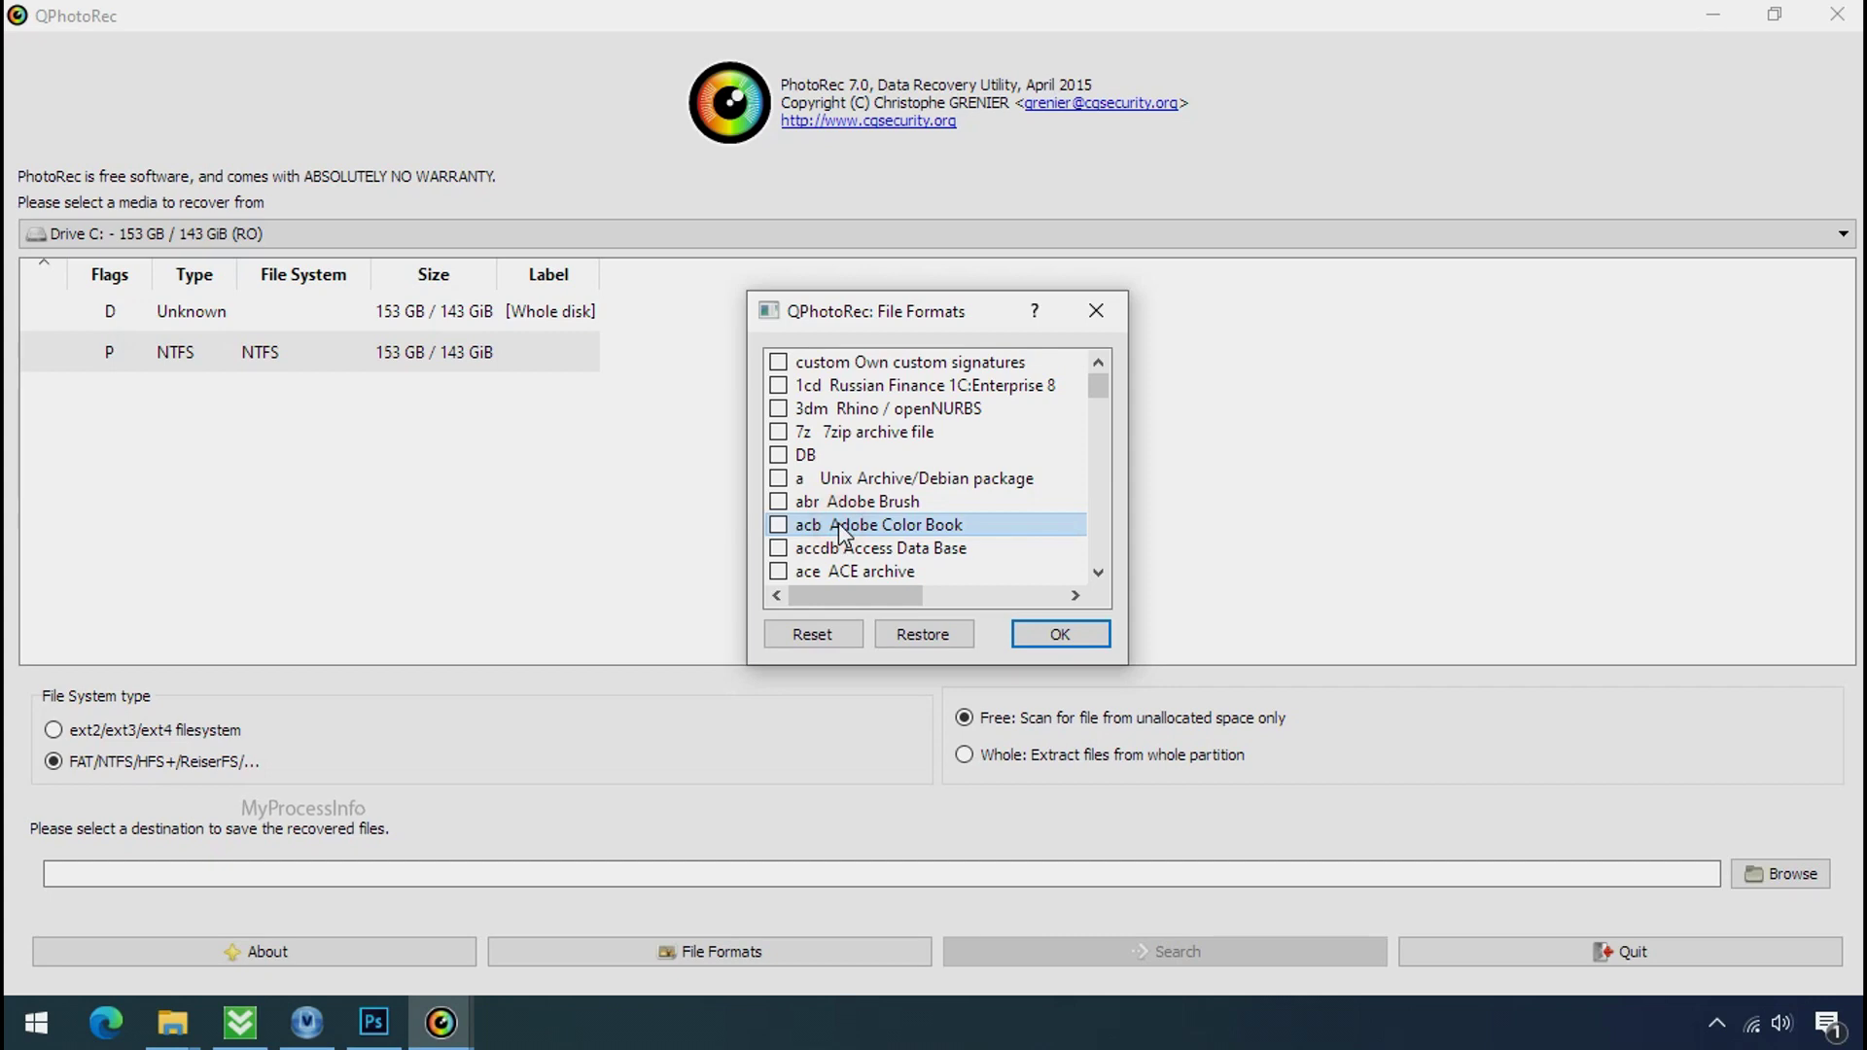
{"action": "key", "text": "j"}
{"action": "scroll", "coordinate": [838, 522], "scroll_direction": "down", "scroll_amount": 1}
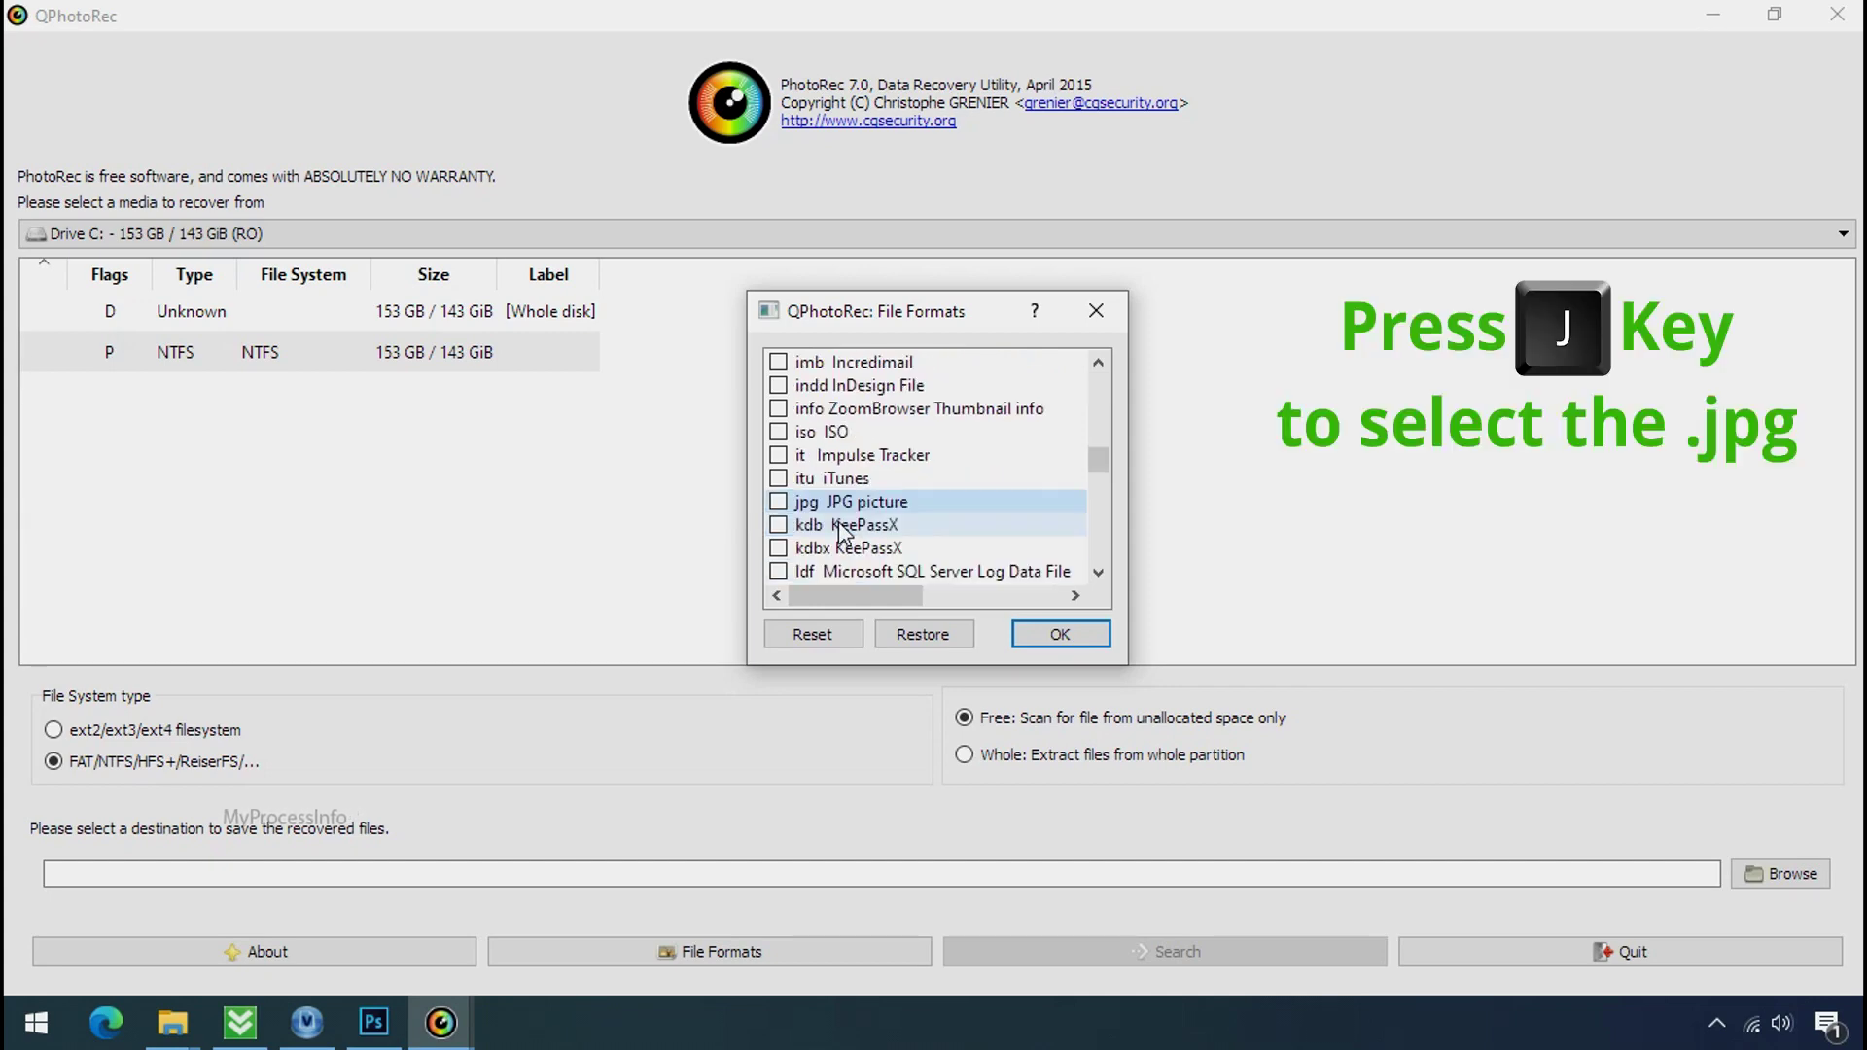
{"action": "left_click", "coordinate": [783, 503]}
{"action": "key", "text": "p"}
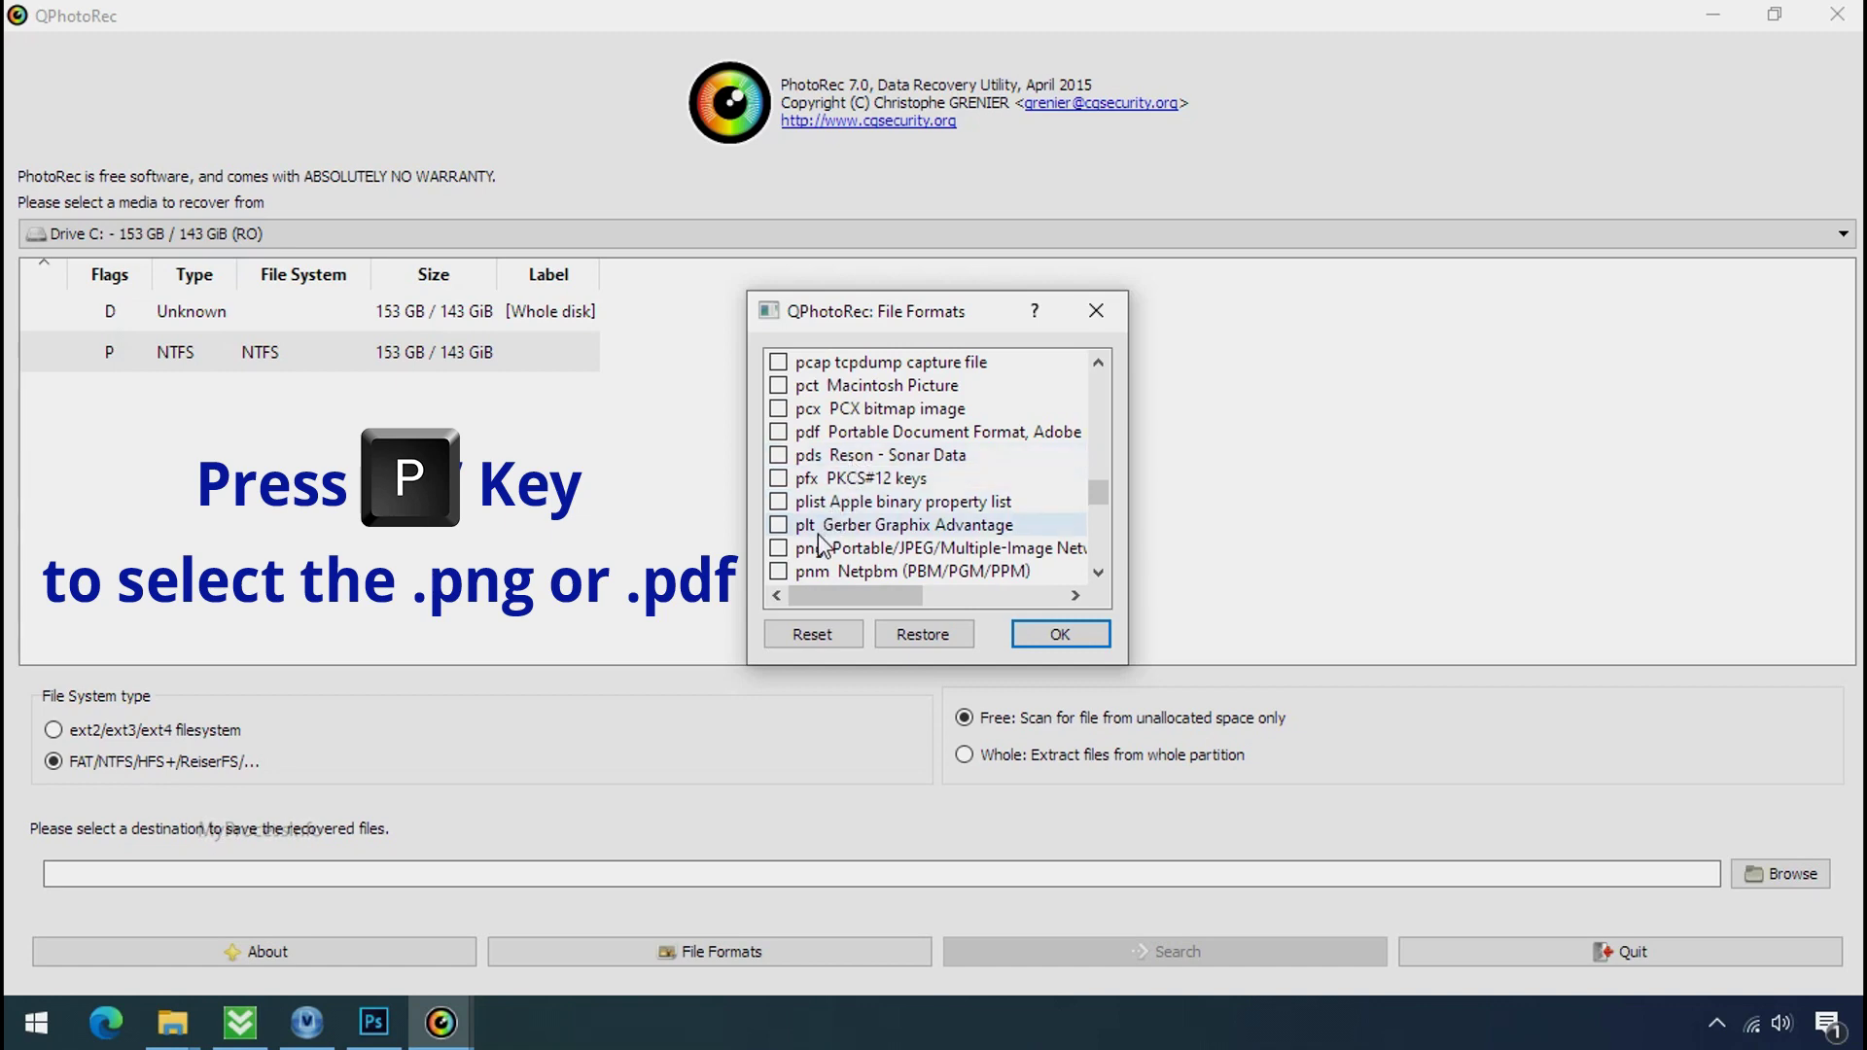
{"action": "left_click", "coordinate": [779, 548]}
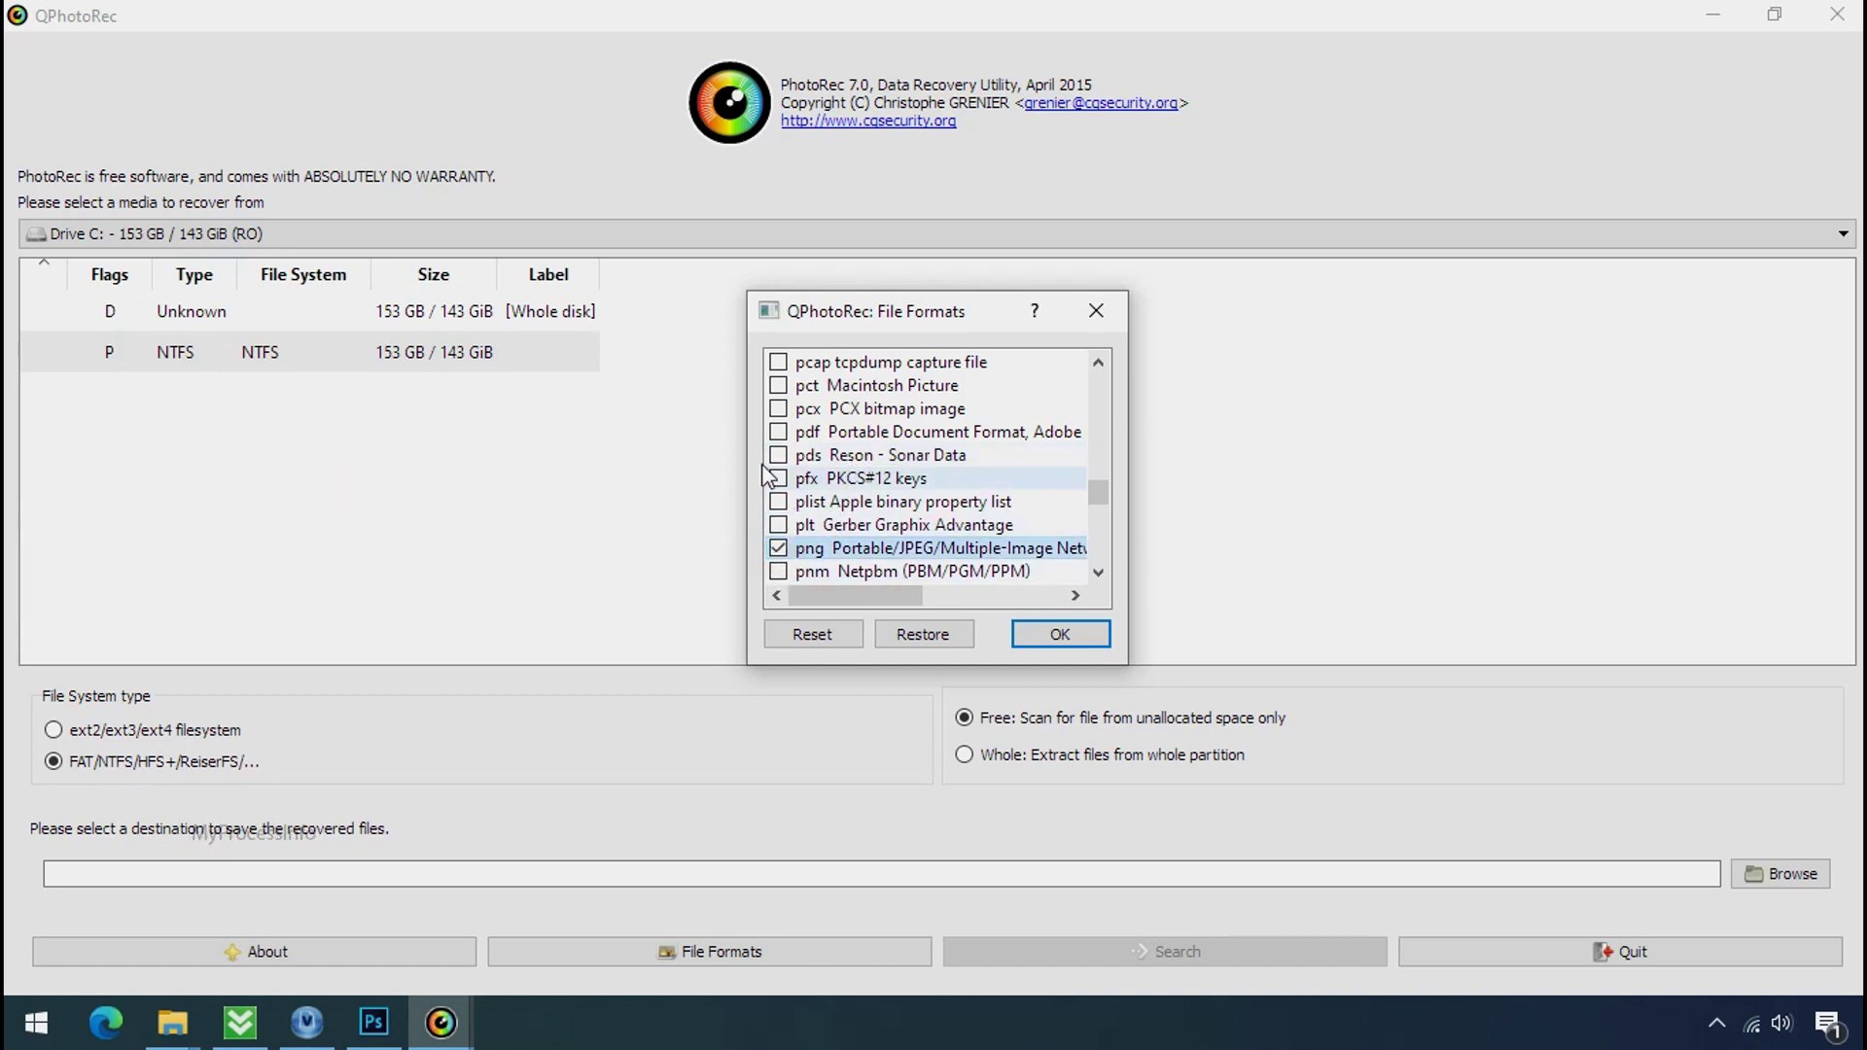
{"action": "left_click", "coordinate": [1056, 644]}
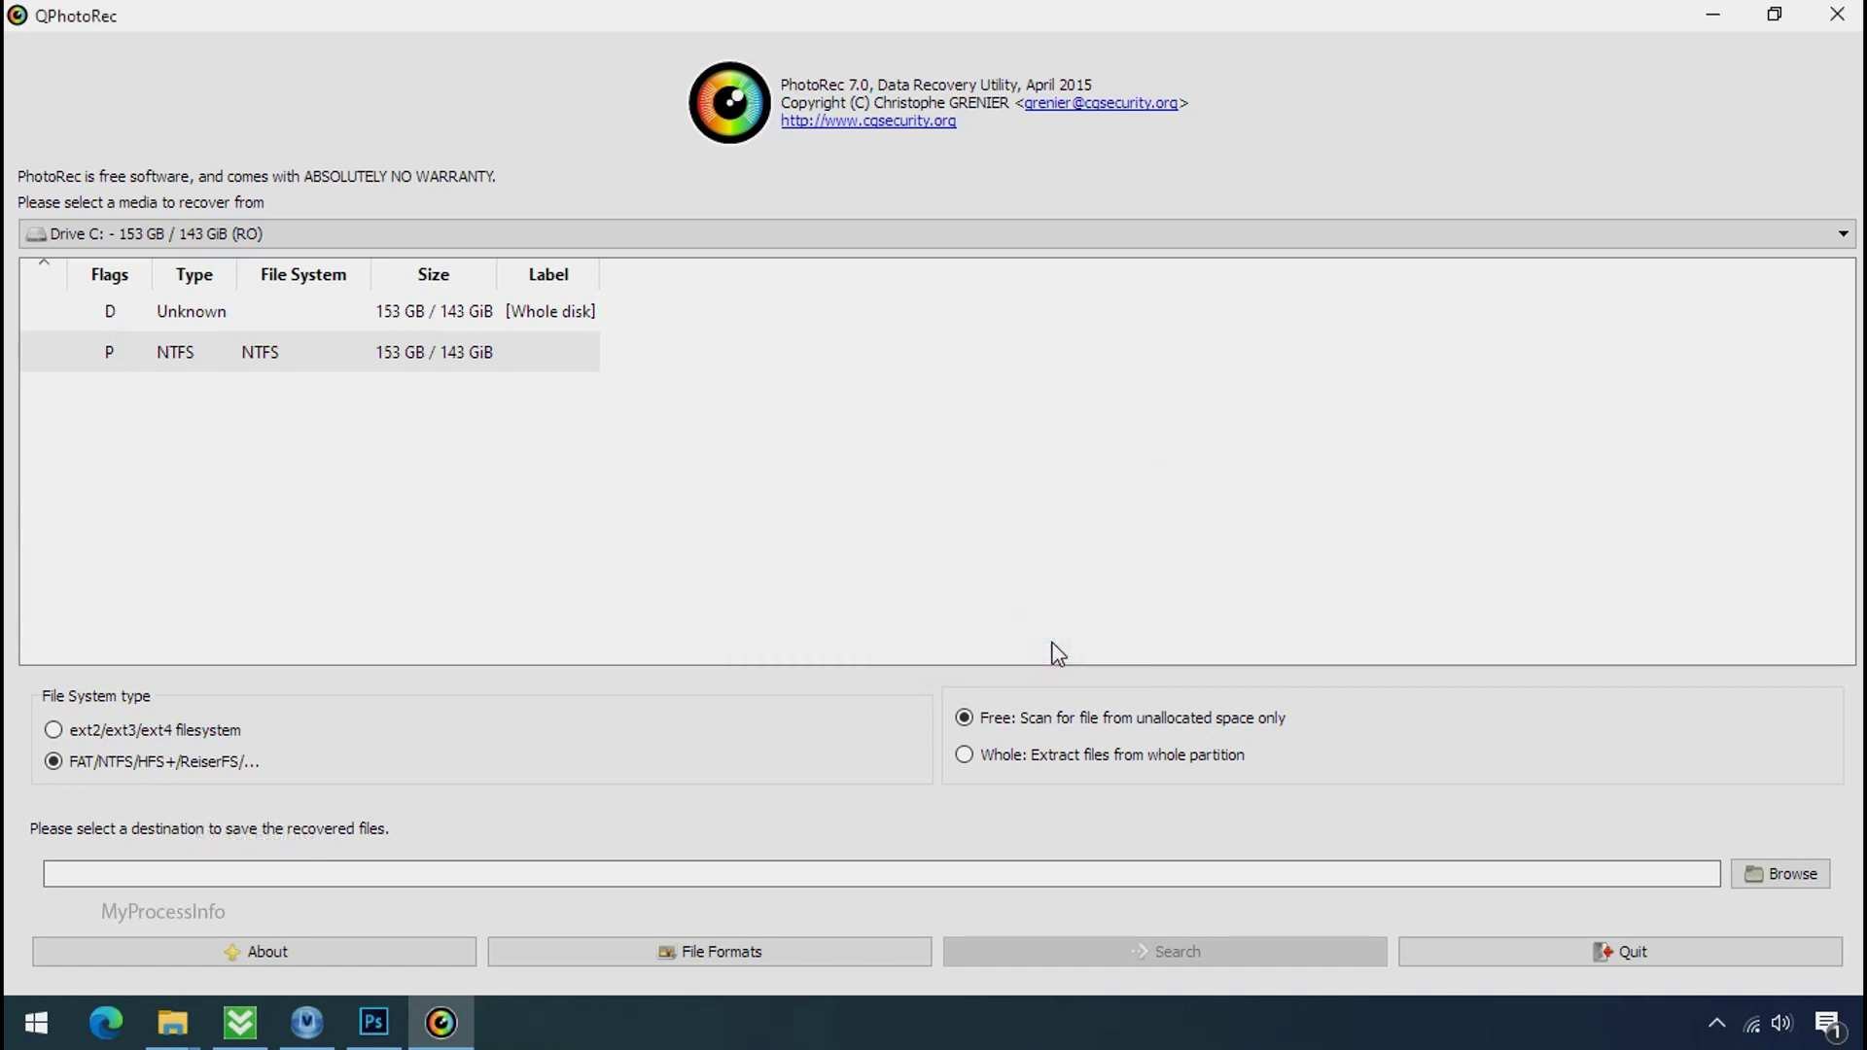
Create a new folder named 'Recovery' on drive G: for the recovered files
{"action": "left_click", "coordinate": [1814, 874]}
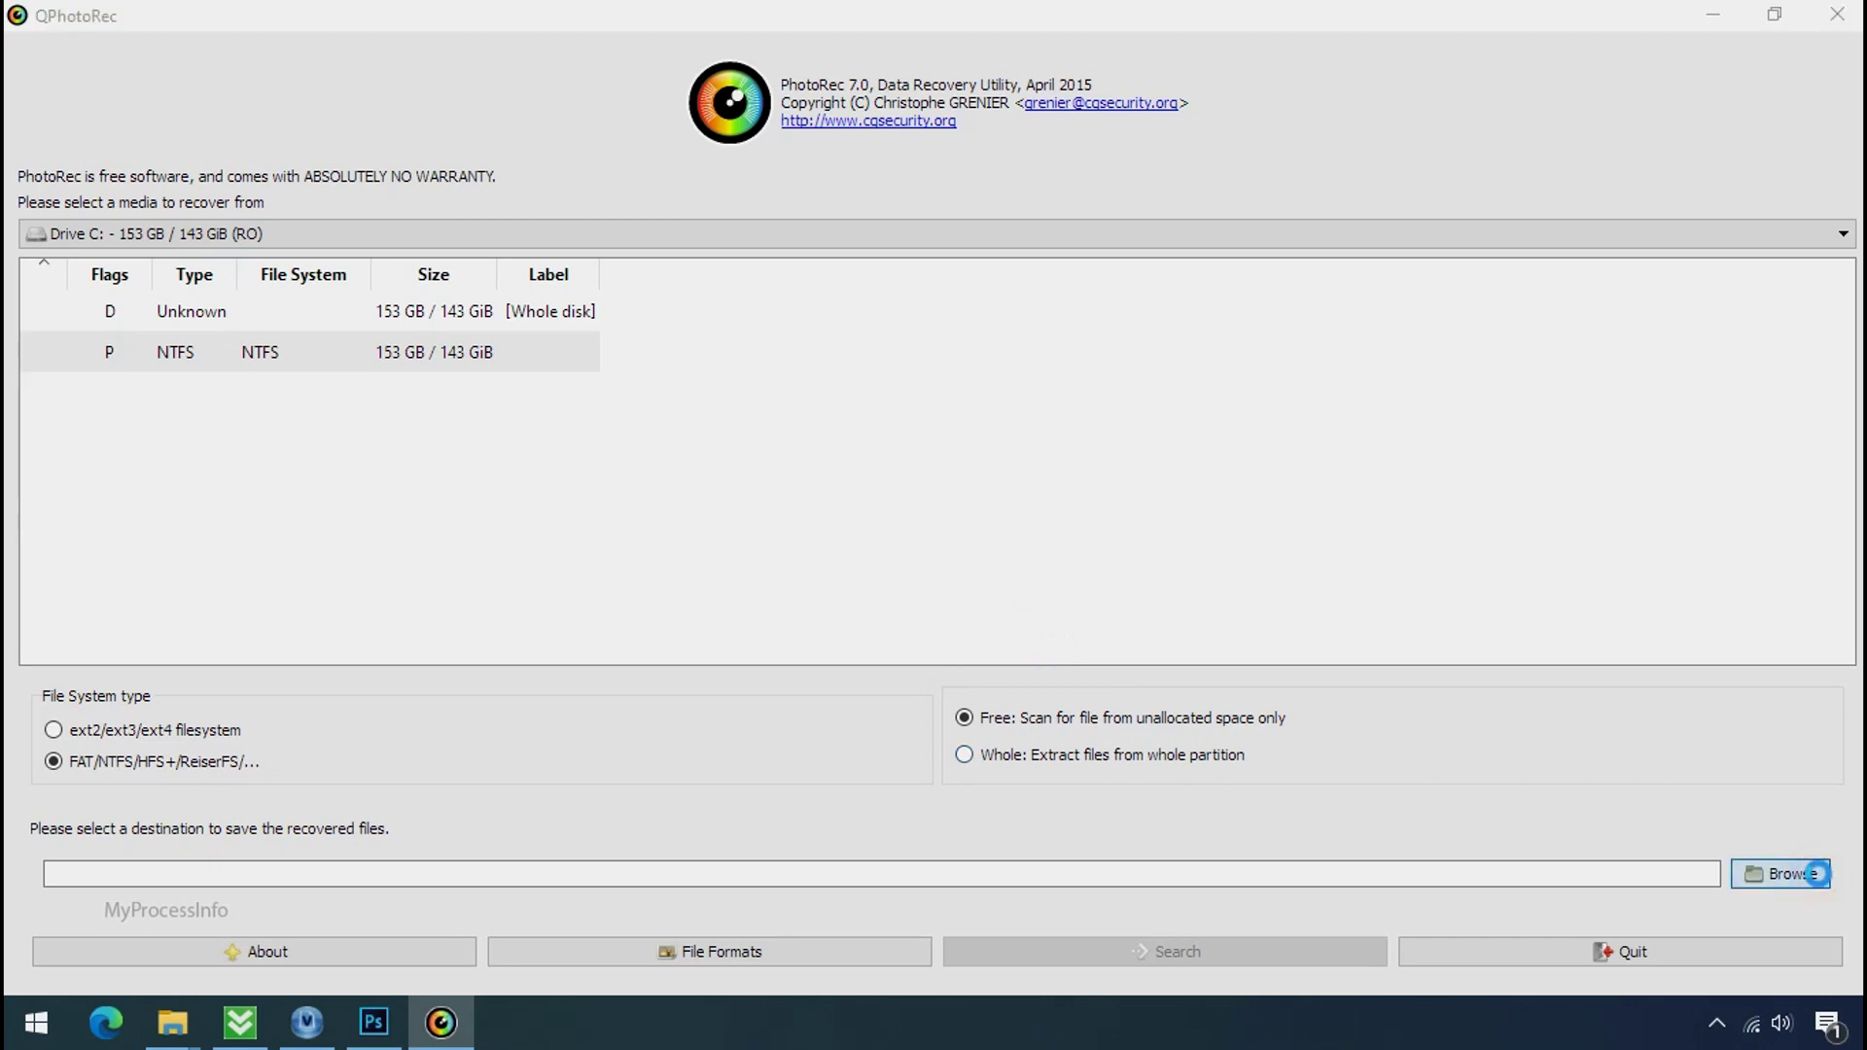
{"action": "right_click", "coordinate": [334, 348]}
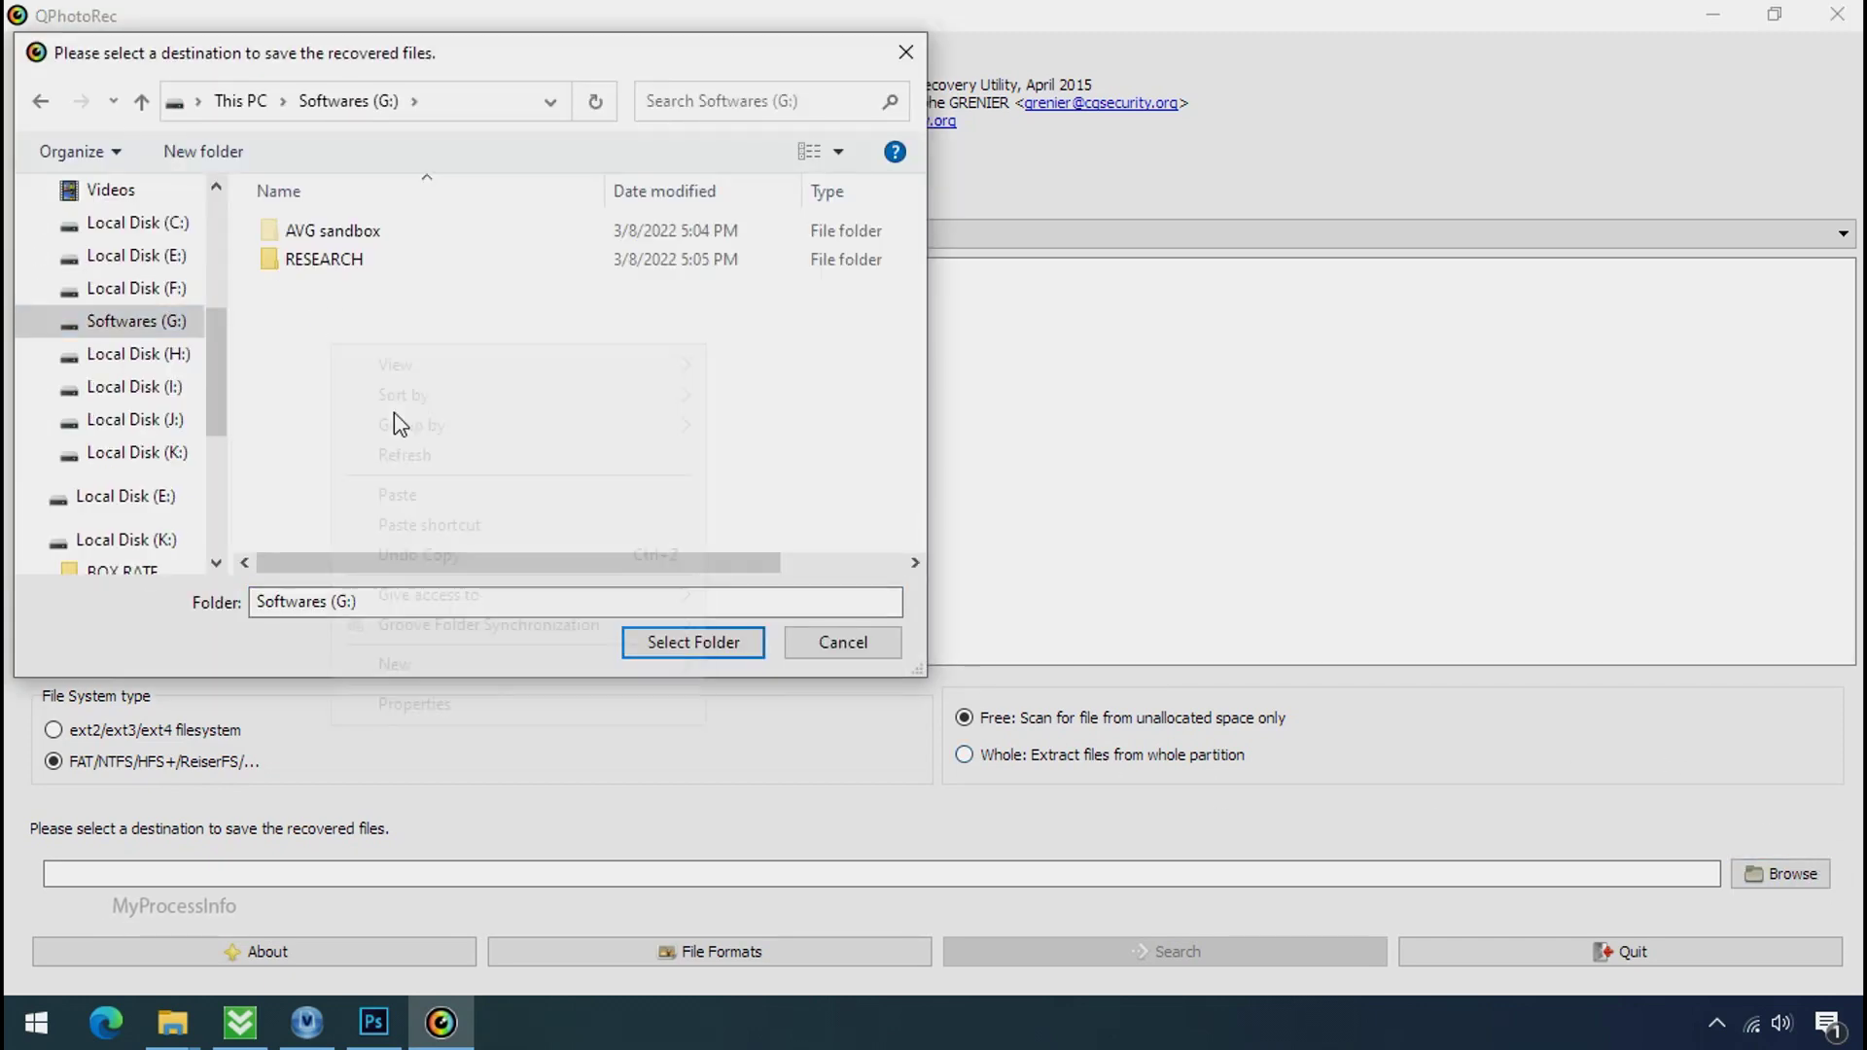
{"action": "mouse_move", "coordinate": [404, 429]}
{"action": "mouse_move", "coordinate": [545, 665]}
{"action": "left_click", "coordinate": [763, 661]}
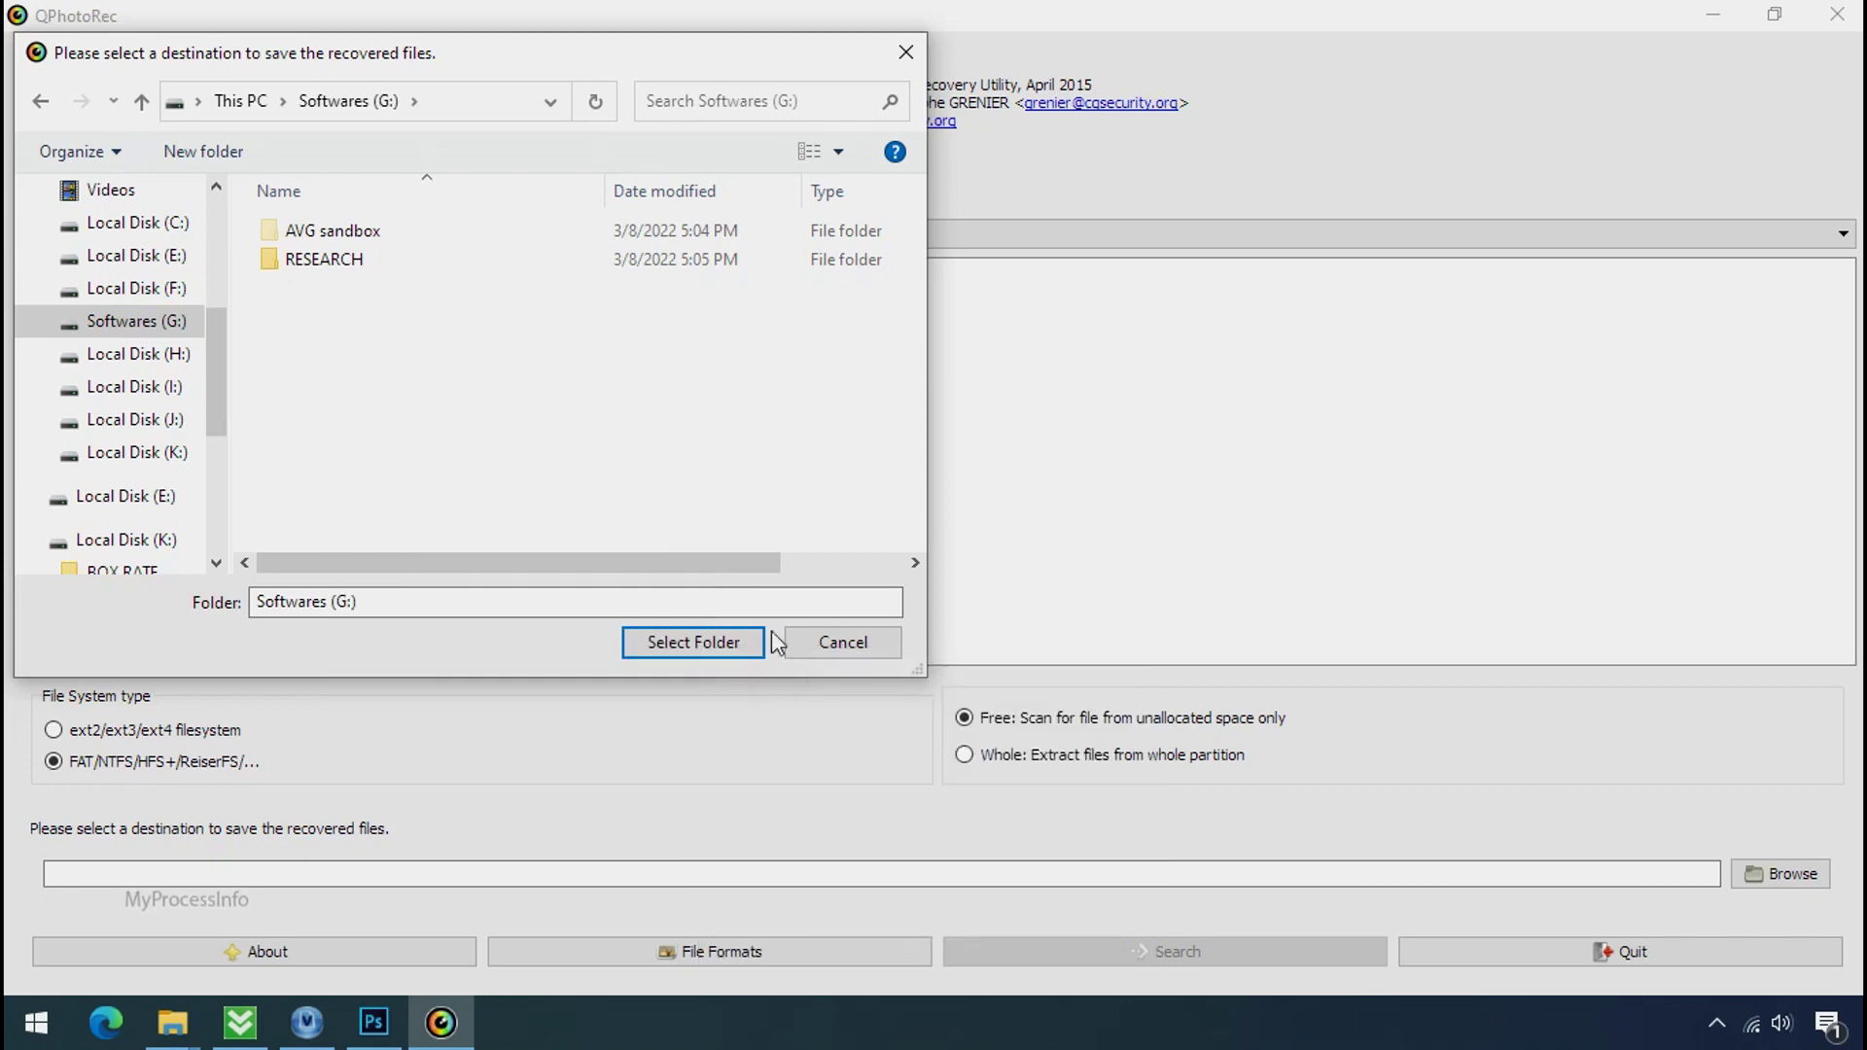
{"action": "type", "text": "Recovery"}
{"action": "key", "text": "Return"}
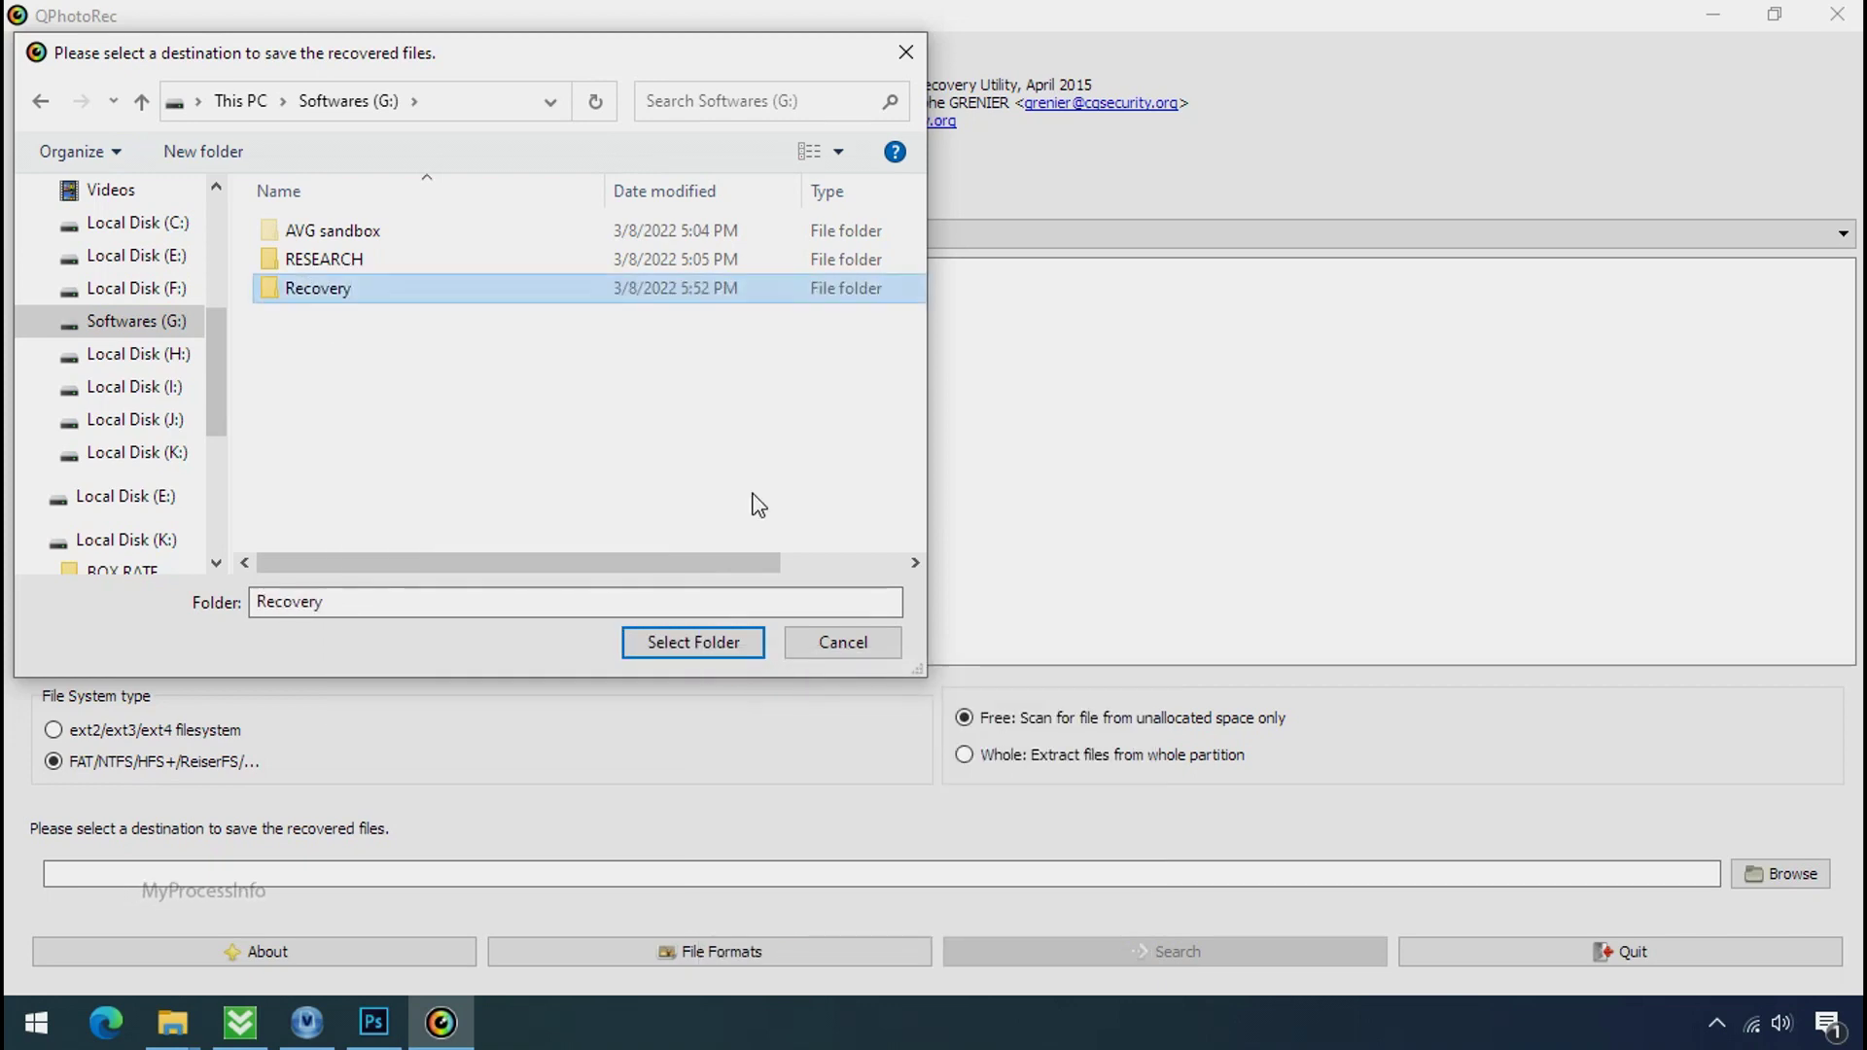
Use G:\Recovery as the destination, start the Drive C: scan, and restore the window size
{"action": "left_click", "coordinate": [693, 654]}
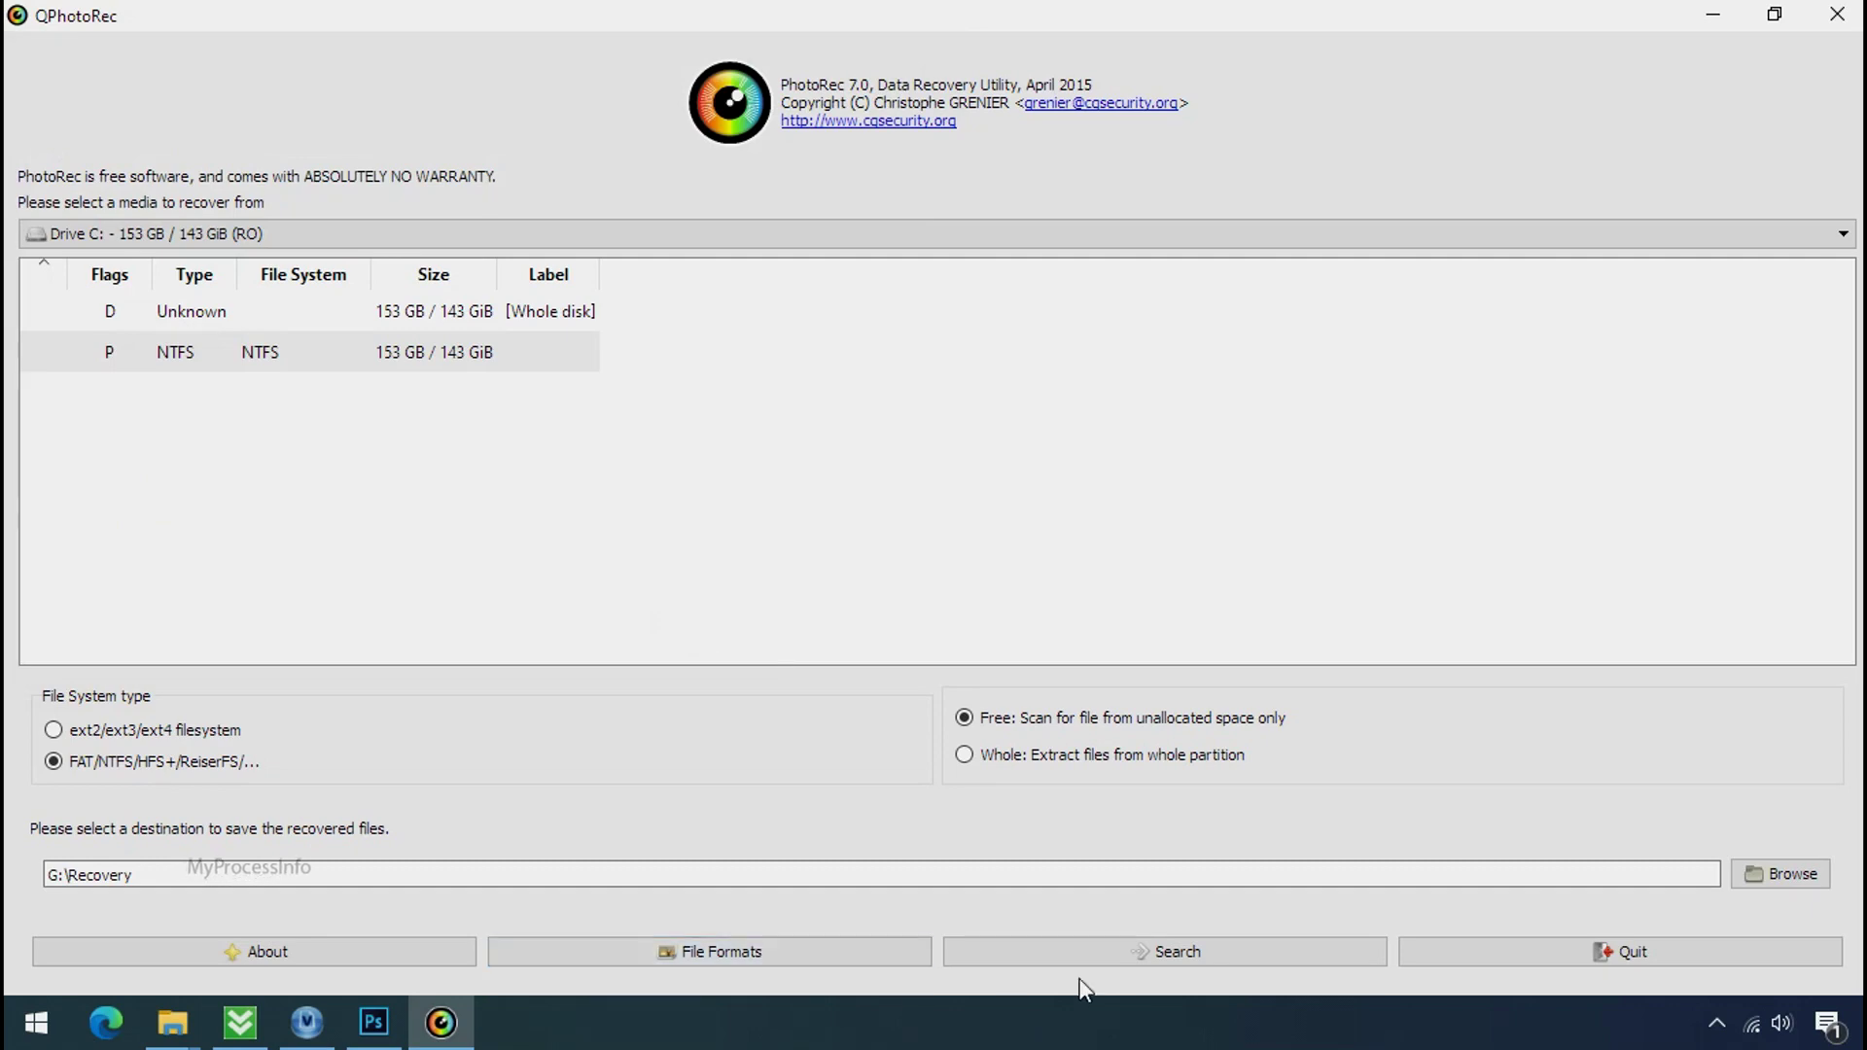
{"action": "left_click", "coordinate": [1178, 957]}
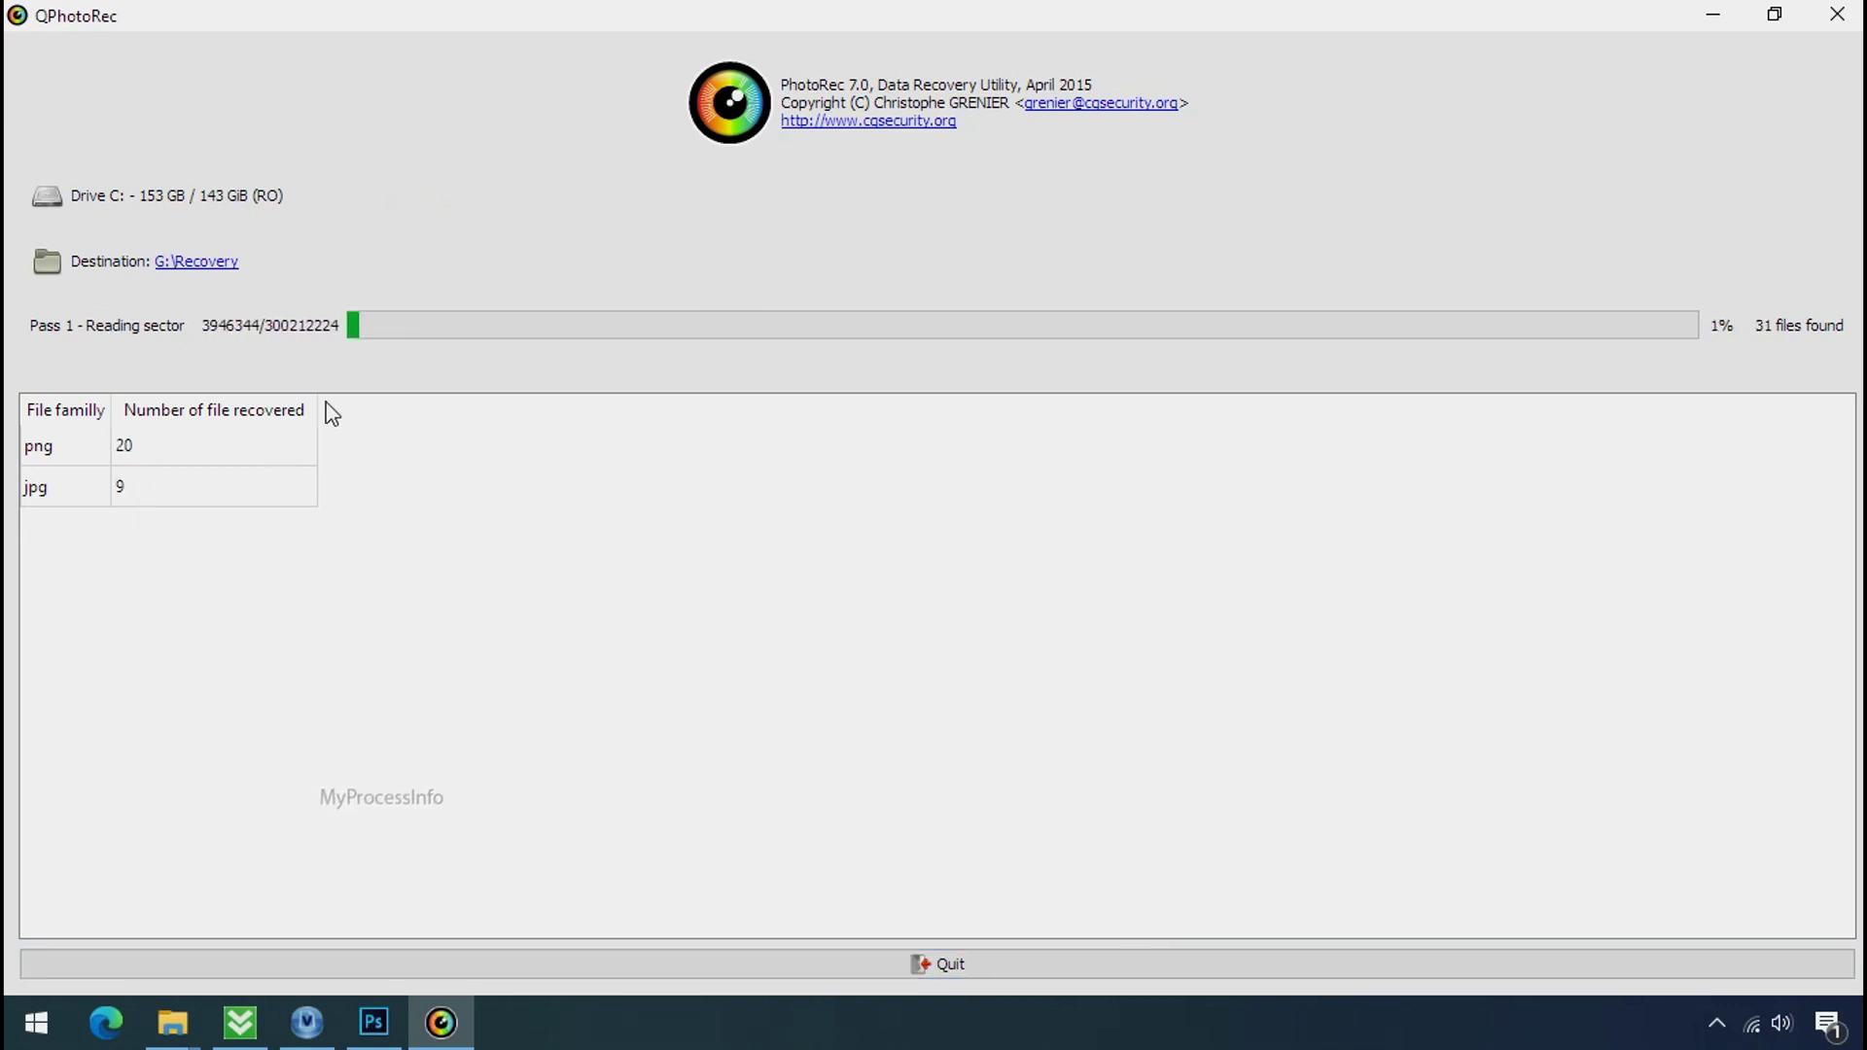
{"action": "left_click", "coordinate": [1772, 16]}
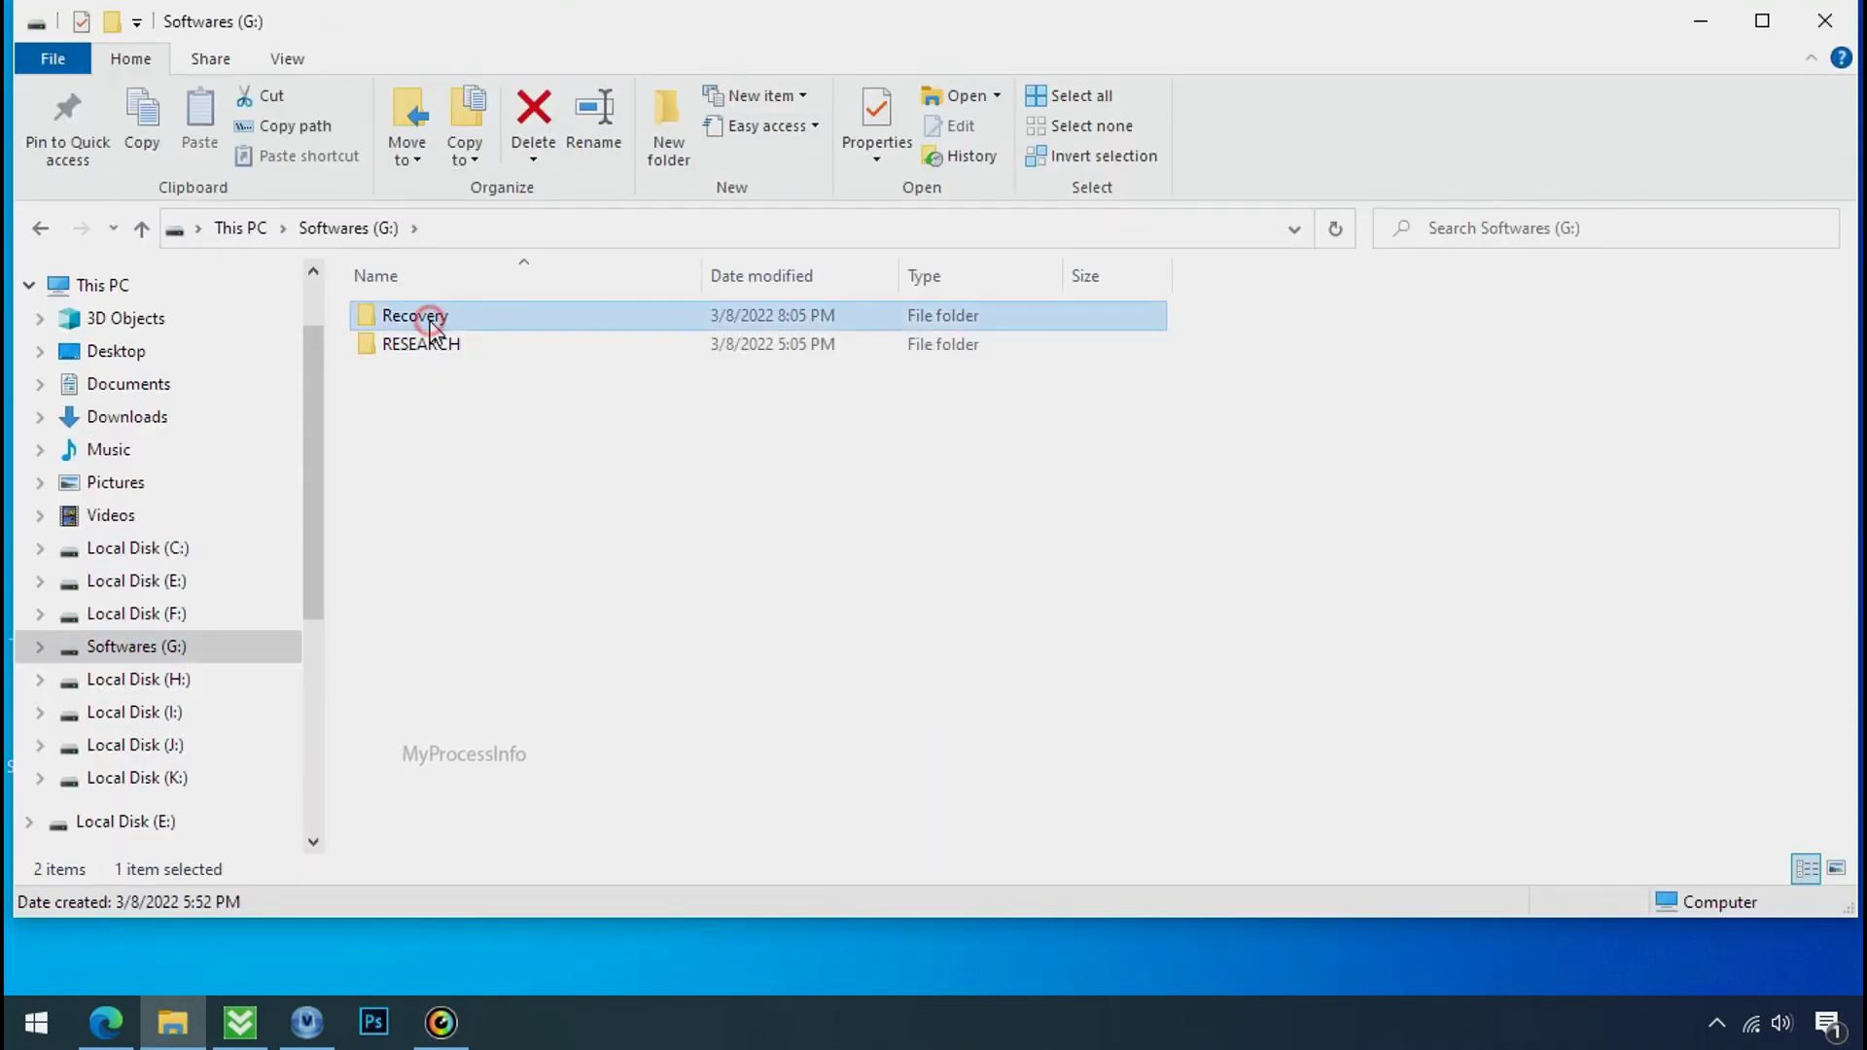
Browse into G:\Recovery\recup_dir.3 and scroll through the recovered png and jpg files
{"action": "double_click", "coordinate": [425, 318]}
{"action": "double_click", "coordinate": [435, 340]}
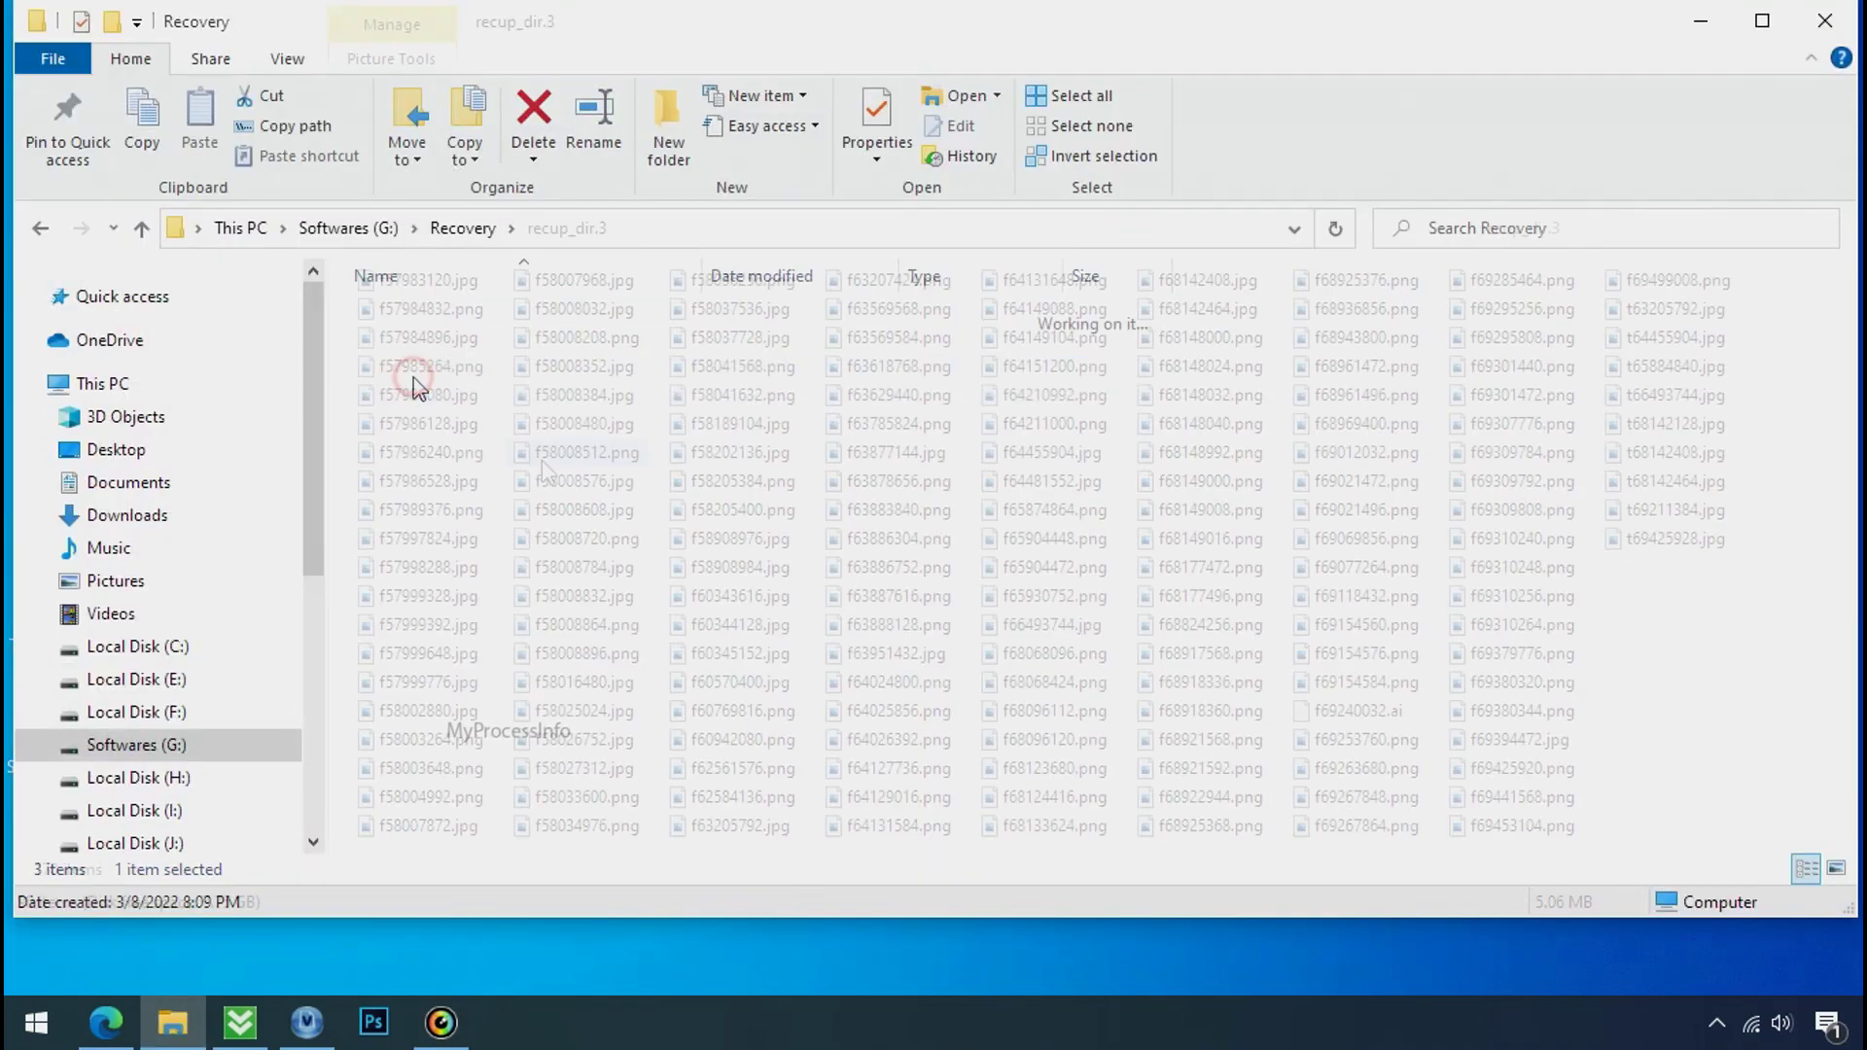
{"action": "scroll", "coordinate": [608, 459], "scroll_direction": "down", "scroll_amount": 3}
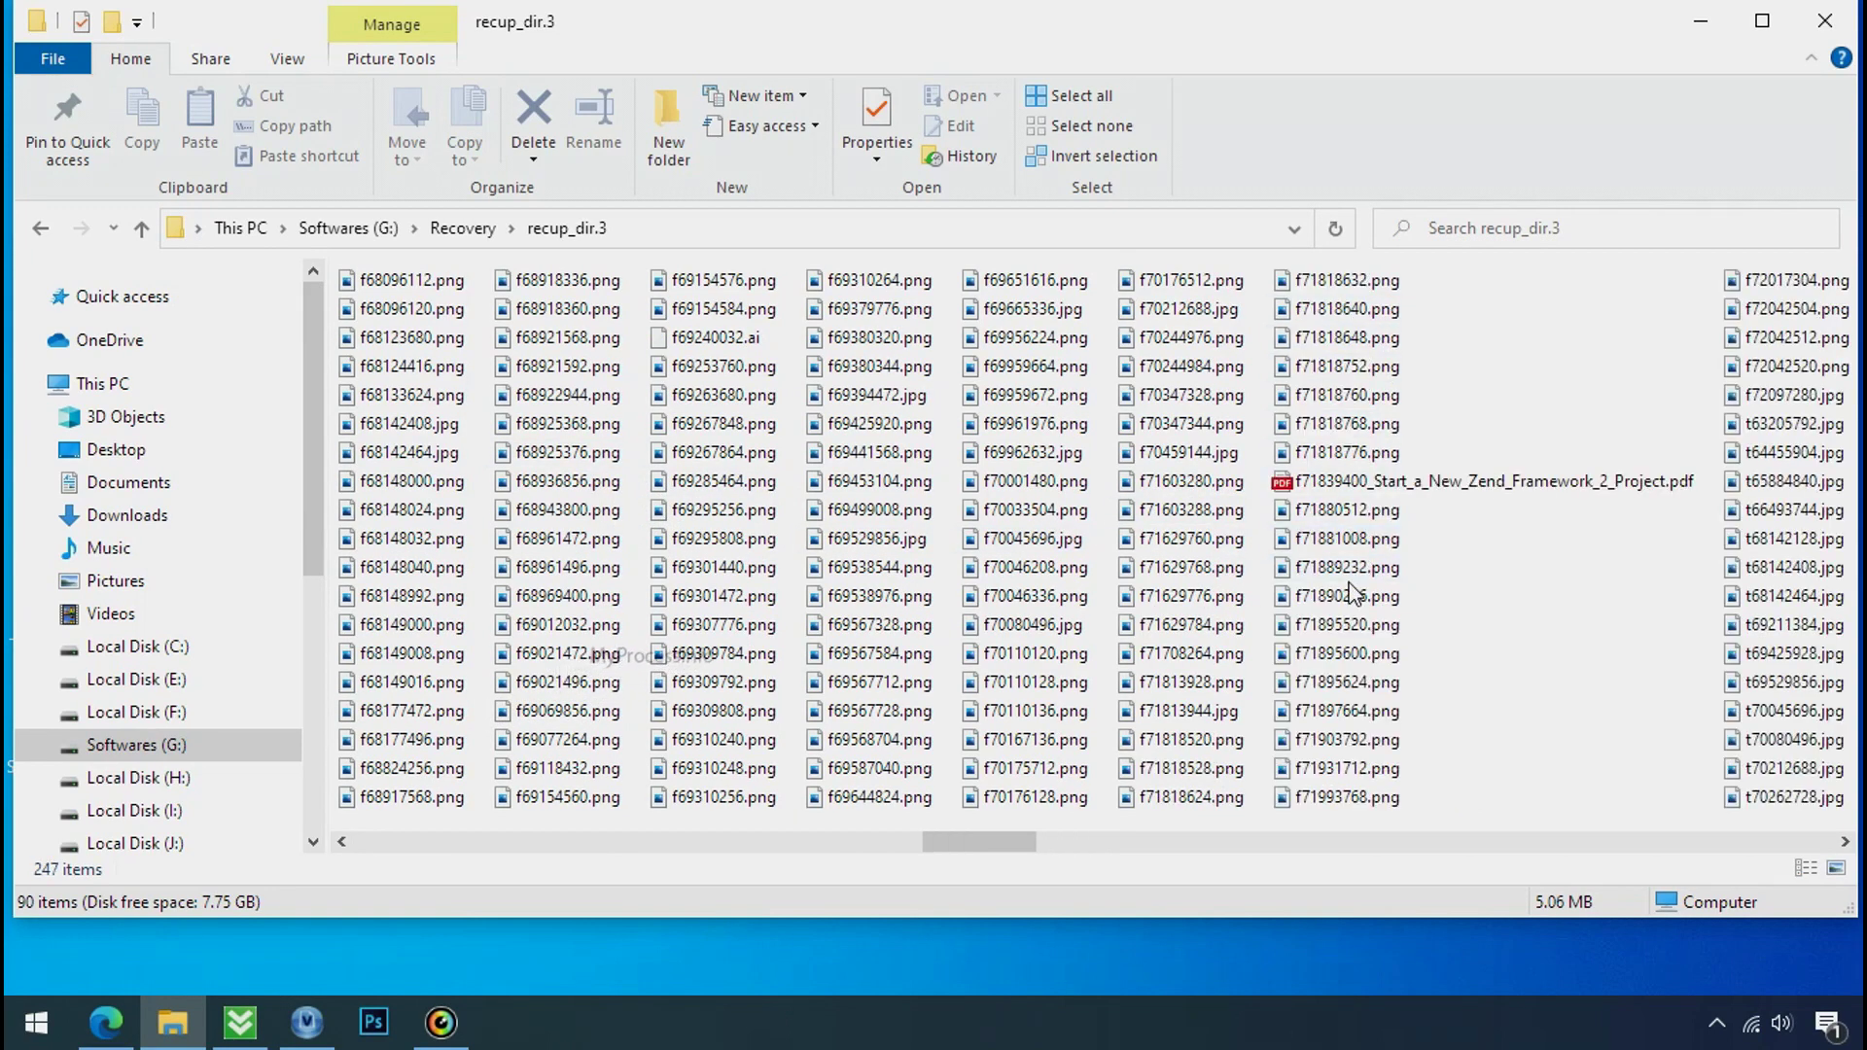
{"action": "scroll", "coordinate": [1351, 590], "scroll_direction": "down", "scroll_amount": 2}
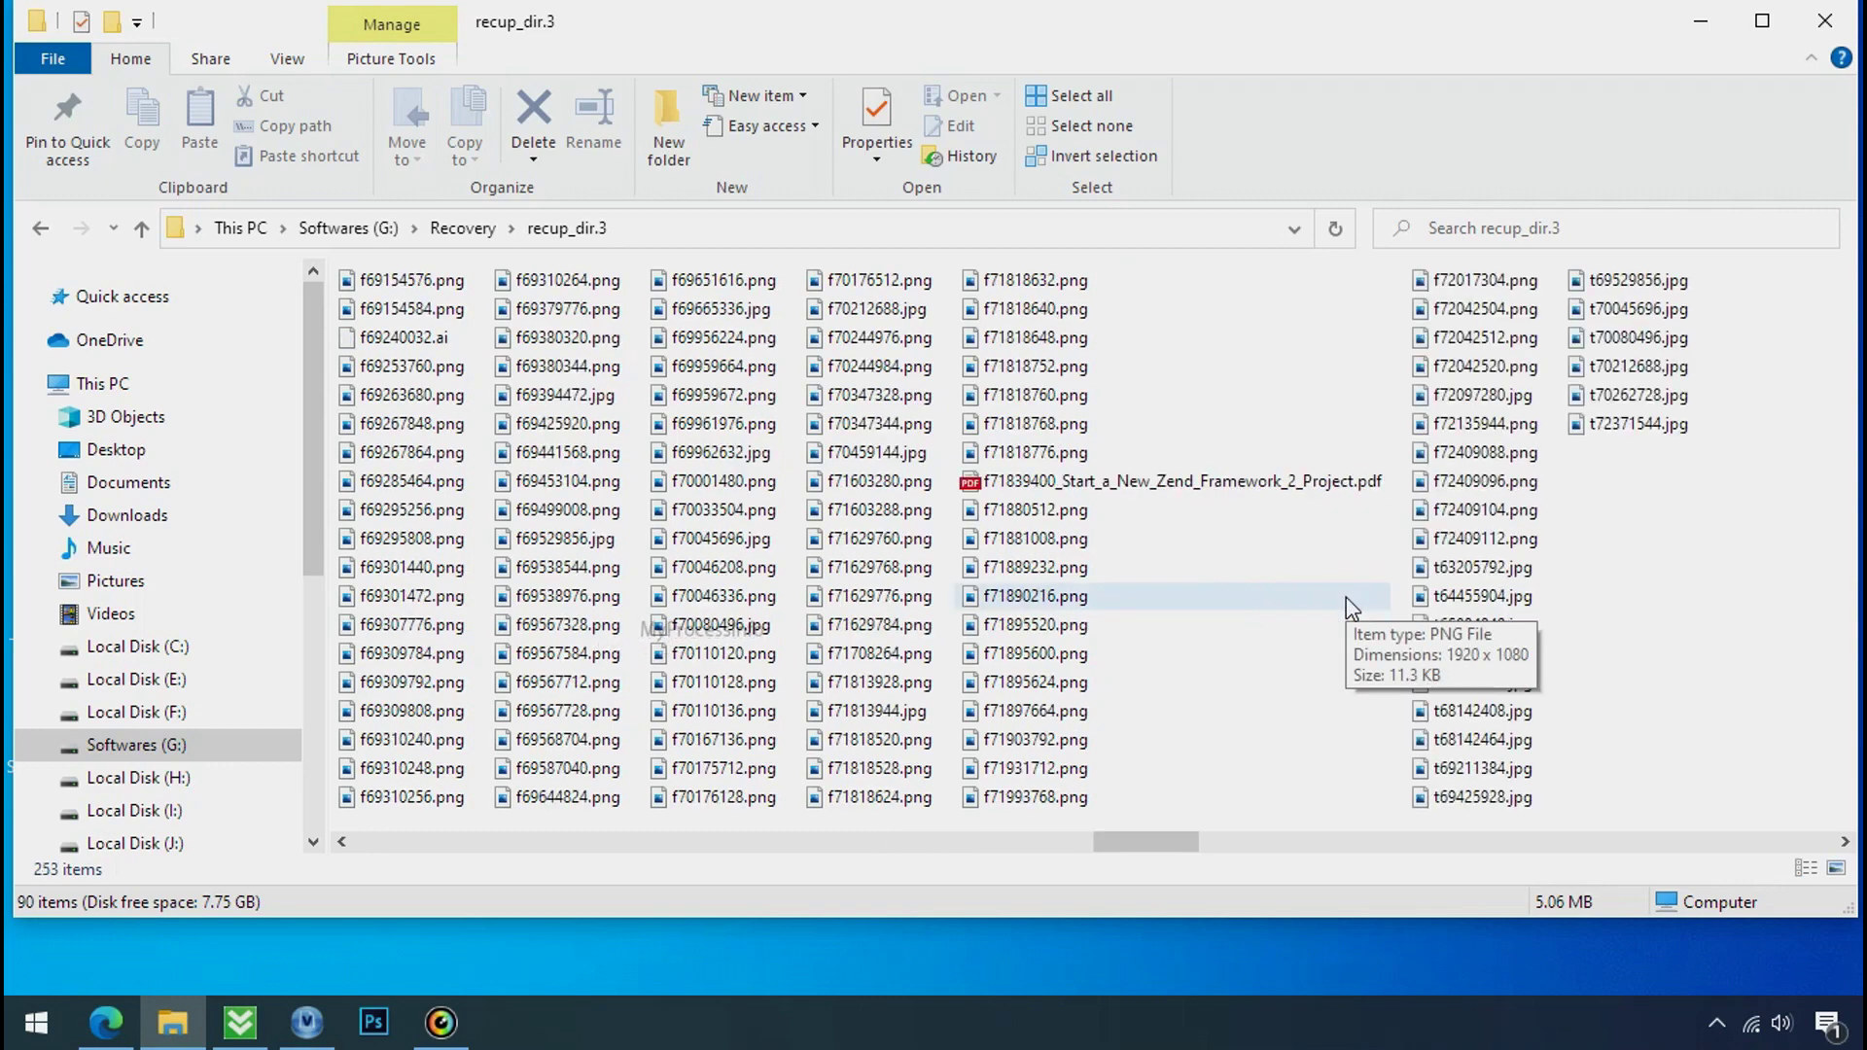
{"action": "scroll", "coordinate": [1346, 597], "scroll_direction": "down", "scroll_amount": 2}
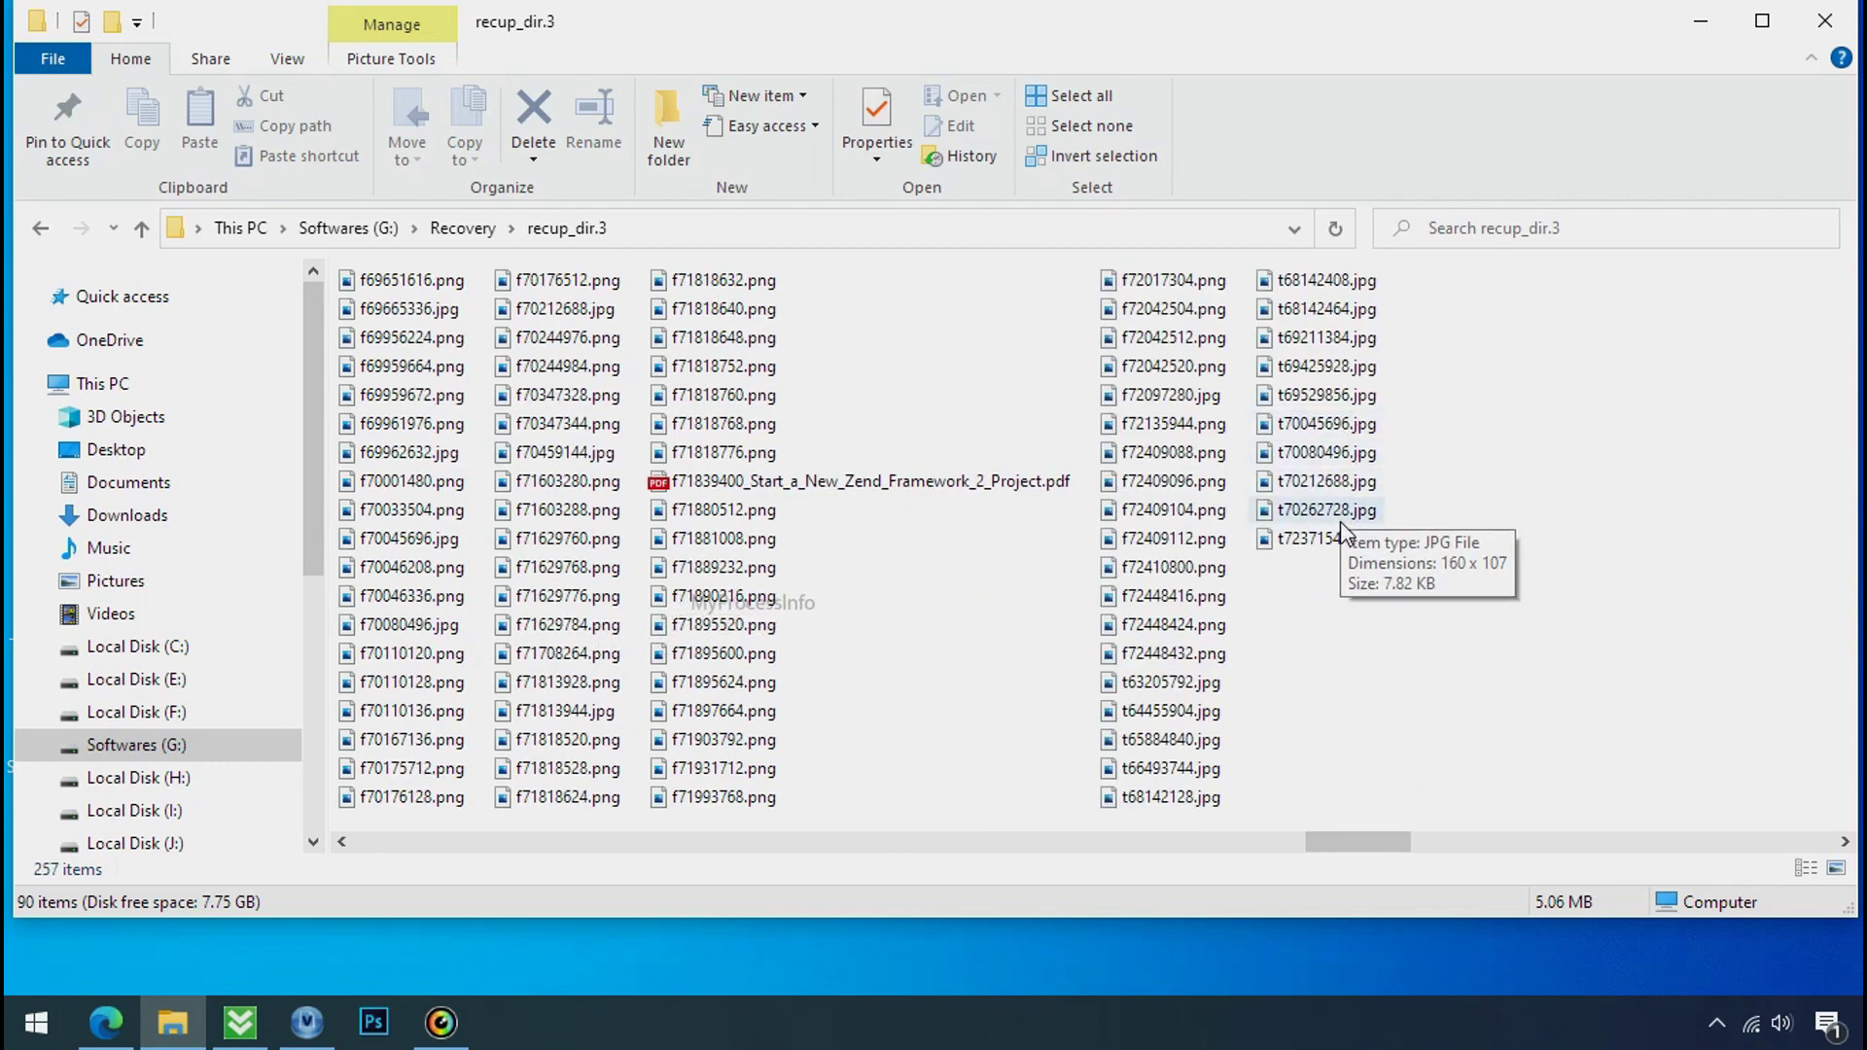
{"action": "scroll", "coordinate": [1328, 638], "scroll_direction": "down", "scroll_amount": 3}
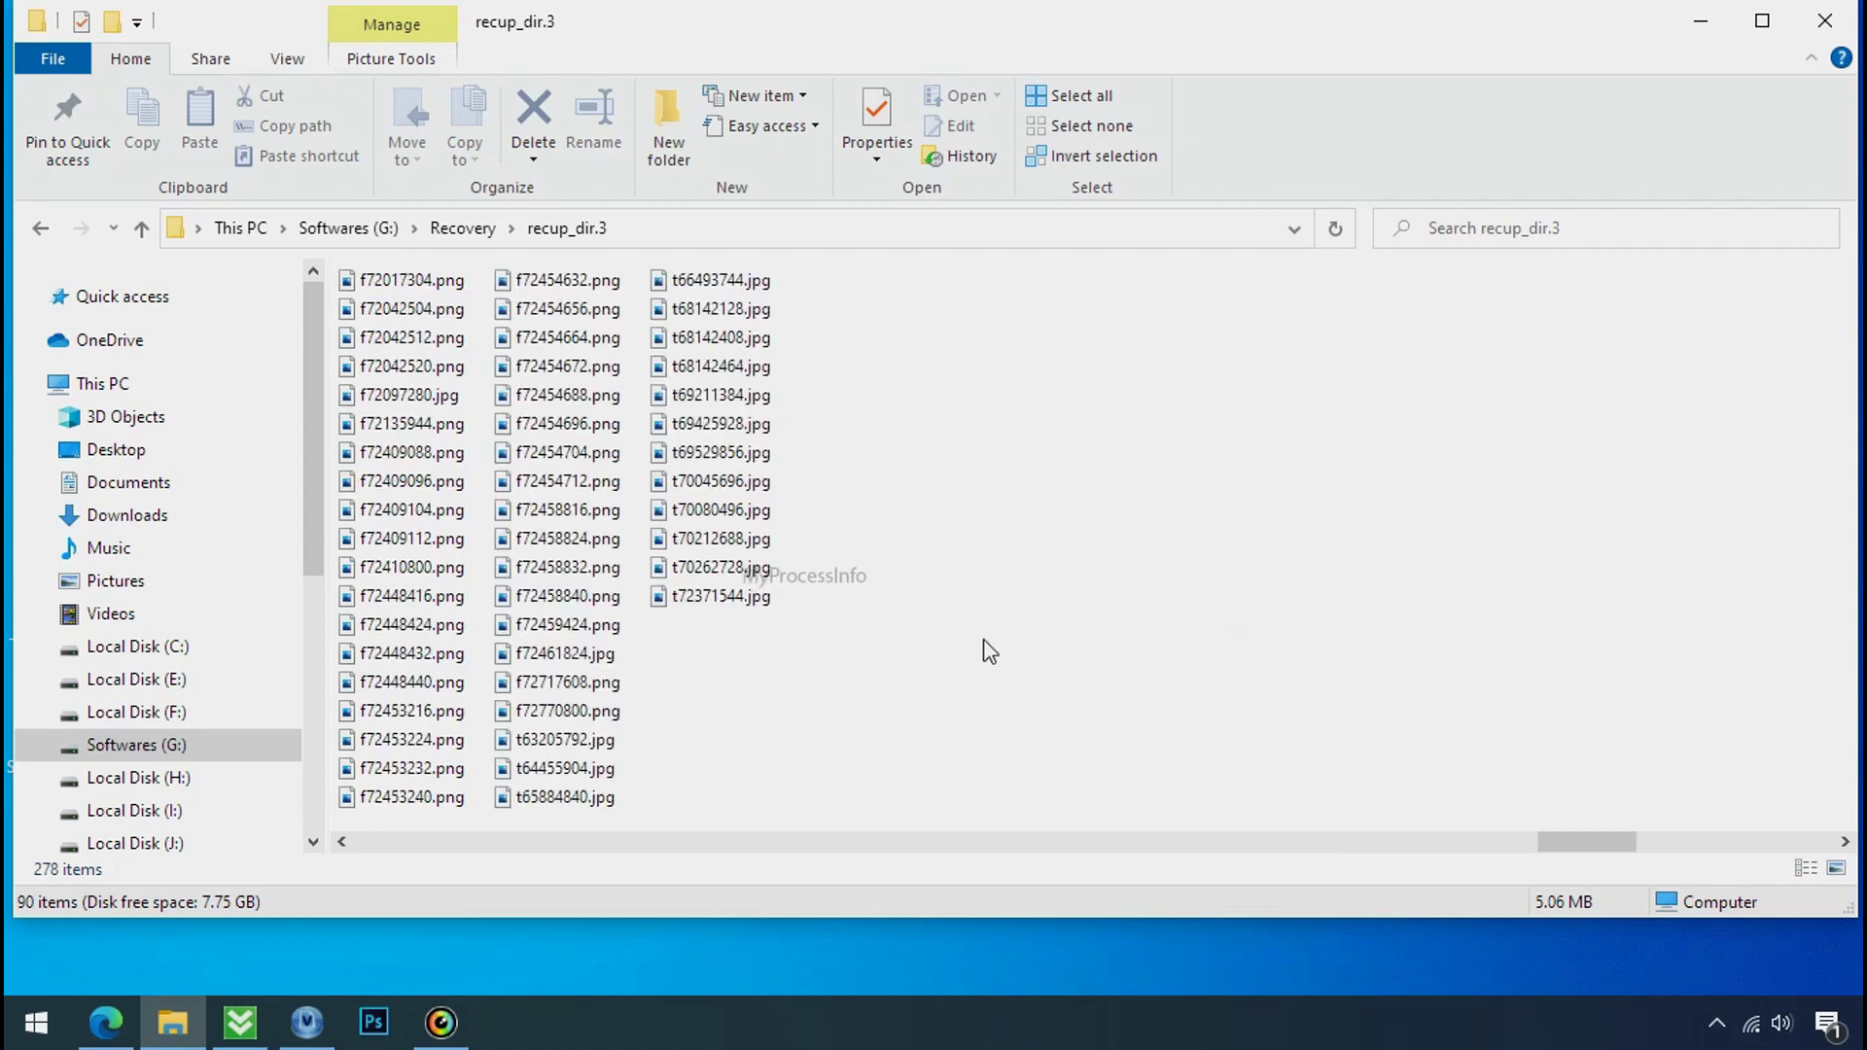